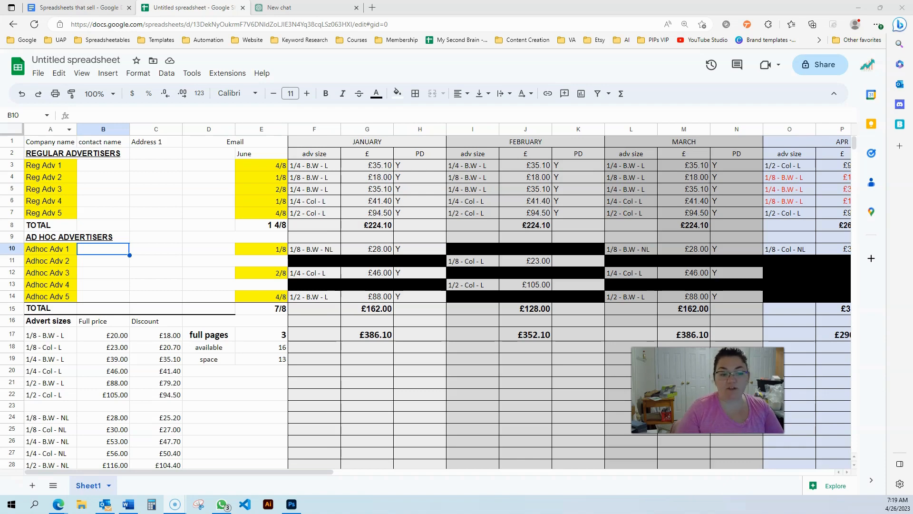
# Step: Examine the advert sizes with their full and discounted prices, plus the full pages, available and space figures
pyautogui.scroll(-2, 54, 351)
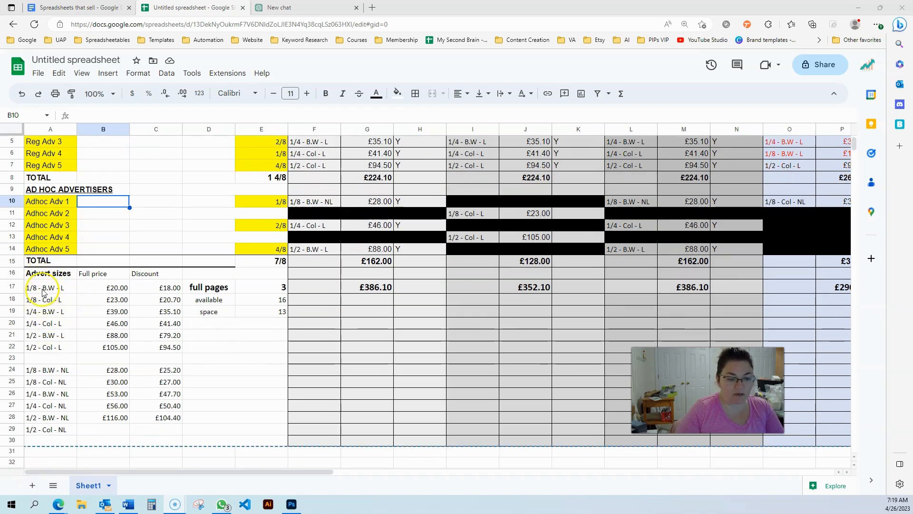
pyautogui.moveTo(43, 291); pyautogui.dragTo(44, 352)
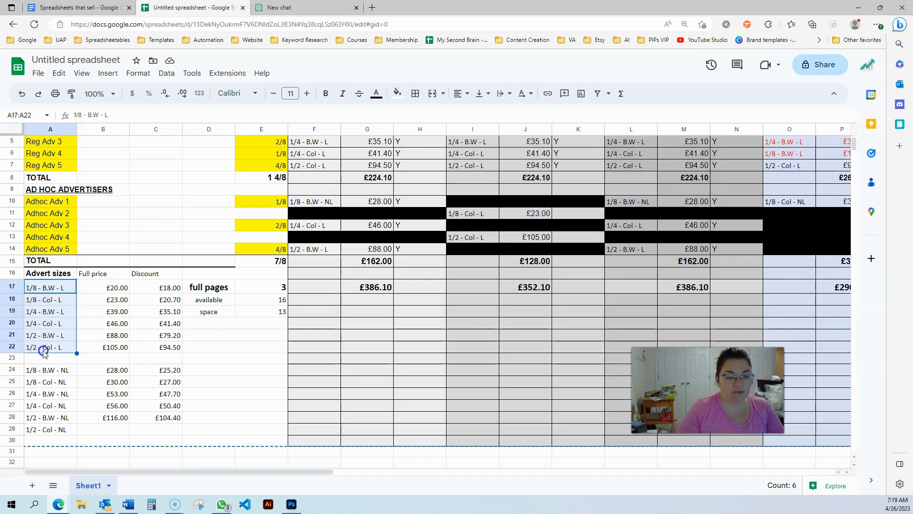
pyautogui.click(28, 290)
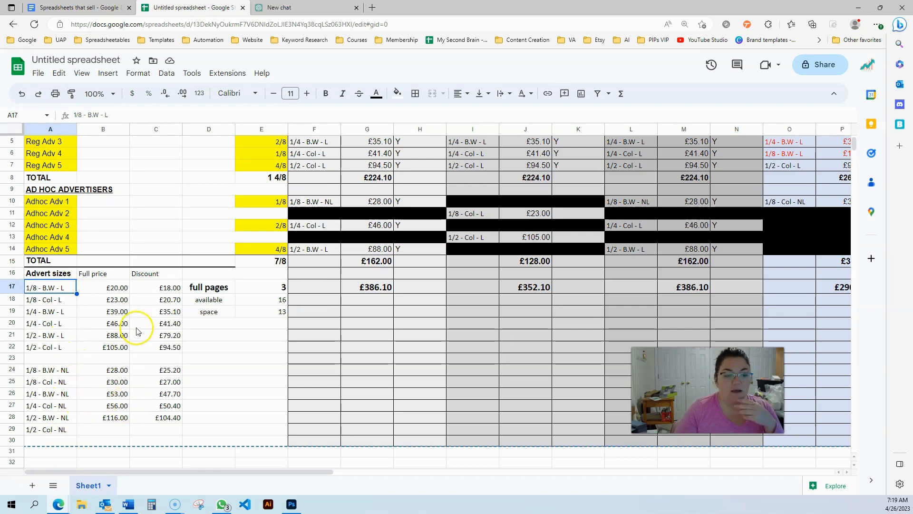
pyautogui.moveTo(103, 276); pyautogui.dragTo(111, 407)
pyautogui.click(112, 386)
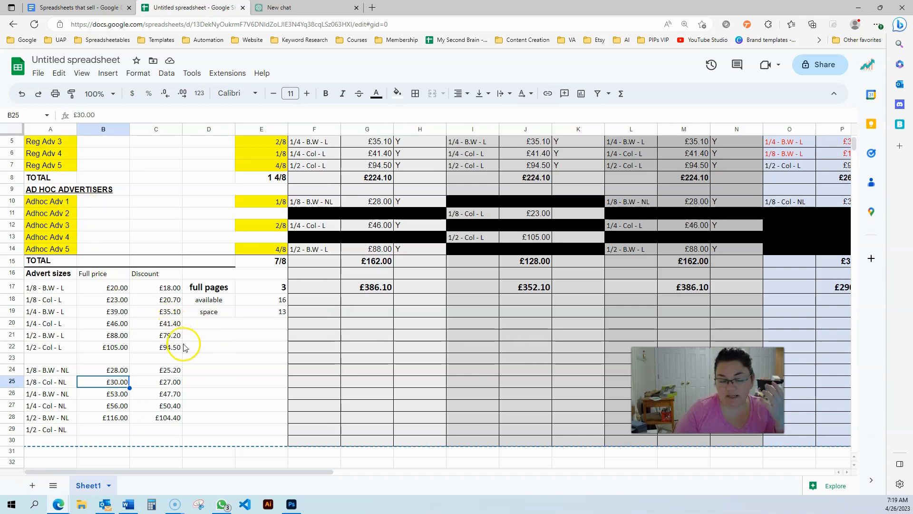
pyautogui.scroll(2, 181, 299)
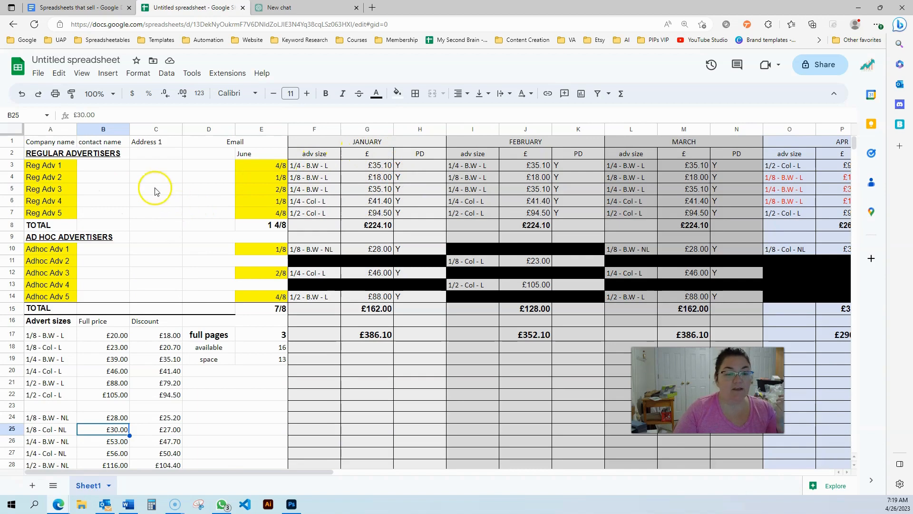
pyautogui.click(173, 338)
pyautogui.moveTo(173, 344); pyautogui.dragTo(174, 427)
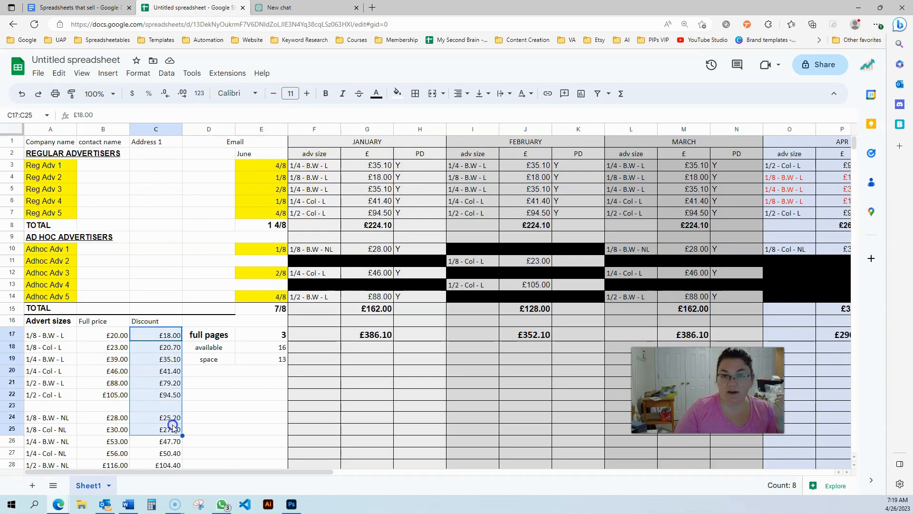
pyautogui.click(200, 396)
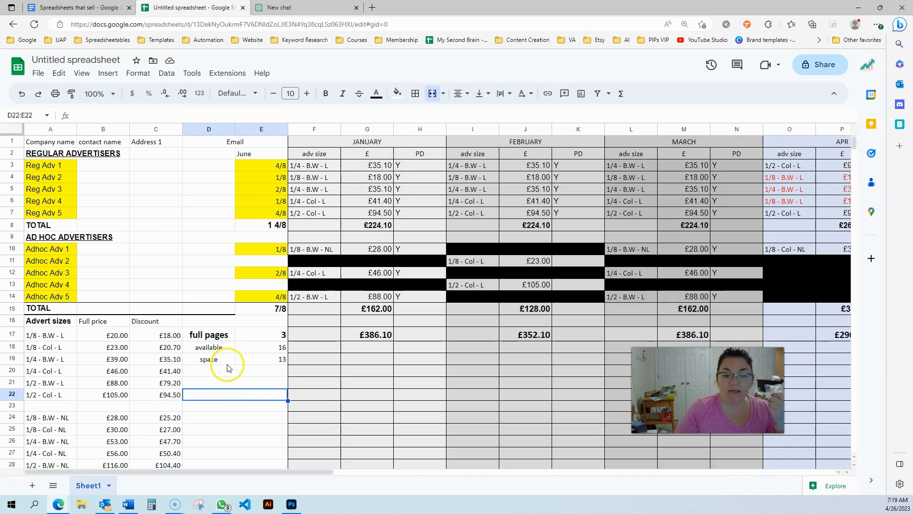
pyautogui.click(252, 341)
pyautogui.click(209, 335)
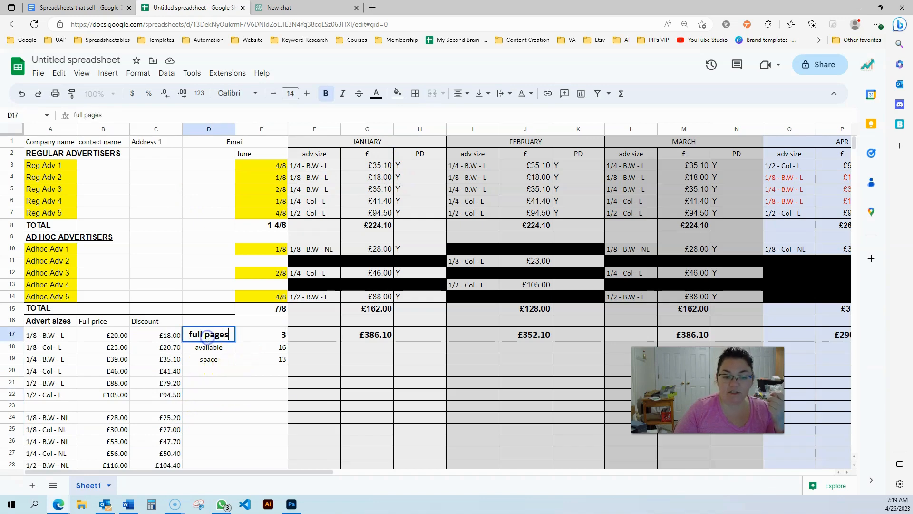
pyautogui.click(240, 372)
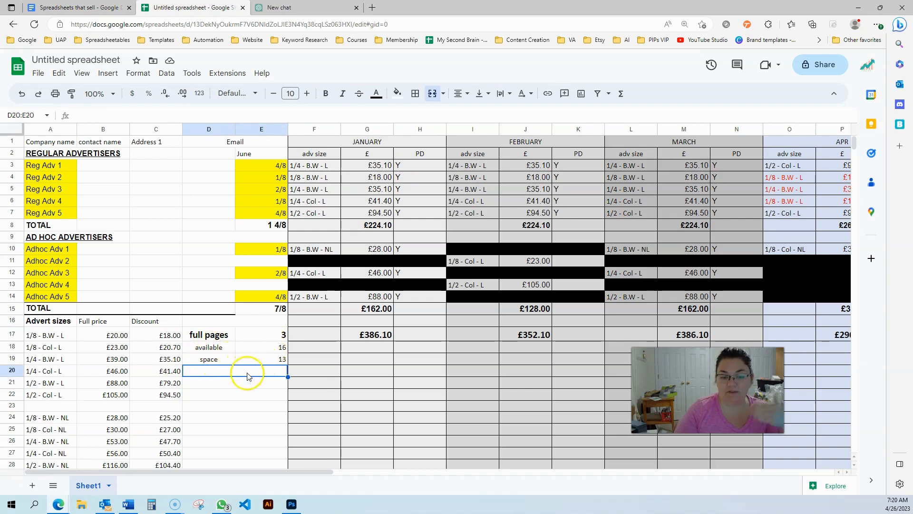
pyautogui.click(241, 399)
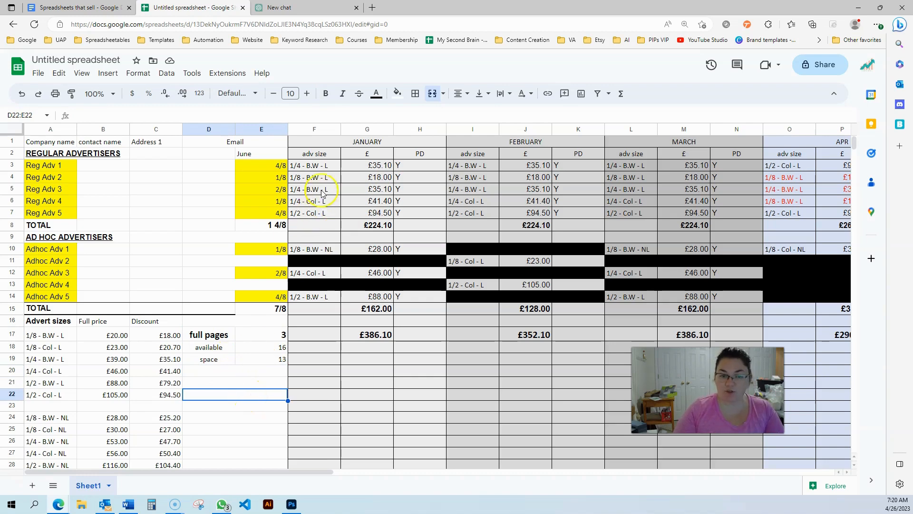
# Step: Examine the January advert size, price and PD columns for the regular advertisers
pyautogui.click(308, 162)
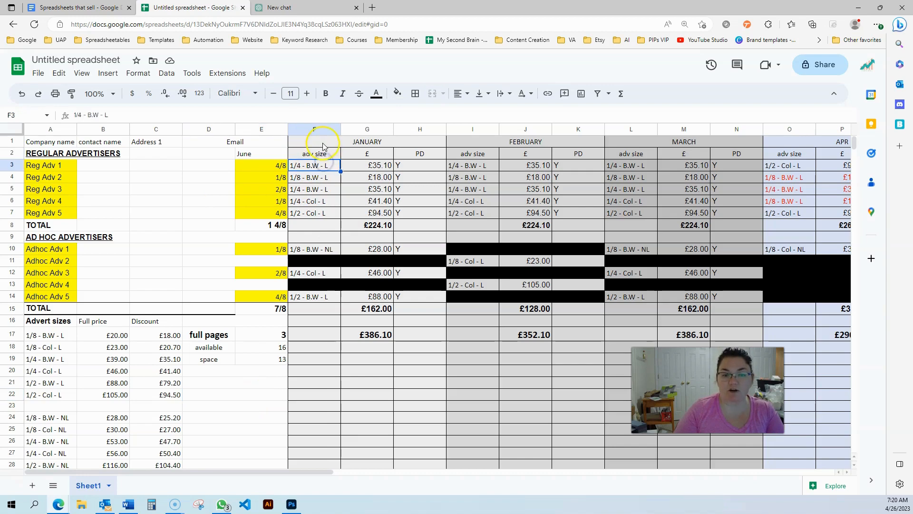
pyautogui.moveTo(323, 146); pyautogui.dragTo(392, 243)
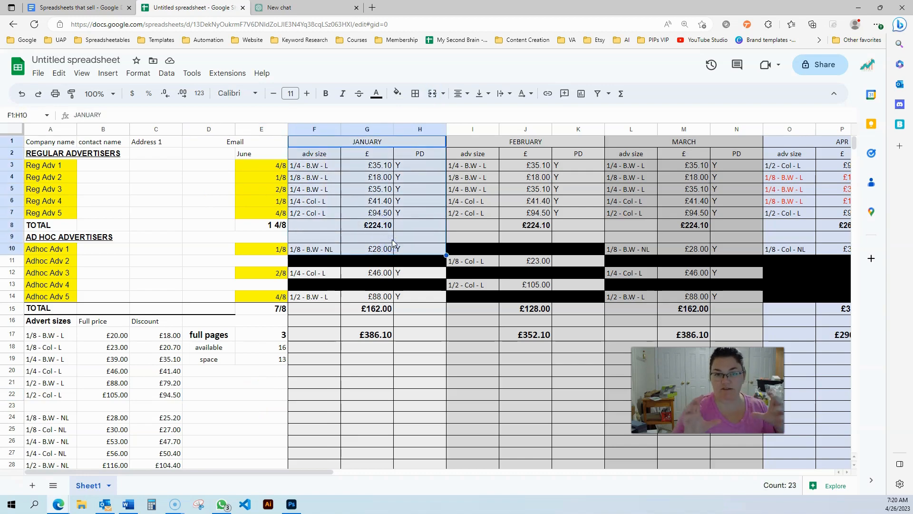
pyautogui.click(315, 155)
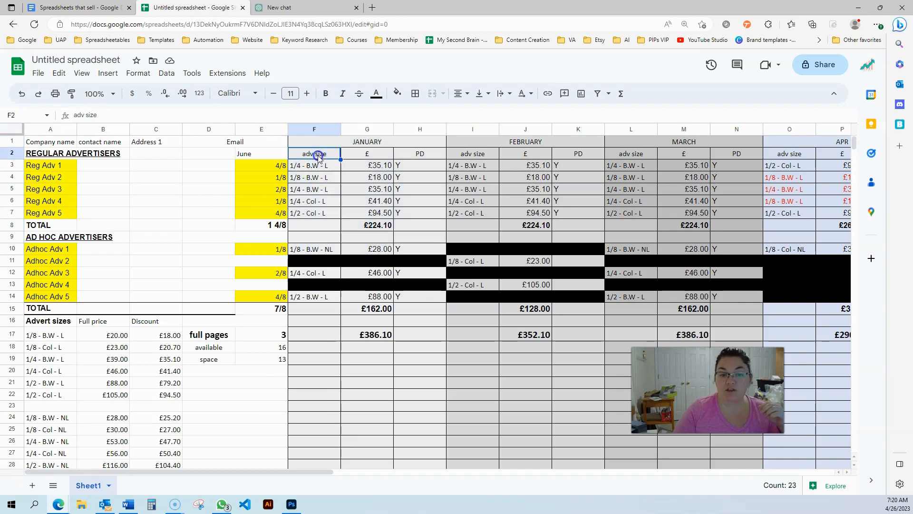
pyautogui.moveTo(317, 158); pyautogui.dragTo(311, 239)
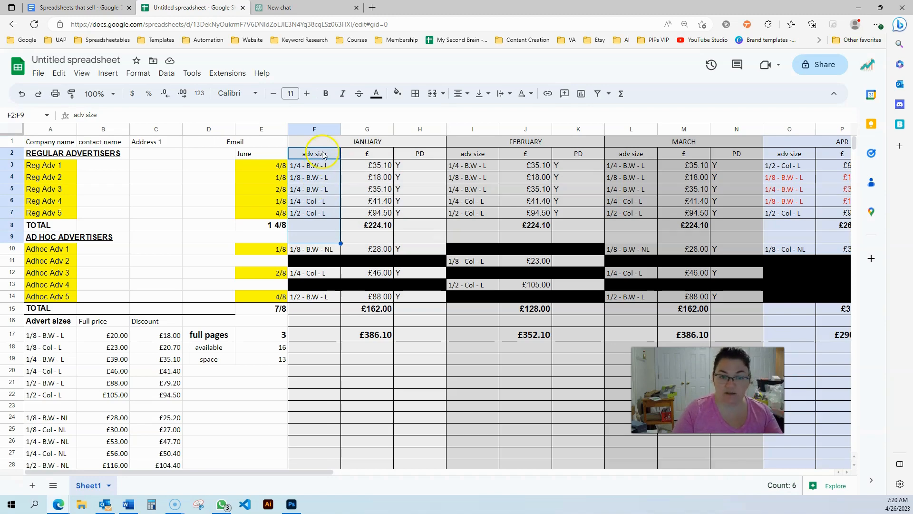
pyautogui.moveTo(374, 153); pyautogui.dragTo(379, 227)
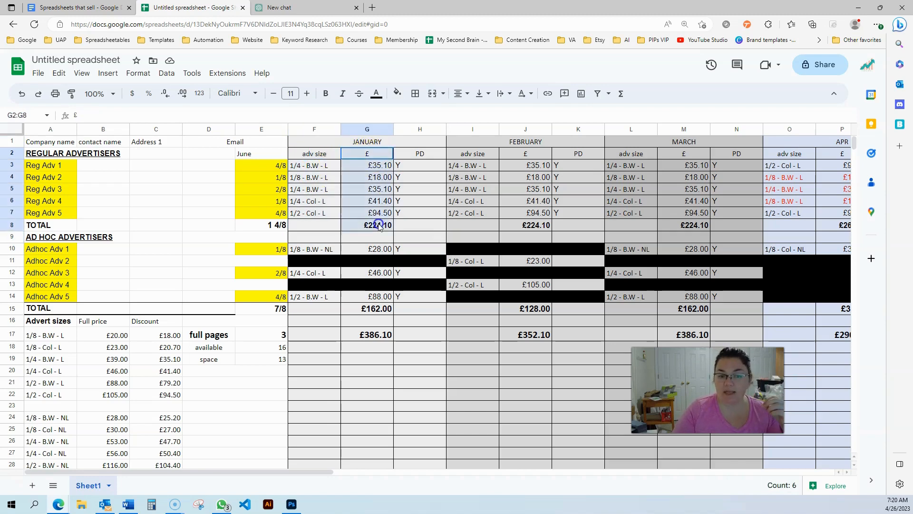
pyautogui.moveTo(433, 153); pyautogui.dragTo(430, 226)
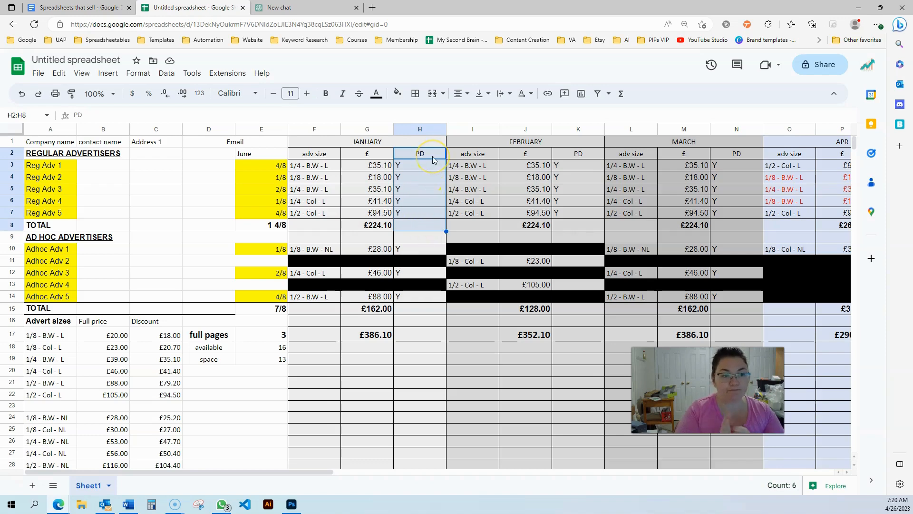
pyautogui.click(370, 167)
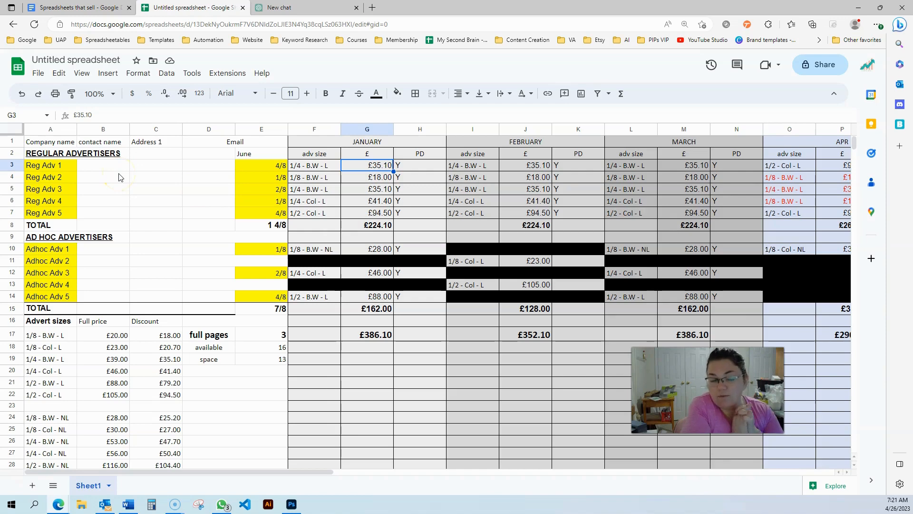
pyautogui.click(374, 180)
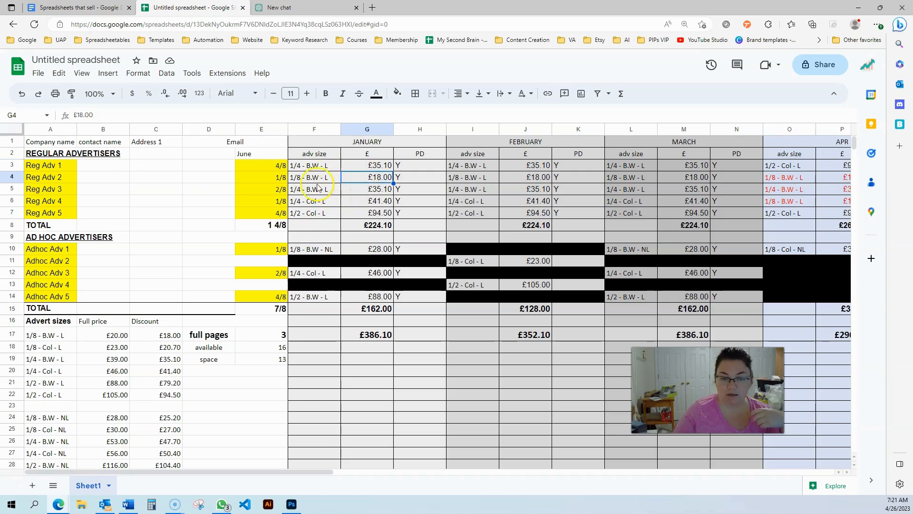
pyautogui.click(370, 169)
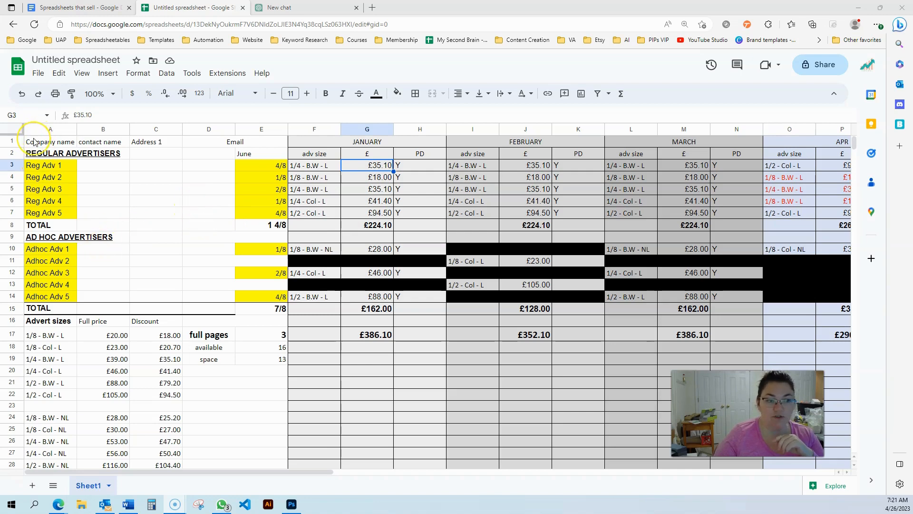
# Step: Review the extent of the advertiser table and the advert size list beneath it
pyautogui.moveTo(33, 141); pyautogui.dragTo(615, 444)
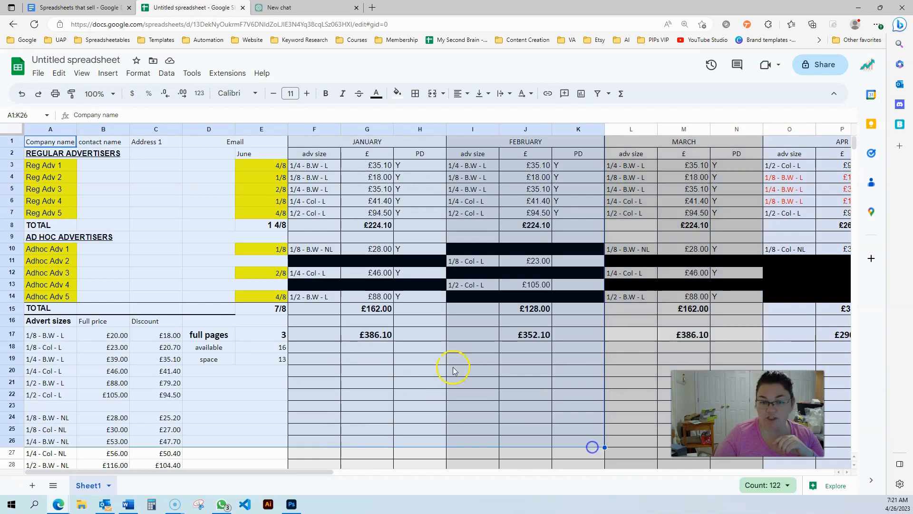
pyautogui.click(454, 369)
pyautogui.moveTo(276, 474); pyautogui.dragTo(129, 501)
pyautogui.click(444, 325)
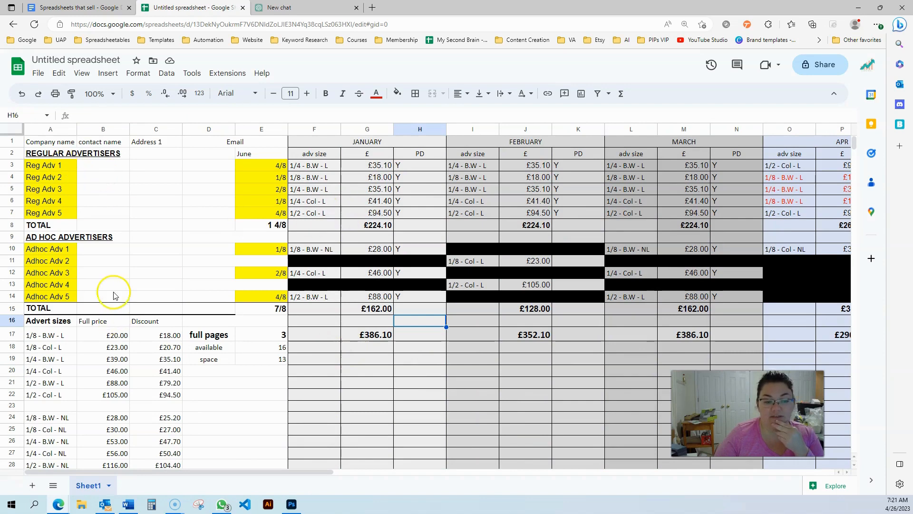
pyautogui.scroll(-3, 69, 286)
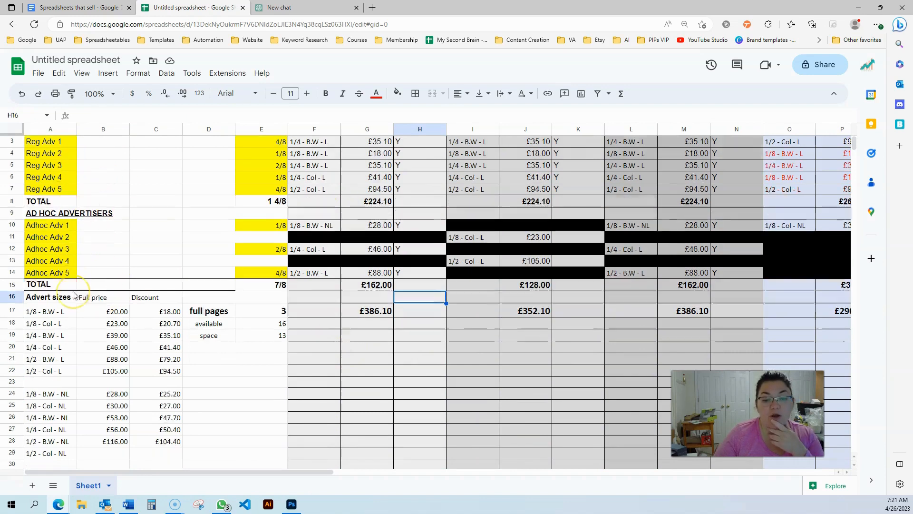
pyautogui.moveTo(57, 232); pyautogui.dragTo(55, 334)
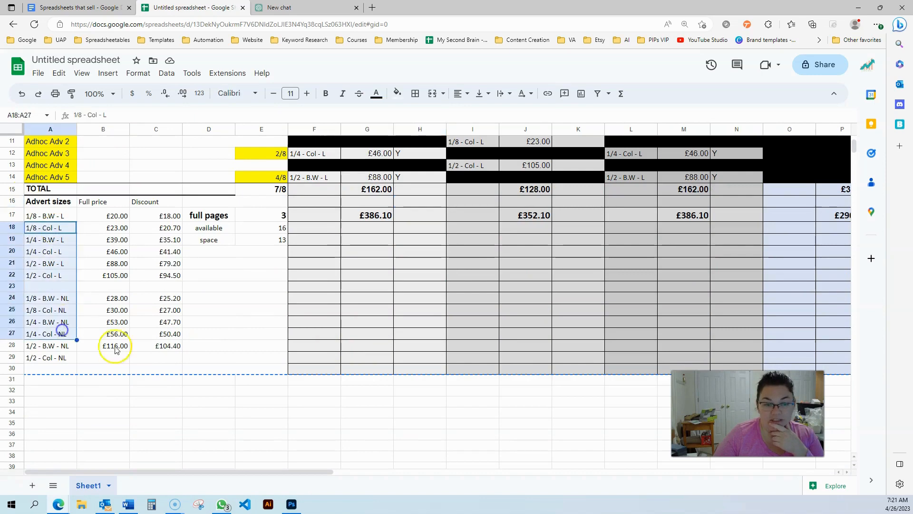
pyautogui.scroll(3, 55, 334)
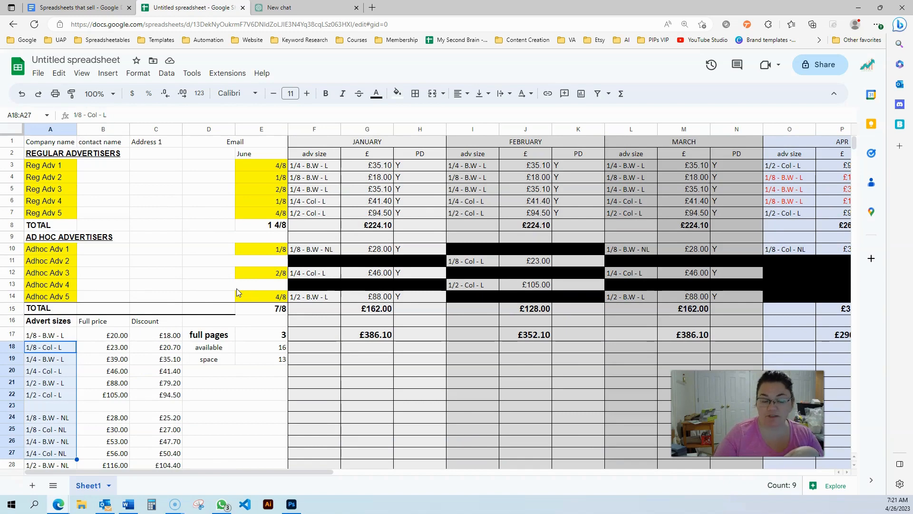
pyautogui.click(213, 236)
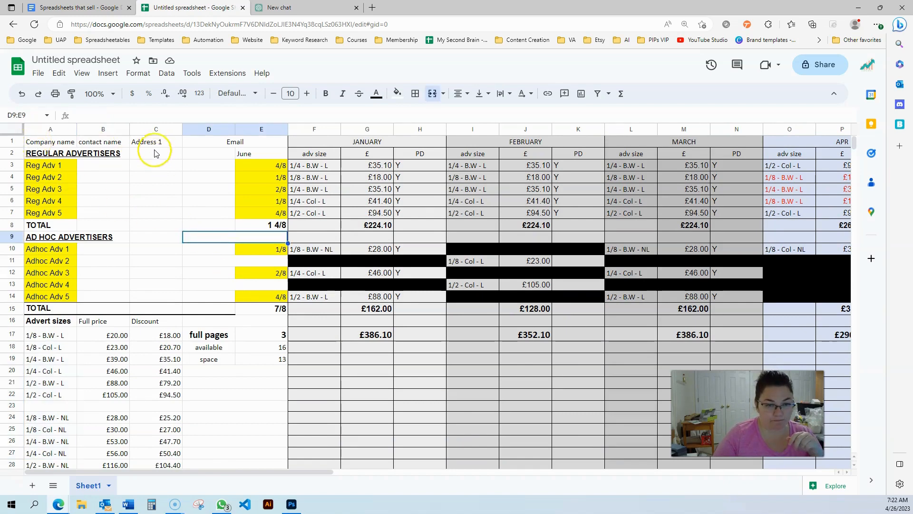
# Step: Copy the range A1:N30, covering the advertiser details, the January to March columns and the advert size list
pyautogui.click(42, 146)
pyautogui.moveTo(43, 146); pyautogui.dragTo(652, 383)
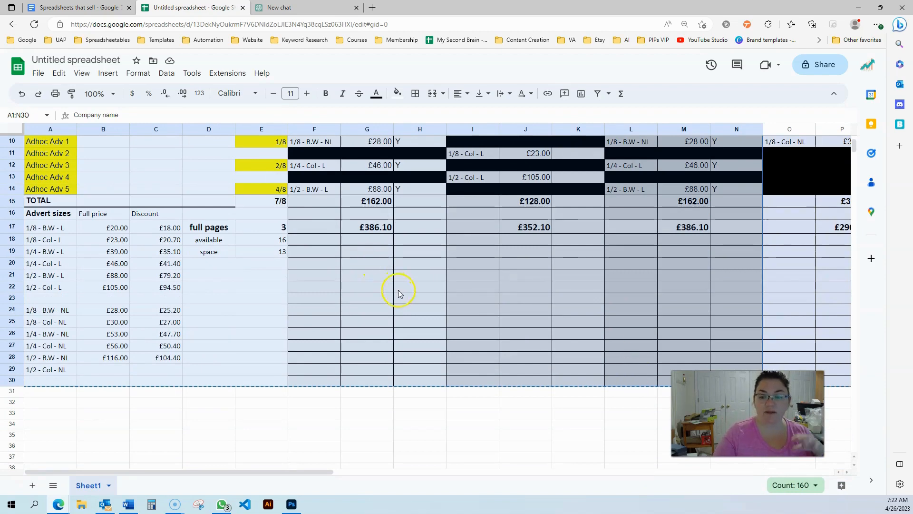
pyautogui.scroll(3, 399, 293)
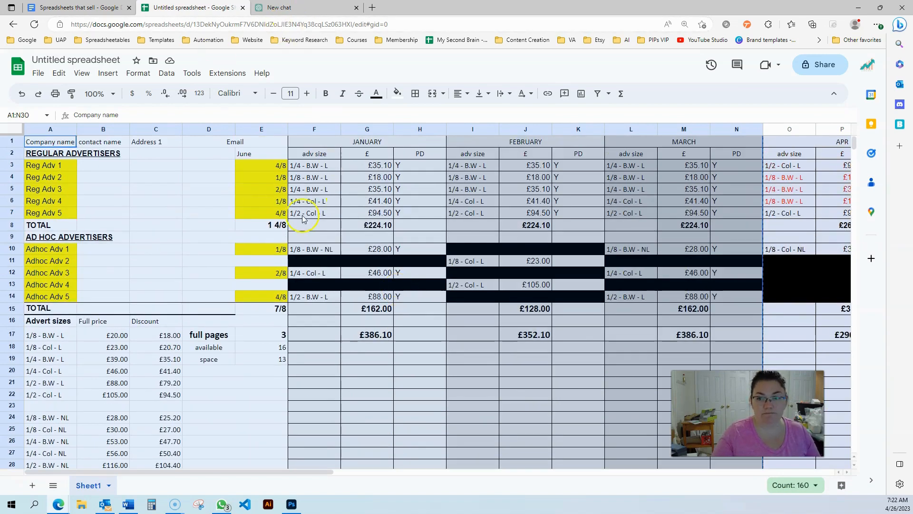
# Step: Switch to ChatGPT and start a message with "Hello Chatgpt! I have a google sheets spreadsheet", followed by the pasted sheet data
pyautogui.click(279, 8)
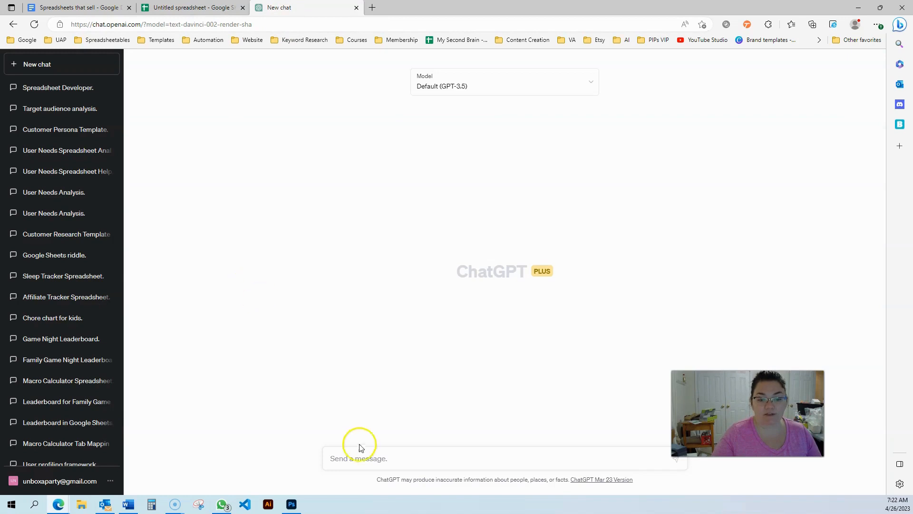
pyautogui.click(362, 458)
pyautogui.write('Hel')
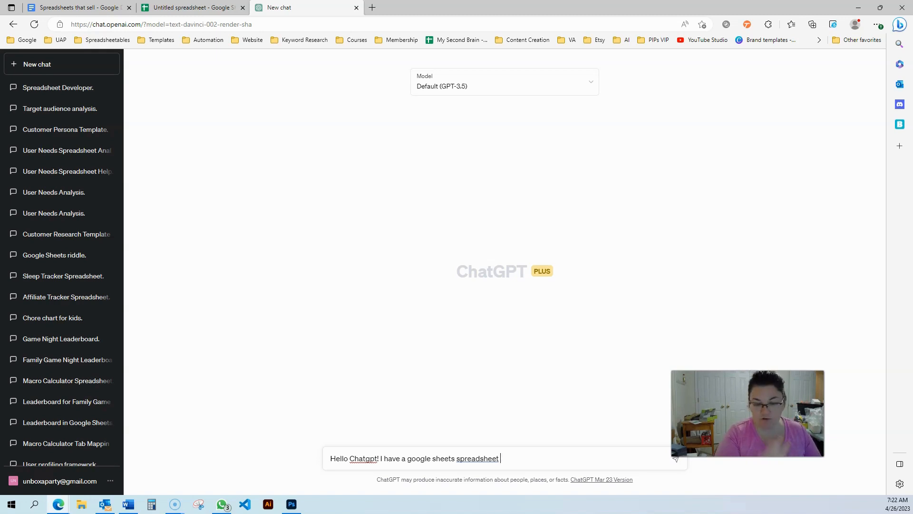
pyautogui.hotkey('ctrl', 'v')
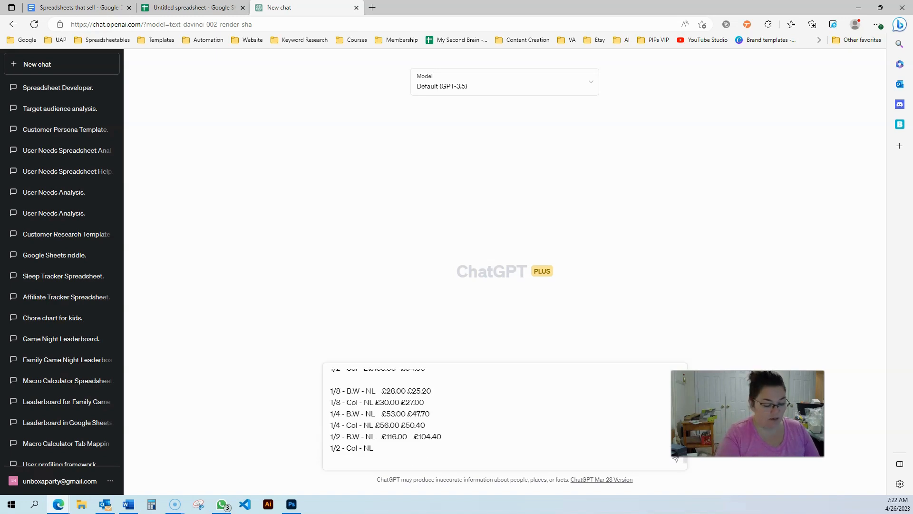
# Step: Check the pasted data, add "- do you understand?" at the end of the message and send it
pyautogui.scroll(10, 444, 442)
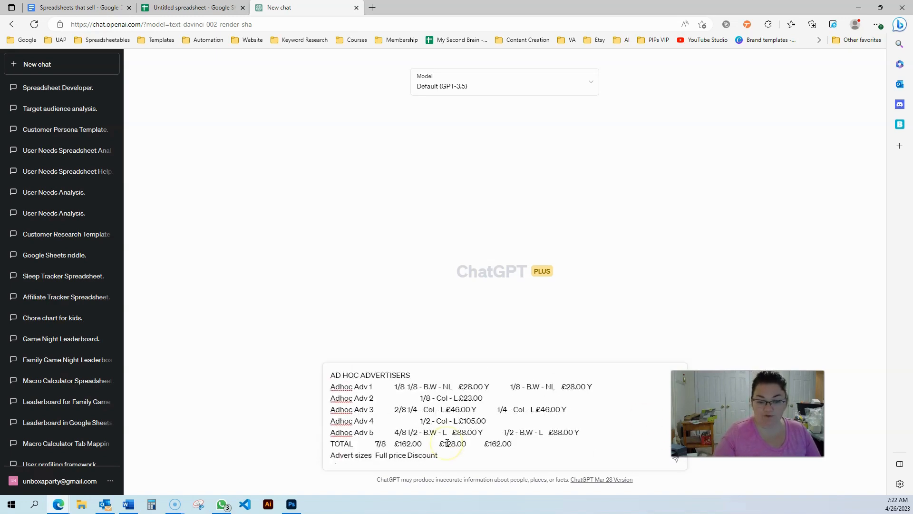
pyautogui.scroll(-10, 444, 442)
pyautogui.click(447, 447)
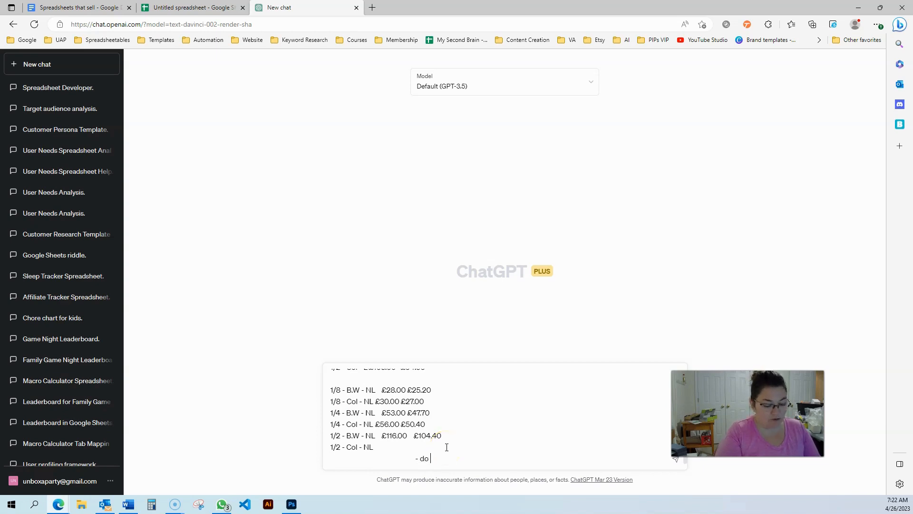
pyautogui.write('- do you understand?')
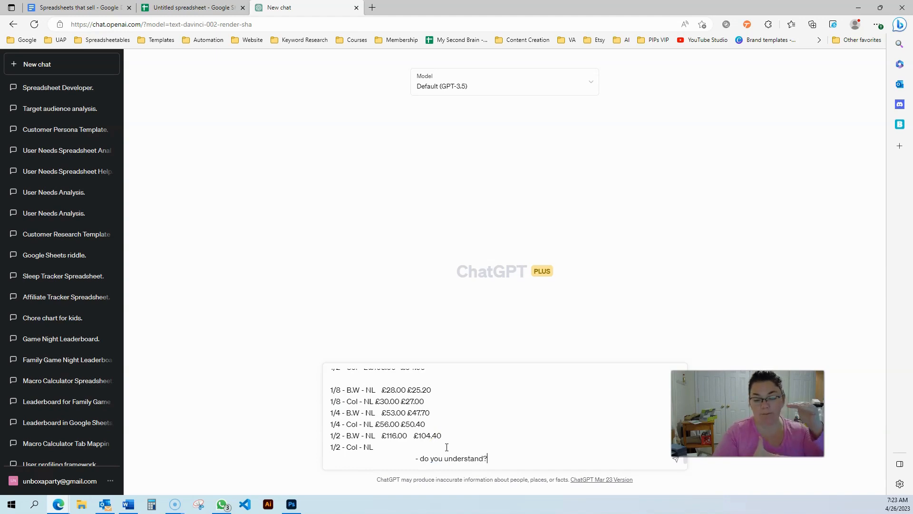
pyautogui.press('Return')
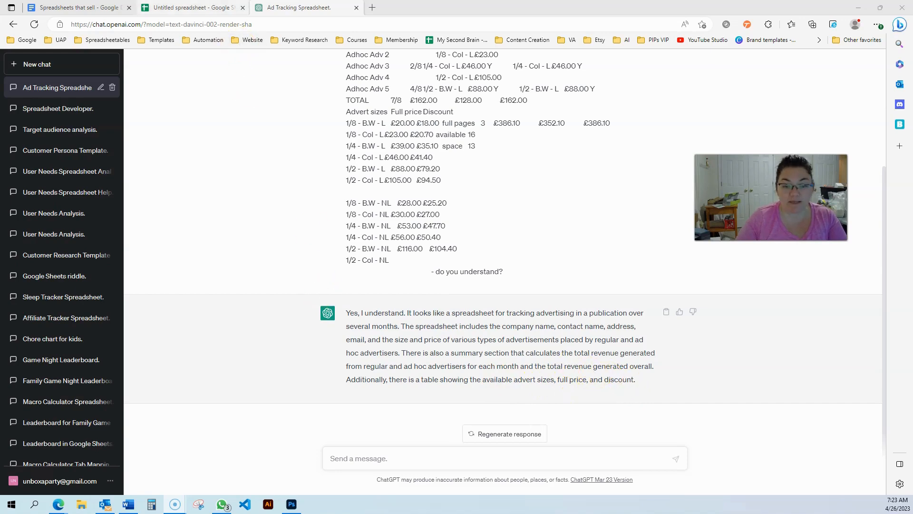
# Step: Switch back to the advertising spreadsheet in Google Sheets and select empty cell F16
pyautogui.click(194, 8)
pyautogui.click(323, 325)
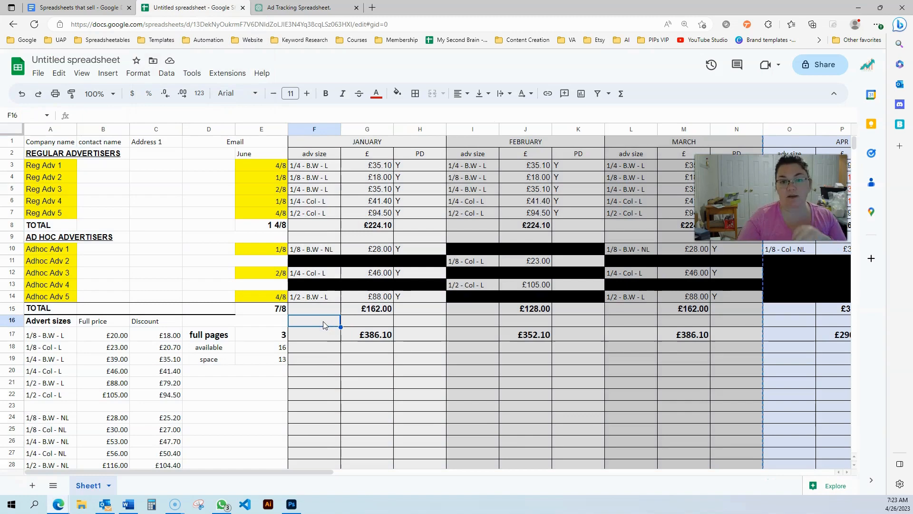
# Step: Check the January column letters in the spreadsheet and send ChatGPT the question "can you identify column F"
pyautogui.click(379, 179)
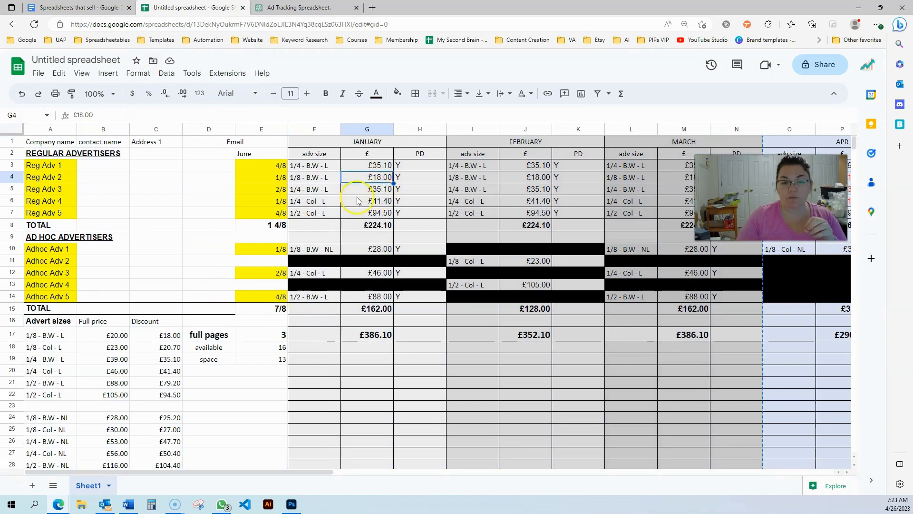
pyautogui.click(299, 8)
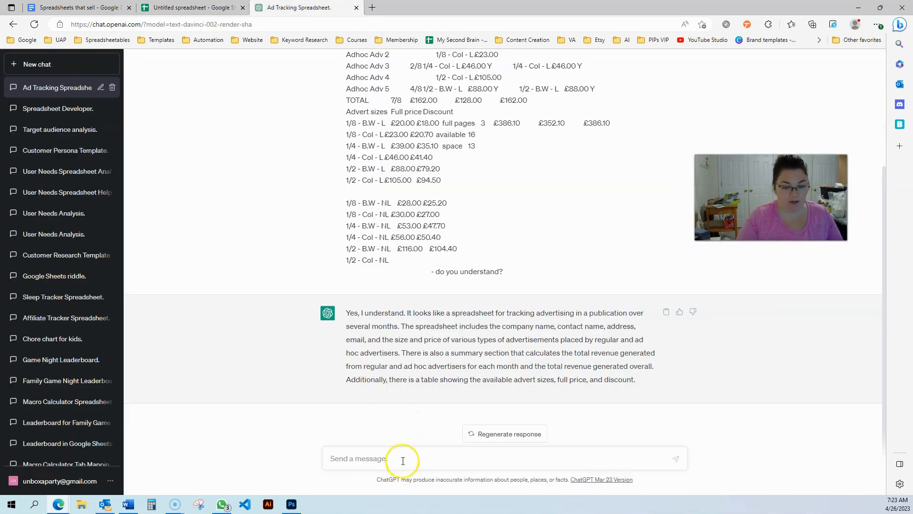
pyautogui.write('can you ')
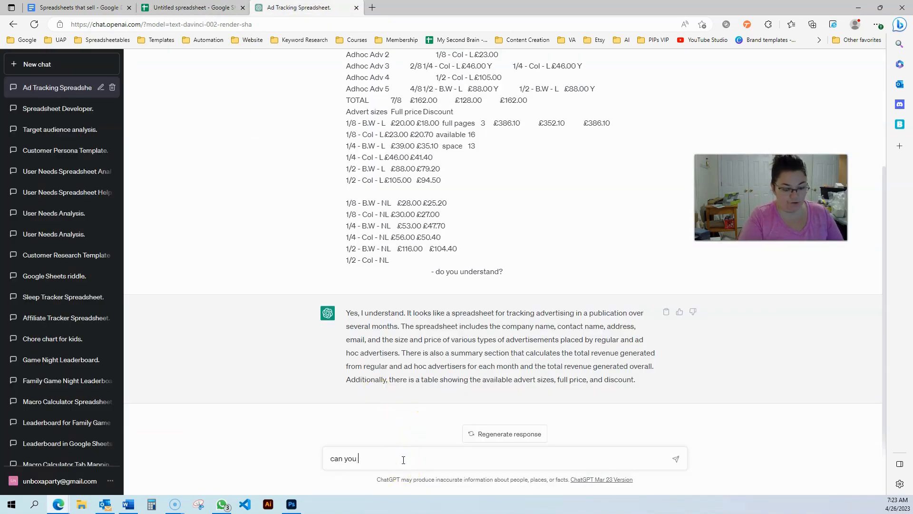
pyautogui.write('identify column')
pyautogui.click(194, 8)
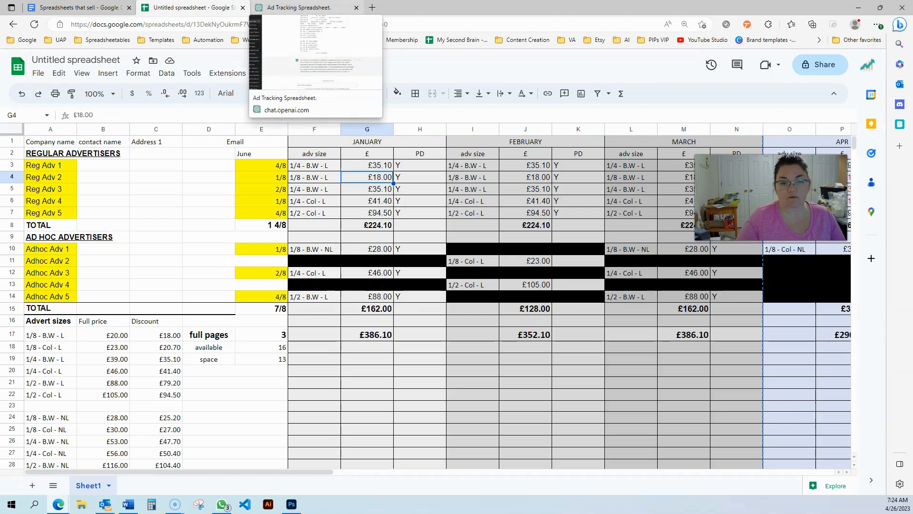
pyautogui.click(298, 8)
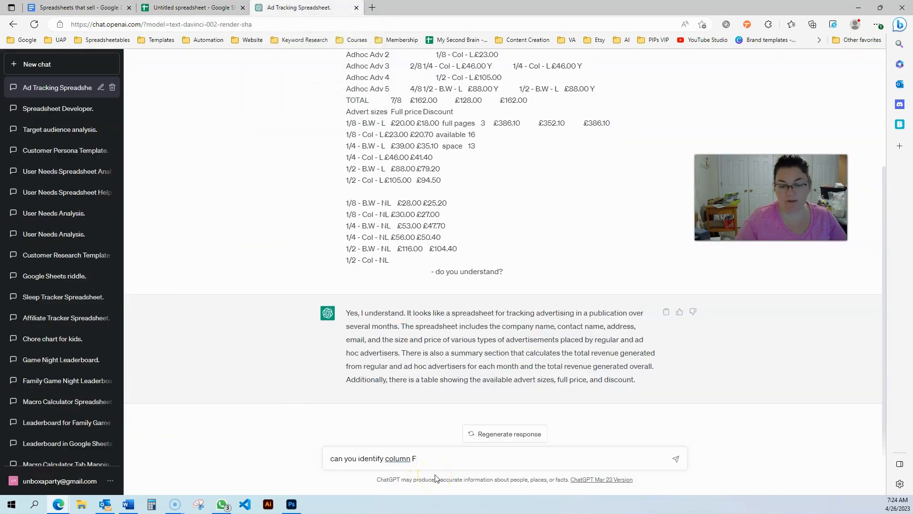
pyautogui.click(194, 8)
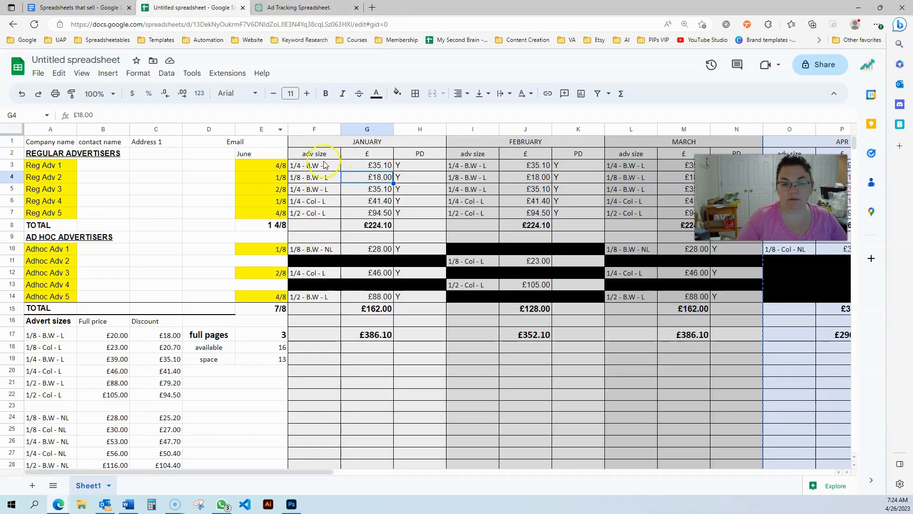
pyautogui.click(328, 7)
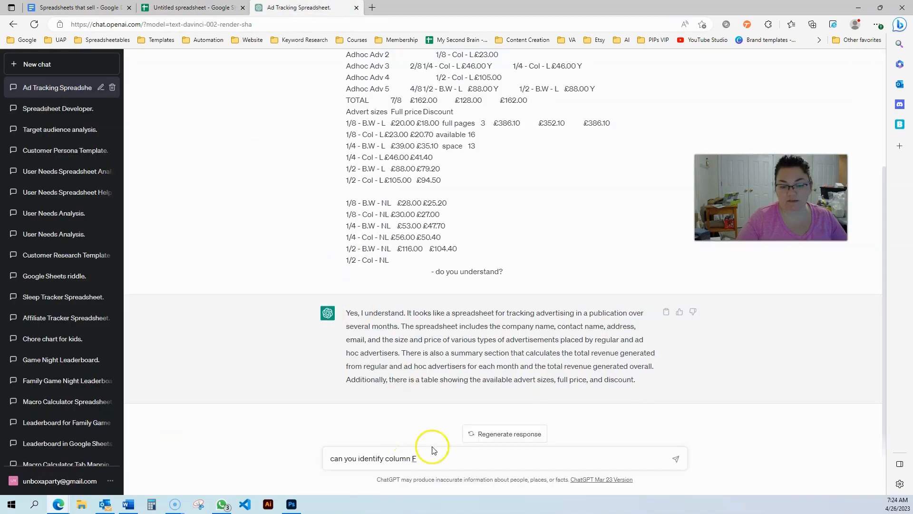
pyautogui.press('Return')
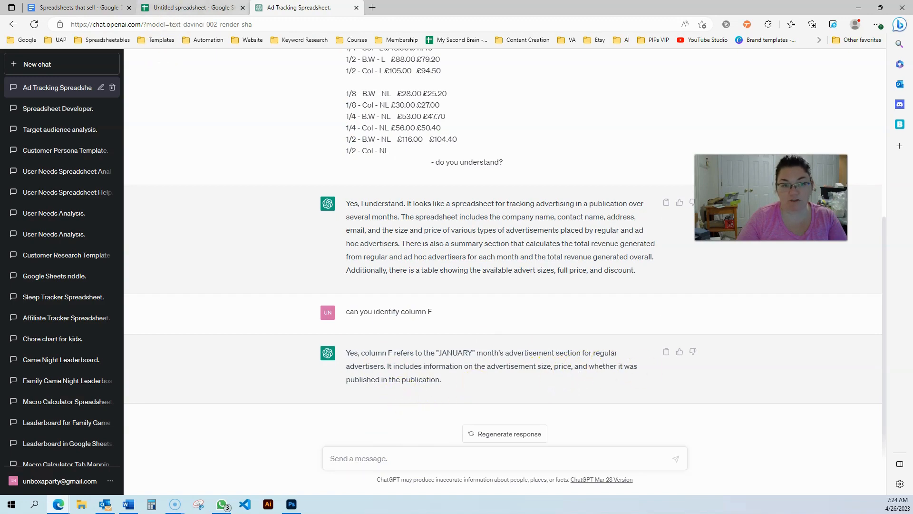
# Step: Switch back to Google Sheets and examine the January PD heading in H2 and the Advert sizes price table starting at A16
pyautogui.click(176, 8)
pyautogui.click(420, 156)
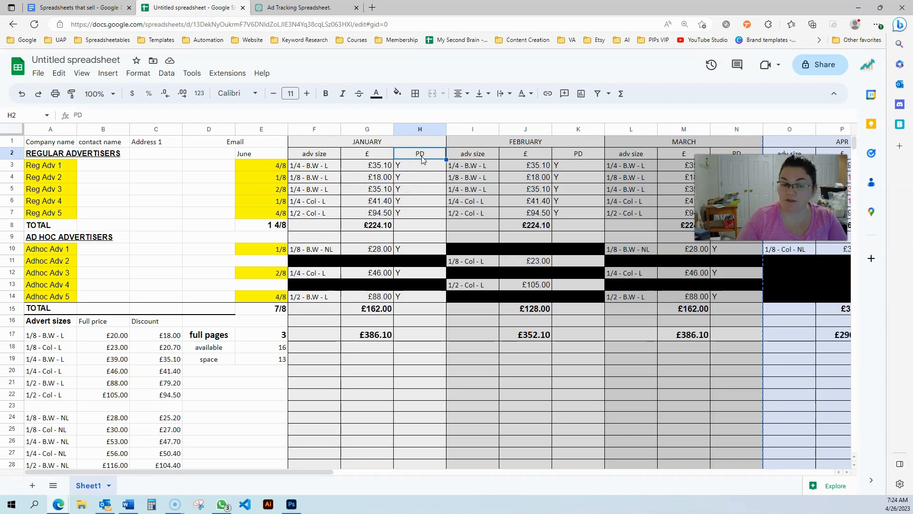
pyautogui.click(421, 159)
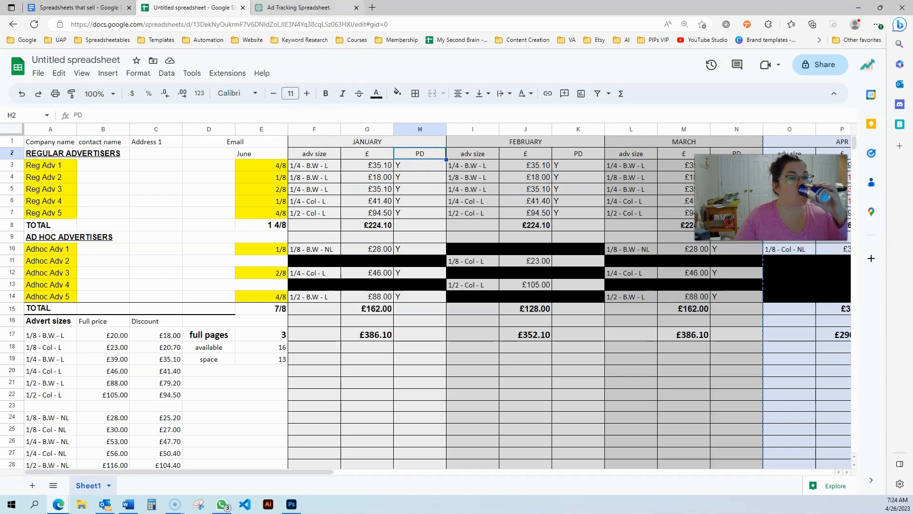
pyautogui.click(299, 8)
pyautogui.click(376, 459)
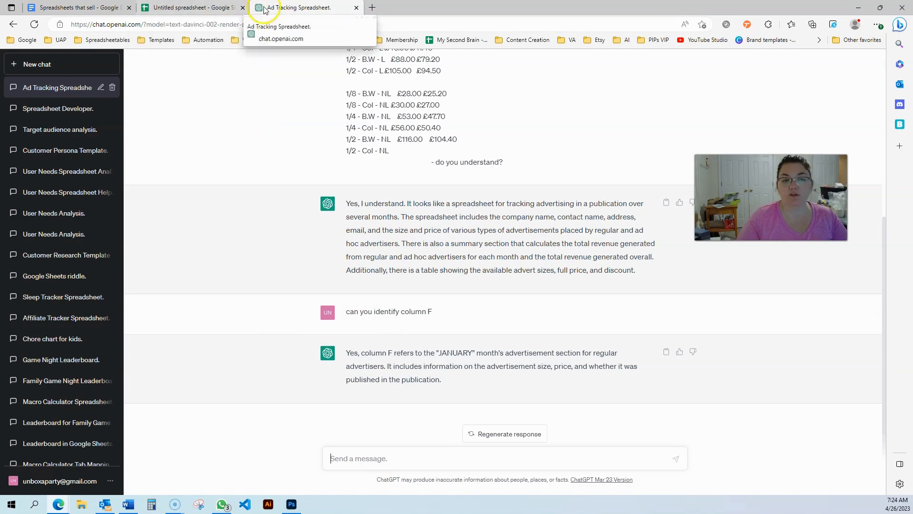
pyautogui.click(191, 7)
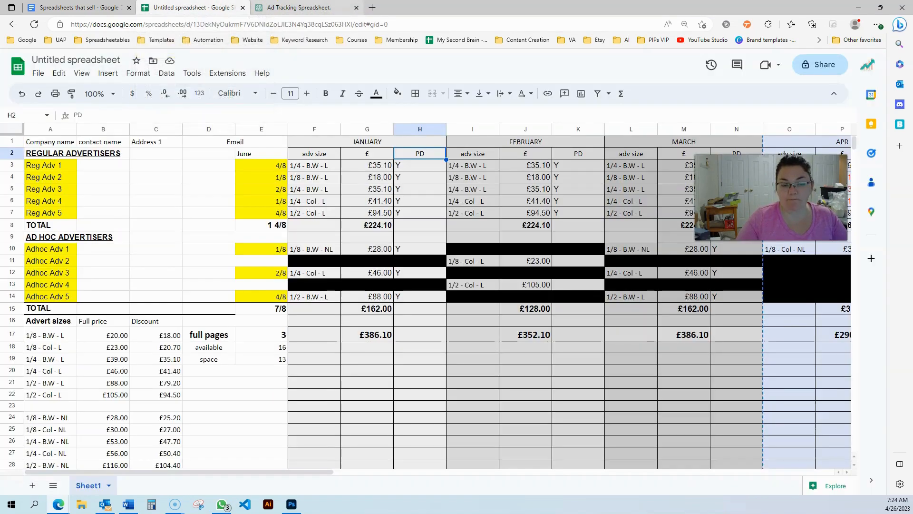
pyautogui.click(114, 335)
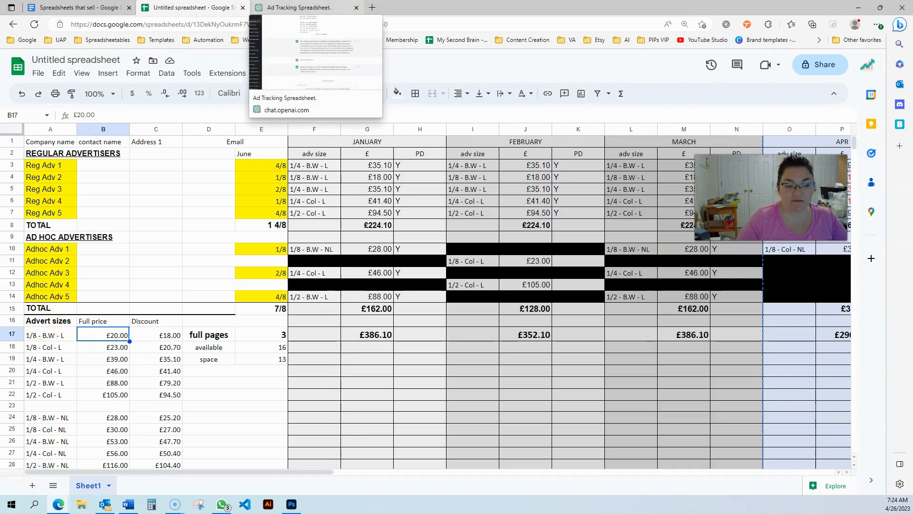
pyautogui.click(62, 320)
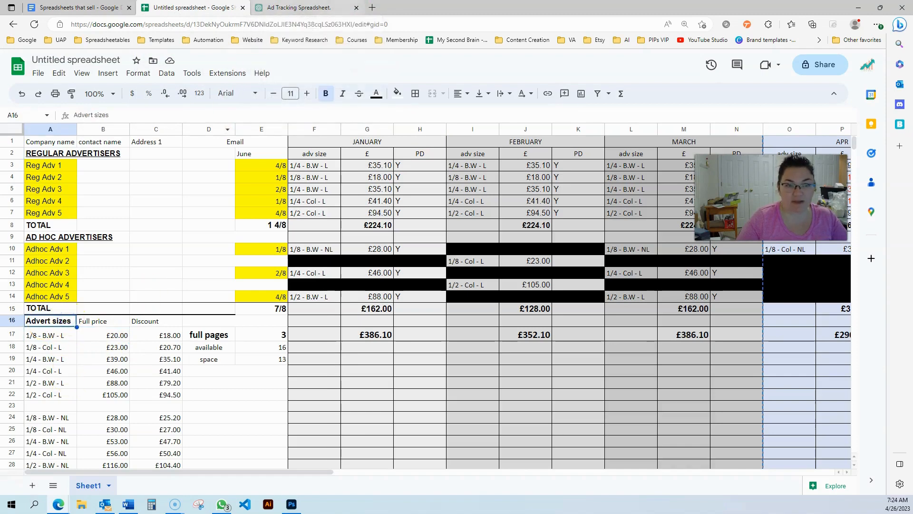
# Step: In ChatGPT, start a message with "Based on the table showing the available advert sizes, full price, and discount,", reusing the table wording from its earlier reply
pyautogui.hotkey('ctrl', 'Tab')
pyautogui.click(380, 458)
pyautogui.write('Base')
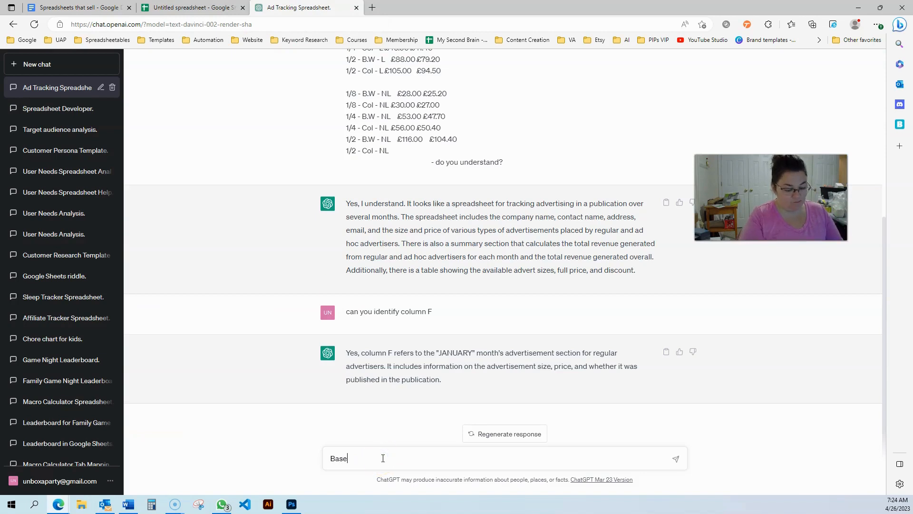
pyautogui.write('d on the adverti')
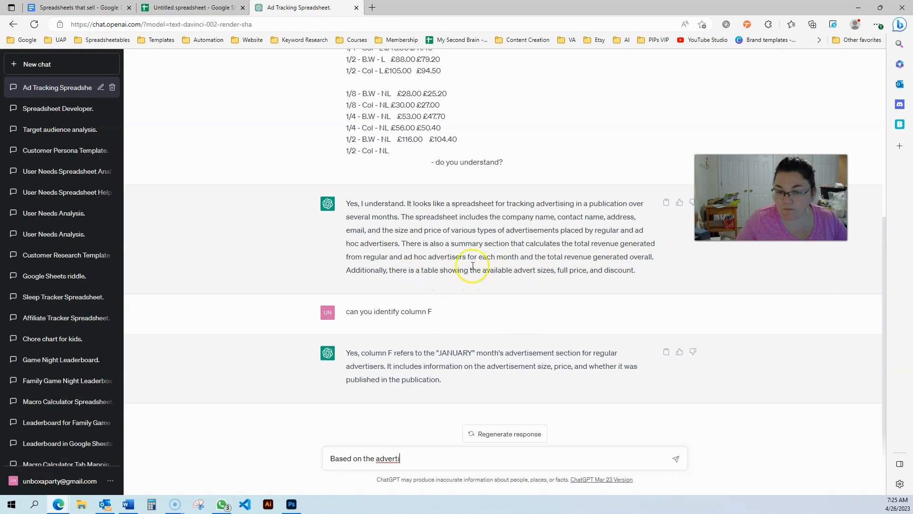
pyautogui.moveTo(421, 270); pyautogui.dragTo(637, 270)
pyautogui.hotkey('ctrl', 'c')
pyautogui.moveTo(407, 460); pyautogui.dragTo(376, 461)
pyautogui.hotkey('ctrl', 'v')
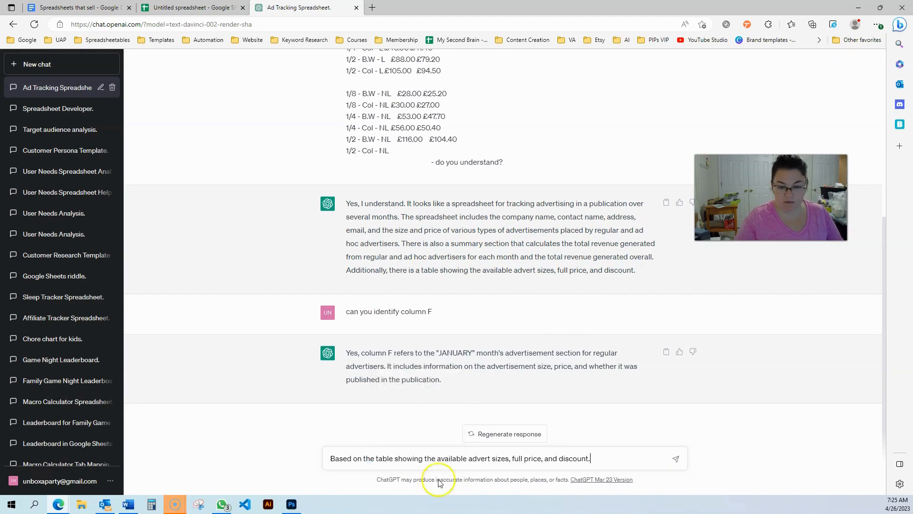
pyautogui.click(600, 460)
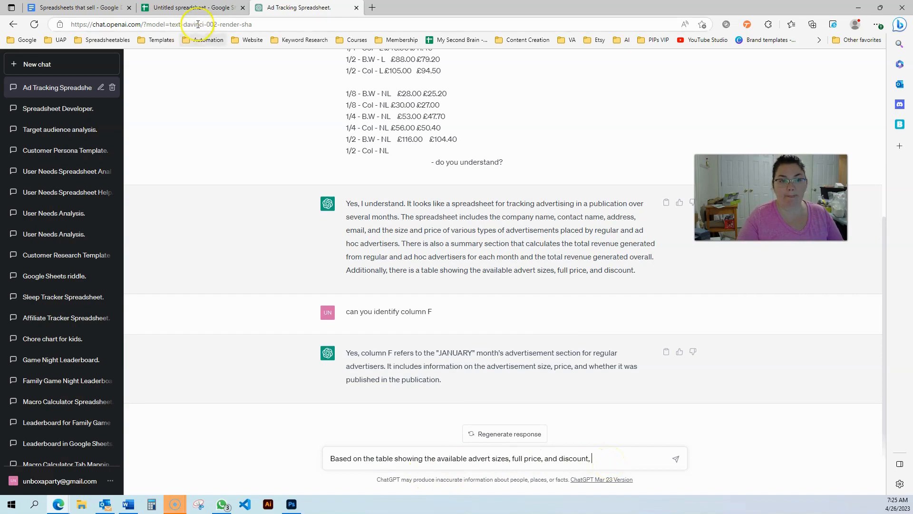
# Step: Continue the message after the comma with the wording "I want to calculate"
pyautogui.write('please')
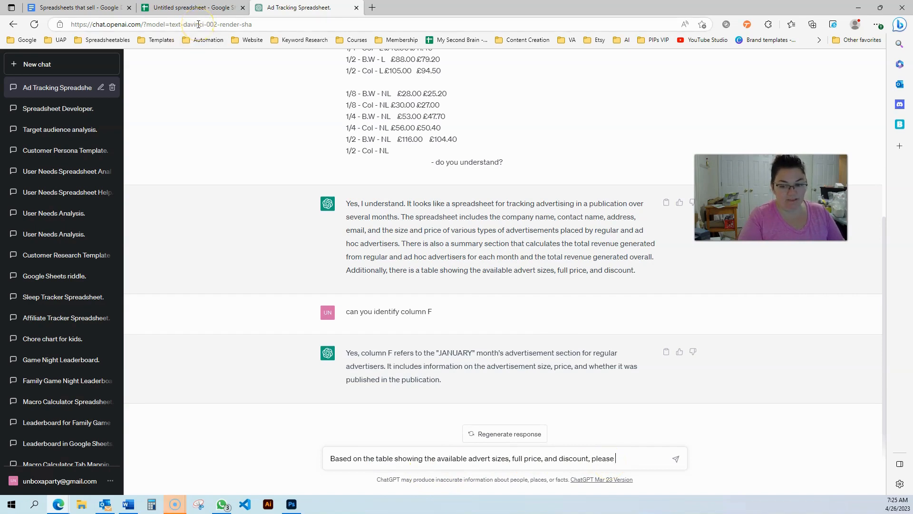
pyautogui.write(' help me c')
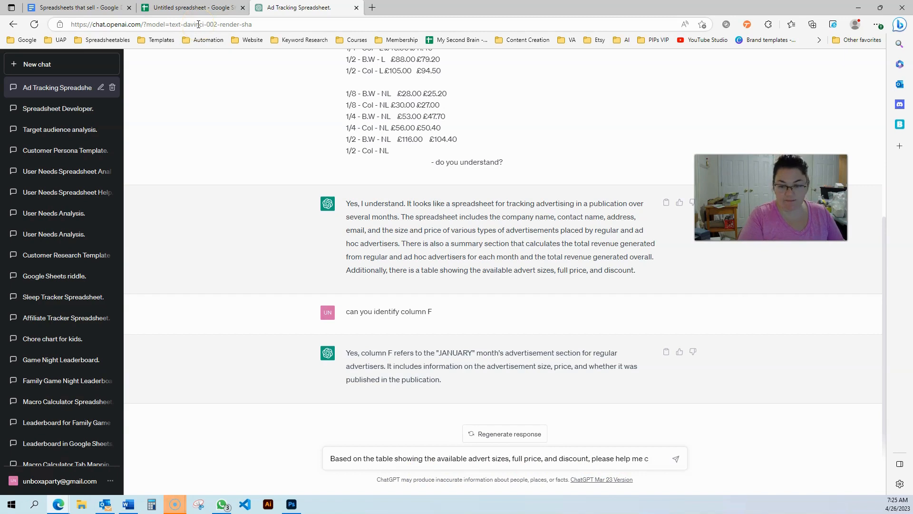
pyautogui.press('BackSpace')
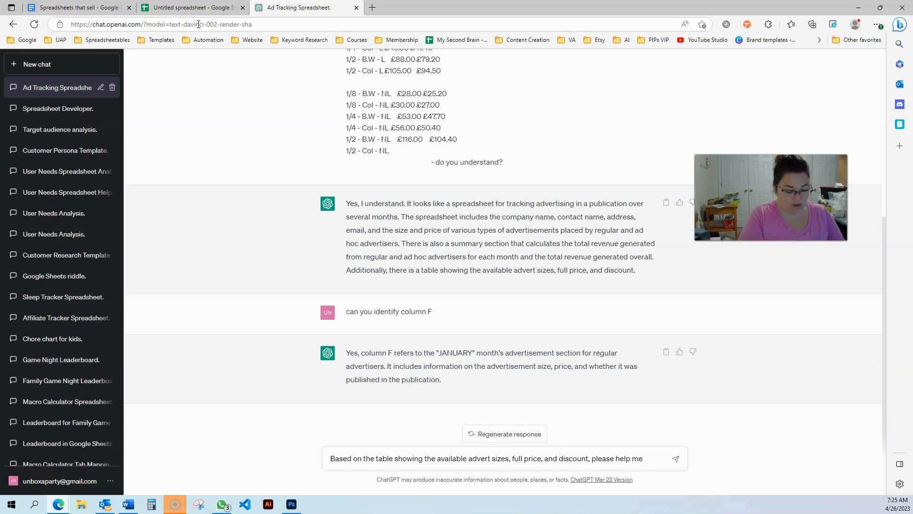
pyautogui.write('calculate')
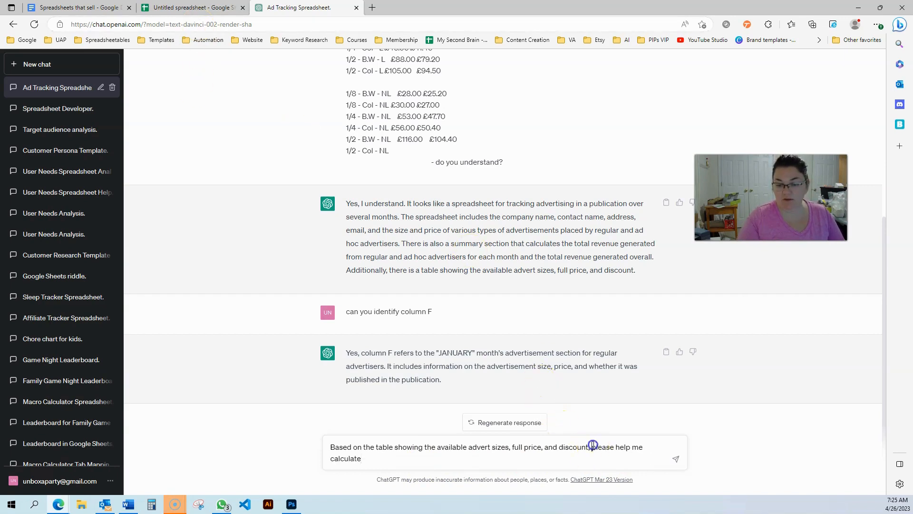
pyautogui.moveTo(593, 445); pyautogui.dragTo(603, 465)
pyautogui.write('I want')
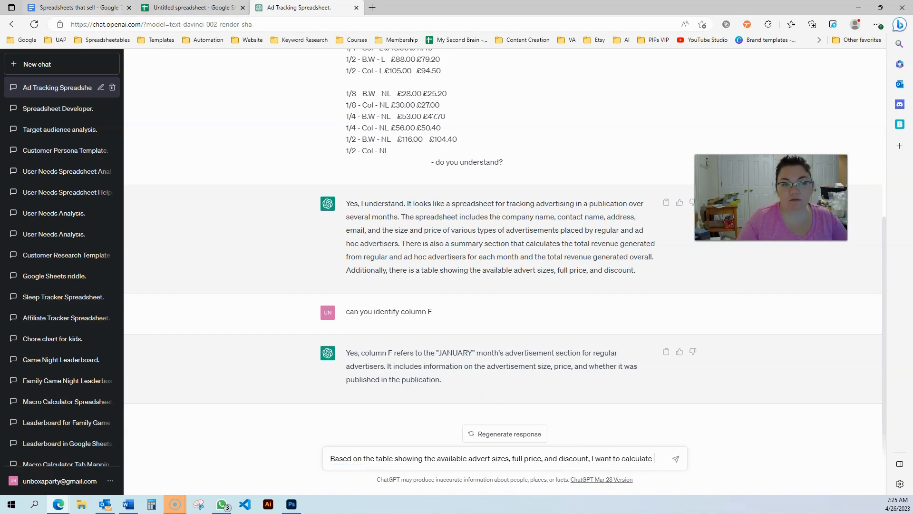
# Step: Finish the message with "the price per advertiser based on the advertiser size for the month of january. What's the best formula to use?" and send it
pyautogui.click(194, 7)
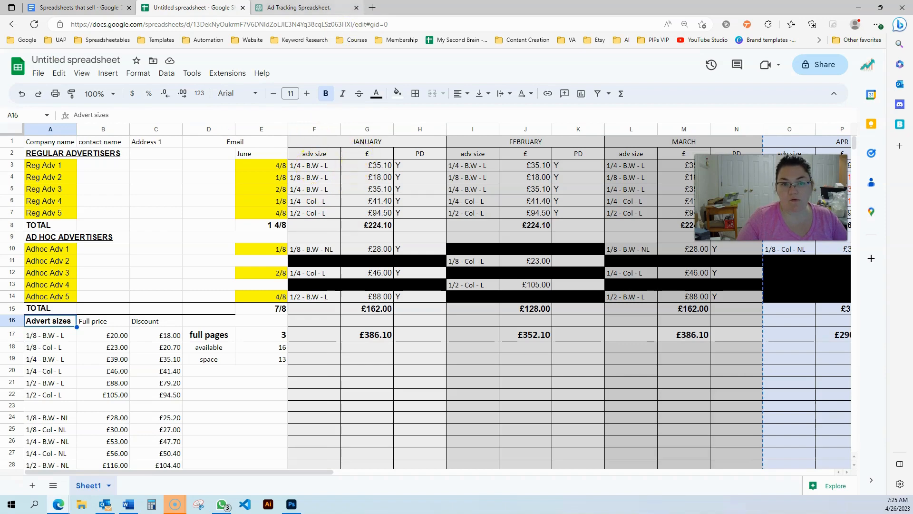
pyautogui.click(298, 8)
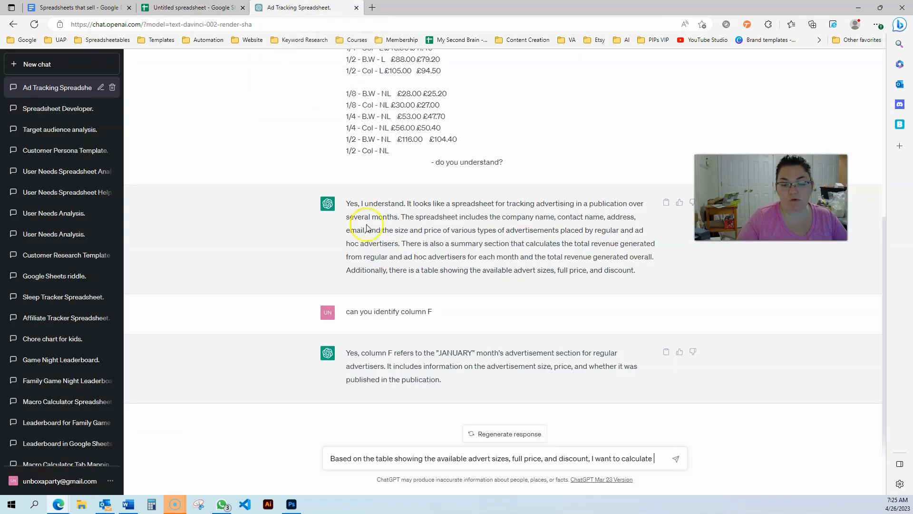
pyautogui.write('the p')
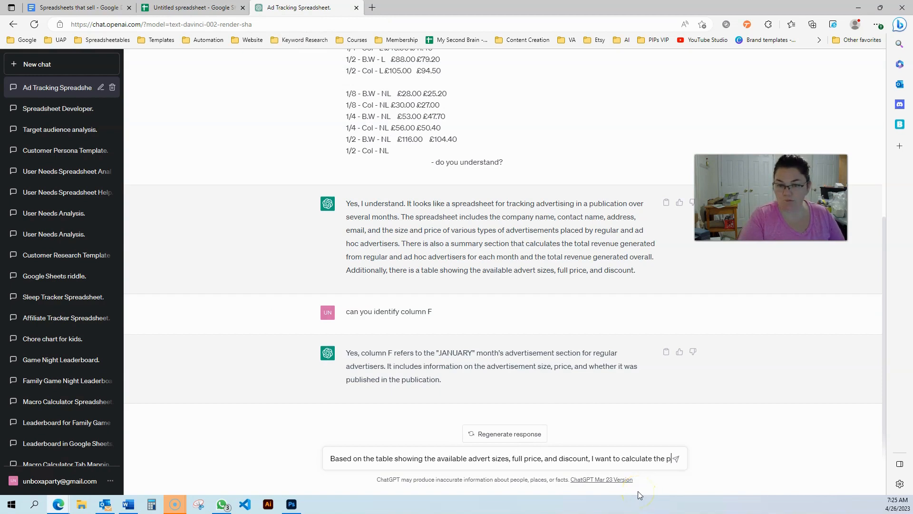
pyautogui.write('ri')
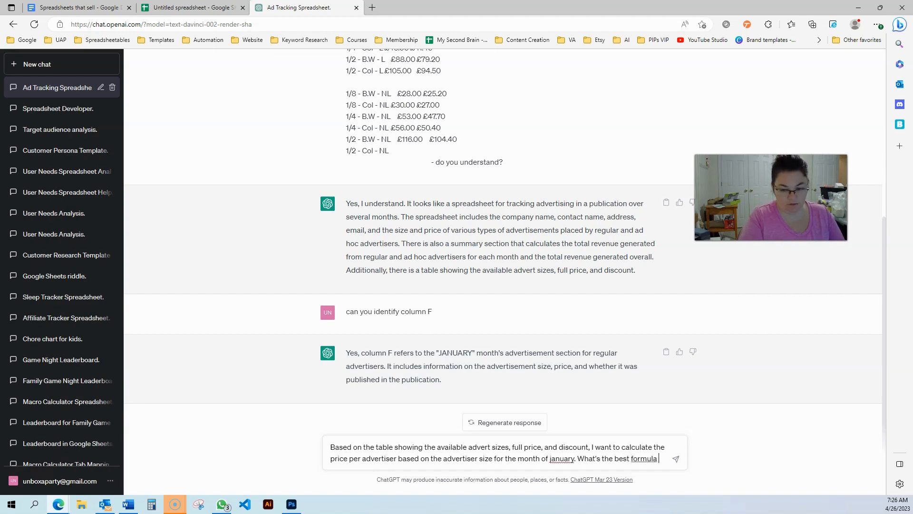
pyautogui.write('se?')
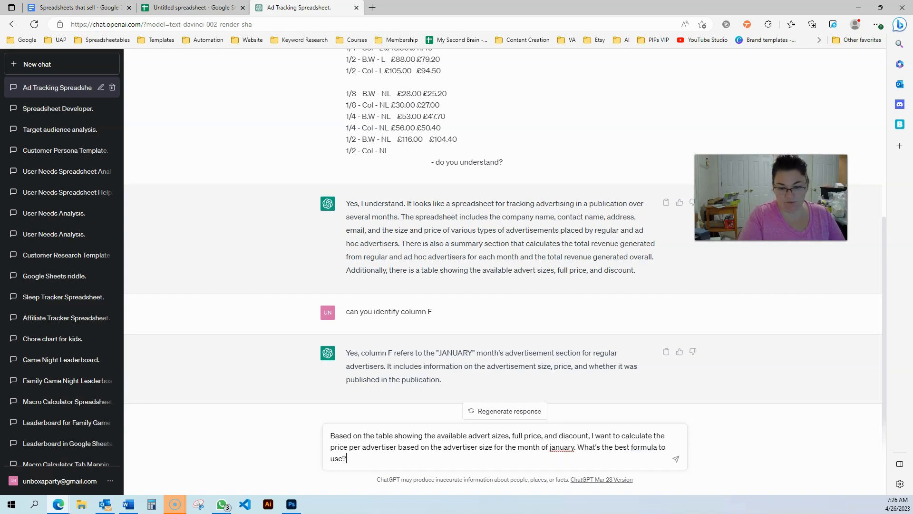
pyautogui.press('Return')
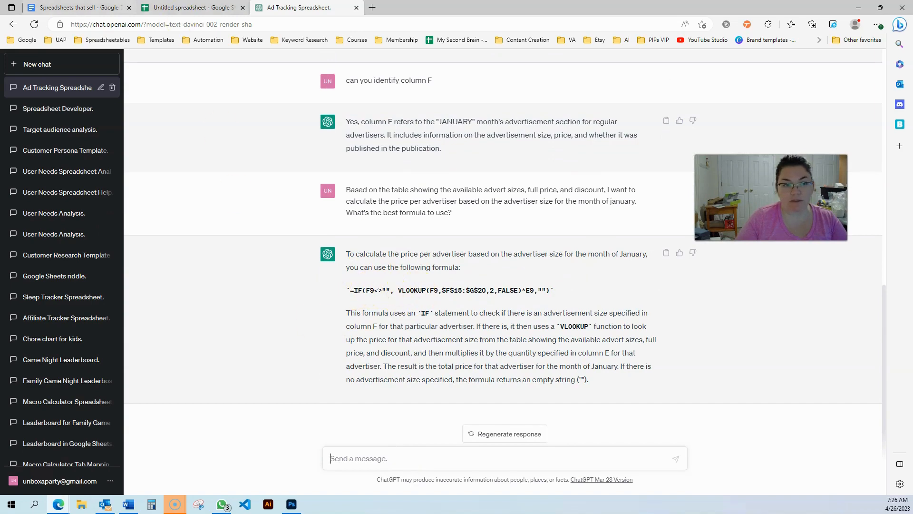
# Step: Check cell F9 in the spreadsheet against ChatGPT's suggested formula and return to the chat
pyautogui.click(209, 8)
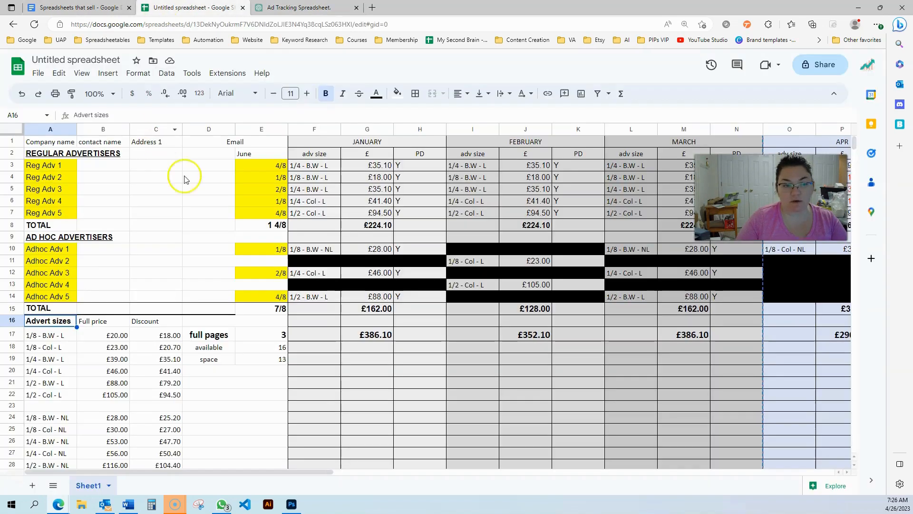
pyautogui.click(310, 239)
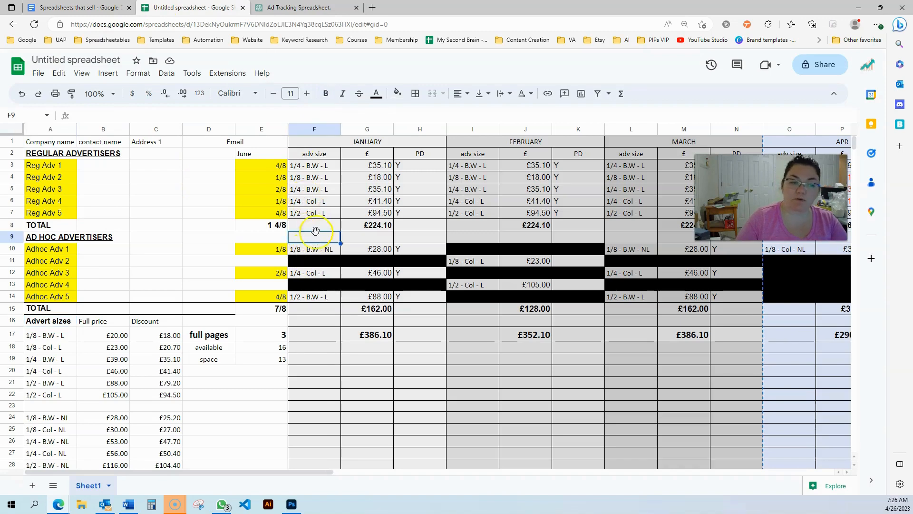
pyautogui.click(299, 8)
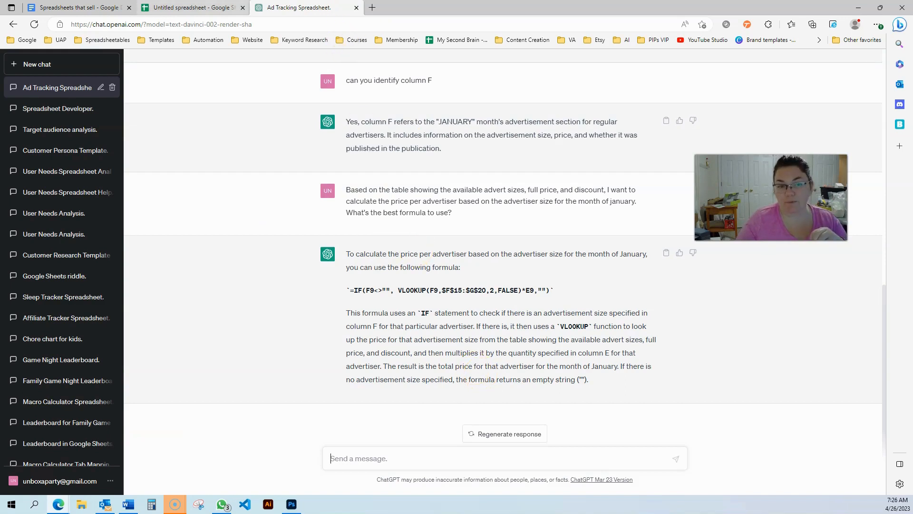
# Step: Copy ChatGPT's suggested formula =IF(F9<>"", VLOOKUP(F9,$F$15:$G$20,2,FALSE)*E9,"") into cell G3 of the spreadsheet, replacing its contents
pyautogui.doubleClick(374, 290)
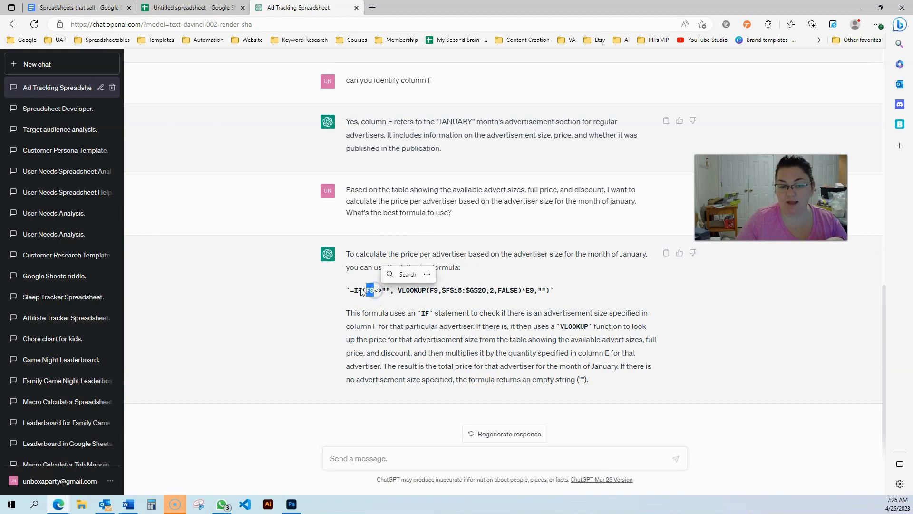
pyautogui.click(401, 294)
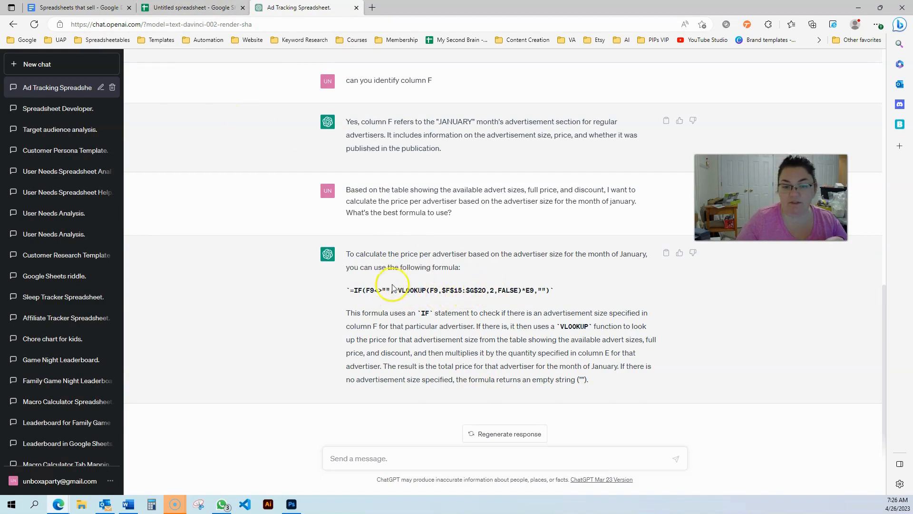
pyautogui.moveTo(351, 290); pyautogui.dragTo(547, 292)
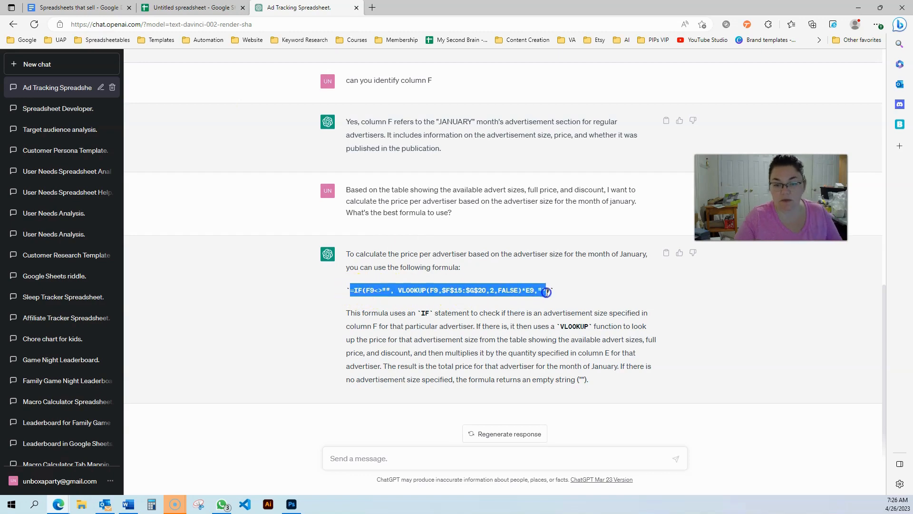
pyautogui.hotkey('ctrl', 'shift', 'Tab')
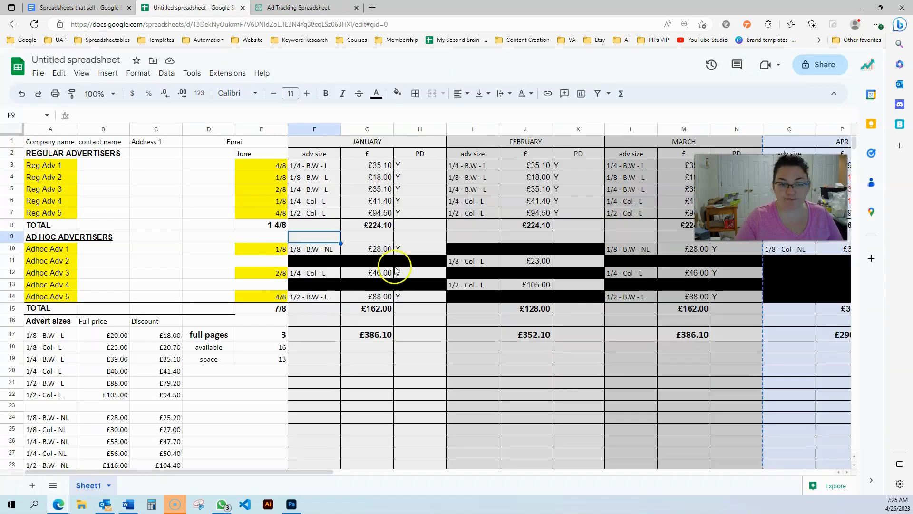
pyautogui.click(355, 170)
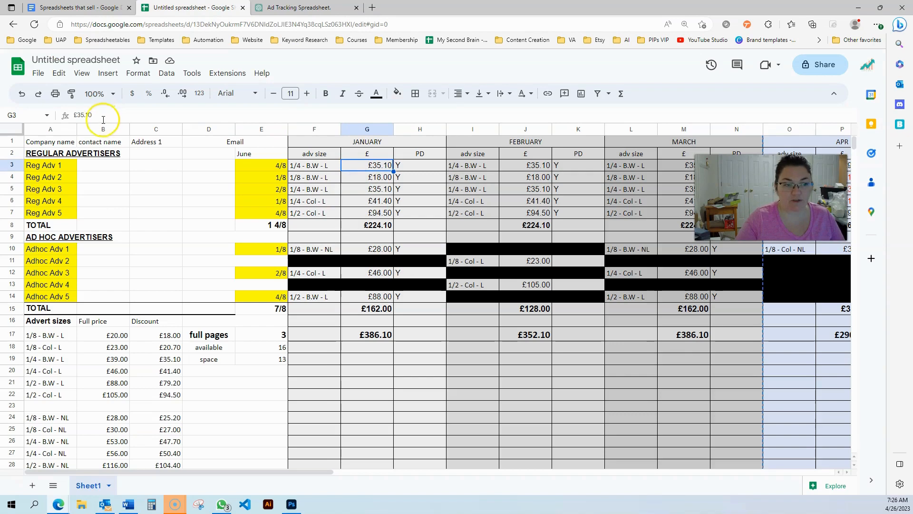
pyautogui.moveTo(103, 117); pyautogui.dragTo(47, 109)
pyautogui.write('=IF(F9<>"", VLOOKUP(F9,$F$15:$G$20,2,FALSE)*E9,"")')
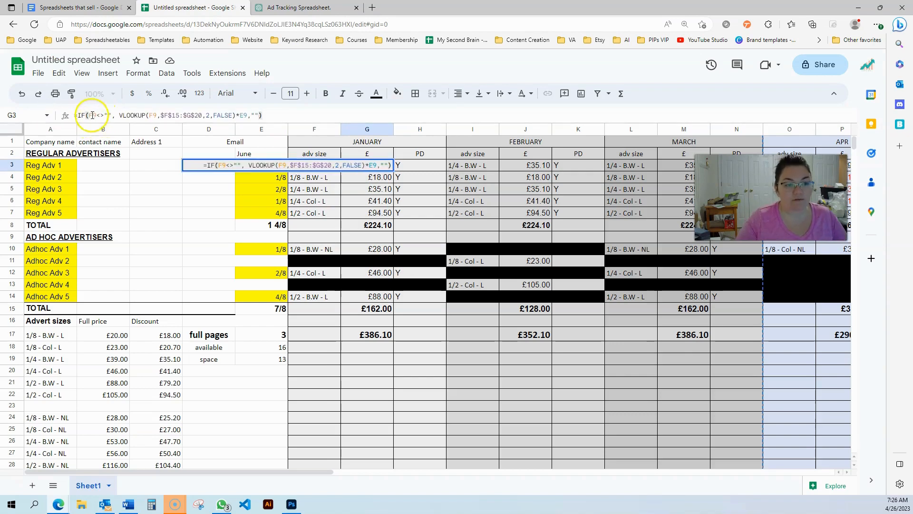
# Step: Change both F9 references in the G3 formula, the IF condition and the VLOOKUP search key, to F3
pyautogui.doubleClick(93, 115)
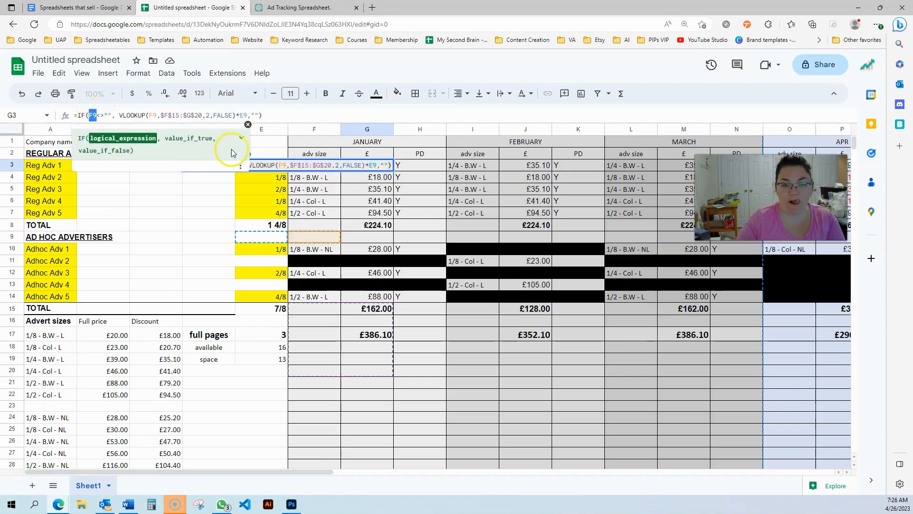
pyautogui.press('BackSpace')
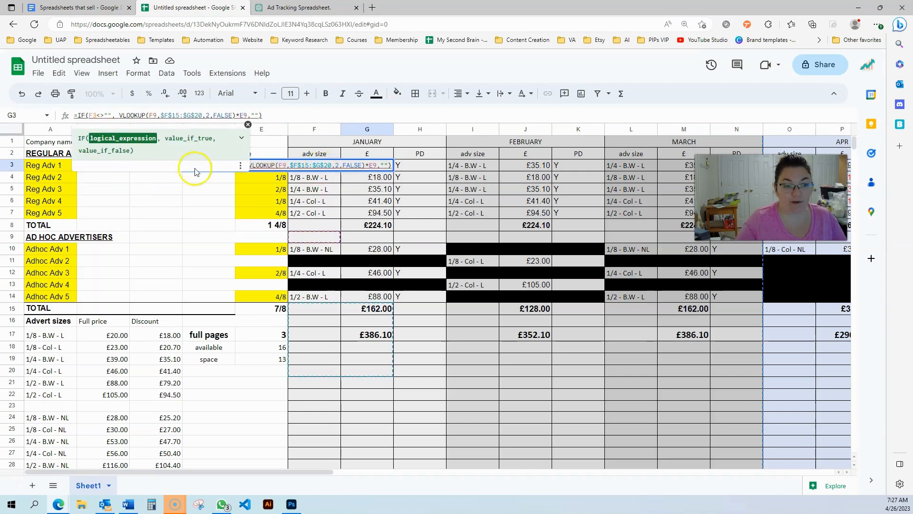
pyautogui.click(299, 167)
pyautogui.click(107, 115)
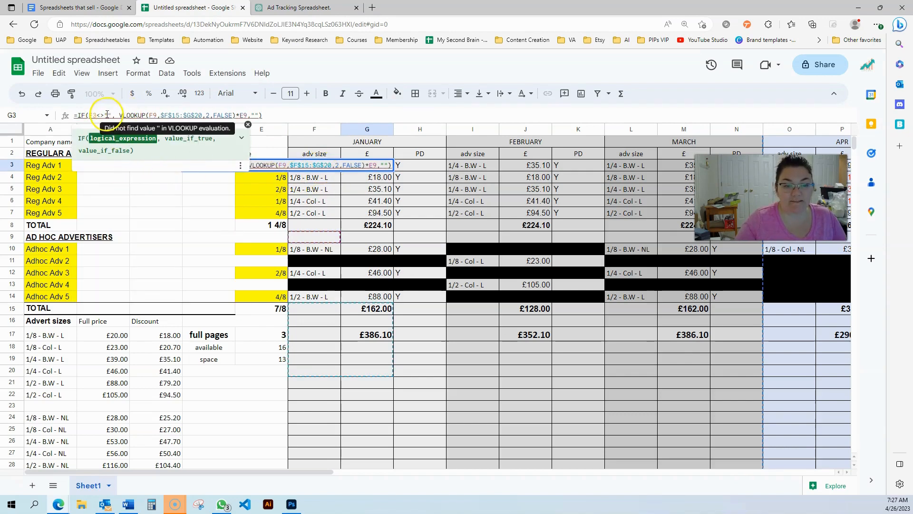
pyautogui.doubleClick(152, 115)
pyautogui.write('F3')
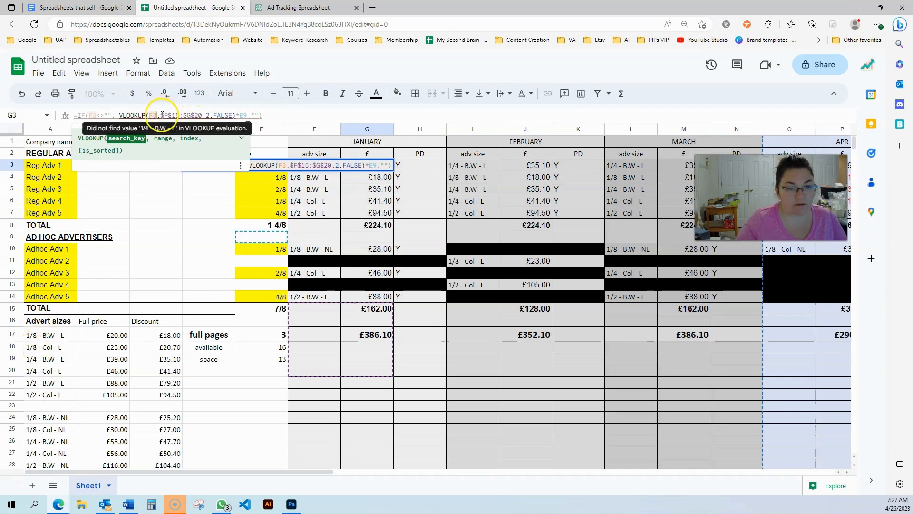
# Step: Cut the G3 formula back to the VLOOKUP search key and set its lookup range to the advert sizes table as $A$16:$C$29
pyautogui.moveTo(161, 115); pyautogui.dragTo(204, 115)
pyautogui.press('BackSpace')
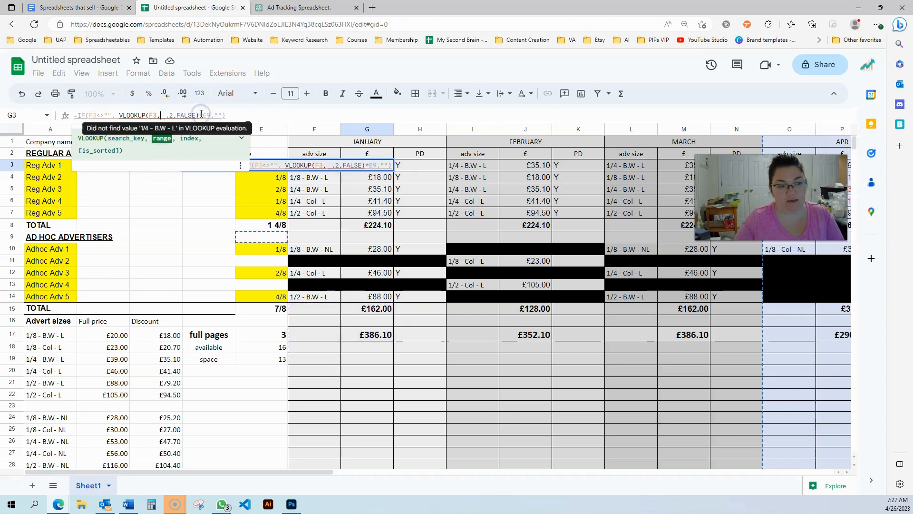
pyautogui.click(164, 116)
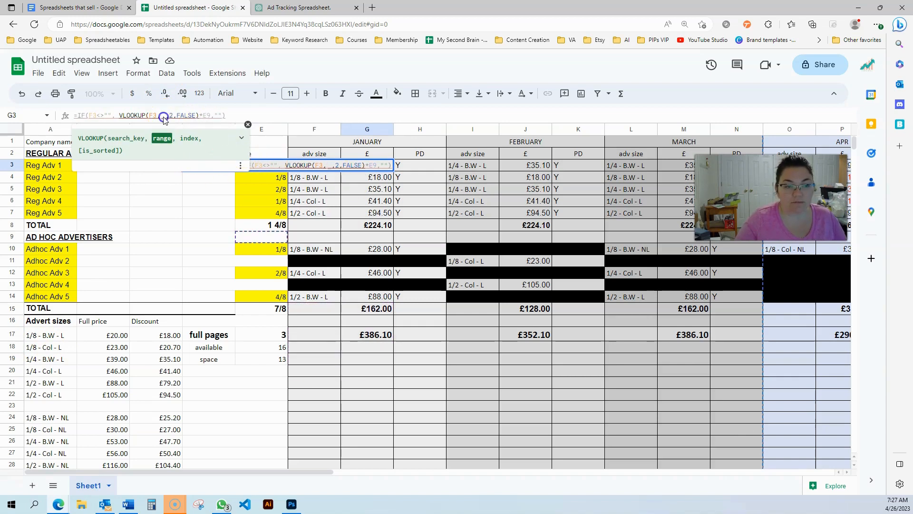
pyautogui.keyDown('shift'); pyautogui.click(292, 116); pyautogui.keyUp('shift')
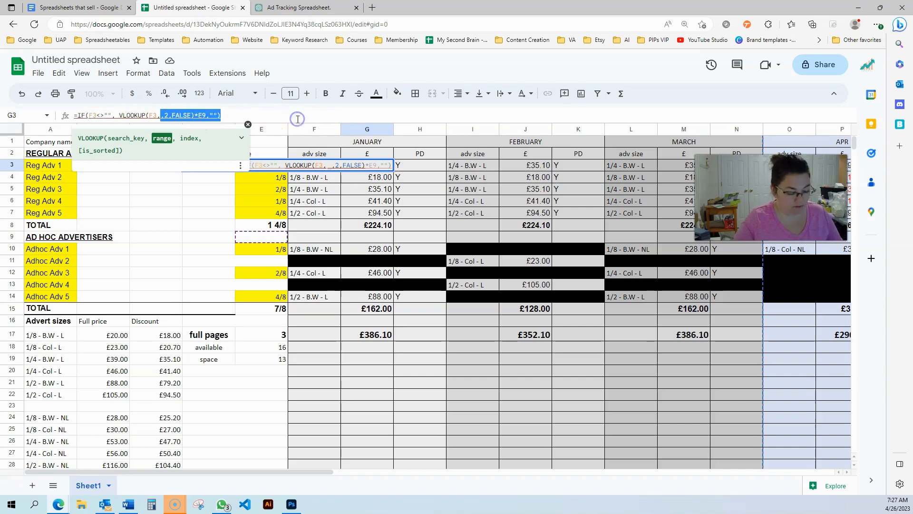
pyautogui.press('BackSpace')
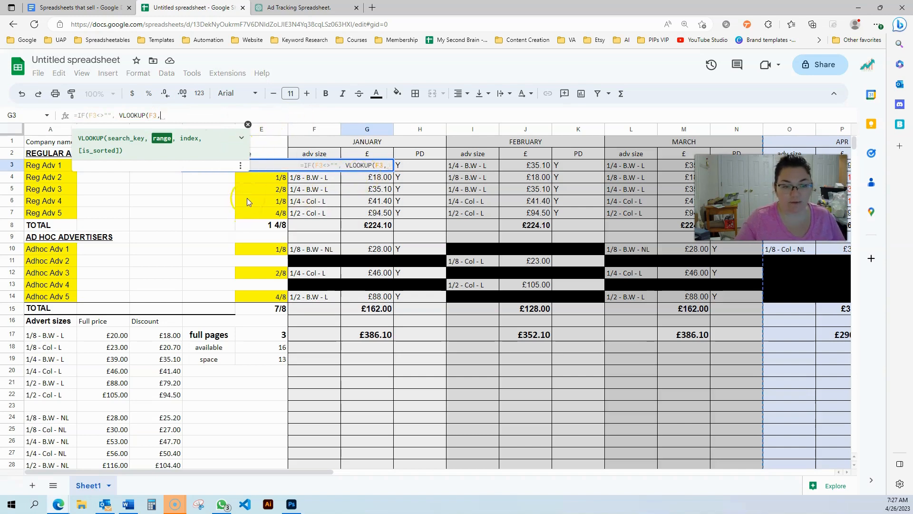
pyautogui.click(248, 124)
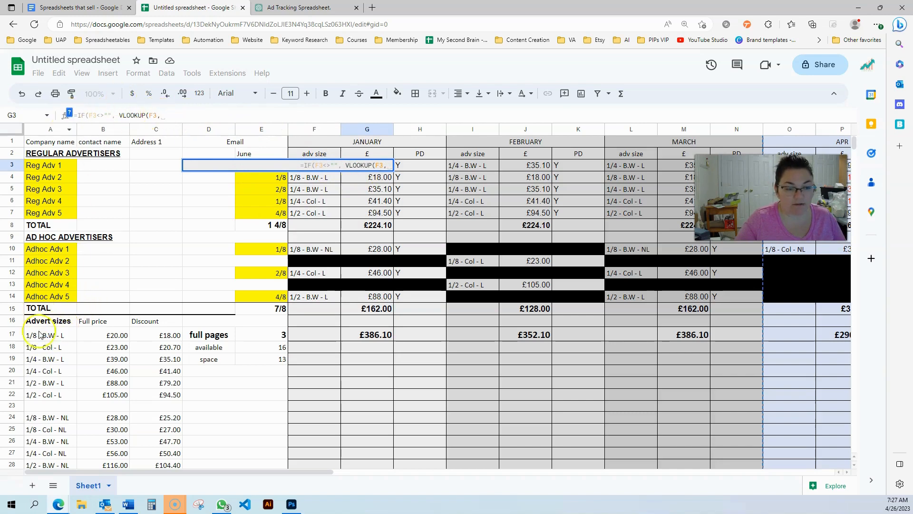
pyautogui.scroll(-1, 40, 335)
pyautogui.moveTo(43, 297); pyautogui.dragTo(157, 454)
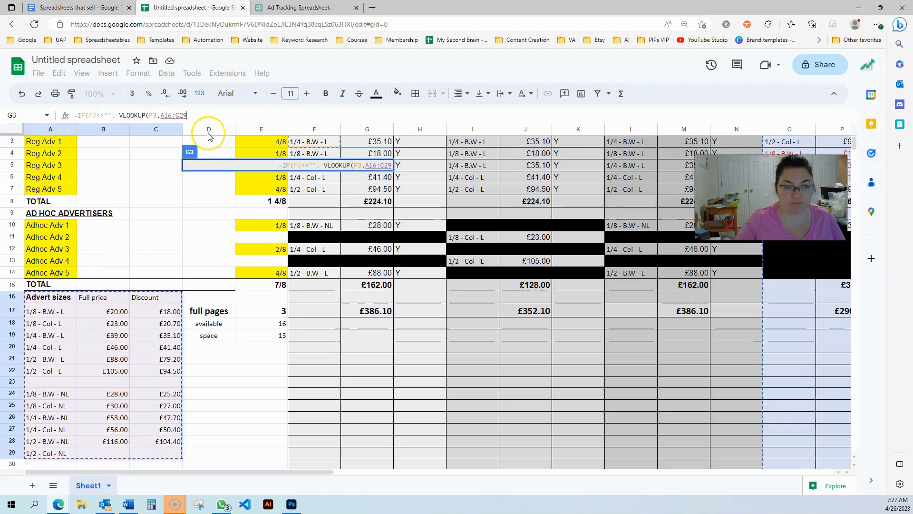
pyautogui.press('F4')
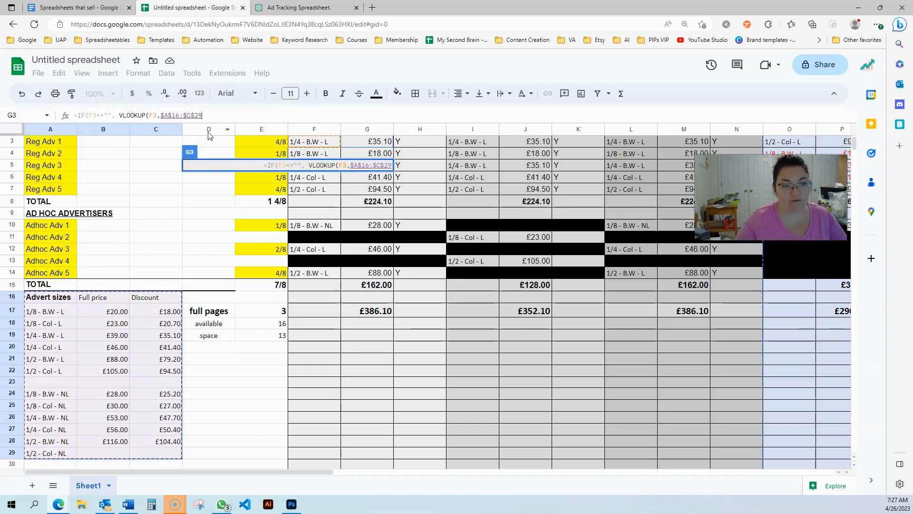
# Step: Complete the G3 formula after the lookup range with ,2,FALSE)*E9,"")
pyautogui.click(217, 116)
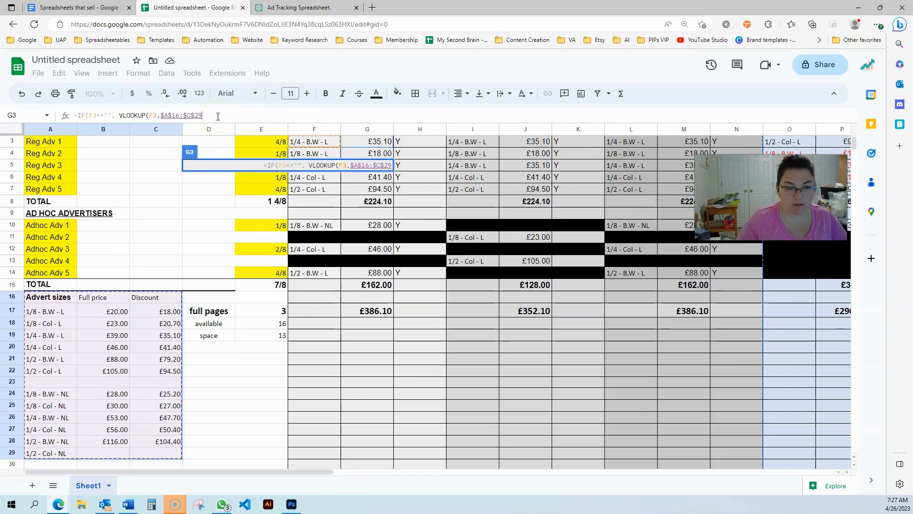
pyautogui.write(',')
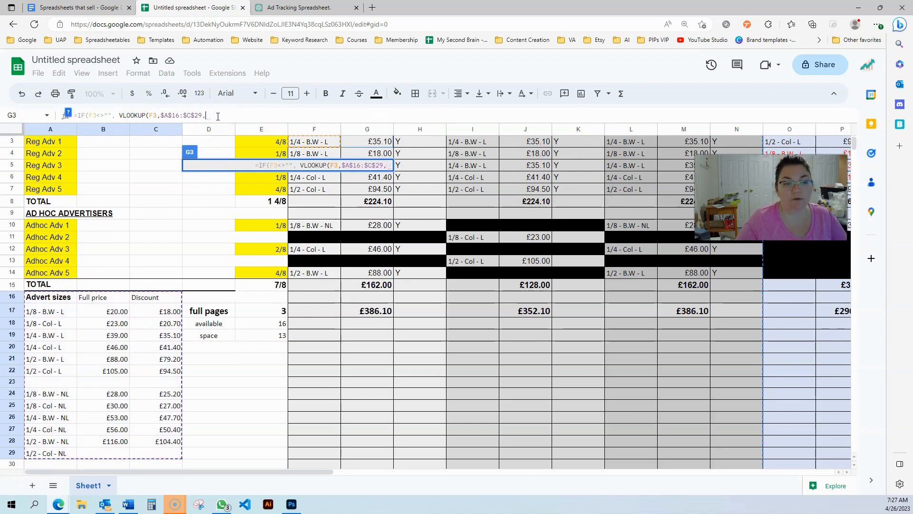
pyautogui.click(68, 113)
pyautogui.click(204, 113)
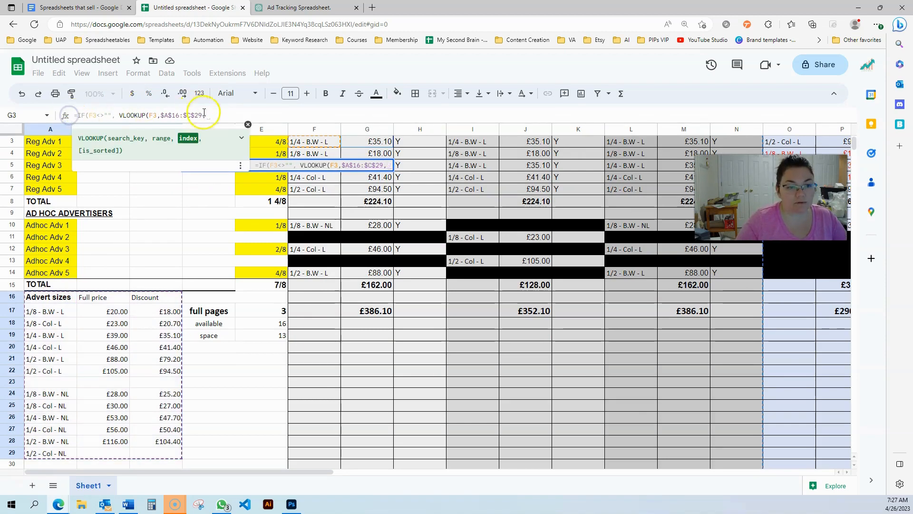
pyautogui.write('2,FALSE)*E9,"")')
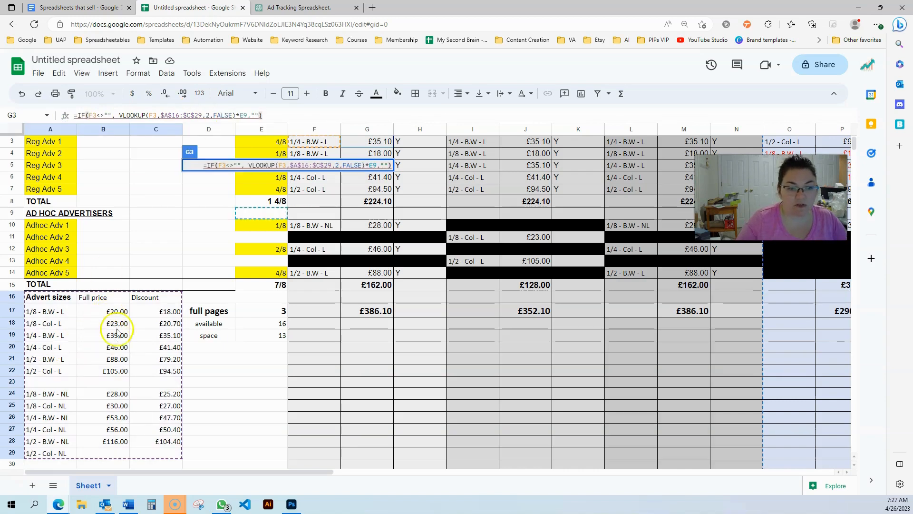
# Step: Set the VLOOKUP column index in G3 to 3 so that it uses the Discount column
pyautogui.scroll(1, 251, 375)
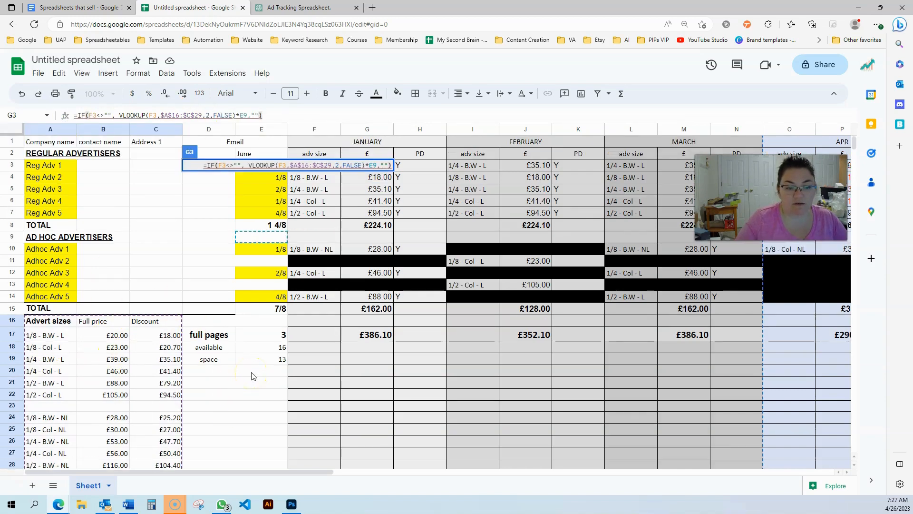
pyautogui.scroll(-1, 252, 375)
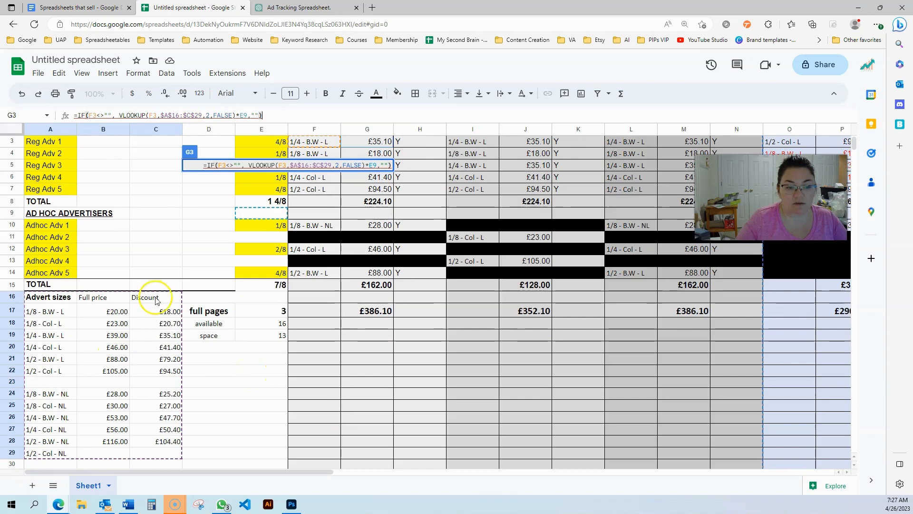
pyautogui.doubleClick(207, 115)
pyautogui.write('3')
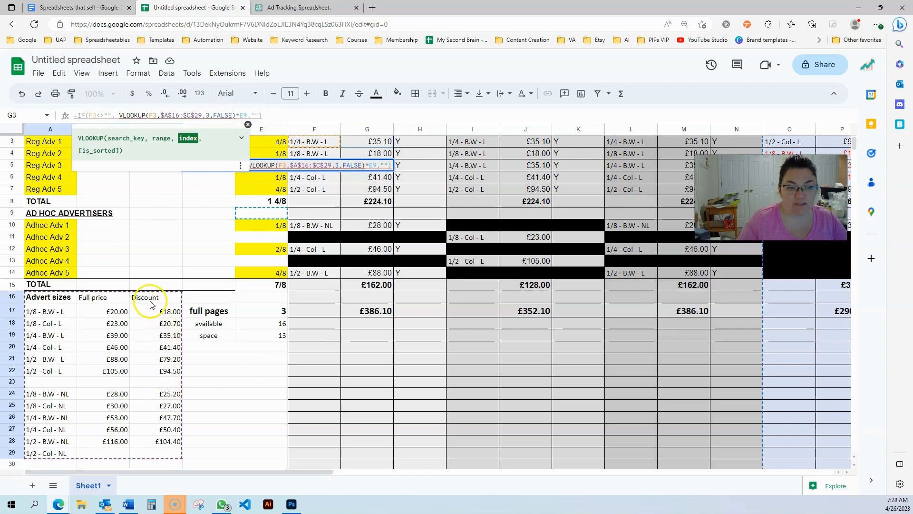
pyautogui.scroll(1, 57, 185)
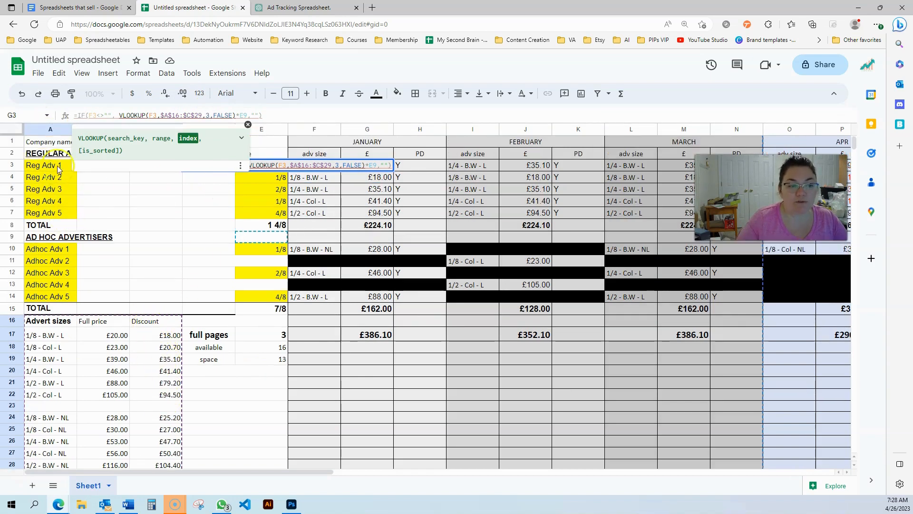
# Step: Remove the *E9 multiplication from the G3 formula, keep the comma before the empty string, and commit the formula
pyautogui.moveTo(238, 115)
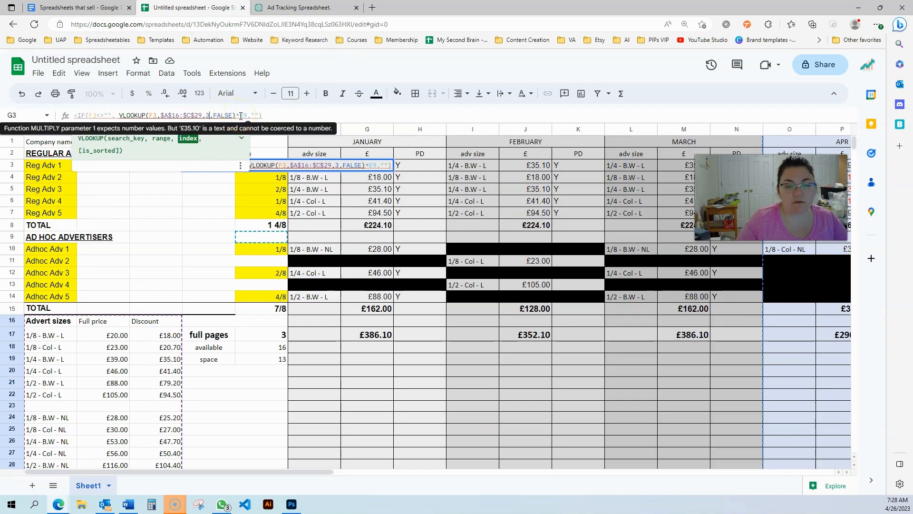
pyautogui.click(241, 115)
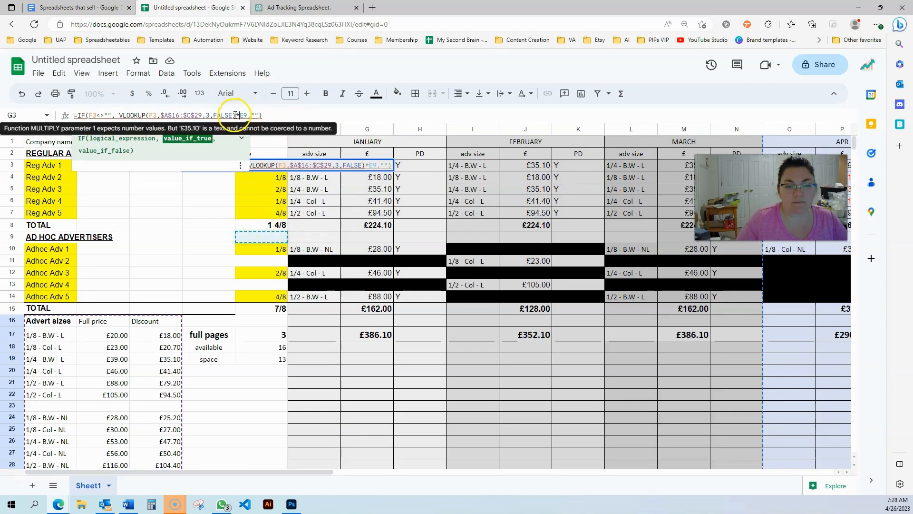
pyautogui.moveTo(236, 115); pyautogui.dragTo(250, 115)
pyautogui.press('BackSpace')
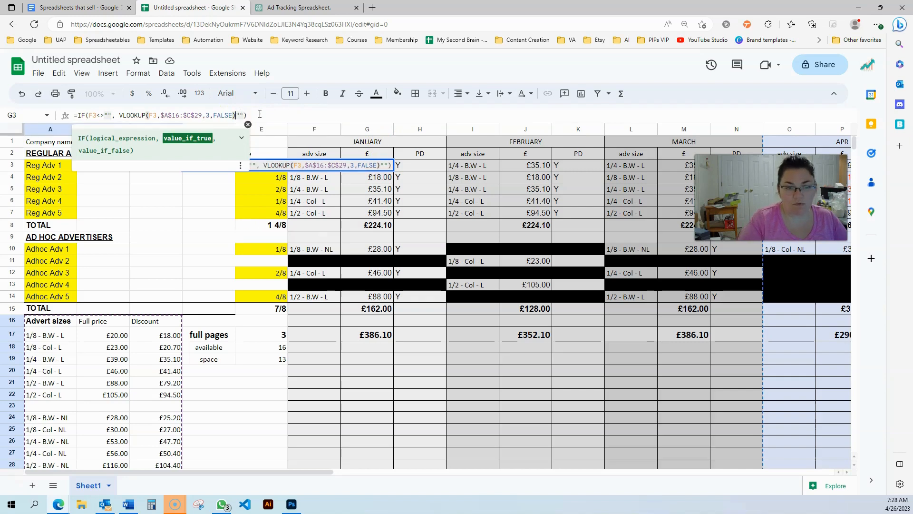
pyautogui.write(',')
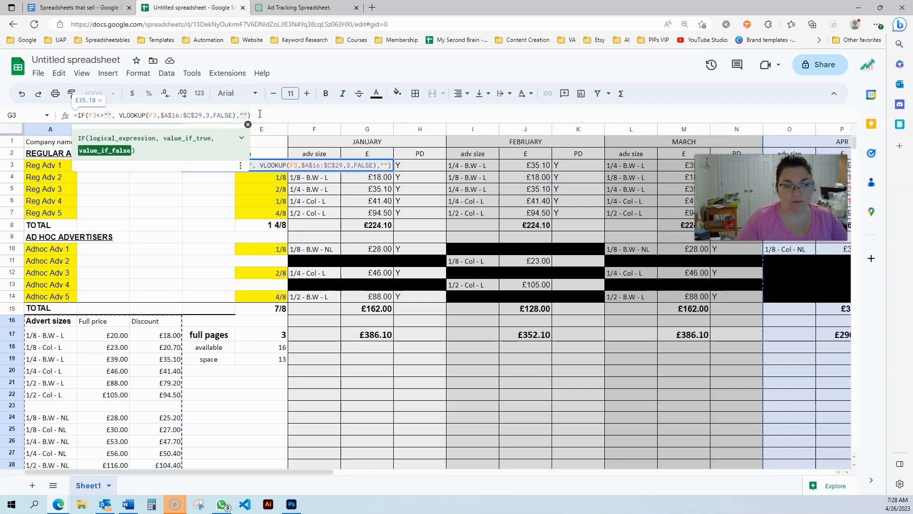
pyautogui.press('Return')
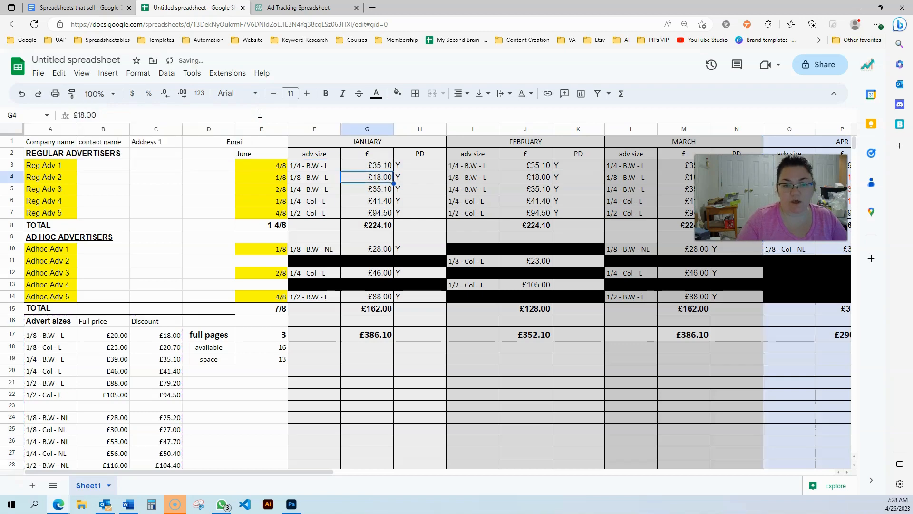
# Step: Fill the G3 formula down to G7 for all regular advertisers and check the copied formulas in the January price column
pyautogui.click(359, 168)
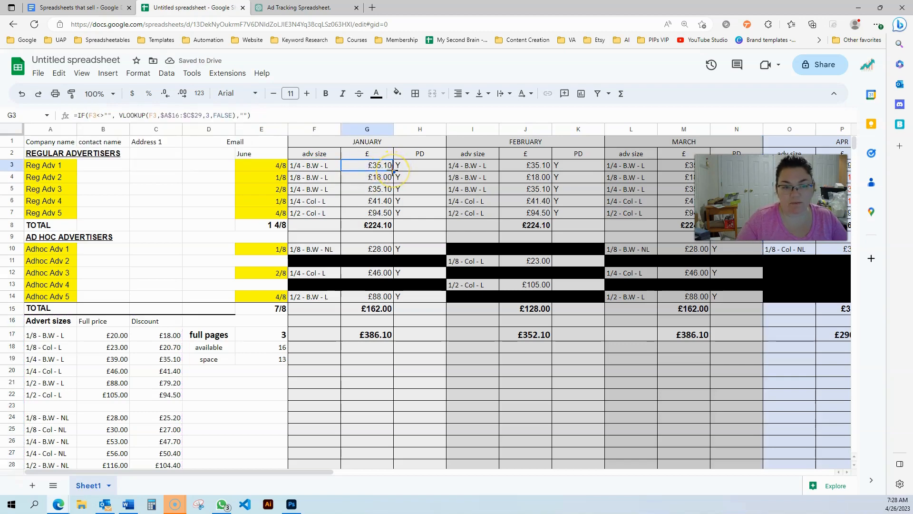
pyautogui.moveTo(393, 170); pyautogui.dragTo(397, 215)
pyautogui.click(359, 202)
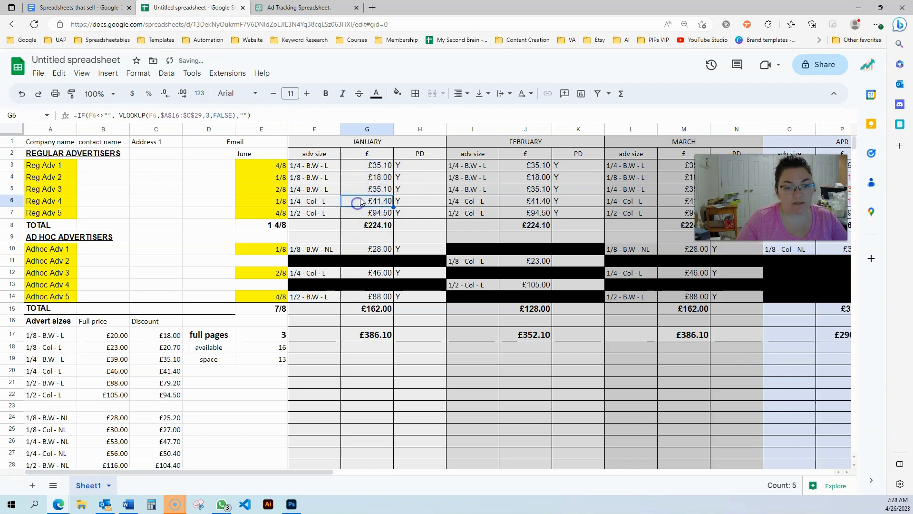
pyautogui.click(362, 191)
pyautogui.click(364, 177)
pyautogui.click(364, 165)
# Step: Replace the January total in G8 with a SUM formula over the regular advertisers' January prices
pyautogui.click(377, 228)
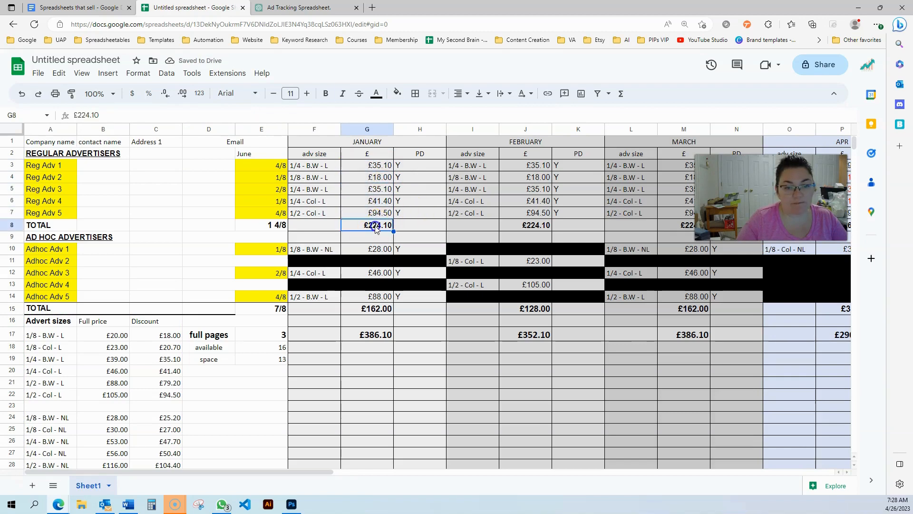
pyautogui.write('=sum(')
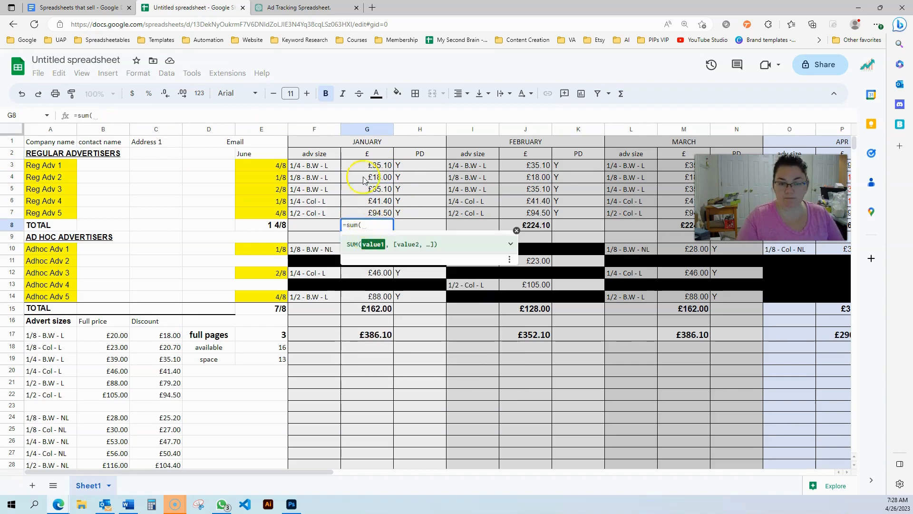
pyautogui.moveTo(363, 167); pyautogui.dragTo(370, 207)
pyautogui.press('Return')
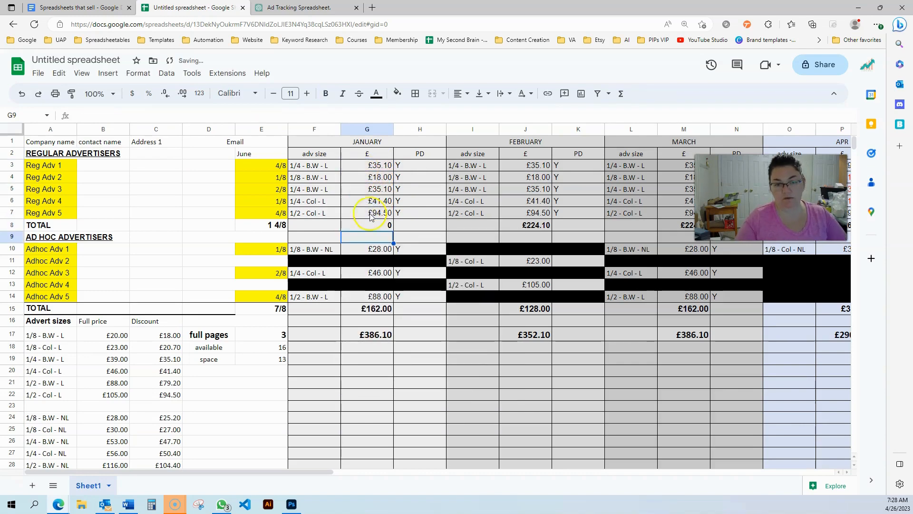
# Step: Check the January total and price formulas against the Discount column, and remove the pound sign from C17 to leave the number 18
pyautogui.click(355, 230)
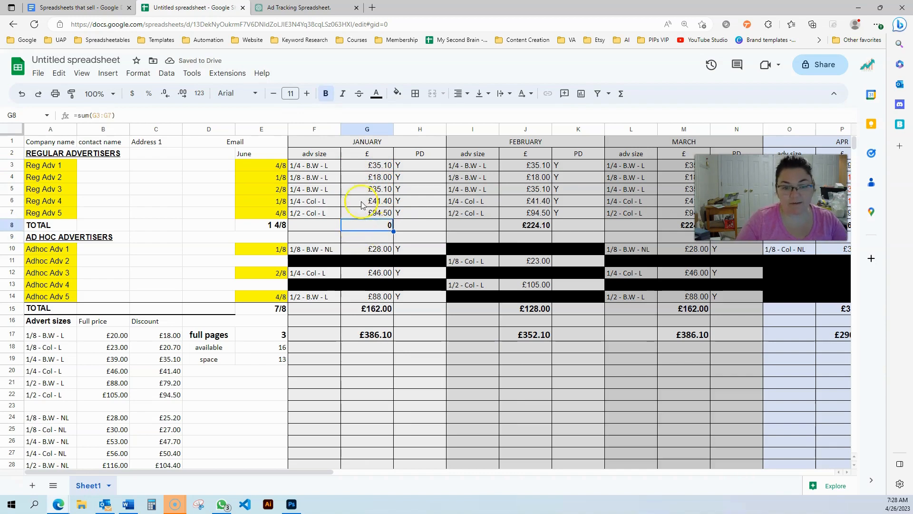
pyautogui.click(363, 214)
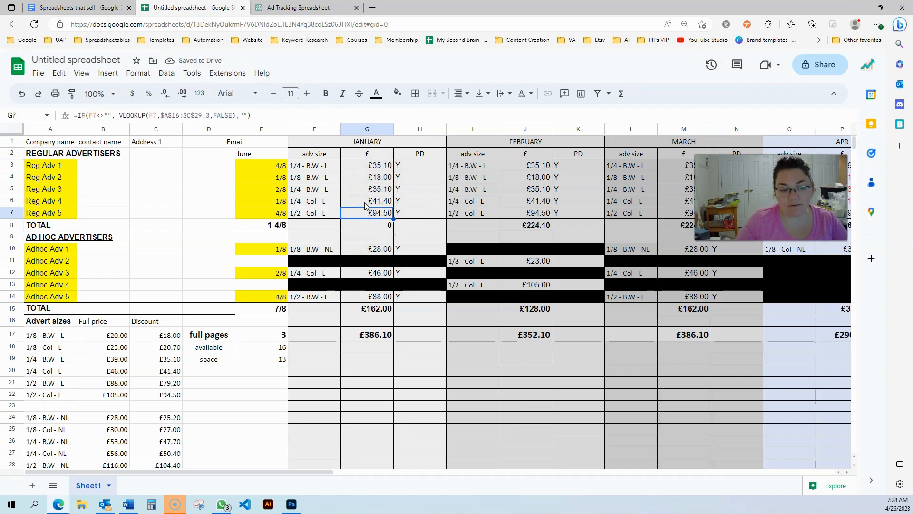
pyautogui.scroll(-1, 172, 336)
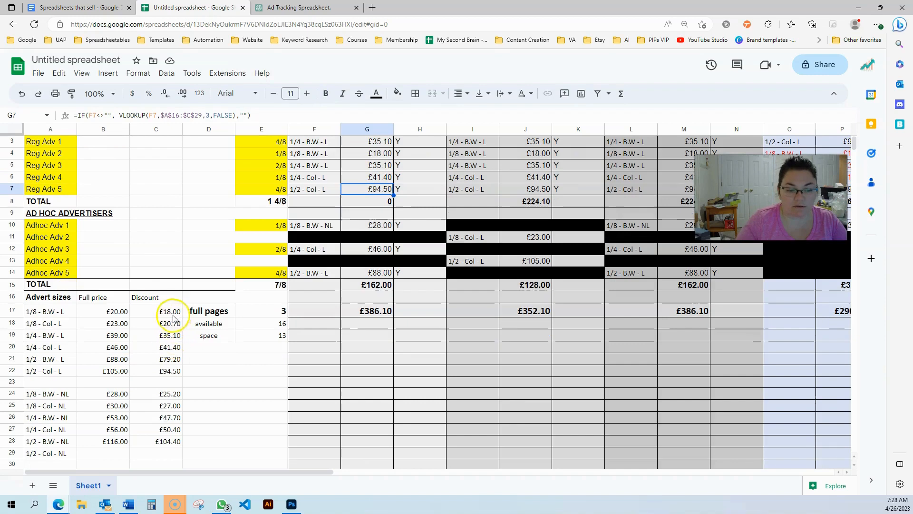
pyautogui.moveTo(162, 314); pyautogui.dragTo(153, 441)
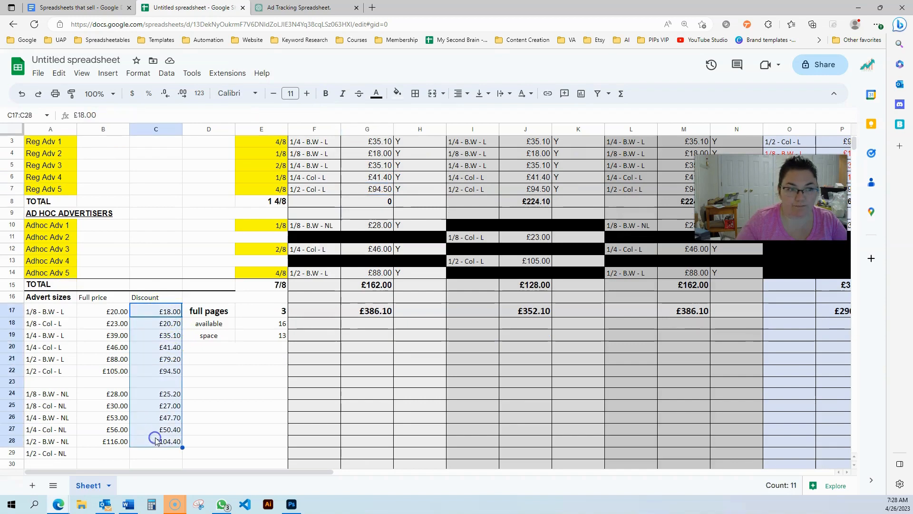
pyautogui.click(166, 359)
pyautogui.doubleClick(159, 309)
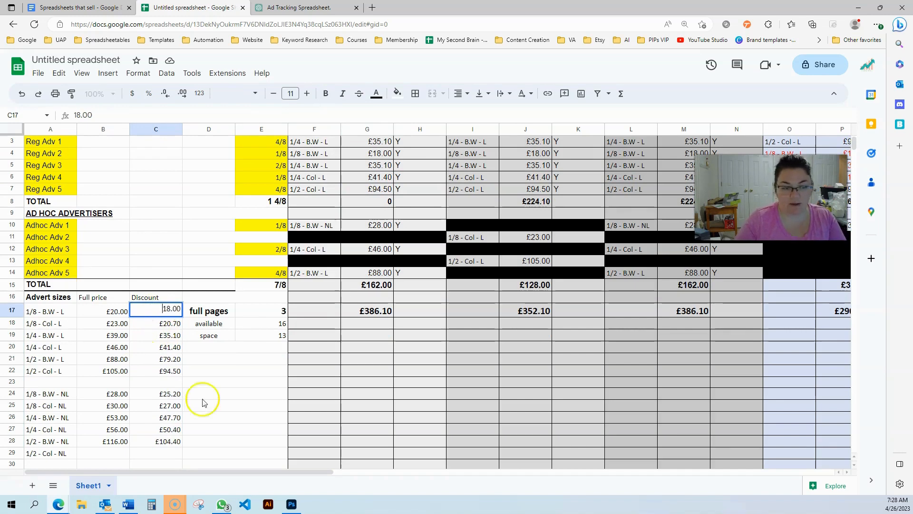
# Step: Re-enter the Discount prices in C18, C19 and C20 as plain numbers 20.7, 35.1 and 41.4
pyautogui.click(170, 323)
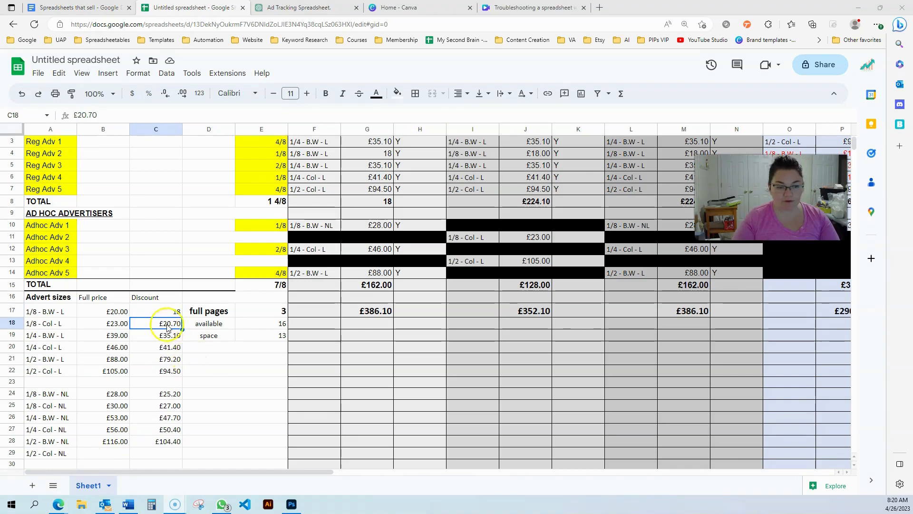
pyautogui.write('20.7')
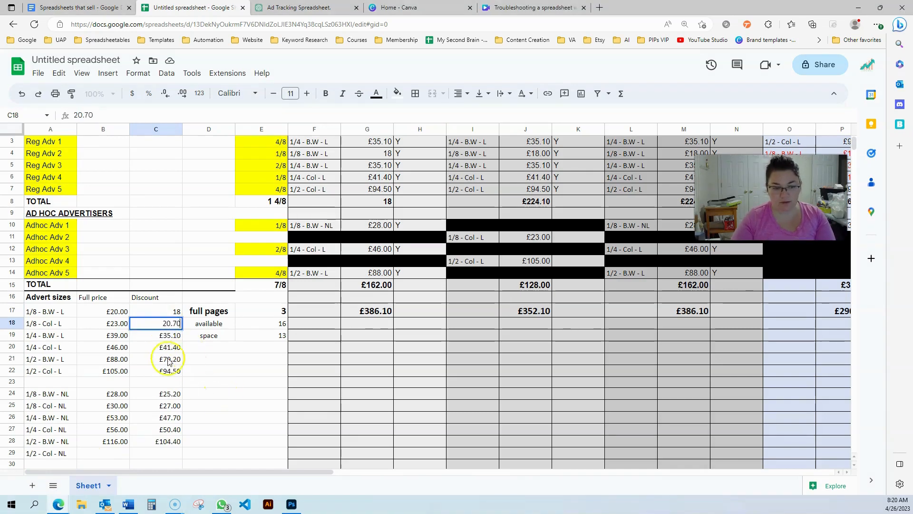
pyautogui.click(167, 338)
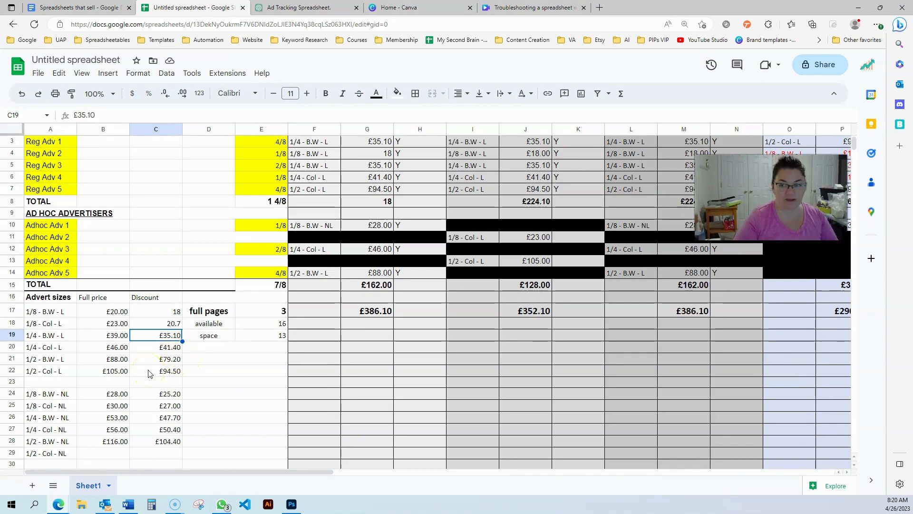
pyautogui.write('35')
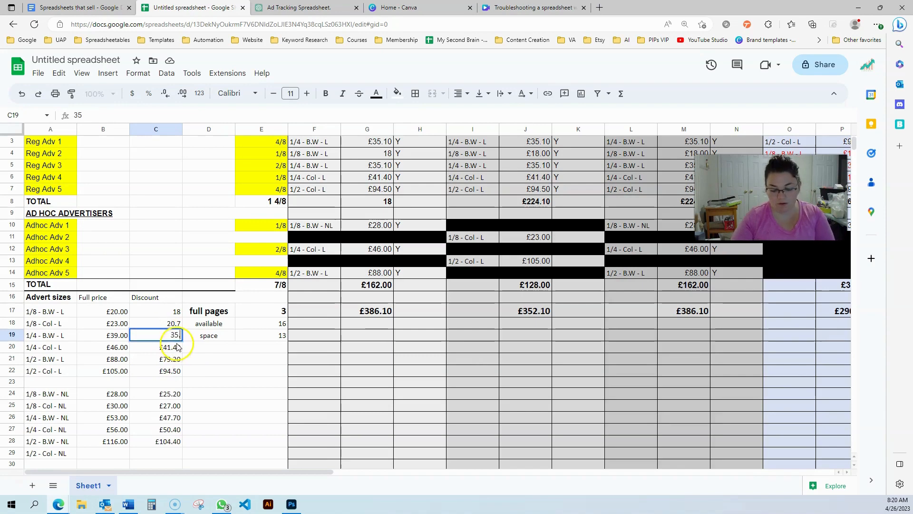
pyautogui.click(169, 346)
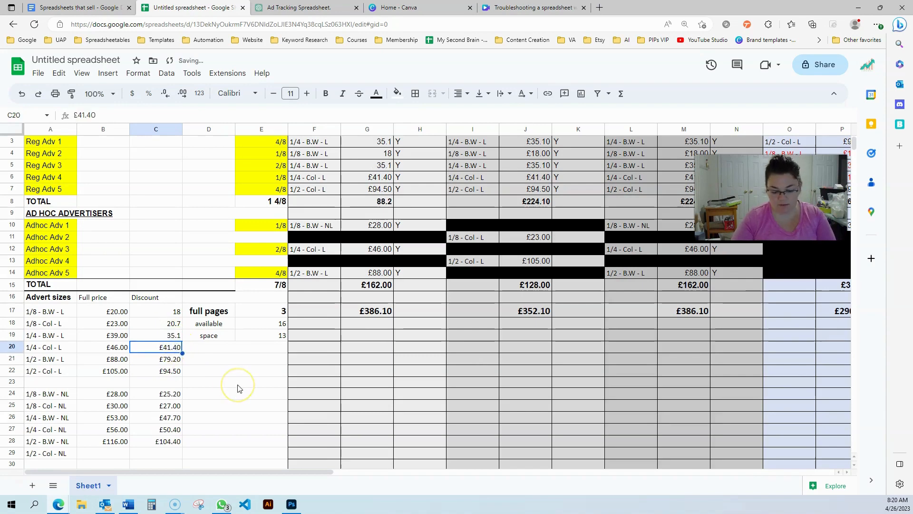
pyautogui.write('41.4')
pyautogui.press('Return')
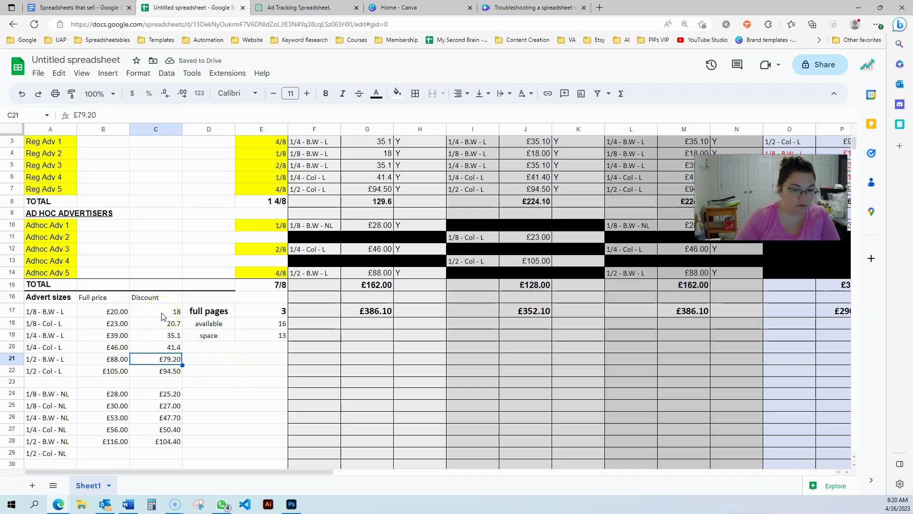
# Step: Re-enter the Discount prices in C21 and C22 as plain numbers 79.2 and 94.5
pyautogui.write('79')
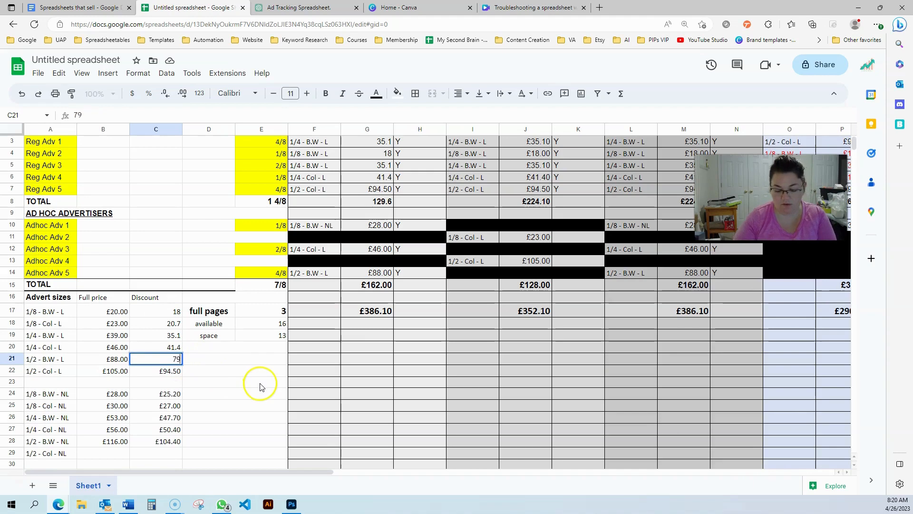
pyautogui.write('.2')
pyautogui.press('Return')
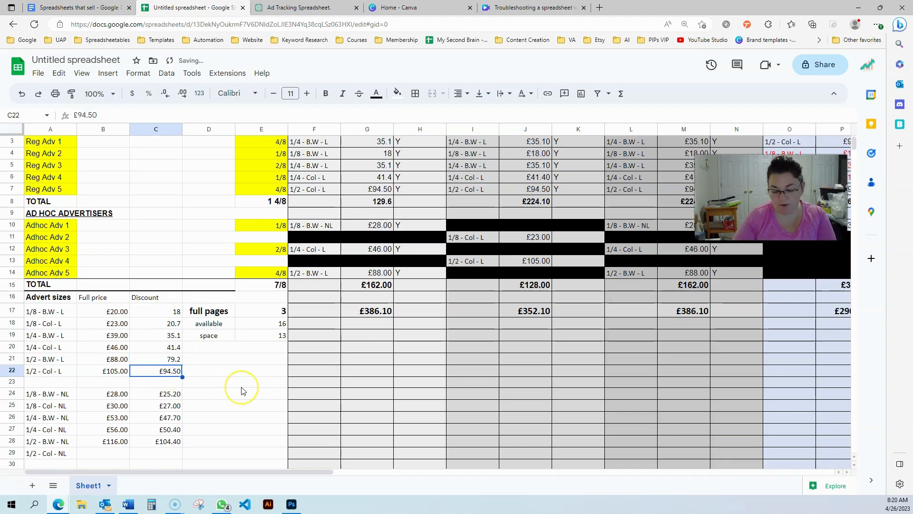
pyautogui.write('94.5')
pyautogui.click(170, 397)
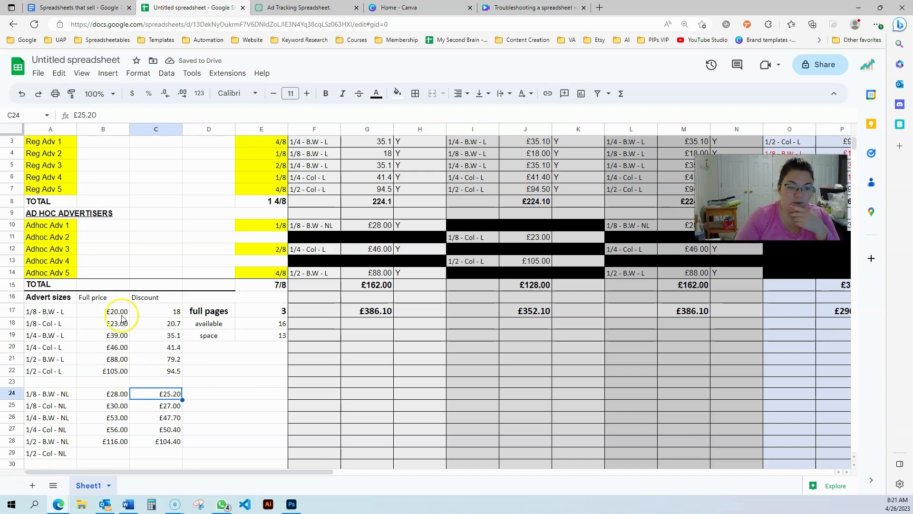
# Step: Apply the default currency format to the Discount prices in C17:C22 and open the custom currency settings
pyautogui.moveTo(142, 312); pyautogui.dragTo(169, 370)
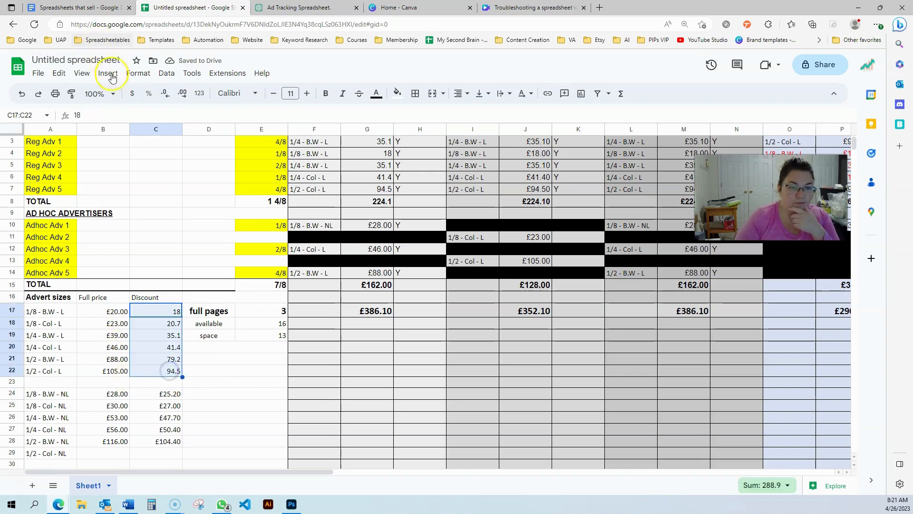
pyautogui.click(132, 93)
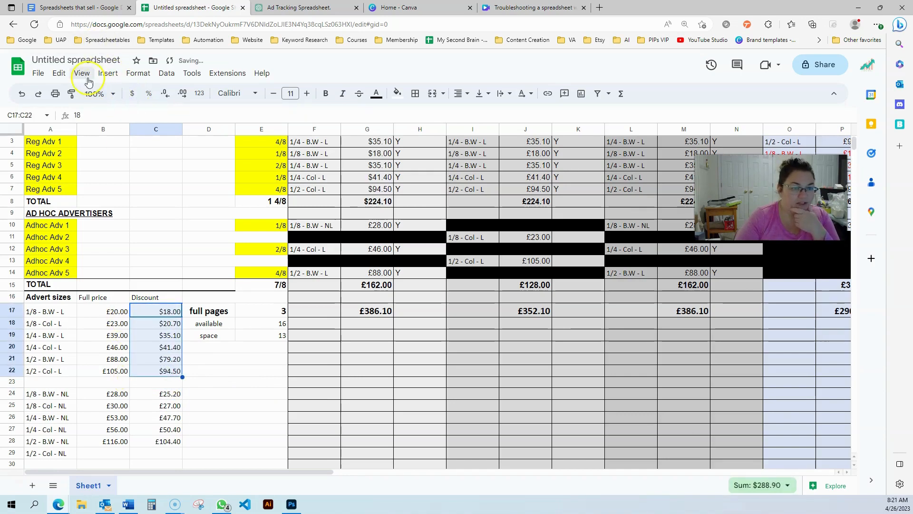
pyautogui.click(137, 73)
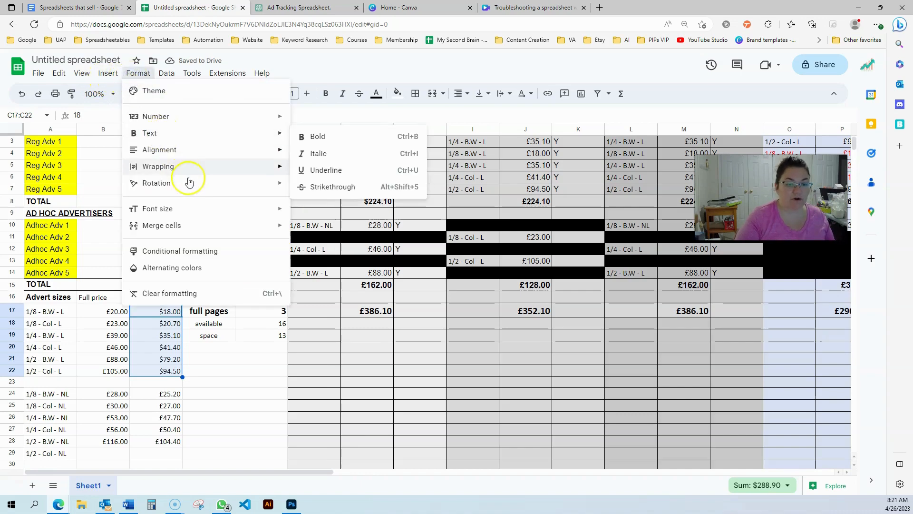
pyautogui.moveTo(173, 119)
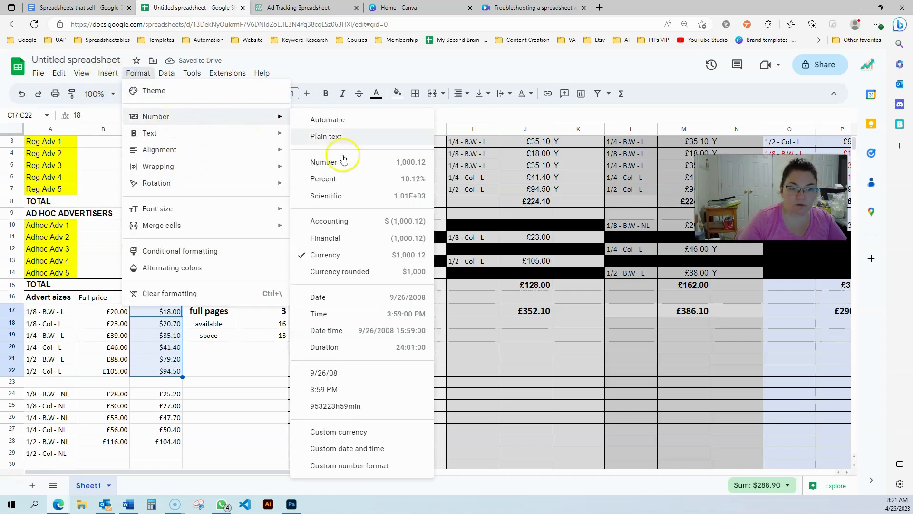
pyautogui.click(359, 433)
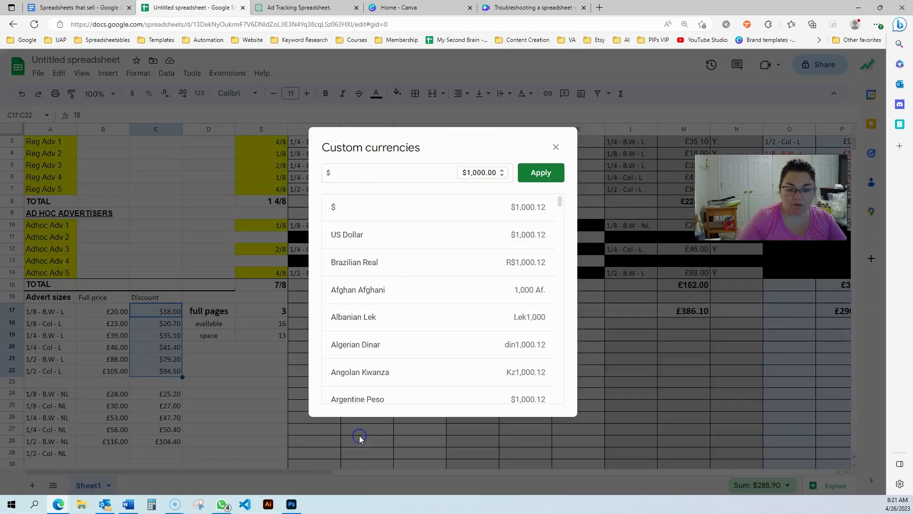
# Step: Search the custom currencies for the pound and apply British Pound Sterling to the selected Discount prices
pyautogui.click(393, 173)
pyautogui.press('BackSpace')
pyautogui.write('l')
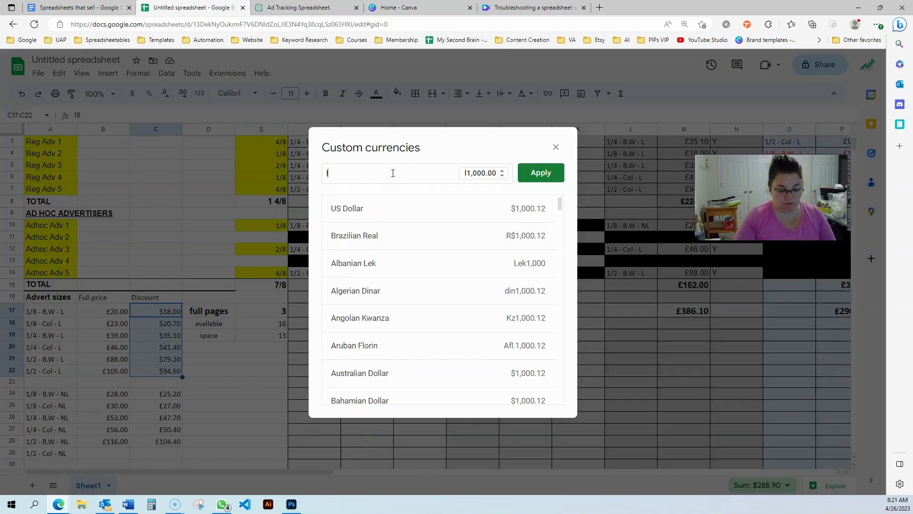
pyautogui.write('b')
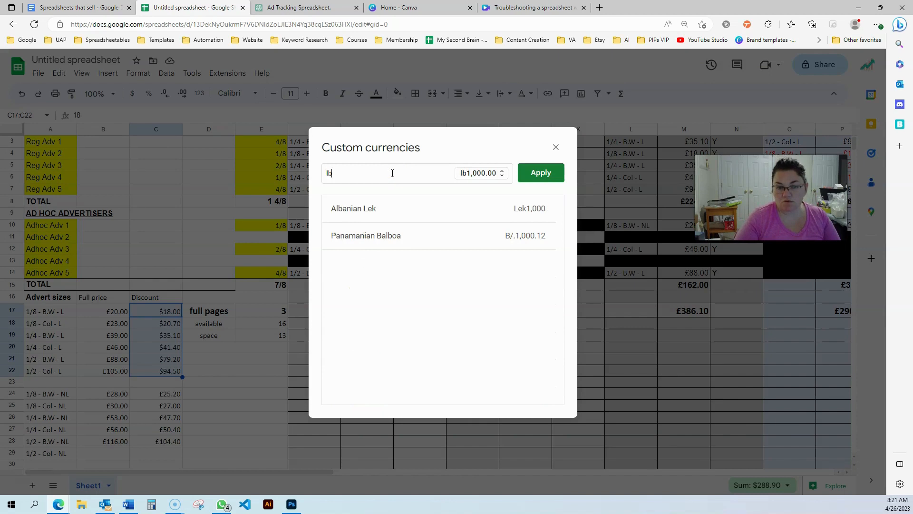
pyautogui.press('BackSpace')
pyautogui.press('BackSpace')
pyautogui.write('po')
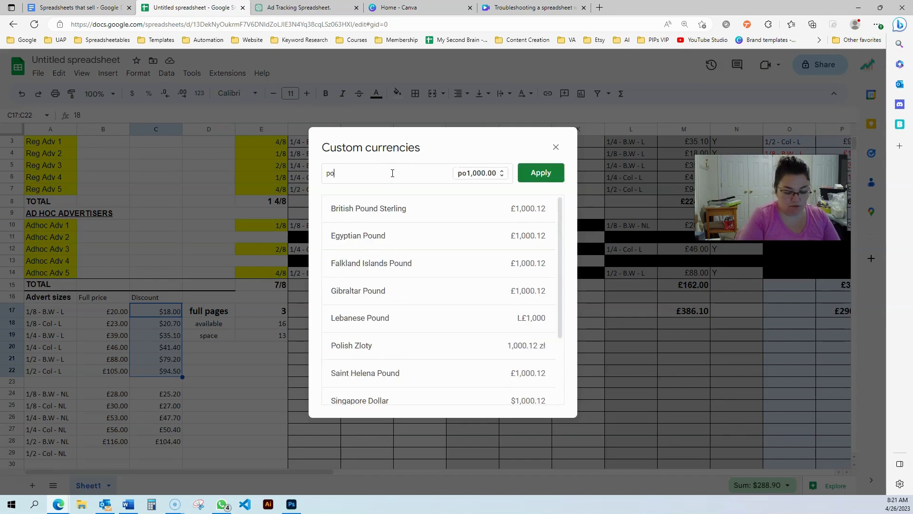
pyautogui.write('u')
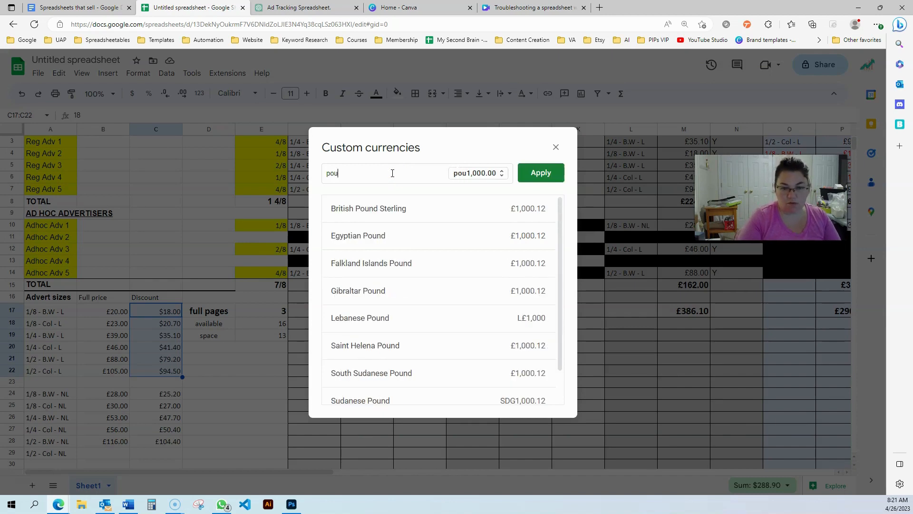
pyautogui.click(517, 214)
pyautogui.click(540, 172)
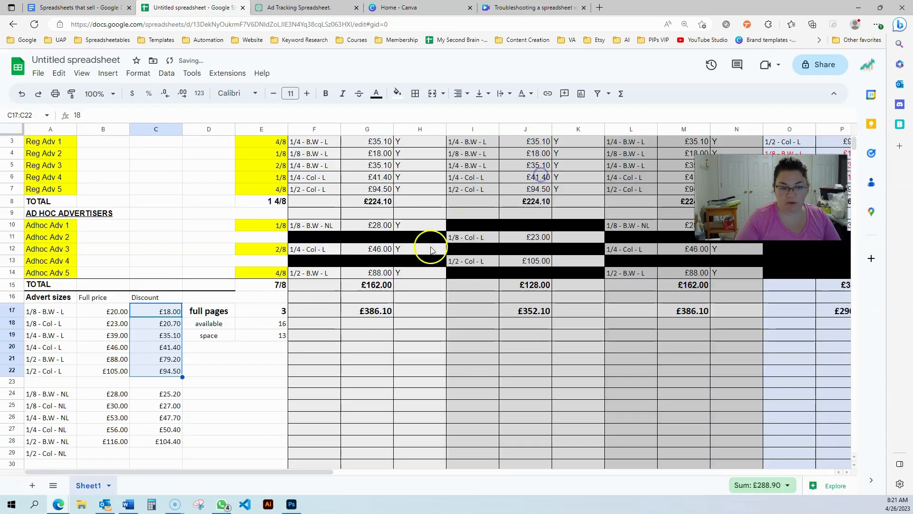
# Step: Check the January total in G8 and apply the default currency format to the Full price cells B17:B22
pyautogui.click(160, 315)
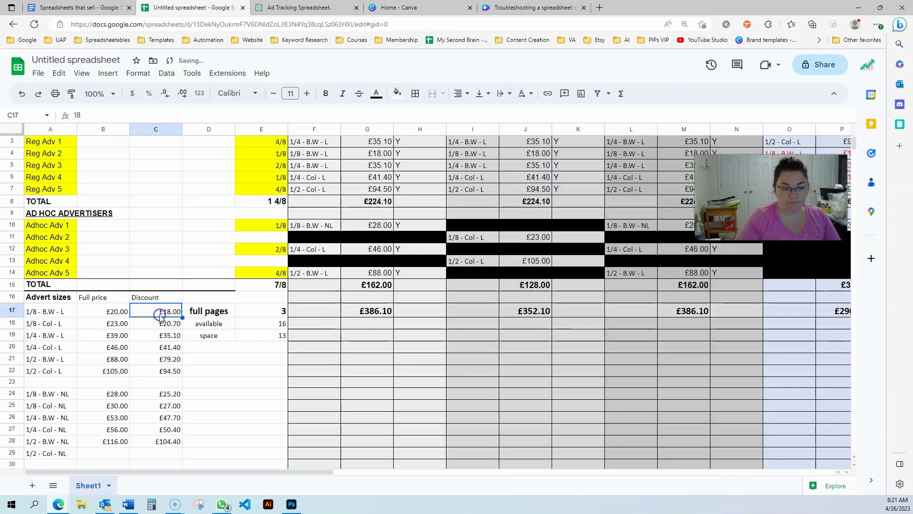
pyautogui.scroll(1, 385, 236)
pyautogui.click(380, 223)
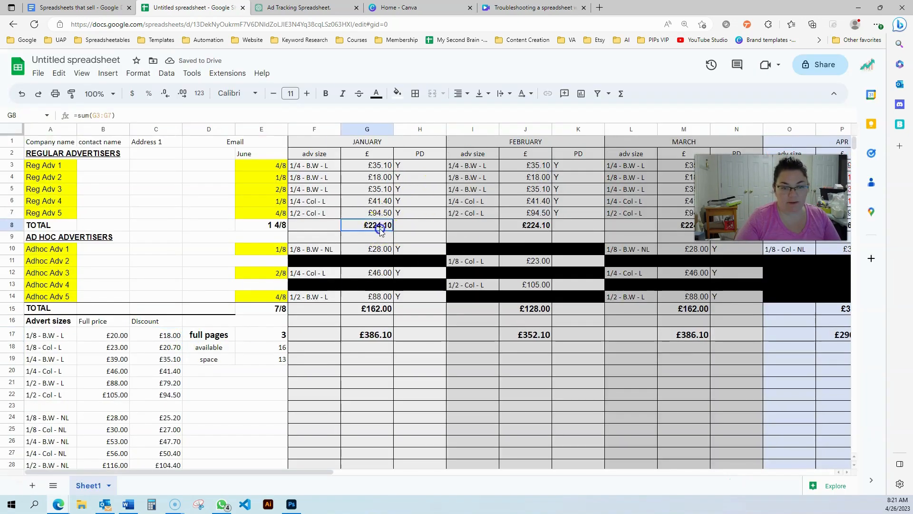
pyautogui.click(169, 337)
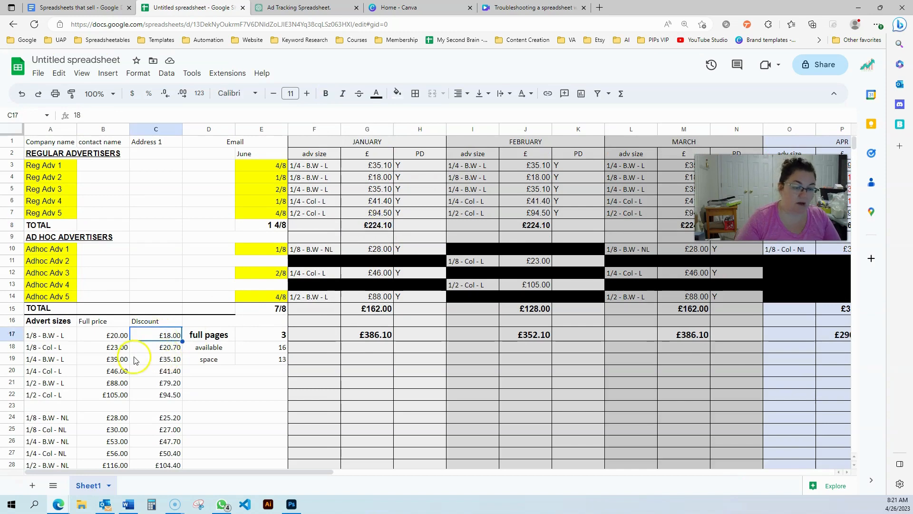
pyautogui.moveTo(116, 336); pyautogui.dragTo(106, 396)
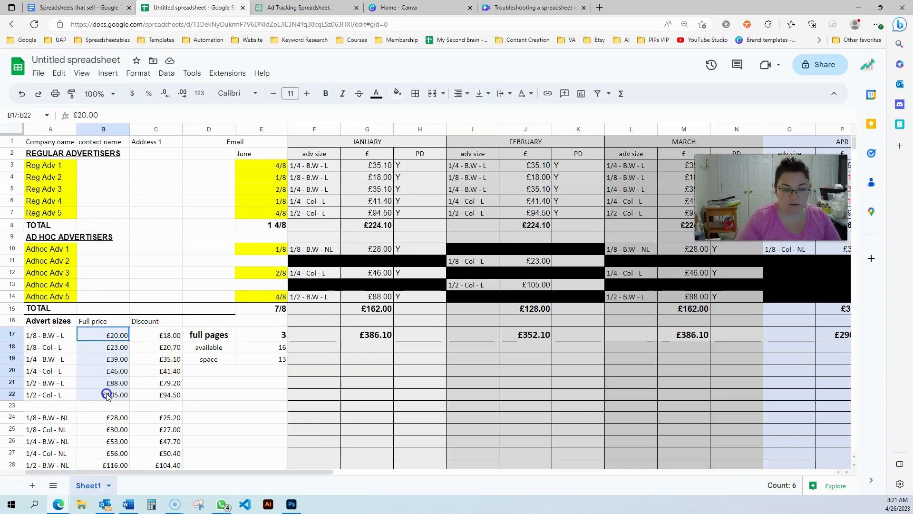
pyautogui.click(131, 94)
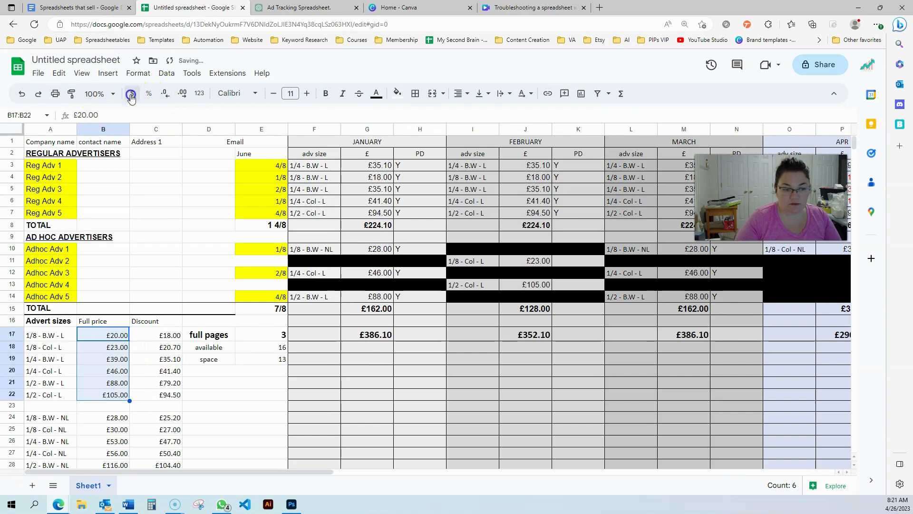
# Step: Remove the pound sign from the 1/8 - B.W - L Full price in B17, leaving the number 20.00
pyautogui.click(113, 338)
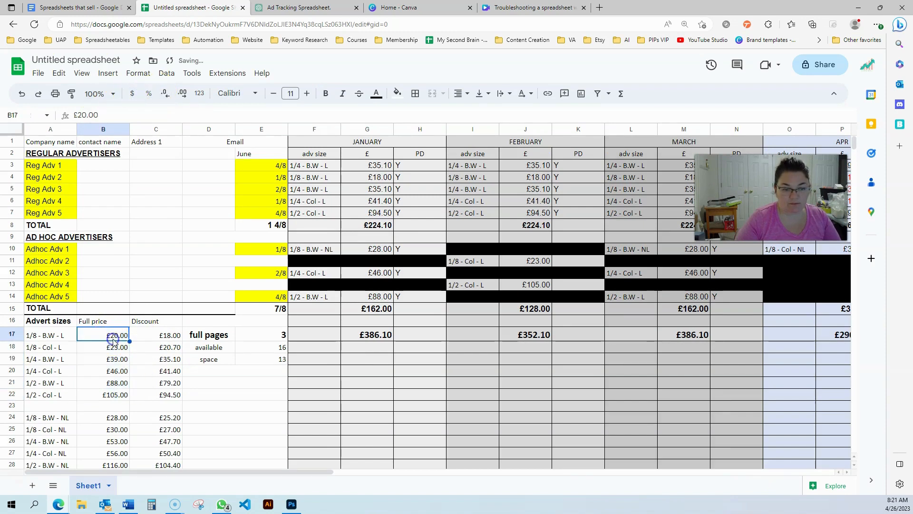
pyautogui.click(112, 346)
pyautogui.click(111, 335)
pyautogui.doubleClick(111, 334)
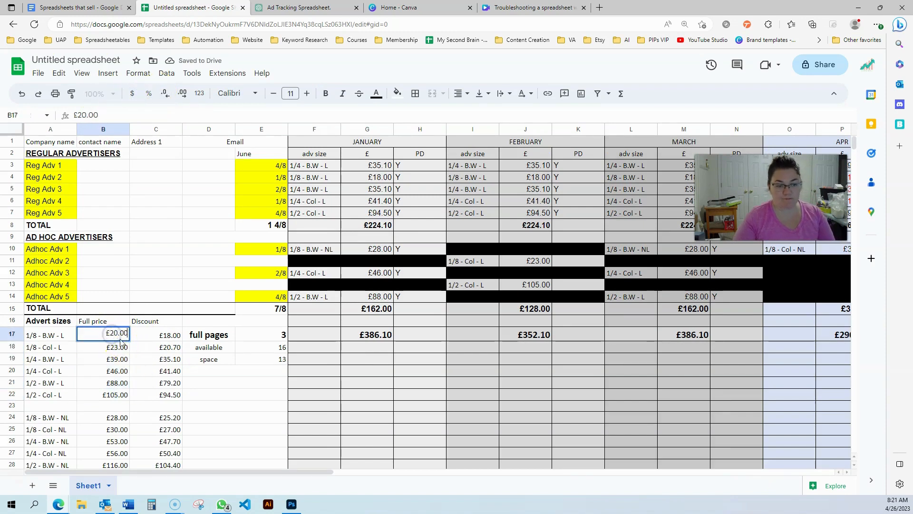
pyautogui.moveTo(111, 333); pyautogui.dragTo(96, 334)
pyautogui.write('$')
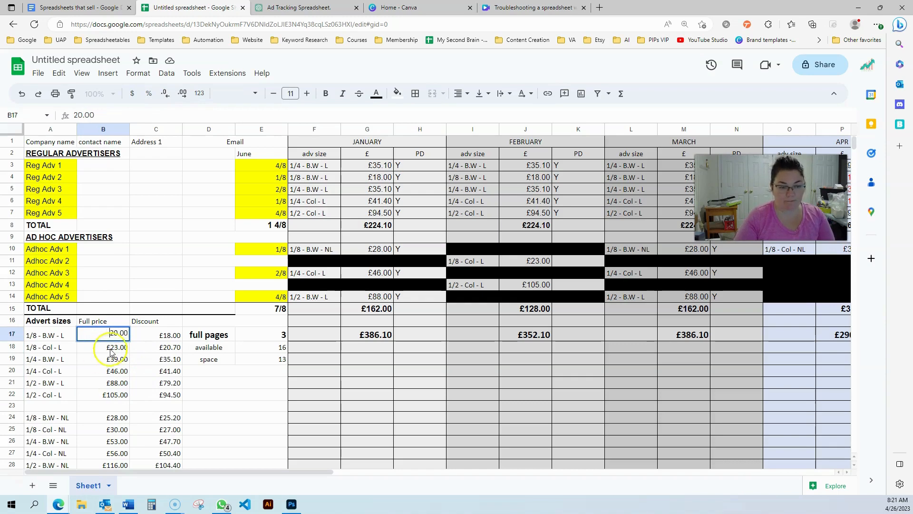
pyautogui.click(106, 348)
pyautogui.press('Delete')
pyautogui.hotkey('ctrl', 'z')
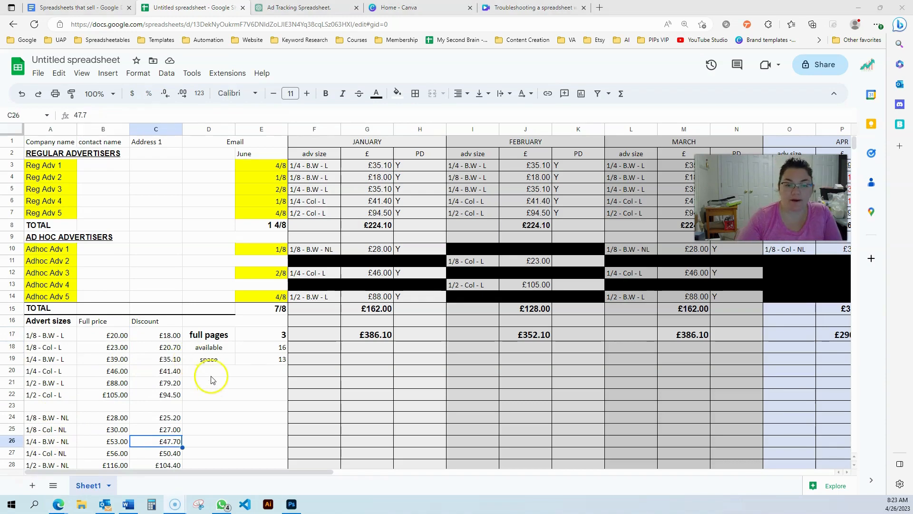
# Step: Select the Full price cells B17:B23 to check that the prices are stored as numbers
pyautogui.click(219, 248)
pyautogui.scroll(-1, 152, 348)
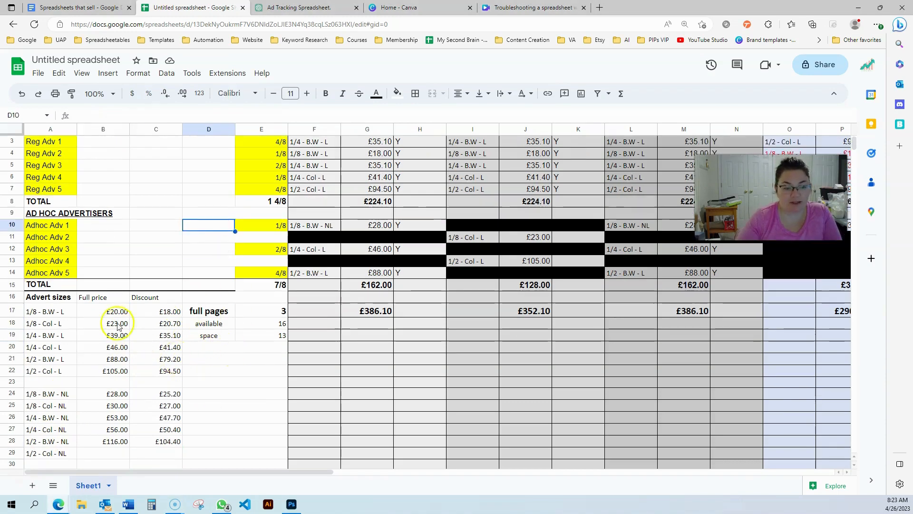
pyautogui.moveTo(109, 312); pyautogui.dragTo(117, 380)
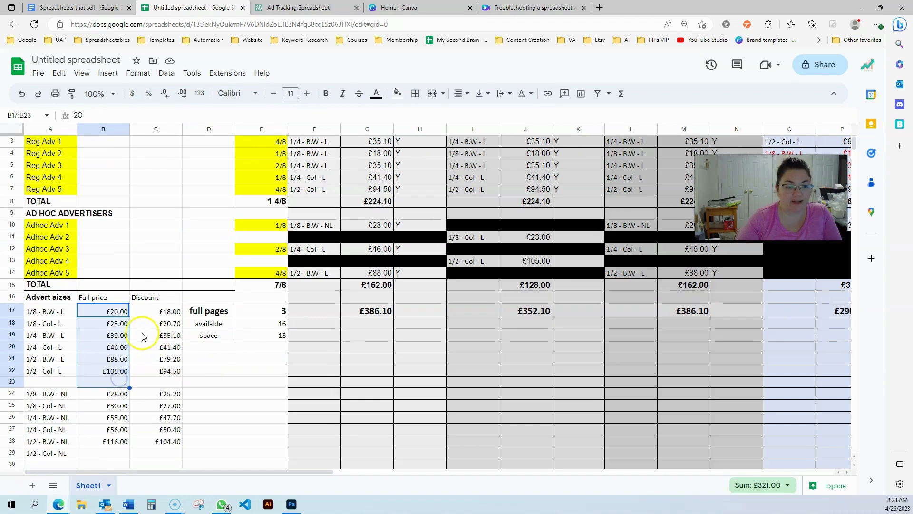
# Step: Select the Full price and Discount ranges in the advert sizes table to check that they sum as numbers
pyautogui.moveTo(151, 313); pyautogui.dragTo(167, 358)
pyautogui.scroll(1, 253, 365)
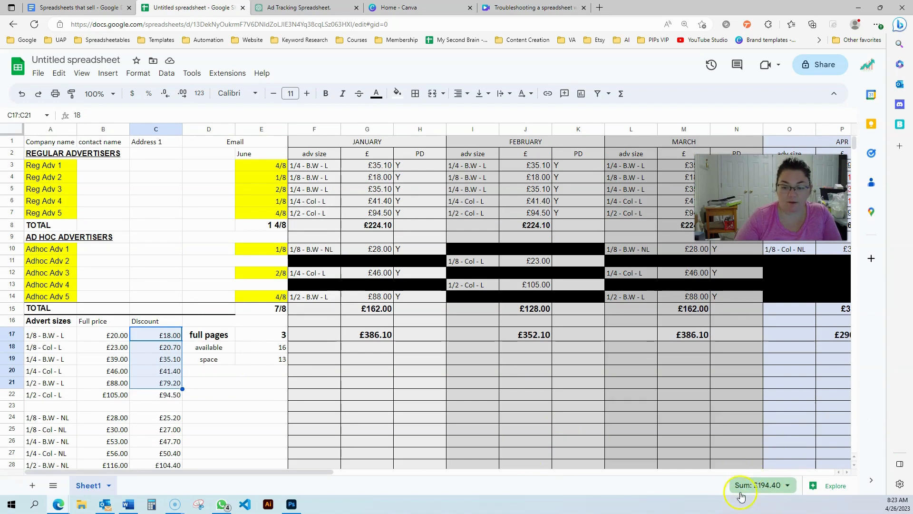
pyautogui.scroll(-1, 101, 367)
pyautogui.moveTo(57, 226); pyautogui.dragTo(58, 272)
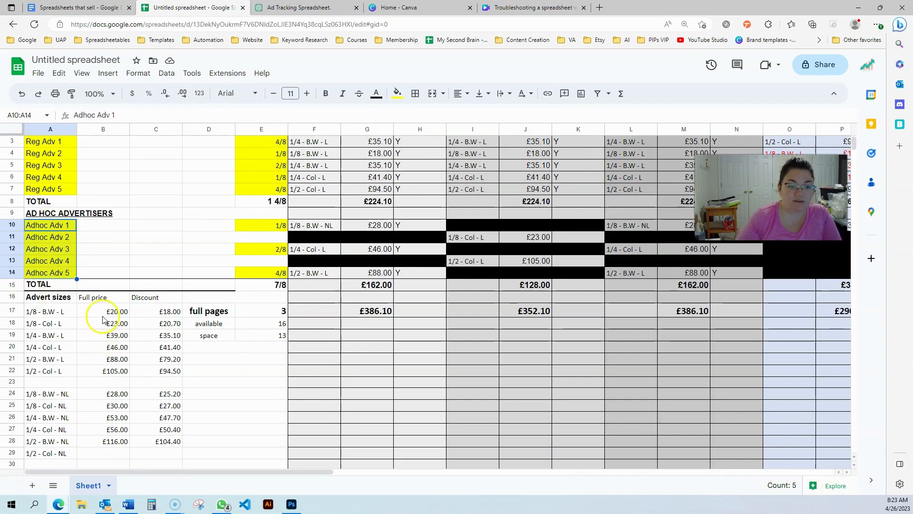
pyautogui.moveTo(103, 312); pyautogui.dragTo(113, 442)
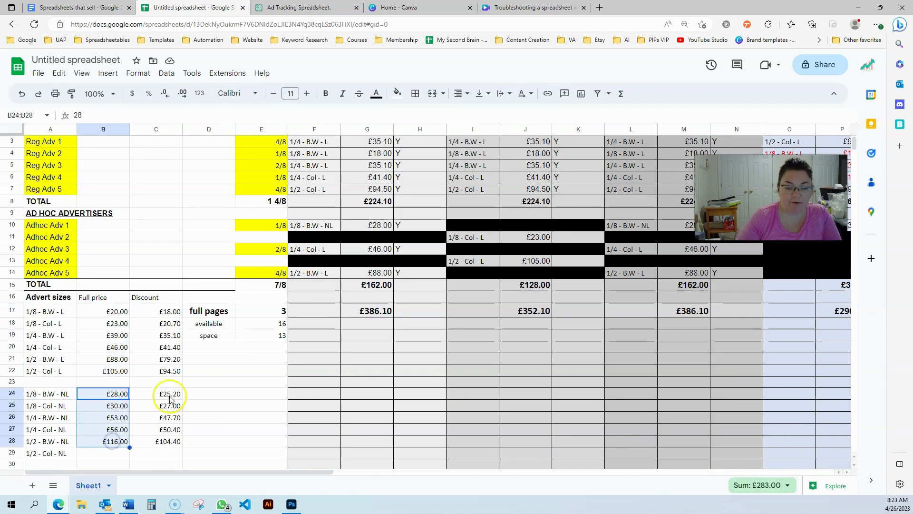
pyautogui.moveTo(167, 395); pyautogui.dragTo(172, 447)
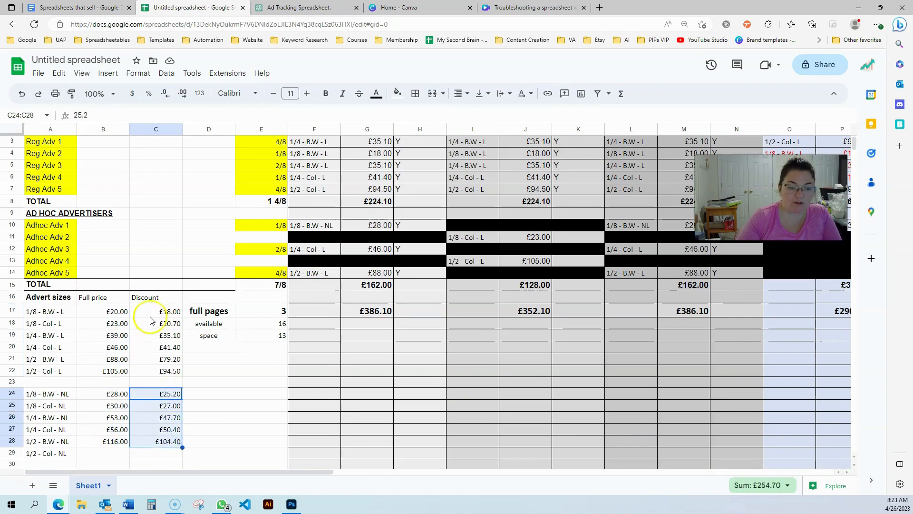
pyautogui.moveTo(152, 326); pyautogui.dragTo(154, 369)
pyautogui.click(199, 364)
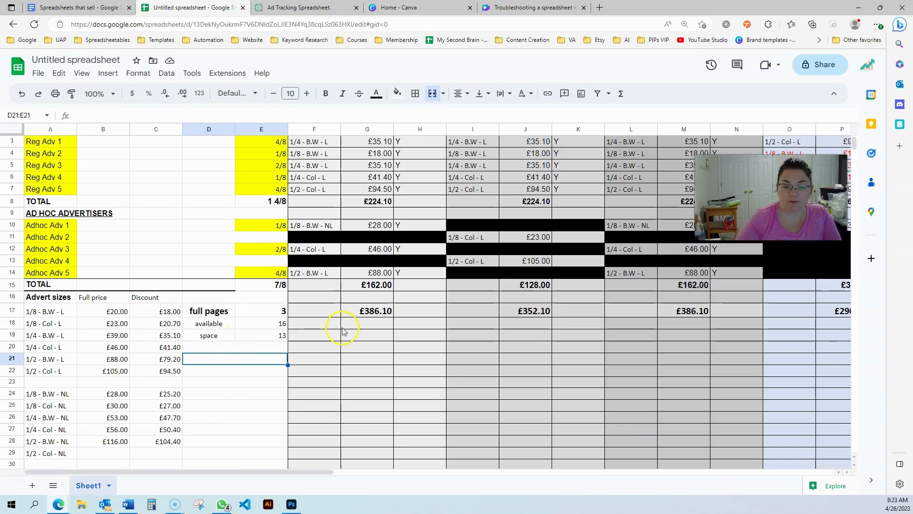
# Step: Inspect the January grand total in G17 and the regular advertisers' January total in G8 for formulas
pyautogui.click(333, 315)
pyautogui.click(371, 311)
pyautogui.scroll(1, 369, 311)
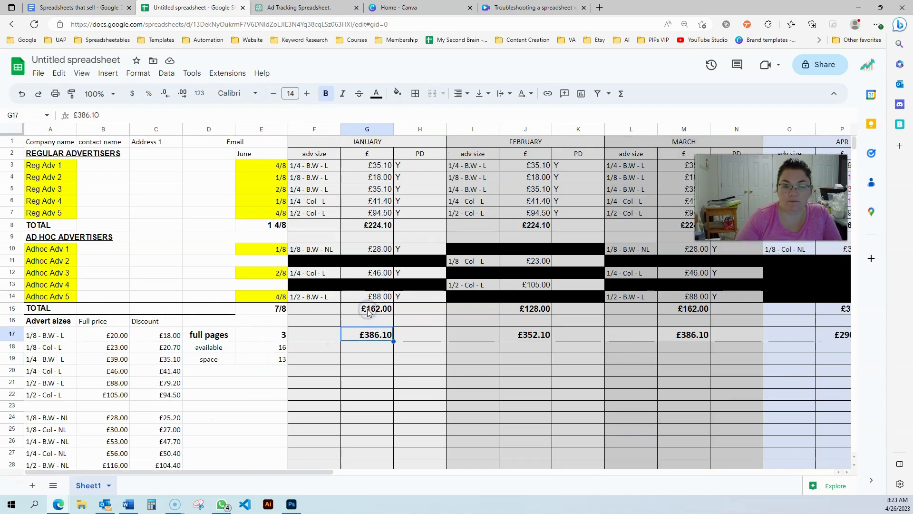
pyautogui.click(367, 226)
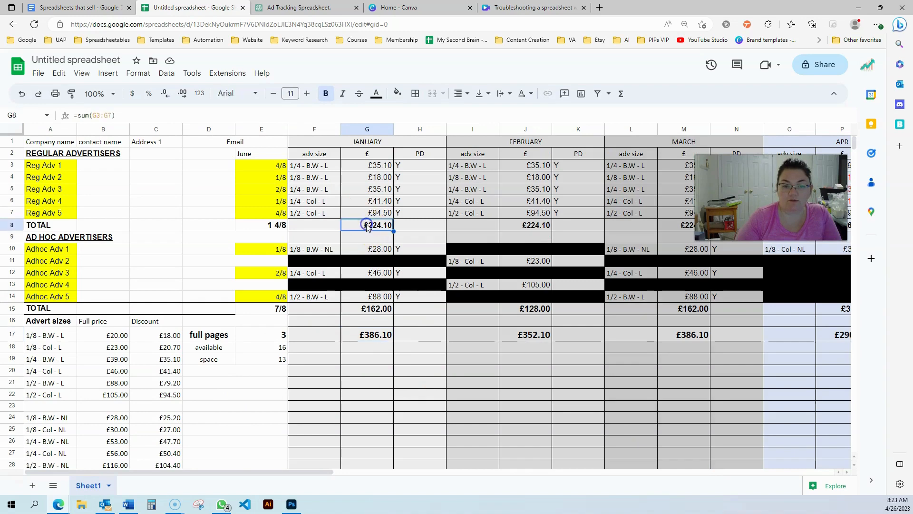
pyautogui.moveTo(733, 177); pyautogui.dragTo(737, 192)
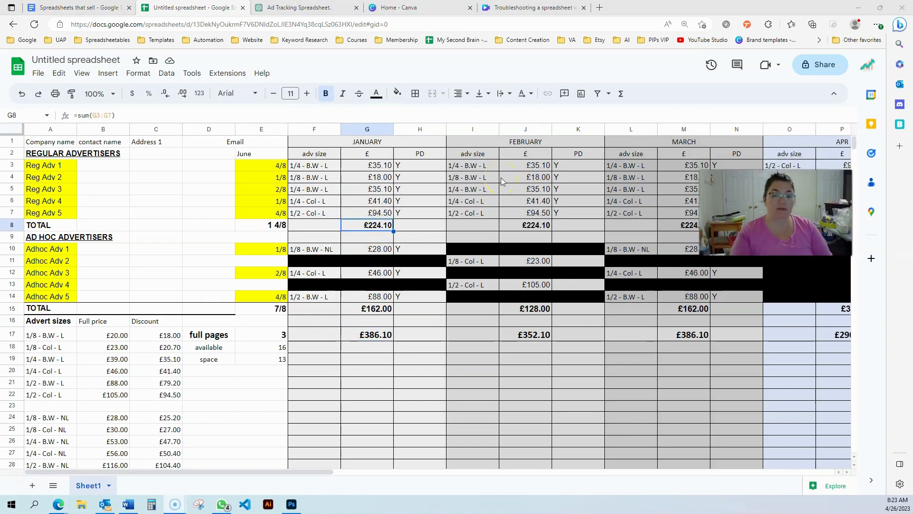
# Step: Copy the Reg Adv 1 January price formula from G3 and replace the fixed February price in J3 with it
pyautogui.click(537, 167)
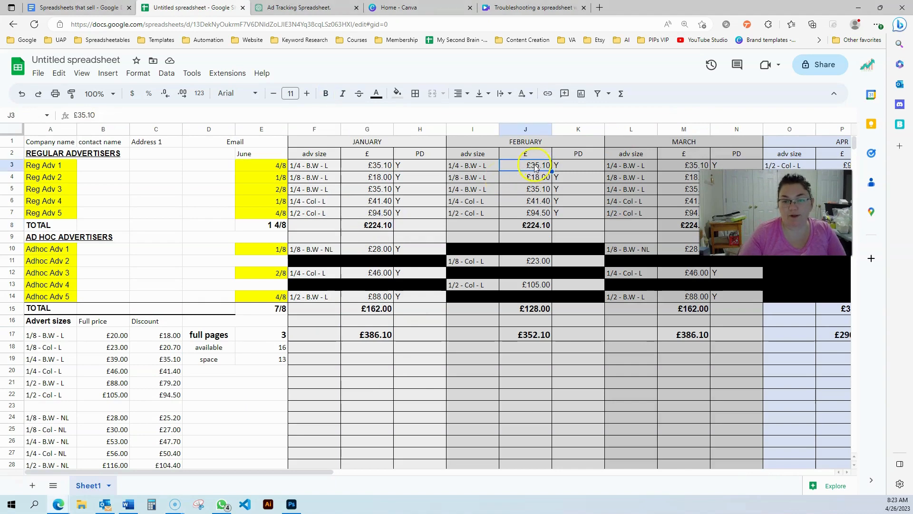
pyautogui.click(383, 168)
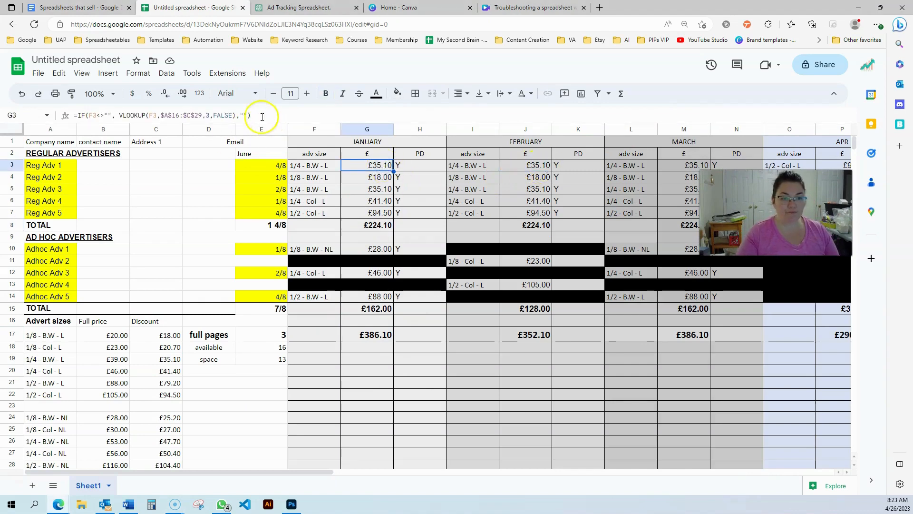
pyautogui.moveTo(257, 116); pyautogui.dragTo(11, 116)
pyautogui.hotkey('ctrl', 'c')
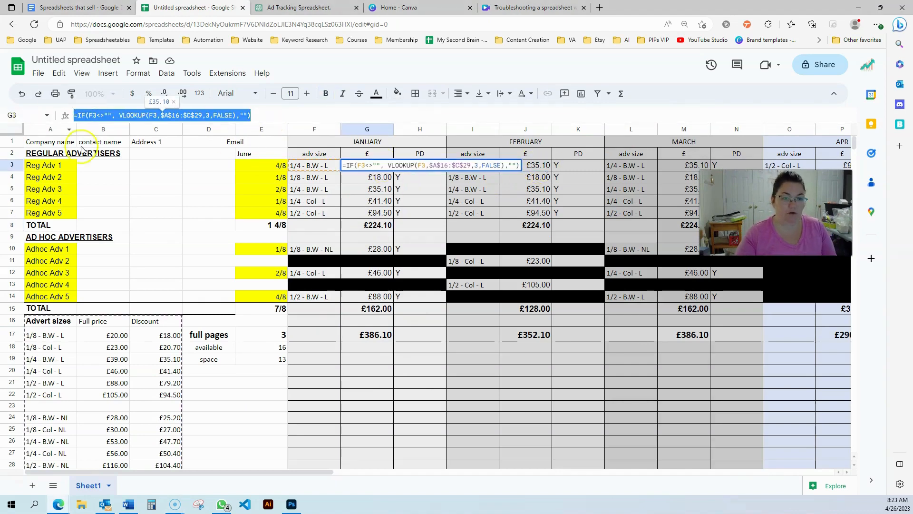
pyautogui.press('Escape')
pyautogui.click(517, 167)
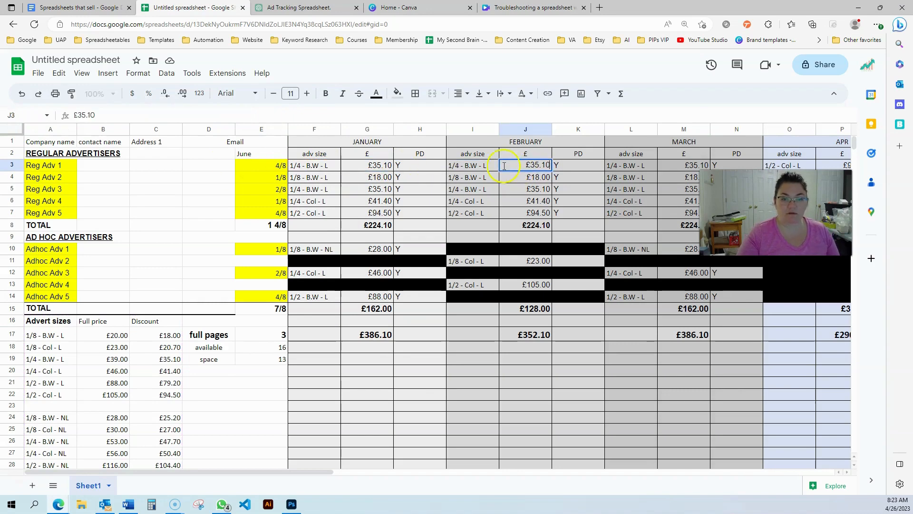
pyautogui.moveTo(104, 116); pyautogui.dragTo(41, 114)
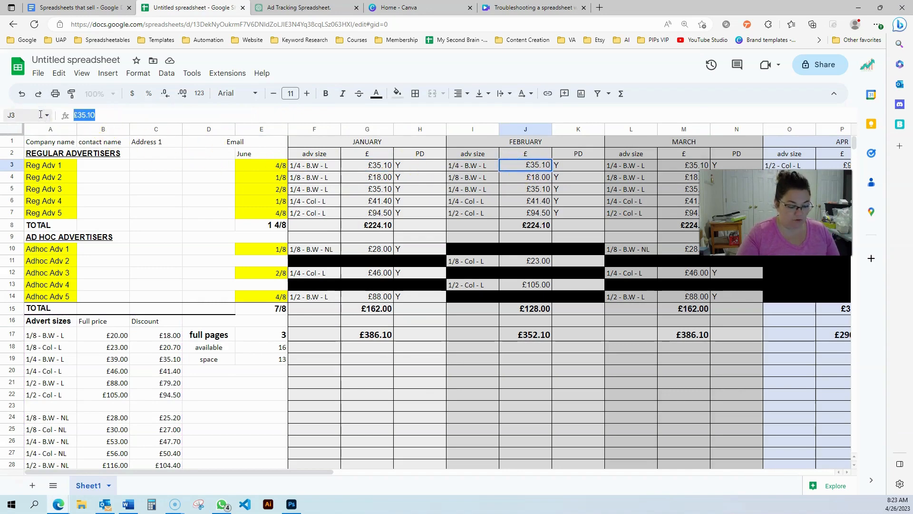
pyautogui.hotkey('ctrl', 'v')
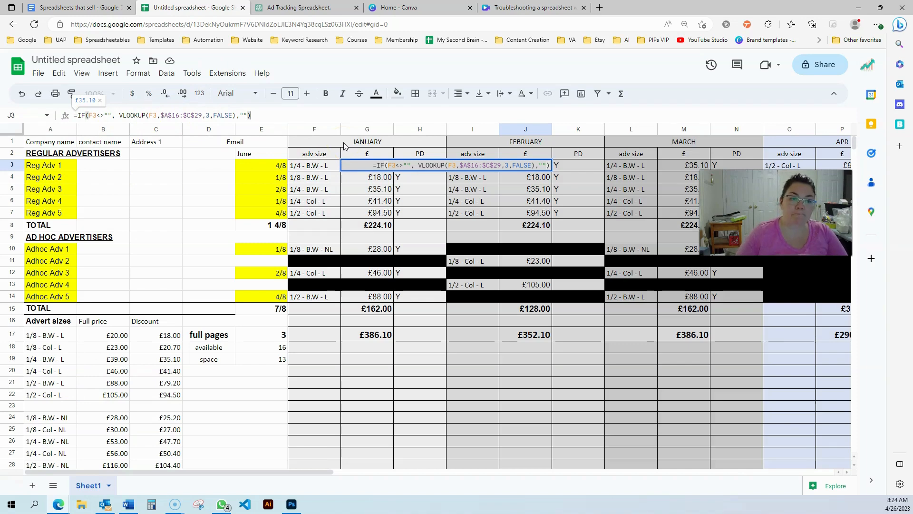
pyautogui.press('Return')
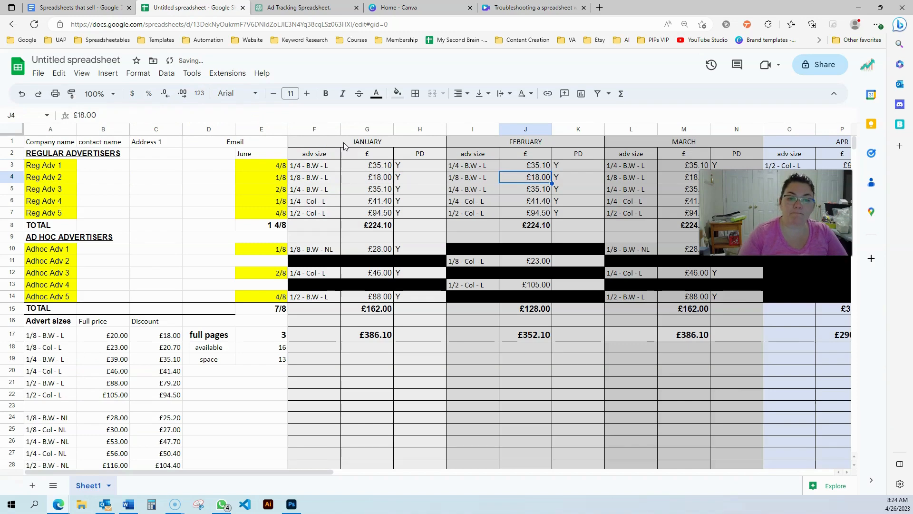
# Step: Change both F3 references in the February price formula in J3 to I3
pyautogui.click(355, 166)
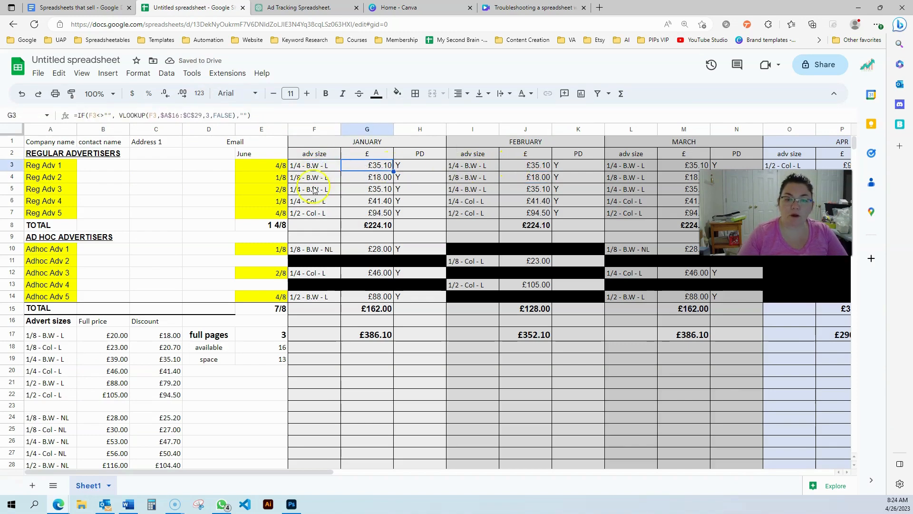
pyautogui.click(510, 169)
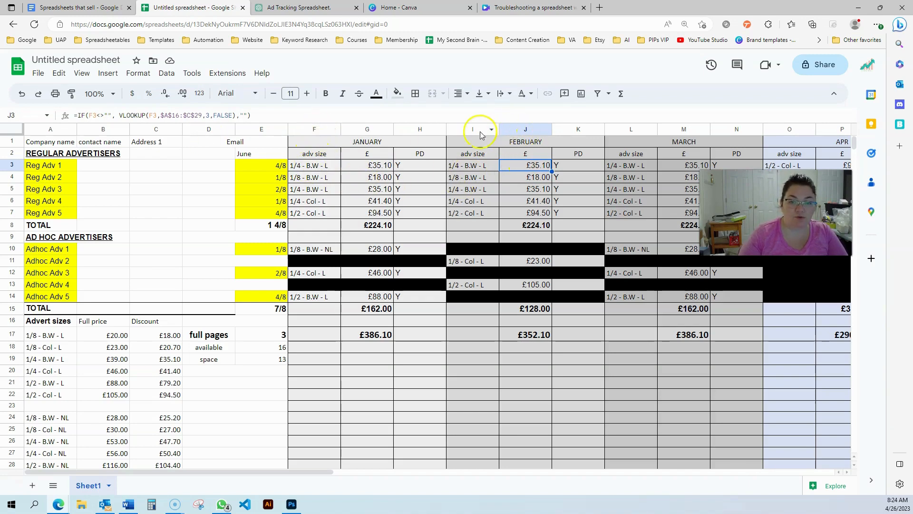
pyautogui.click(93, 115)
pyautogui.press('BackSpace')
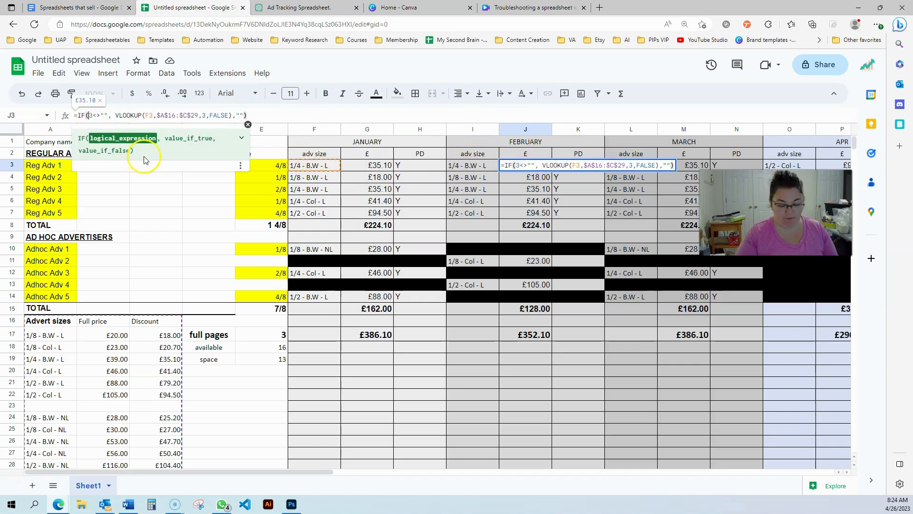
pyautogui.write('I')
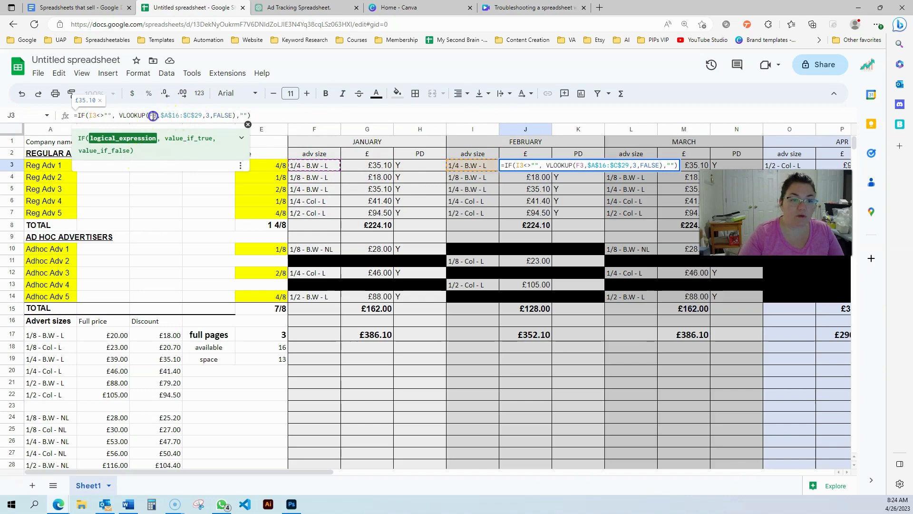
pyautogui.press('BackSpace')
pyautogui.write('I')
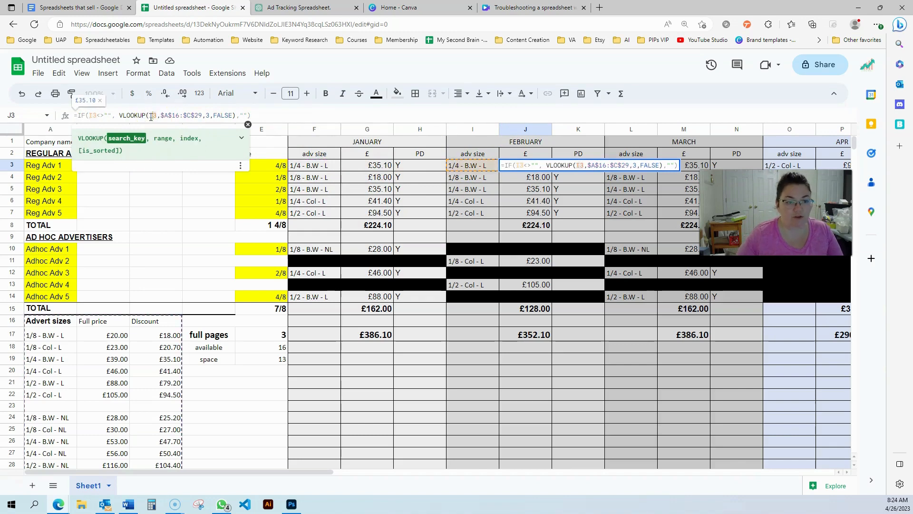
pyautogui.press('Return')
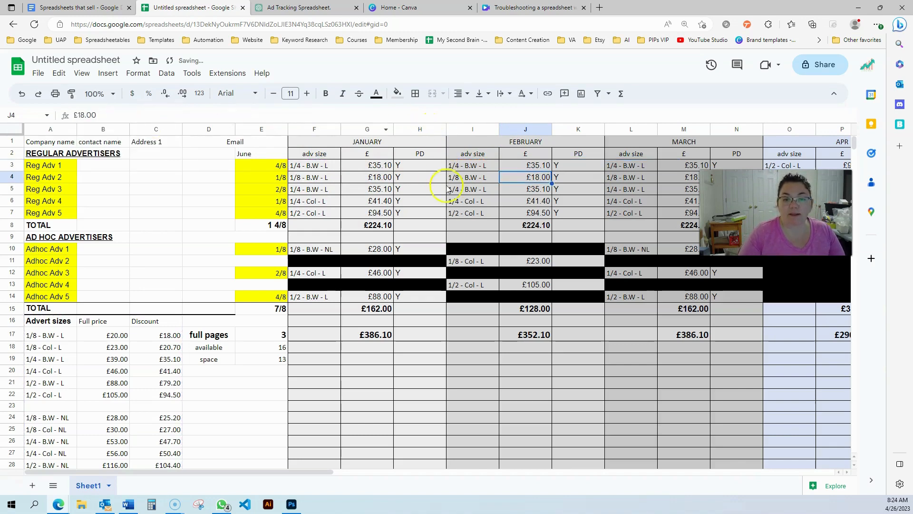
# Step: Test the J3 price formula by pasting 1/8 - Col - L into the February ad size I3, and undo the change
pyautogui.click(464, 167)
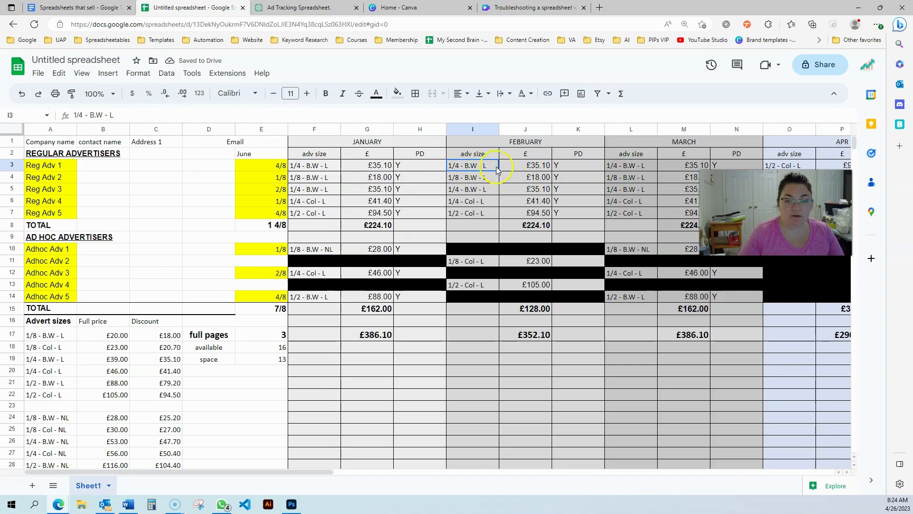
pyautogui.click(40, 348)
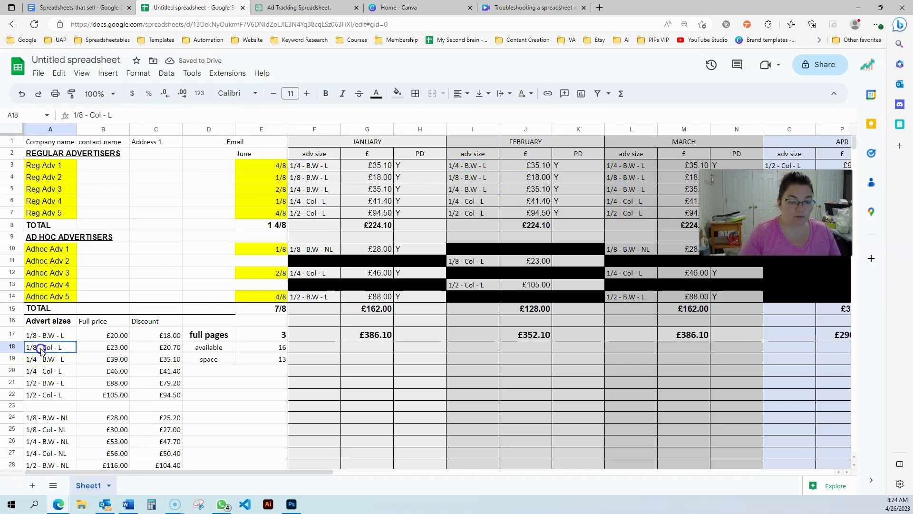
pyautogui.click(466, 166)
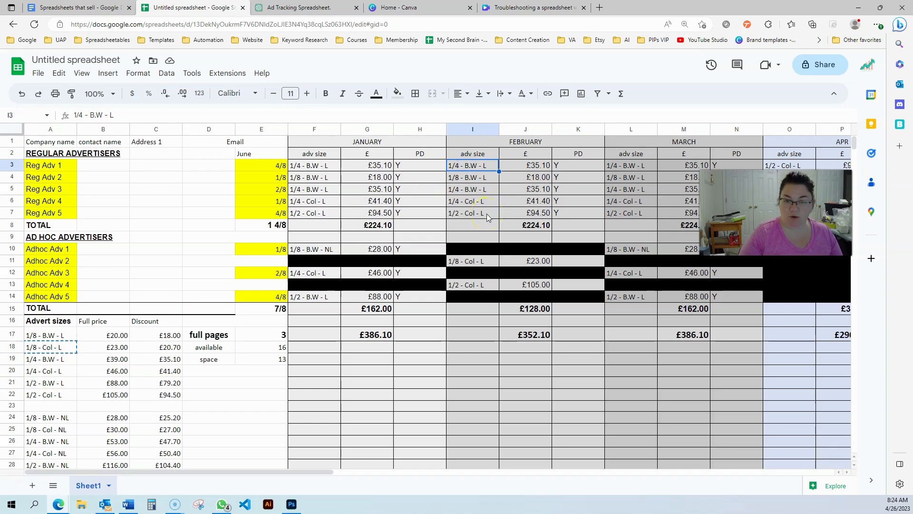
pyautogui.hotkey('ctrl', 'v')
pyautogui.click(522, 182)
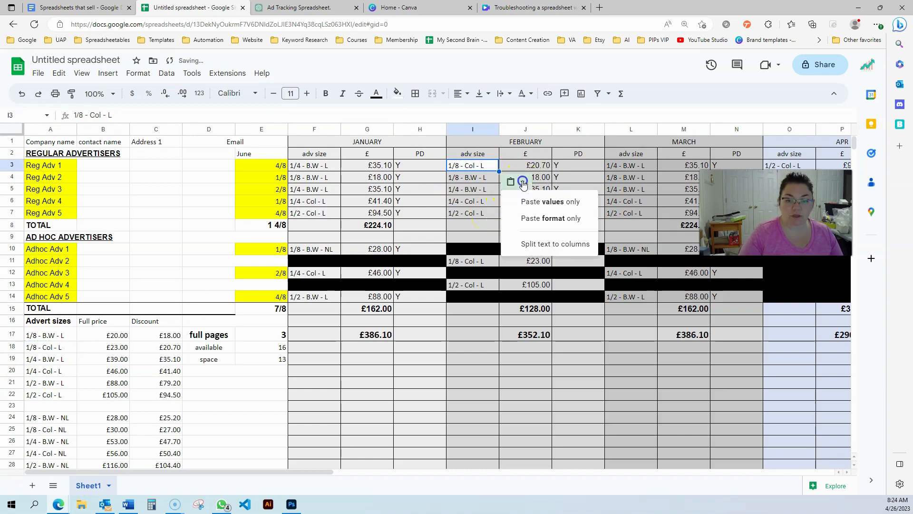
pyautogui.click(537, 201)
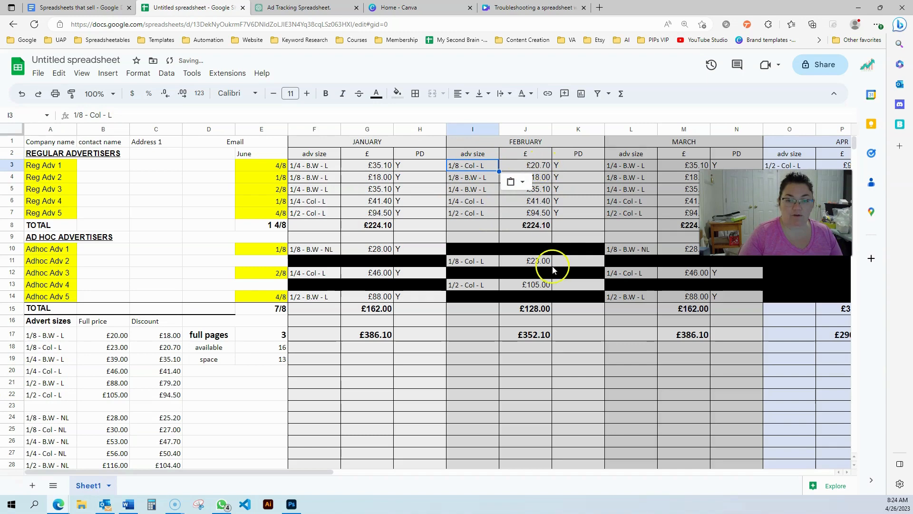
pyautogui.click(569, 215)
pyautogui.hotkey('ctrl', 'z')
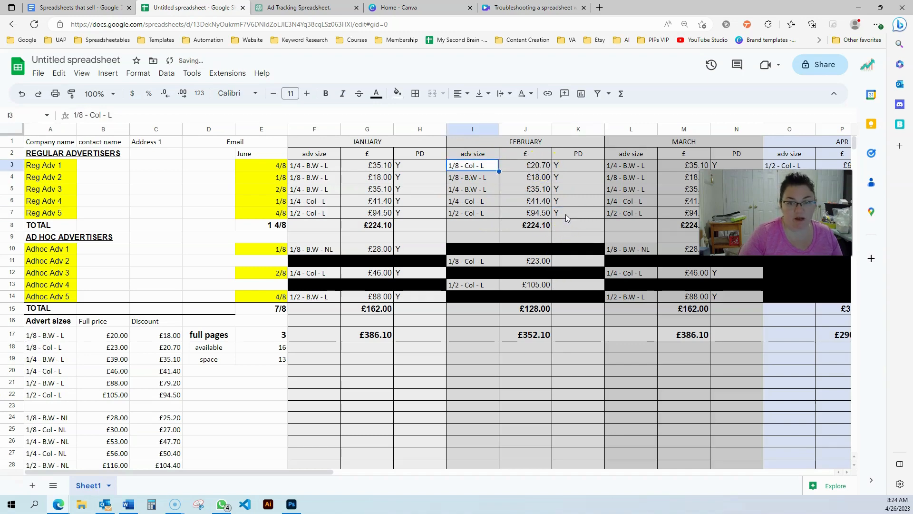
pyautogui.click(535, 165)
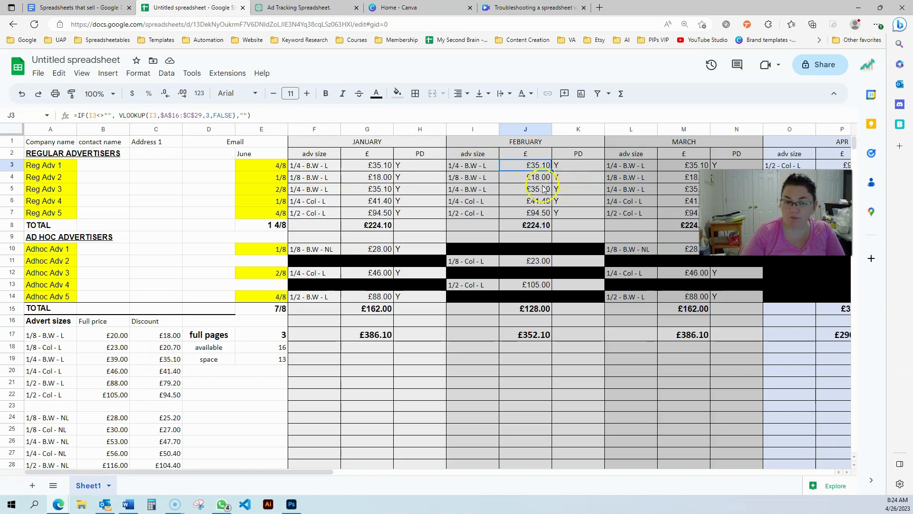
# Step: Replace the Y entries in the January PD cells H3:H7 with checkboxes and reduce their font size to 9
pyautogui.click(407, 157)
pyautogui.moveTo(407, 167); pyautogui.dragTo(405, 212)
pyautogui.click(108, 73)
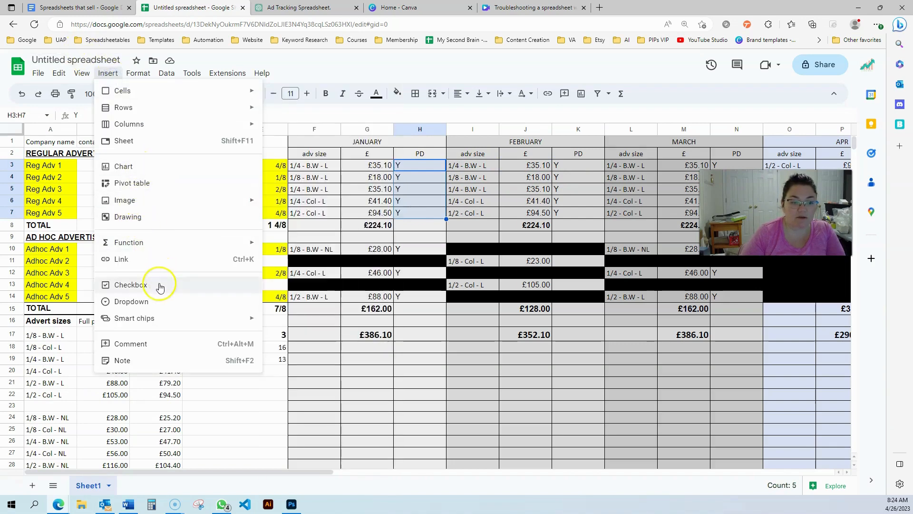
pyautogui.click(154, 285)
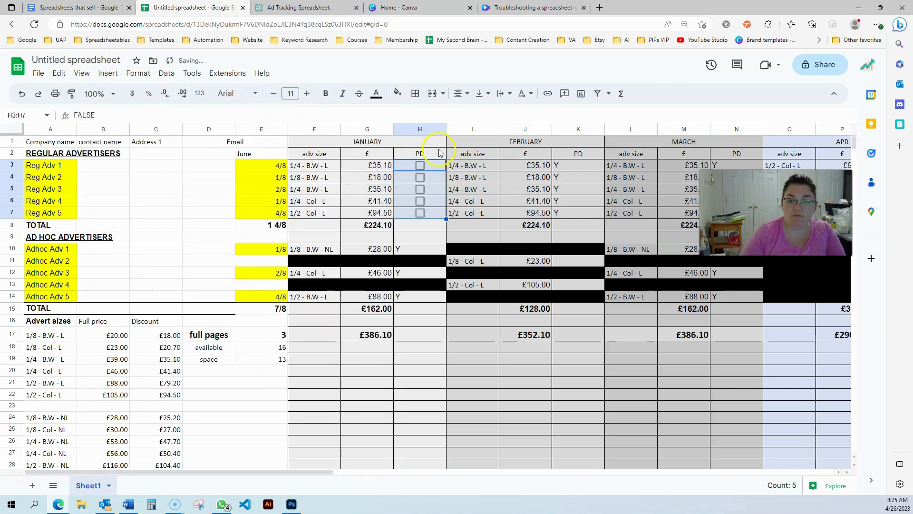
pyautogui.click(273, 93)
pyautogui.click(274, 93)
pyautogui.click(170, 205)
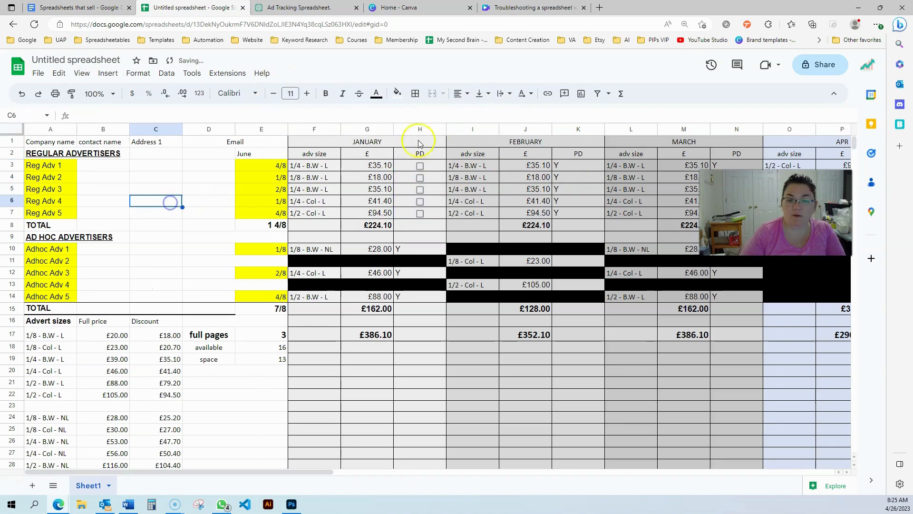
# Step: Narrow the January PD column H to fit the checkboxes more closely
pyautogui.moveTo(446, 128); pyautogui.dragTo(426, 130)
pyautogui.click(443, 213)
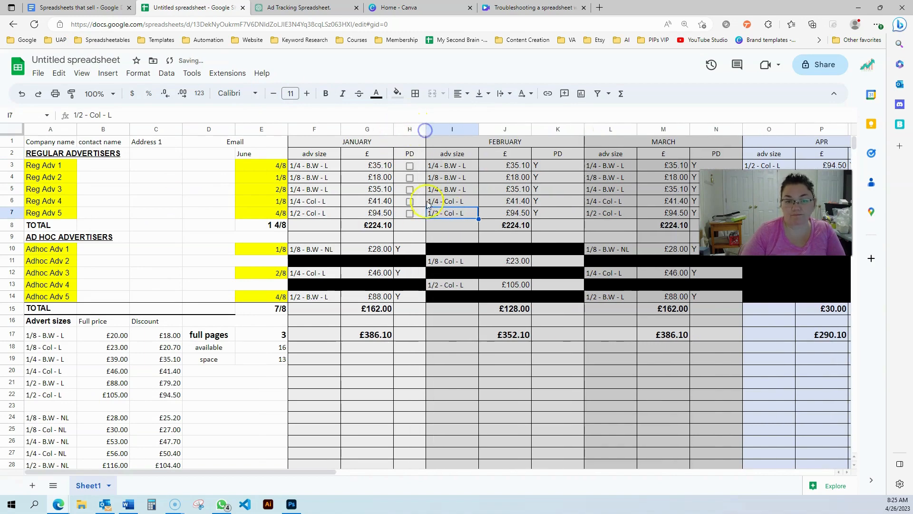
pyautogui.click(419, 166)
pyautogui.click(457, 180)
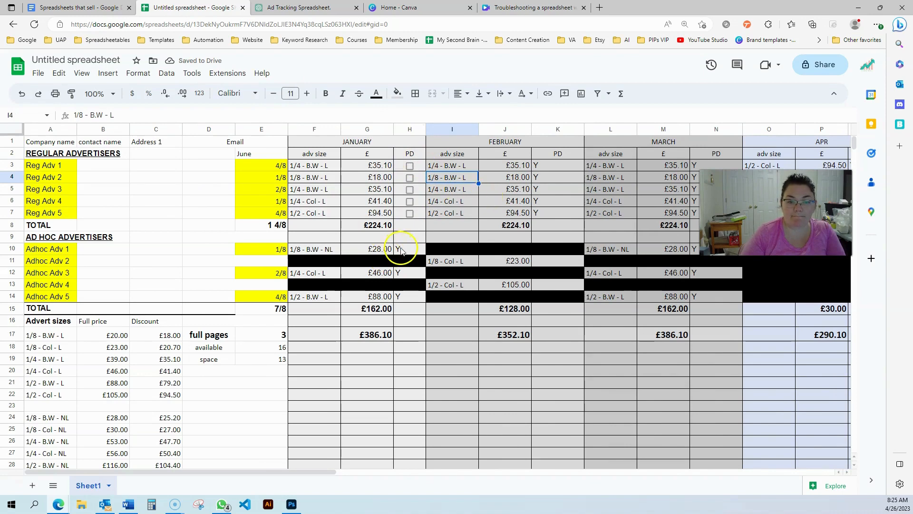
# Step: Copy the January PD checkboxes H3:H7 over the Y entries in the February PD cells K3:K7
pyautogui.click(400, 249)
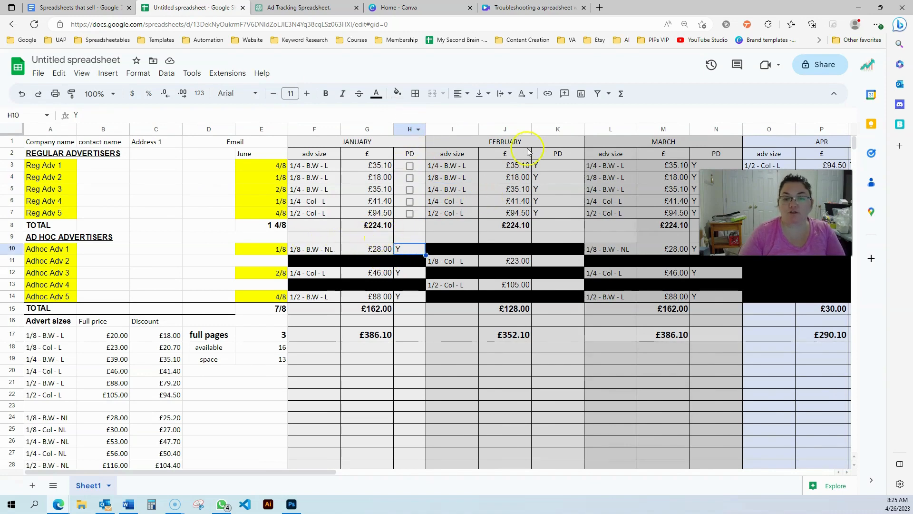
pyautogui.moveTo(416, 165); pyautogui.dragTo(416, 213)
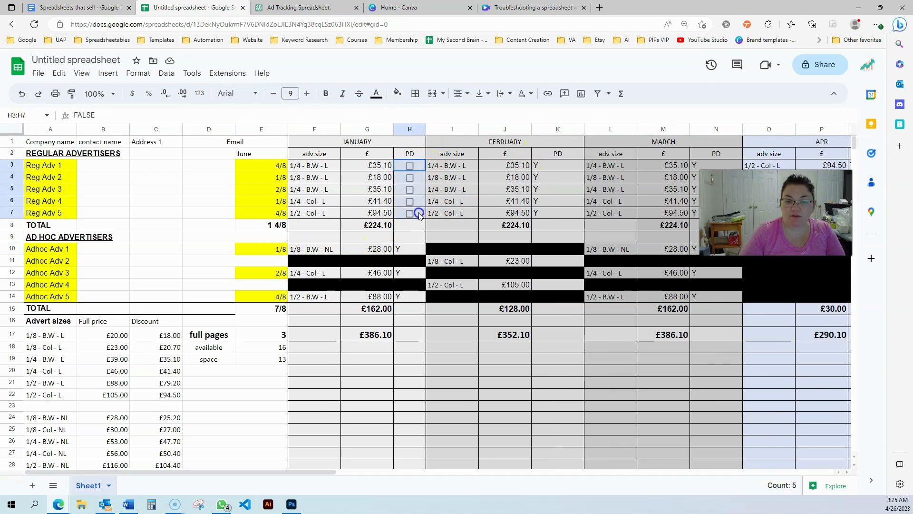
pyautogui.hotkey('ctrl', 'c')
pyautogui.click(546, 167)
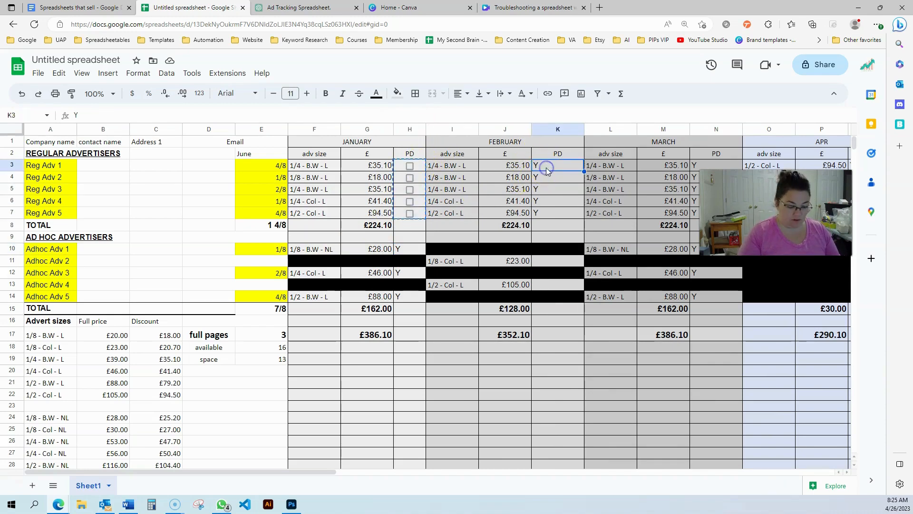
pyautogui.hotkey('ctrl', 'v')
# Step: Tick all the regular advertisers' PD checkboxes for January (H3:H7) and February (K3:K7)
pyautogui.click(409, 166)
pyautogui.click(409, 177)
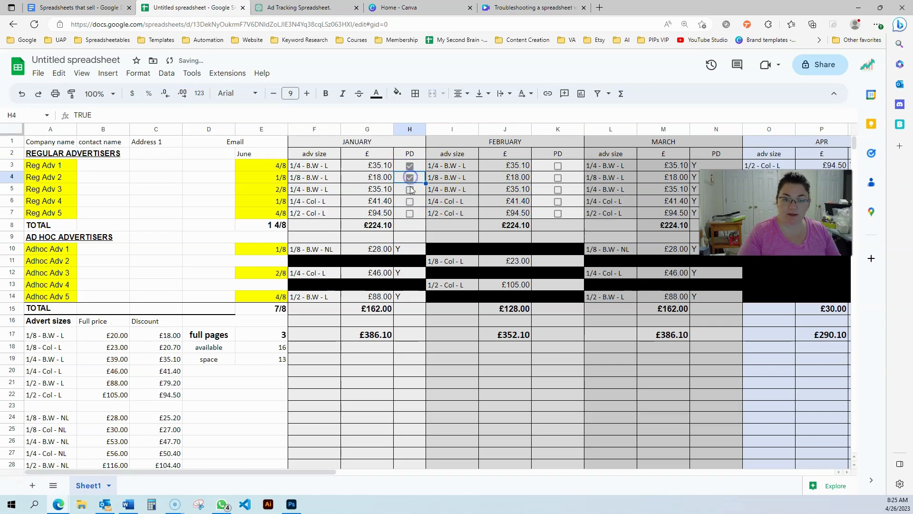
pyautogui.click(409, 190)
pyautogui.click(409, 201)
pyautogui.click(410, 214)
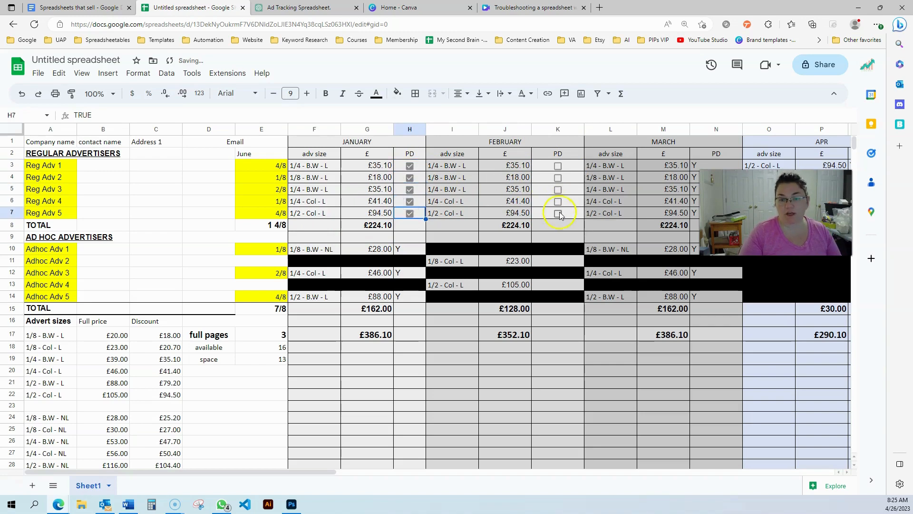
pyautogui.click(558, 213)
pyautogui.click(558, 201)
pyautogui.click(558, 190)
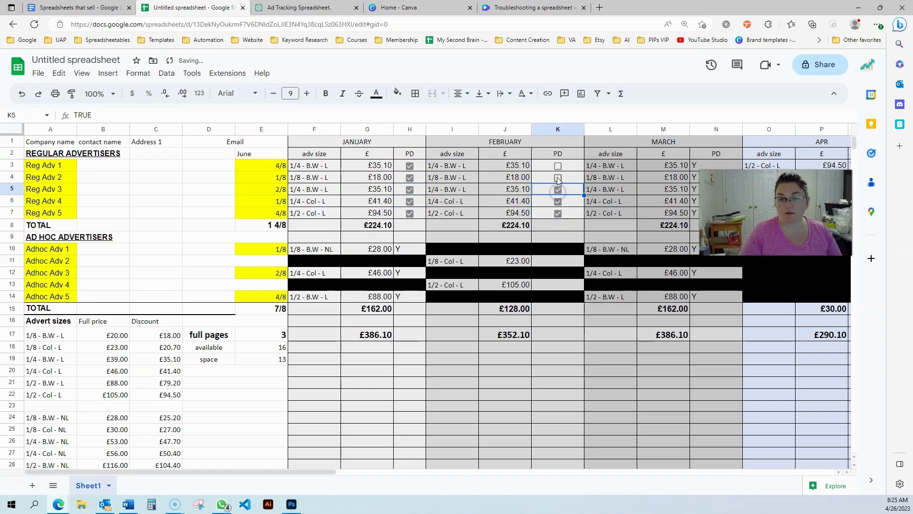
pyautogui.click(558, 178)
pyautogui.click(558, 166)
# Step: Add a conditional formatting rule to the January range F3:G7 with no fill and bold red text
pyautogui.click(491, 179)
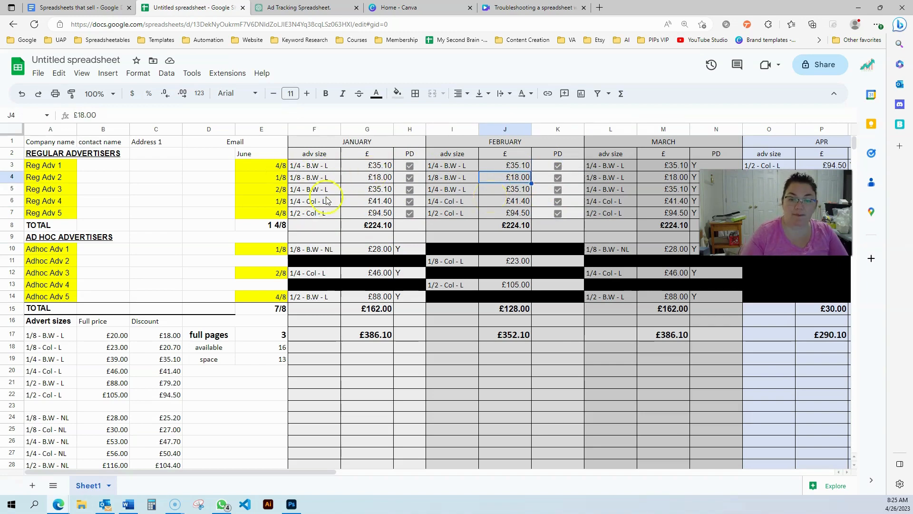
pyautogui.click(353, 203)
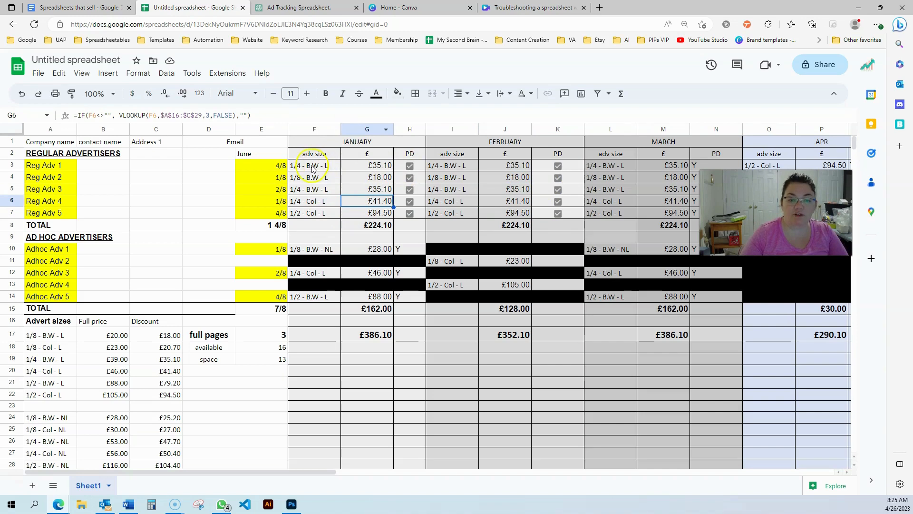
pyautogui.moveTo(313, 168); pyautogui.dragTo(373, 217)
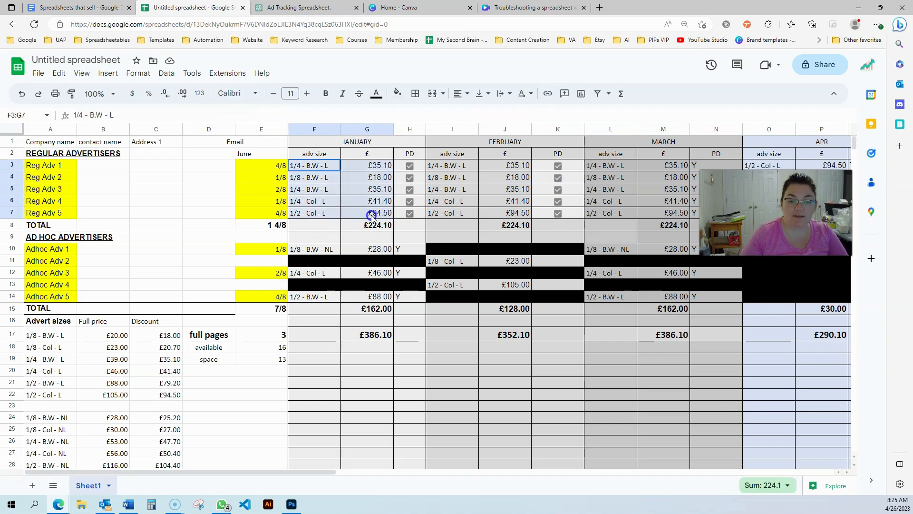
pyautogui.click(137, 76)
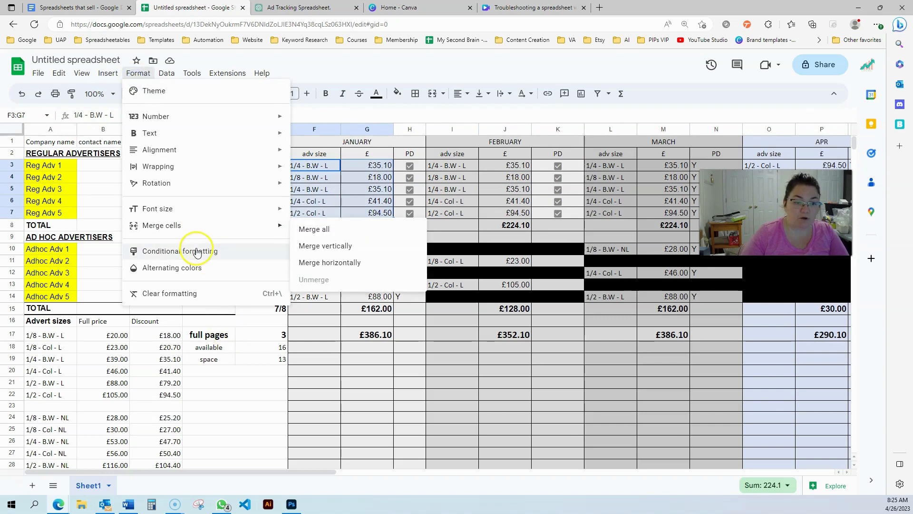
pyautogui.click(197, 251)
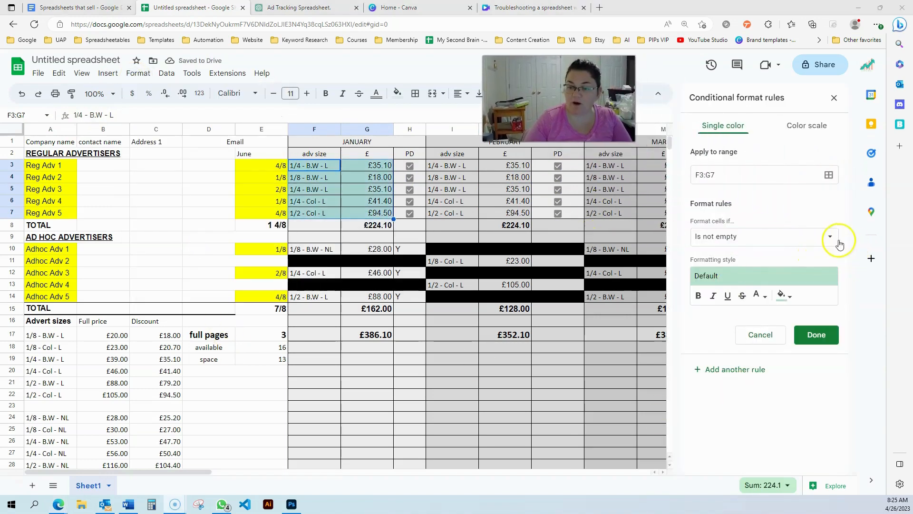
pyautogui.click(789, 297)
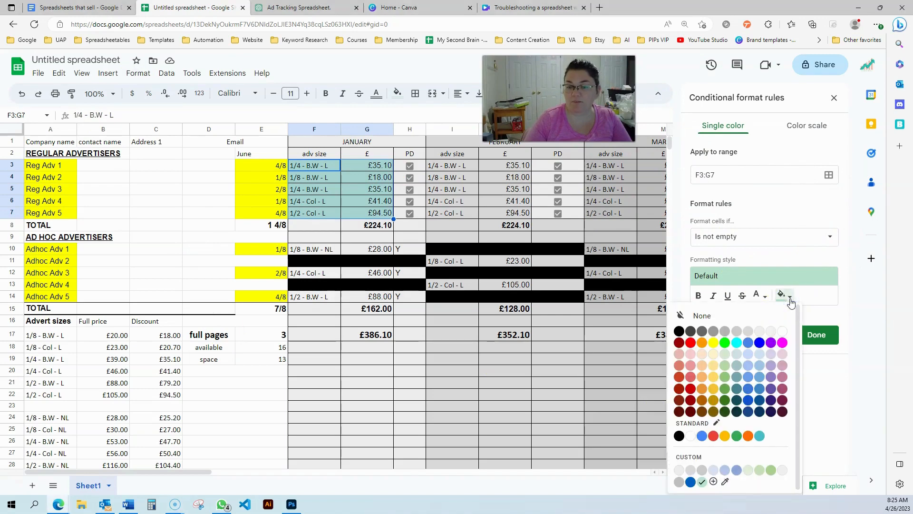
pyautogui.click(701, 315)
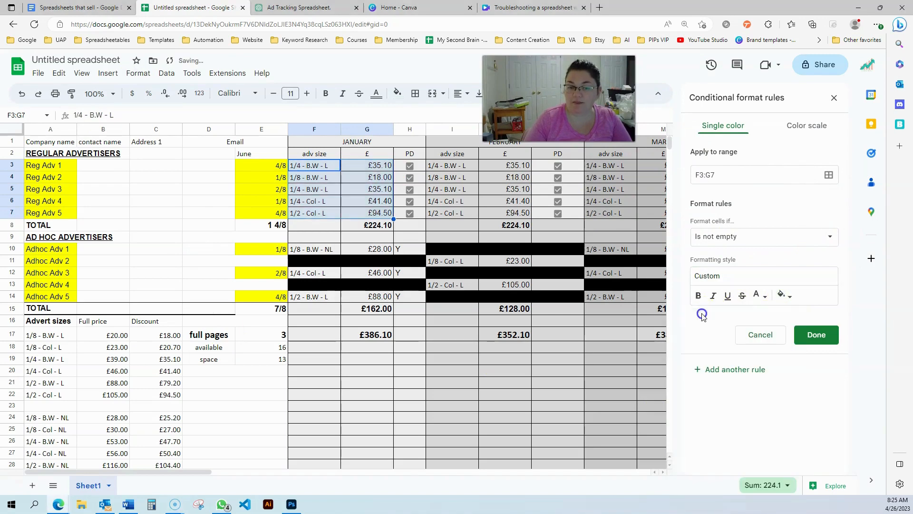
pyautogui.click(766, 298)
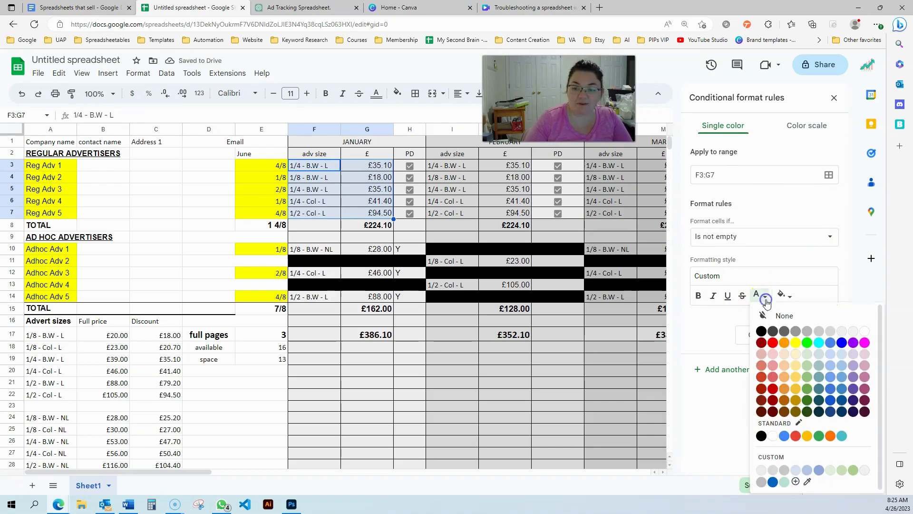
pyautogui.click(773, 342)
pyautogui.click(699, 295)
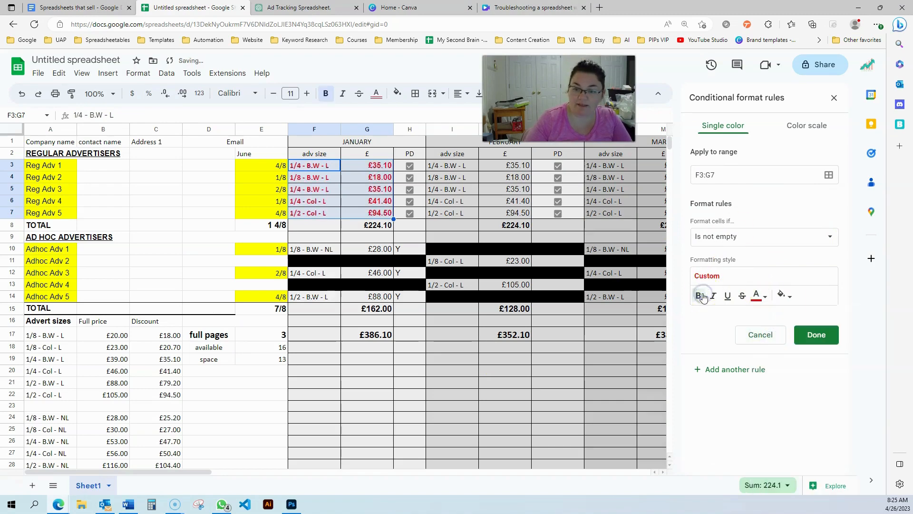
# Step: Switch the rule's condition to a custom formula and enter =H3=TRUE
pyautogui.click(758, 238)
pyautogui.scroll(-2, 753, 386)
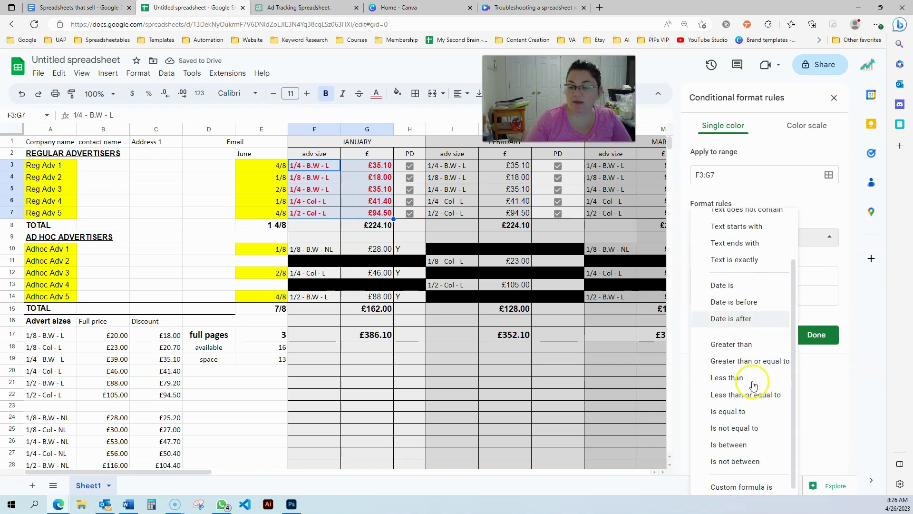
pyautogui.click(742, 485)
pyautogui.click(733, 261)
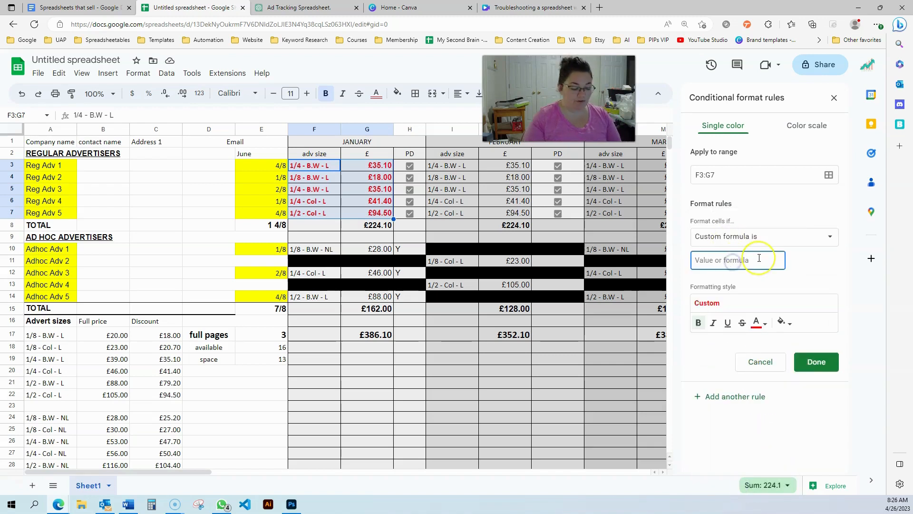
pyautogui.write('=')
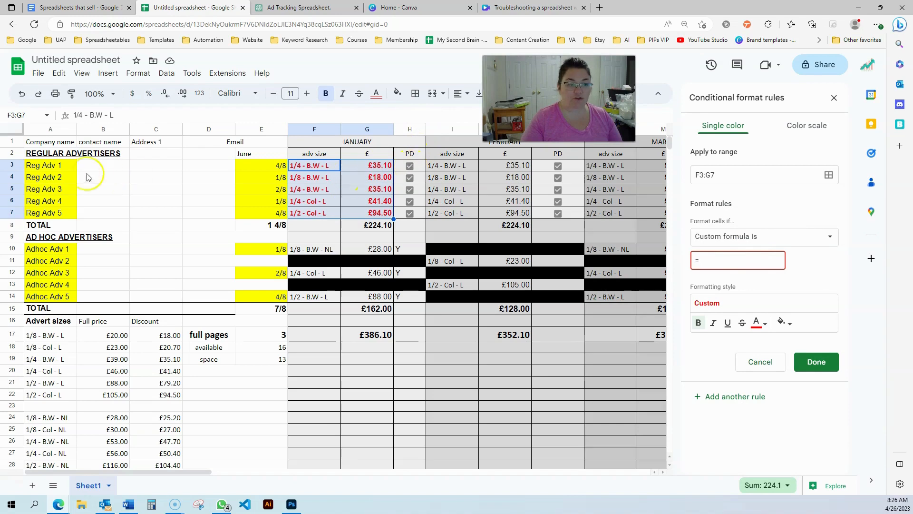
pyautogui.click(723, 260)
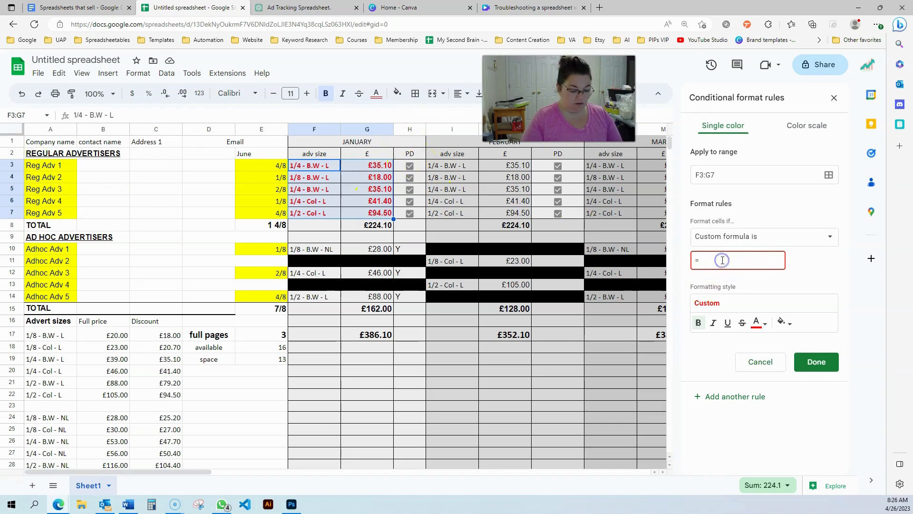
pyautogui.write('h')
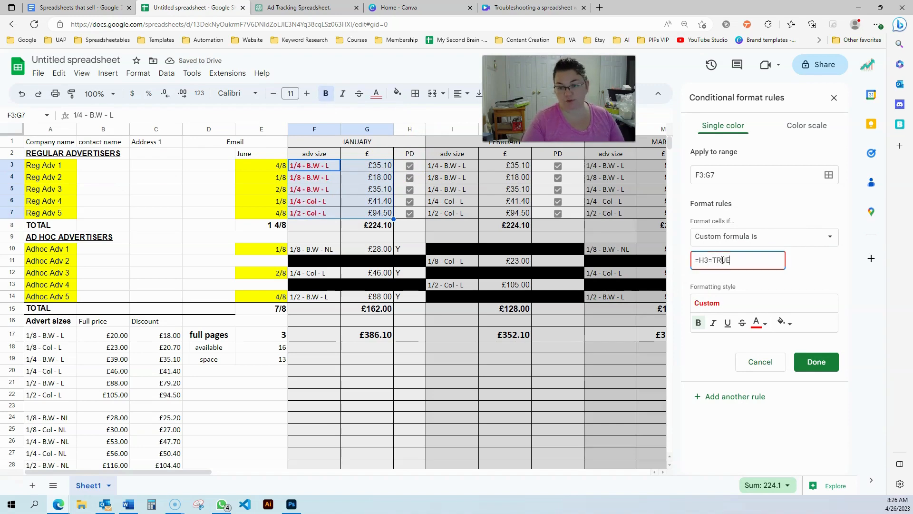
# Step: Change the custom formula of the F3:G7 rule to =H3=FALSE
pyautogui.click(761, 261)
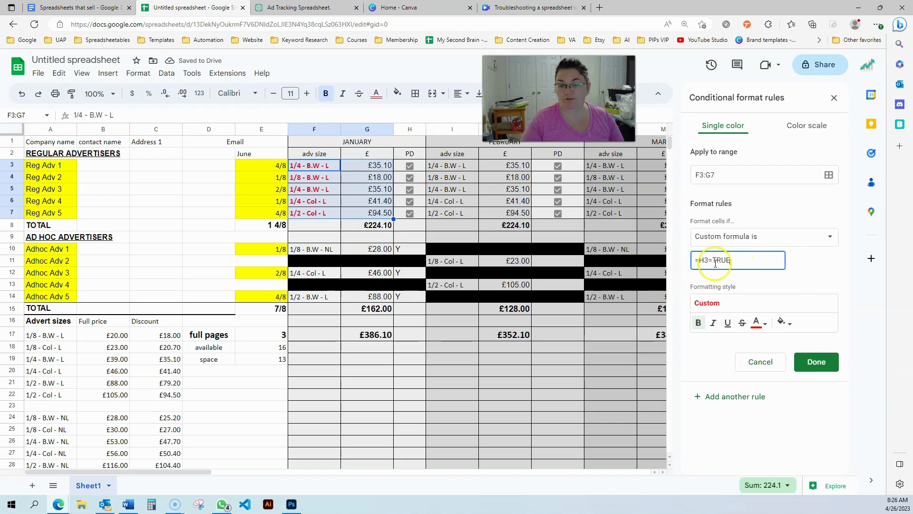
pyautogui.moveTo(711, 260); pyautogui.dragTo(782, 258)
pyautogui.write('FALSE')
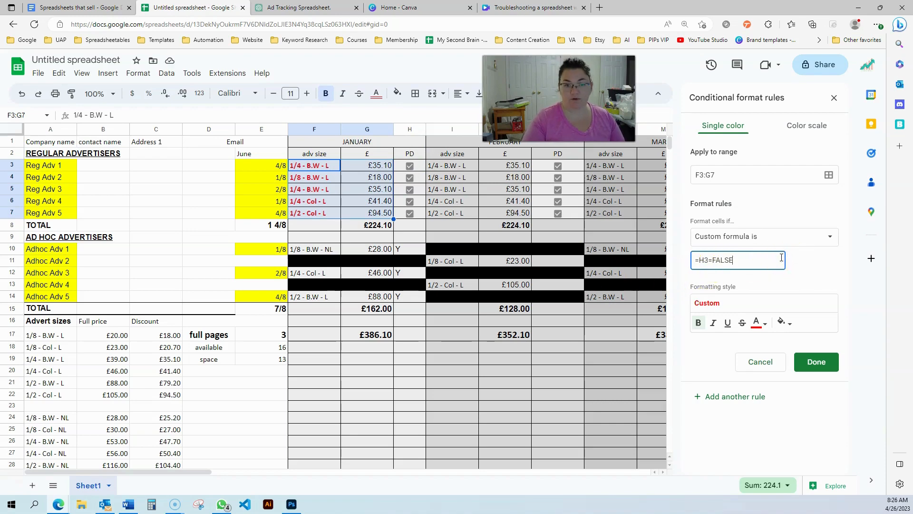
pyautogui.click(810, 263)
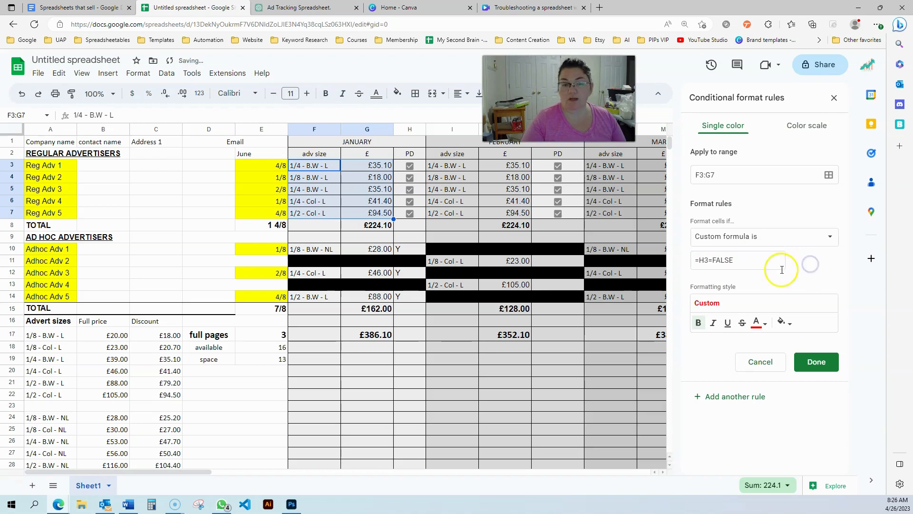
# Step: Test the =H3=FALSE rule by unticking all January PD checkboxes H3:H7 and ticking them all again
pyautogui.click(410, 166)
pyautogui.click(410, 177)
pyautogui.click(410, 190)
pyautogui.click(410, 201)
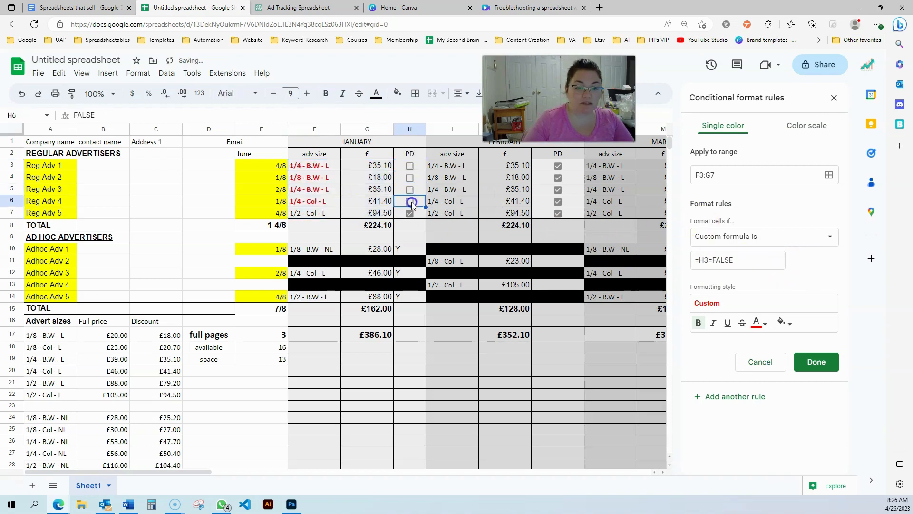
pyautogui.click(411, 213)
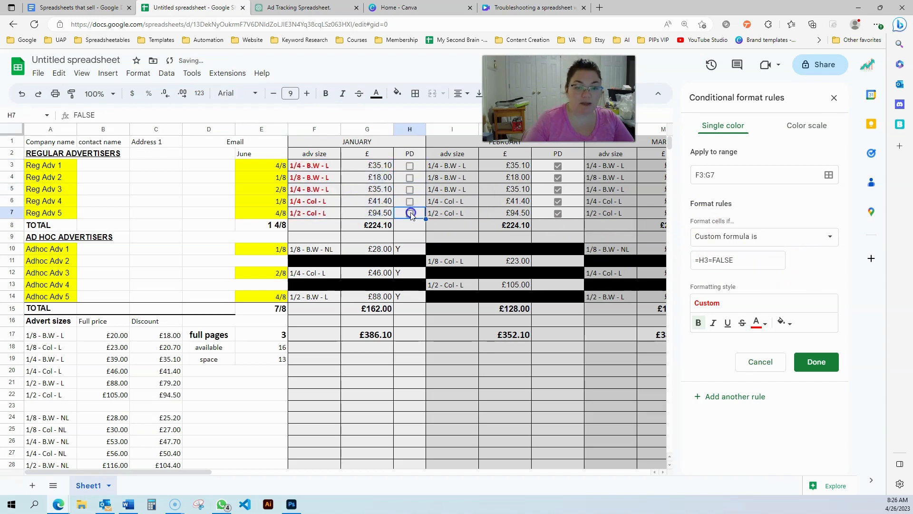
pyautogui.click(410, 166)
pyautogui.click(409, 178)
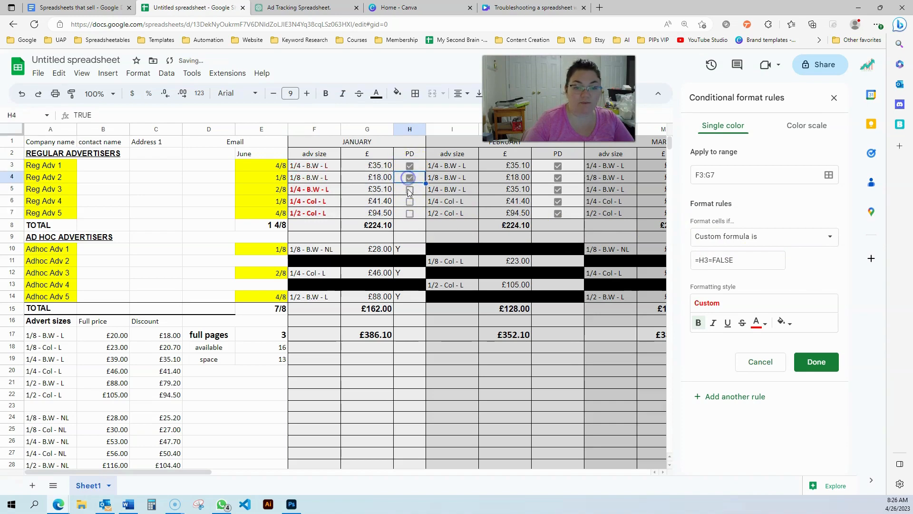
pyautogui.click(410, 189)
pyautogui.click(410, 201)
pyautogui.click(410, 213)
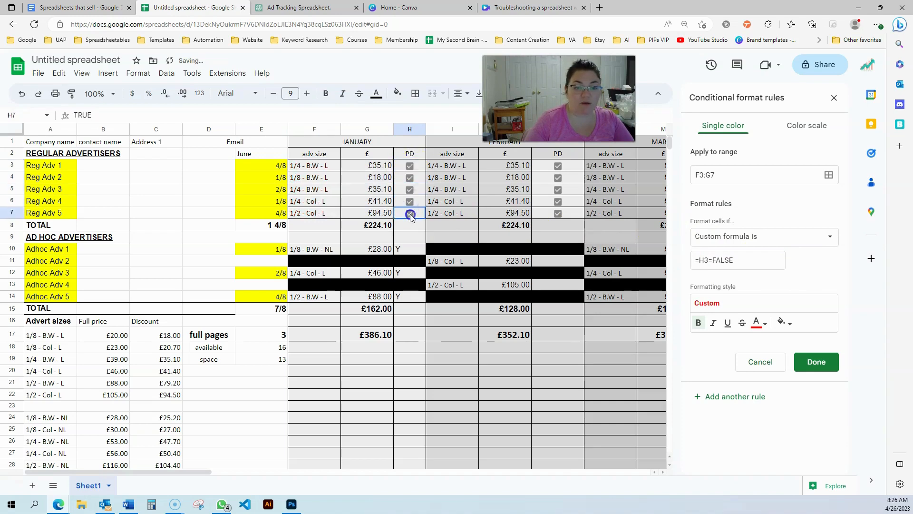
# Step: Untick the five regular advertisers' January PD checkboxes in H3:H7
pyautogui.click(410, 166)
pyautogui.click(410, 177)
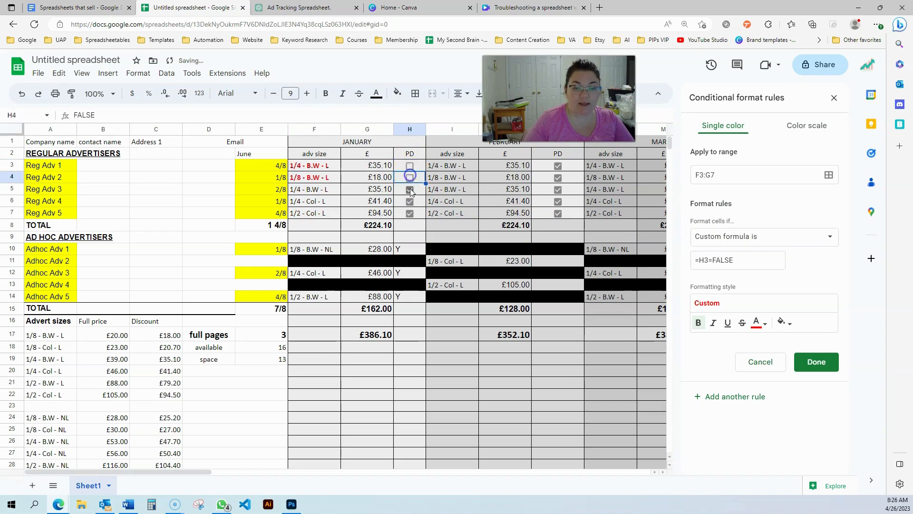
pyautogui.click(410, 189)
pyautogui.click(410, 201)
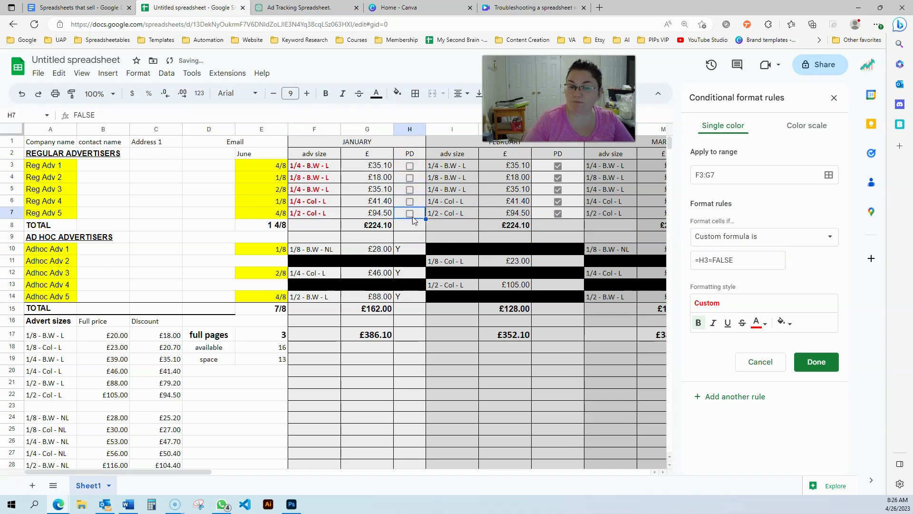
pyautogui.click(410, 213)
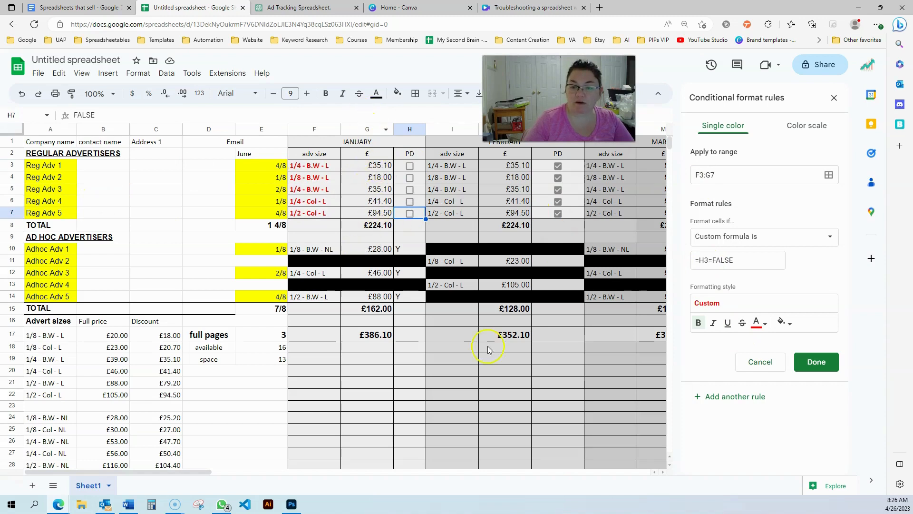
# Step: Lock column H in the rule's custom formula so that it reads =$H3=FALSE
pyautogui.click(698, 260)
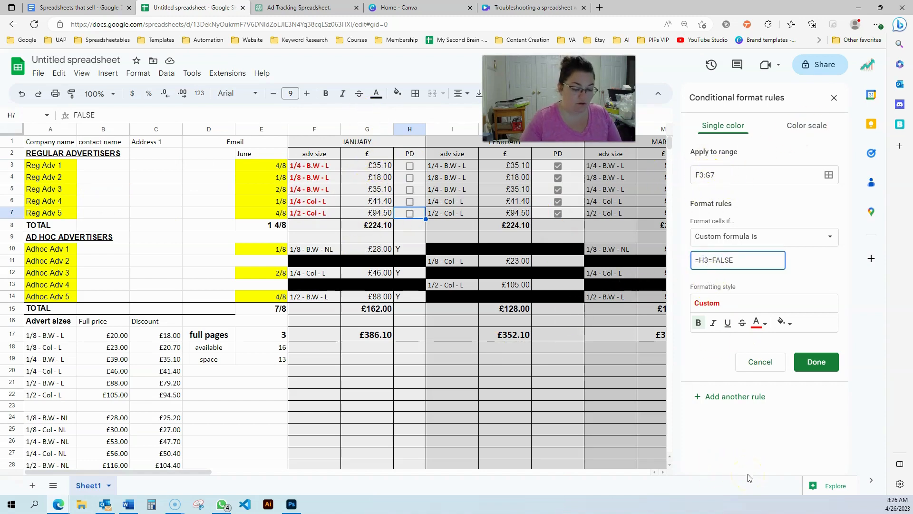
pyautogui.write('$')
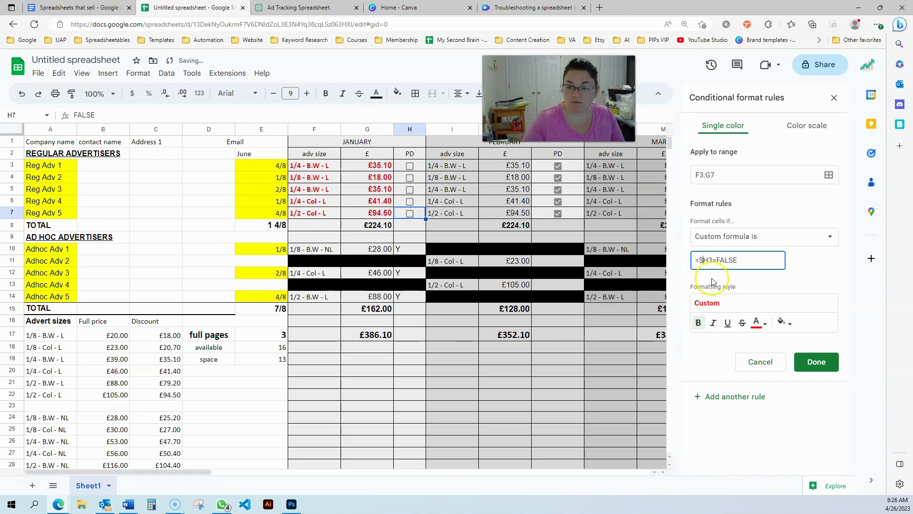
pyautogui.click(708, 262)
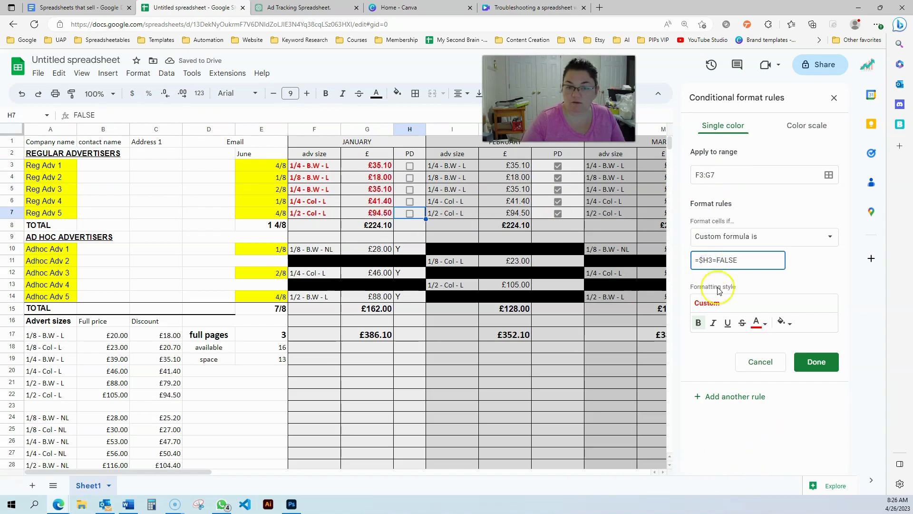
pyautogui.click(802, 271)
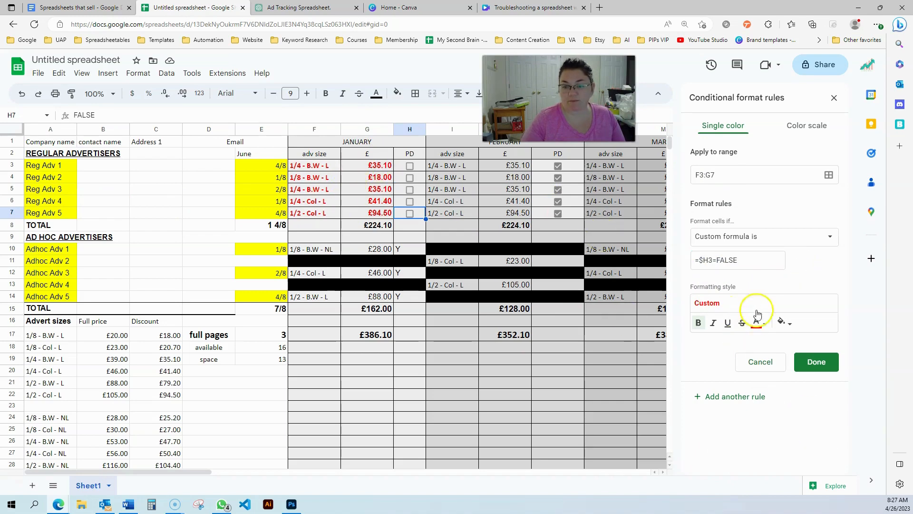
# Step: Tick the five regular advertisers' January PD checkboxes in H3:H7
pyautogui.click(410, 166)
pyautogui.click(409, 178)
pyautogui.click(410, 189)
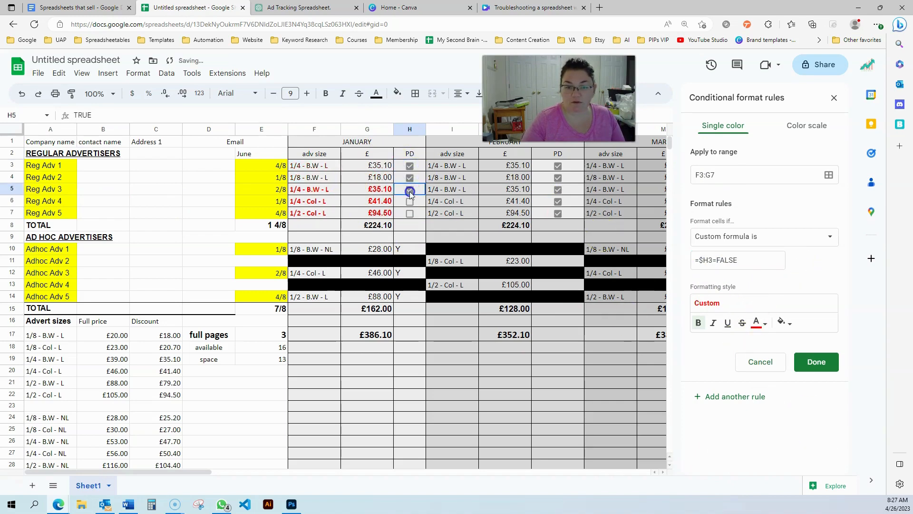
pyautogui.click(409, 201)
pyautogui.click(409, 213)
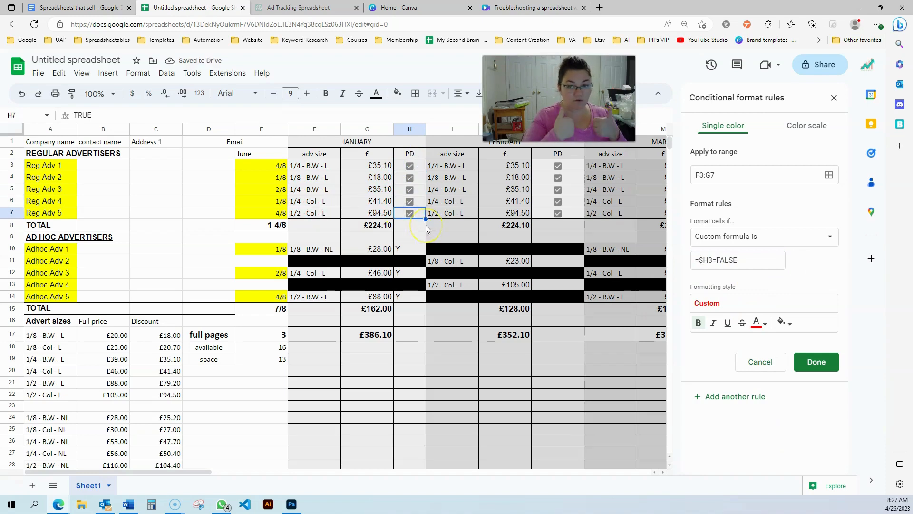
# Step: Try to total only the paid January adverts by changing G8 to =IF(H3:H7=true,sum(G3:G7),0)
pyautogui.click(363, 231)
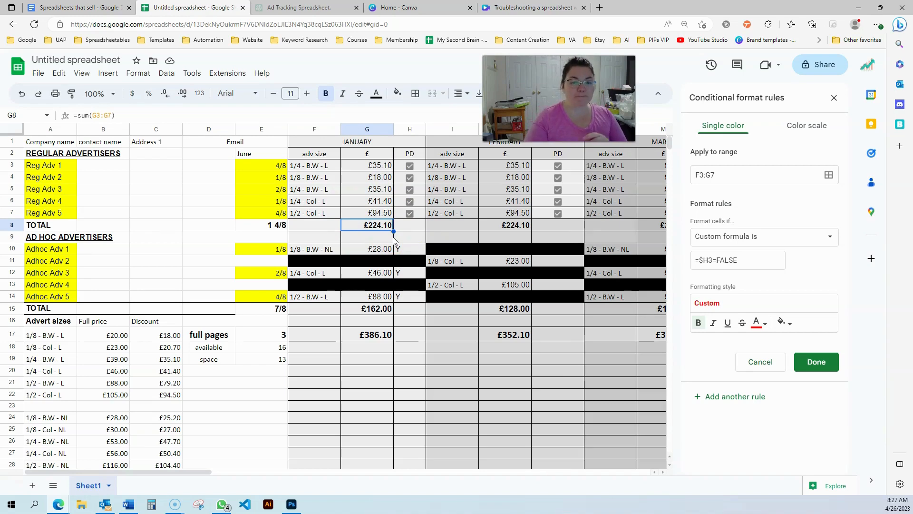
pyautogui.click(76, 116)
pyautogui.write('IF(')
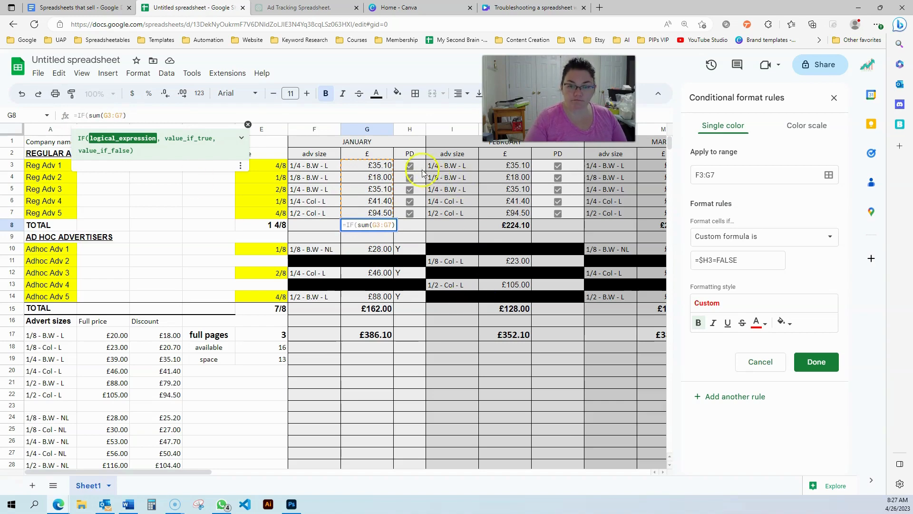
pyautogui.moveTo(422, 169); pyautogui.dragTo(421, 215)
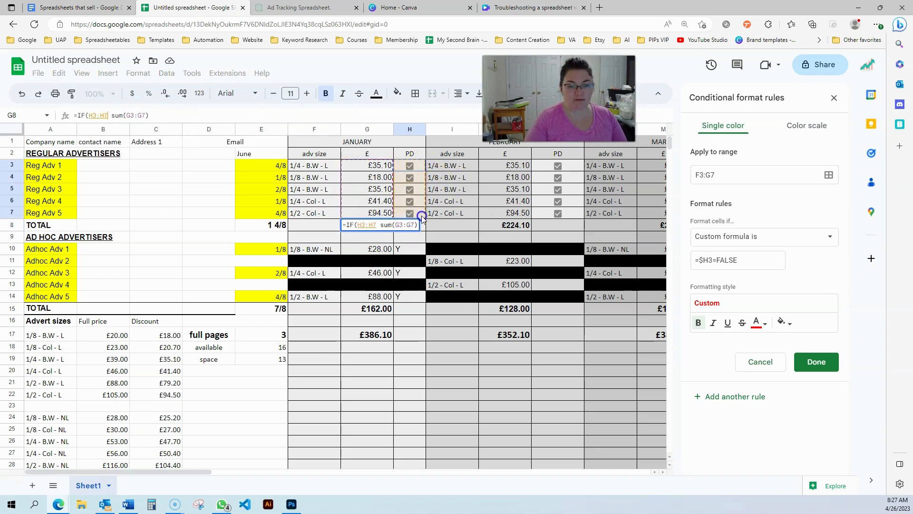
pyautogui.write('=')
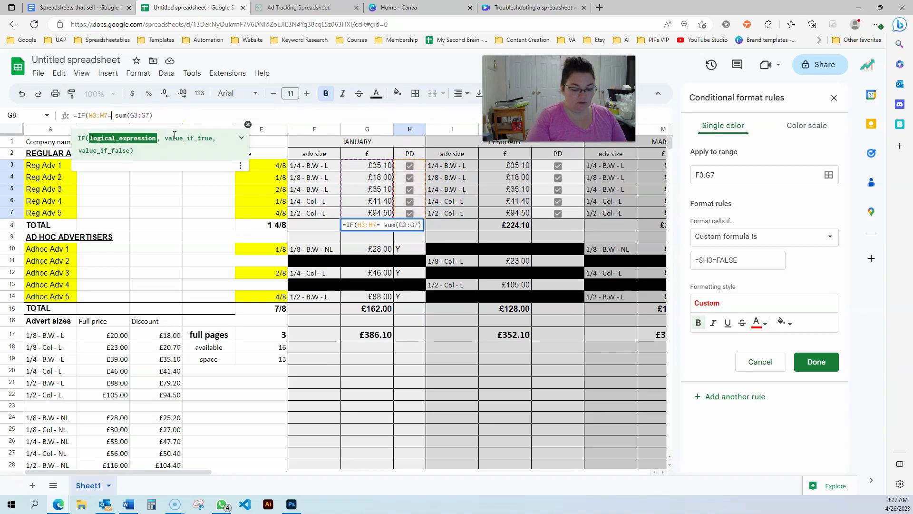
pyautogui.write('true')
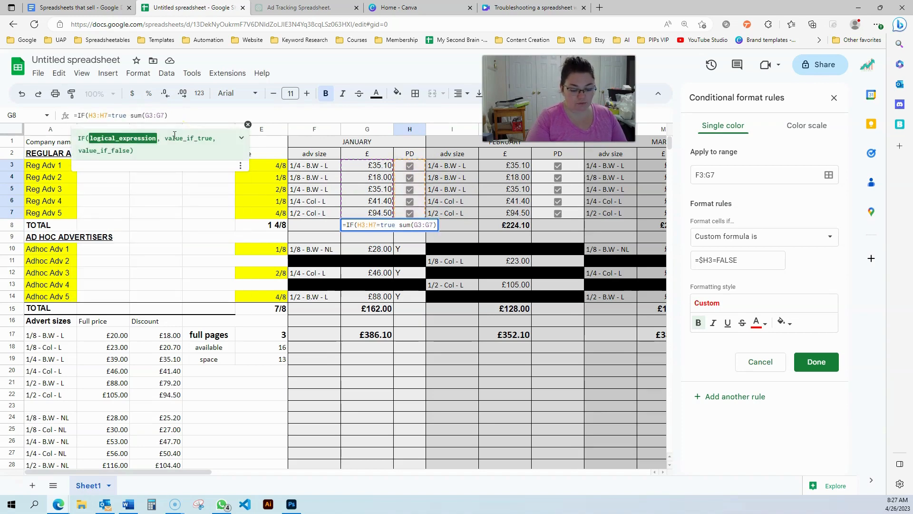
pyautogui.write(',')
pyautogui.press('Delete')
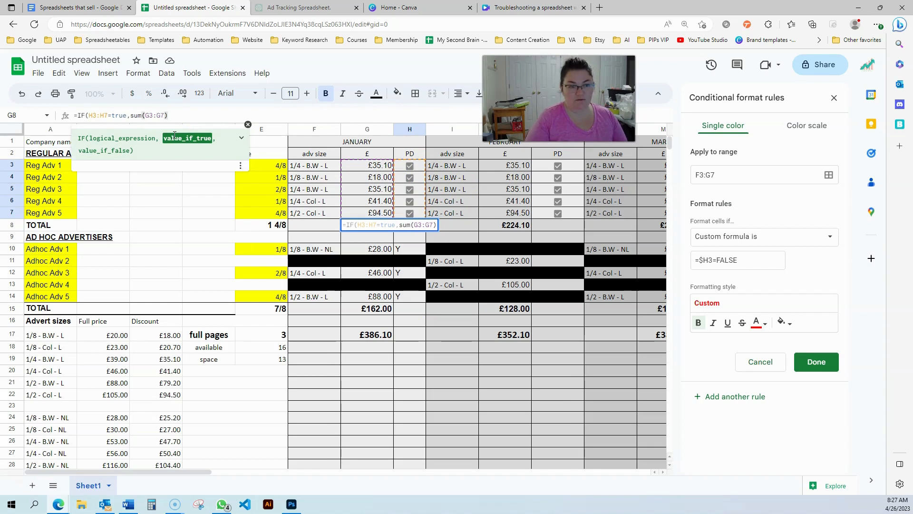
pyautogui.write(',')
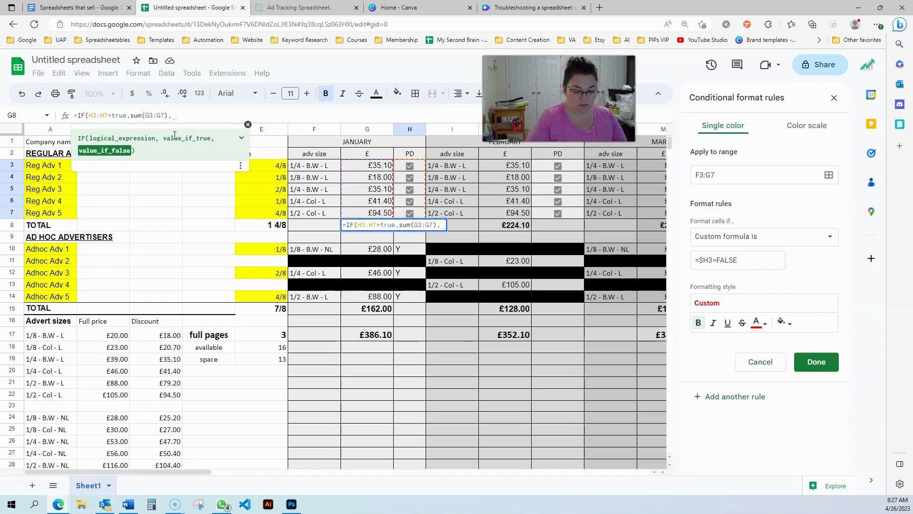
pyautogui.write('0)')
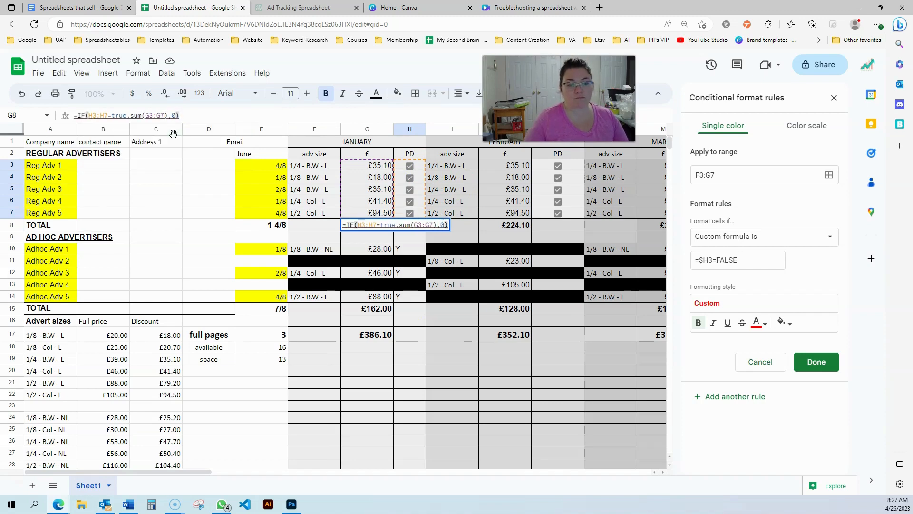
pyautogui.press('Return')
# Step: Strip the IF condition from the January regular advertisers' total so that G8 reads =sum(G3:G7)
pyautogui.click(359, 226)
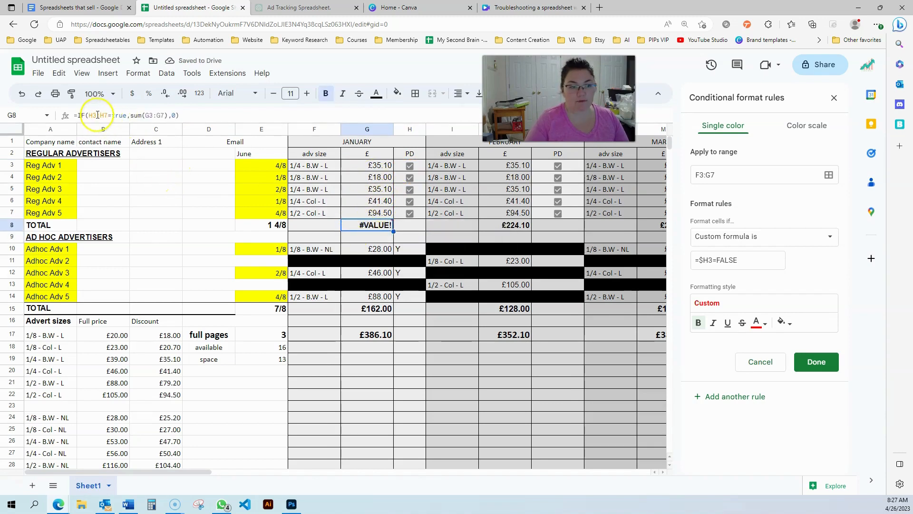
pyautogui.moveTo(89, 114); pyautogui.dragTo(139, 114)
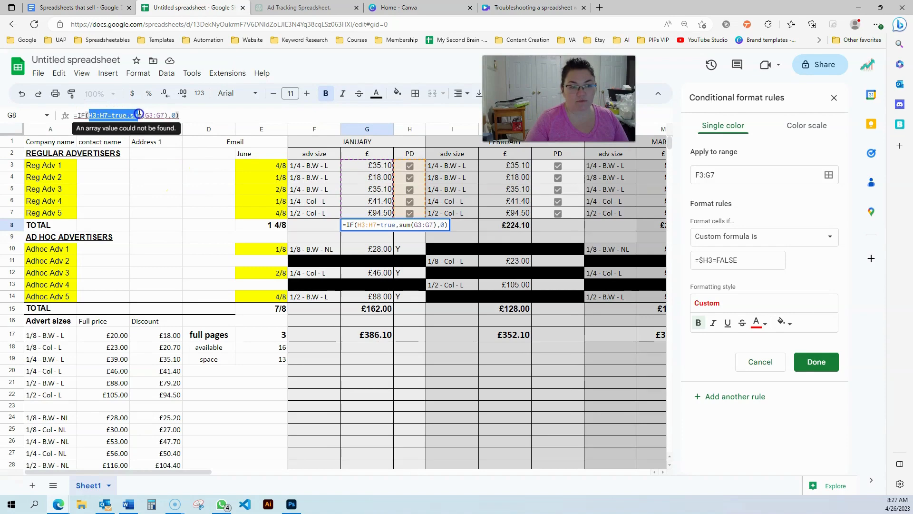
pyautogui.press('BackSpace')
pyautogui.press('BackSpace')
pyautogui.press('BackSpace')
pyautogui.press('BackSpace')
pyautogui.press('BackSpace')
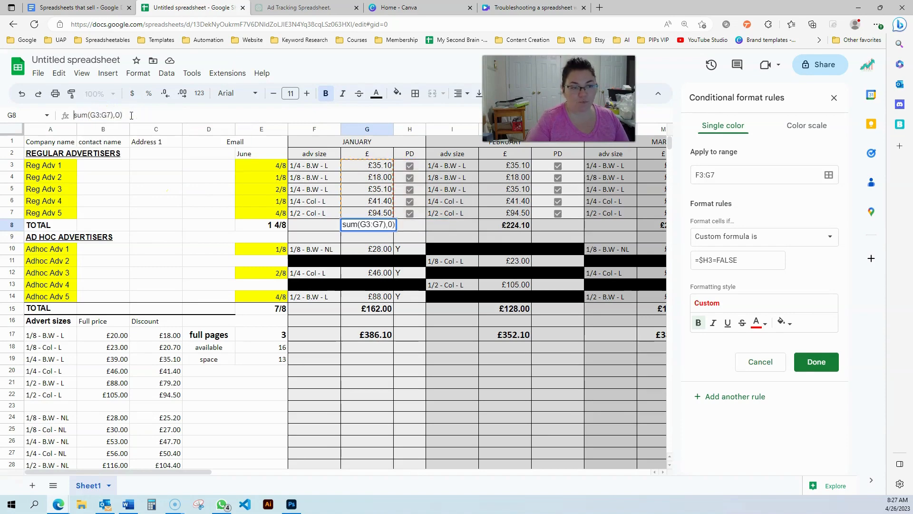
pyautogui.write('=')
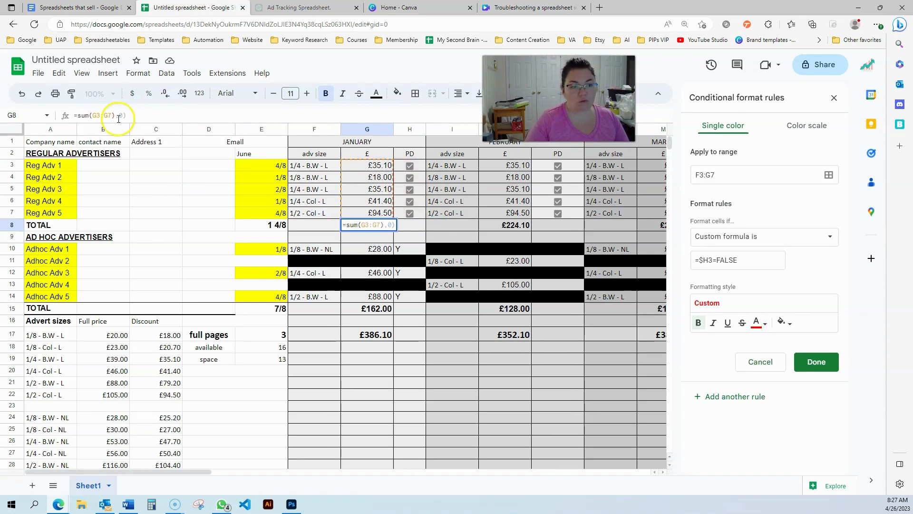
pyautogui.moveTo(127, 115); pyautogui.dragTo(116, 115)
pyautogui.press('BackSpace')
pyautogui.press('Return')
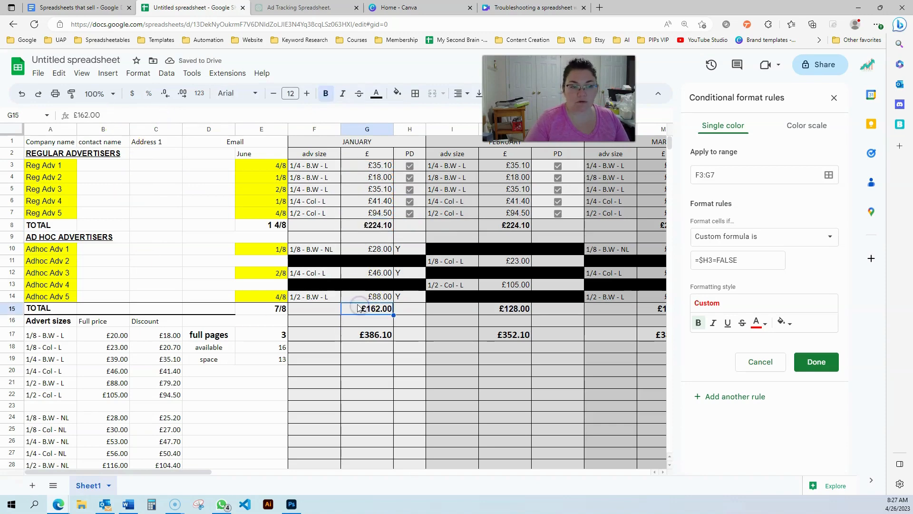
pyautogui.click(374, 230)
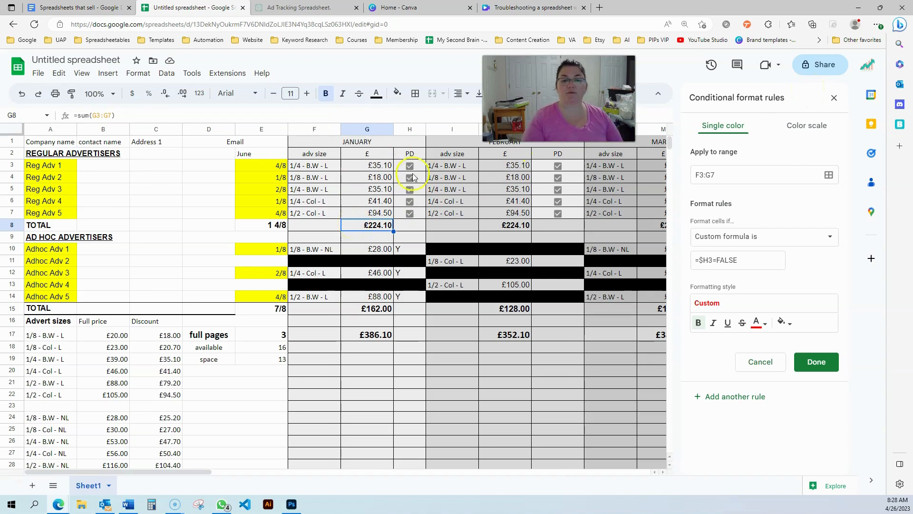
pyautogui.moveTo(420, 170); pyautogui.dragTo(412, 213)
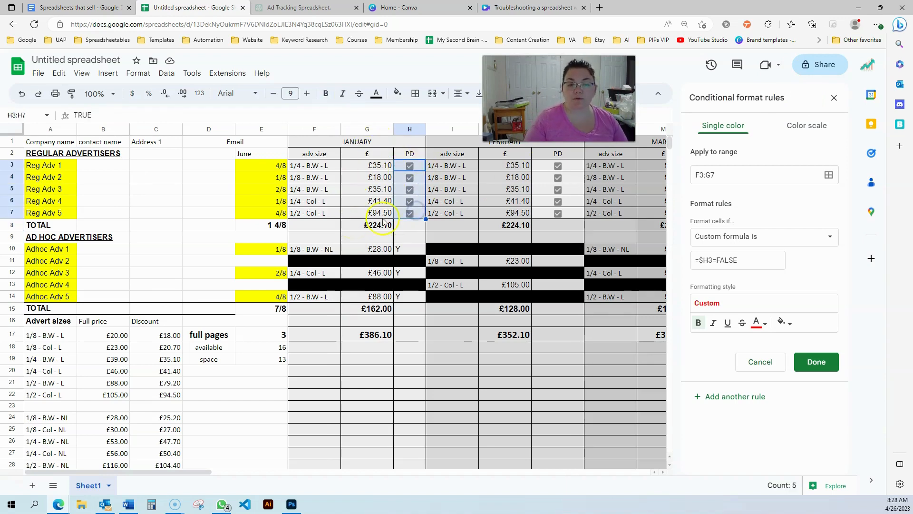
pyautogui.click(374, 230)
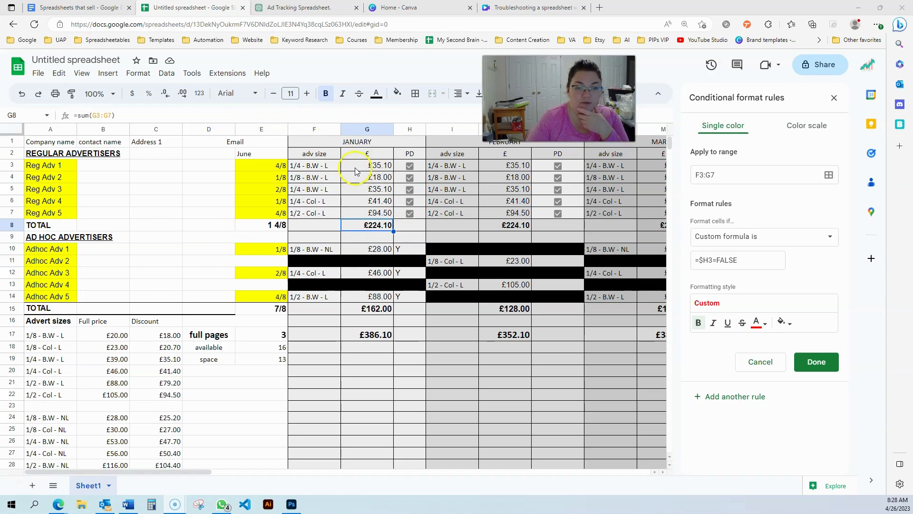
# Step: Copy the January price and PD columns with their headers, range G2:H7
pyautogui.moveTo(356, 171); pyautogui.dragTo(405, 228)
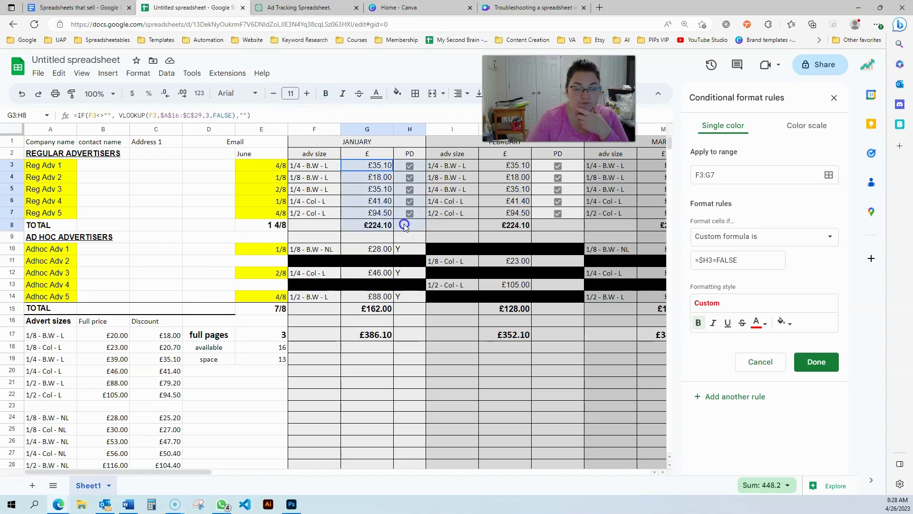
pyautogui.moveTo(367, 154); pyautogui.dragTo(407, 220)
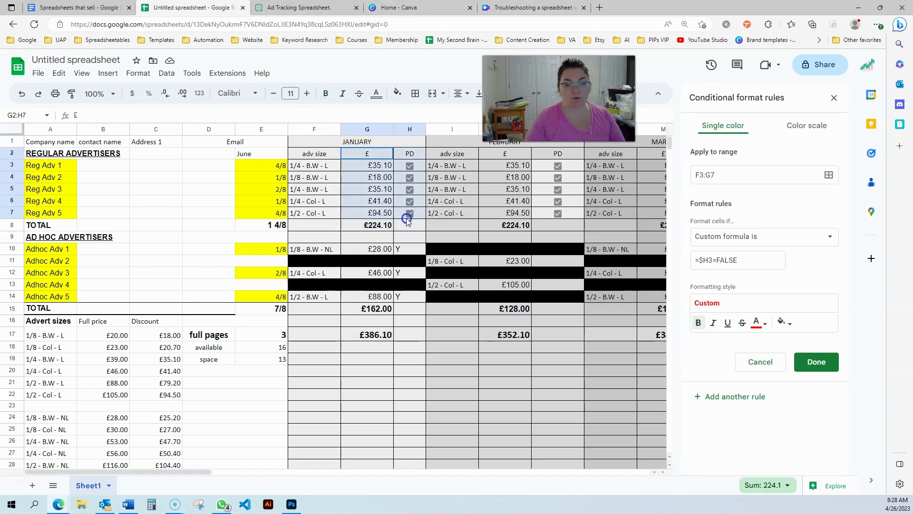
pyautogui.click(410, 154)
pyautogui.moveTo(381, 155); pyautogui.dragTo(409, 217)
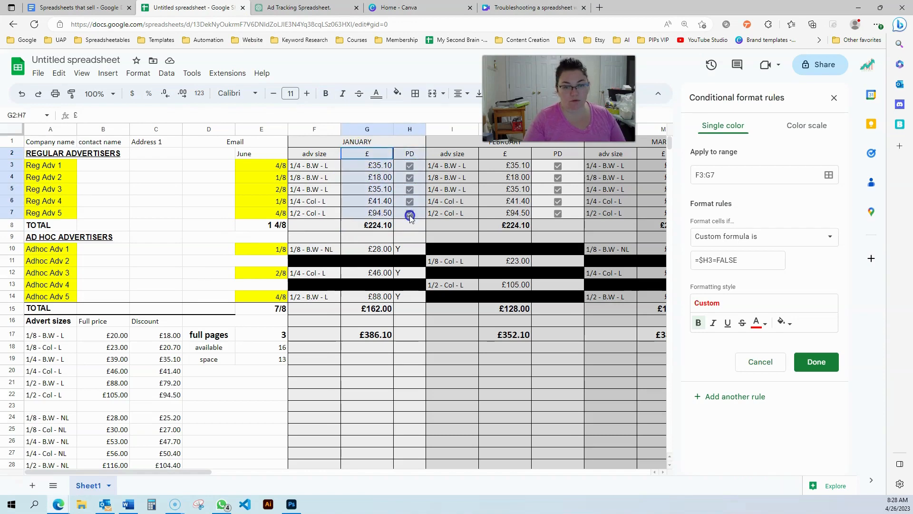
pyautogui.hotkey('ctrl', 'c')
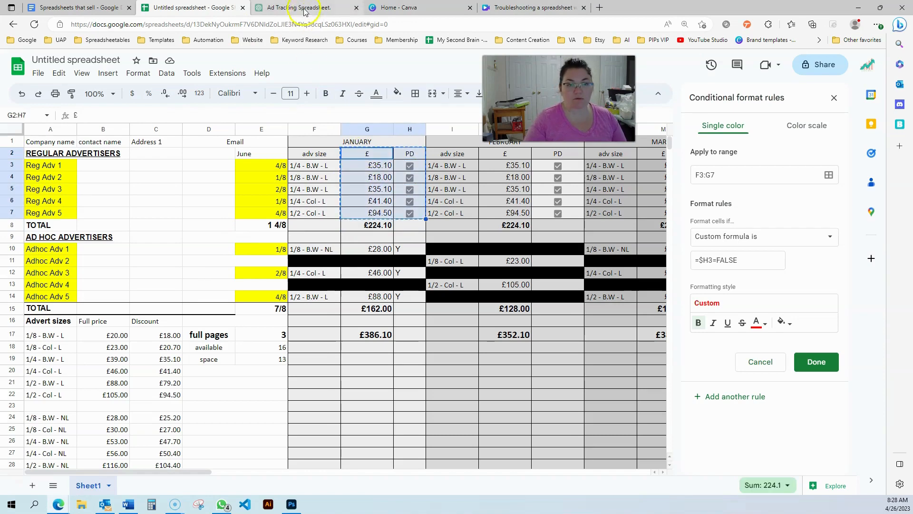
# Step: Switch to the ChatGPT Ad Tracking Spreadsheet chat, paste the copied range and ask for a formula to sum only the values that are true
pyautogui.click(305, 9)
pyautogui.click(336, 459)
pyautogui.write('I HAVE THIS ran')
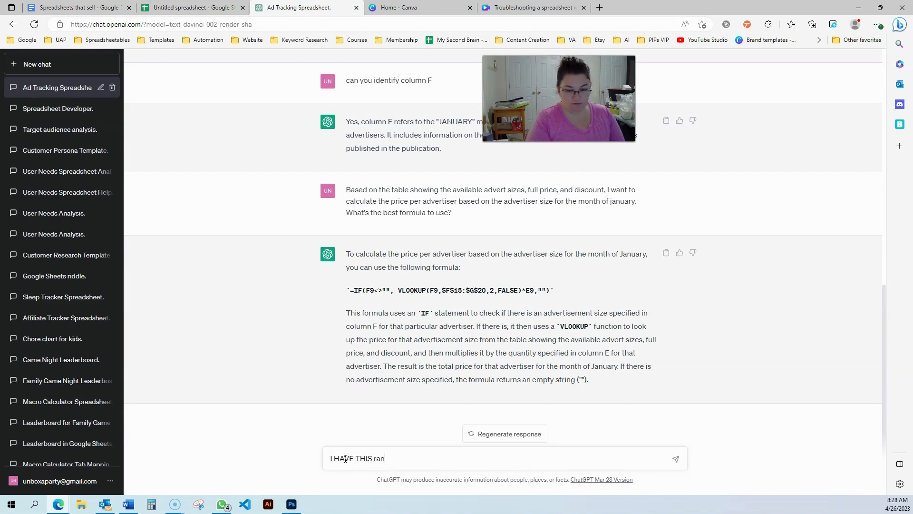
pyautogui.write('ge in my spreadsheet')
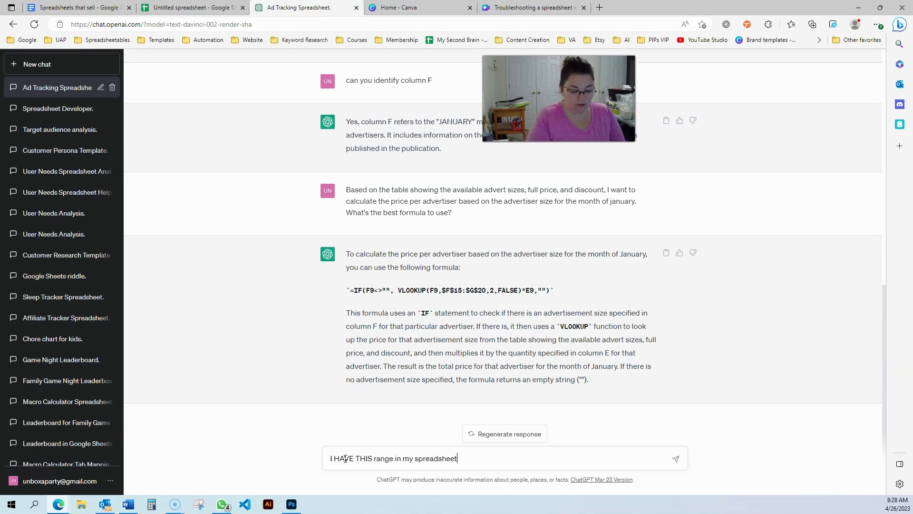
pyautogui.write(':')
pyautogui.hotkey('ctrl', 'v')
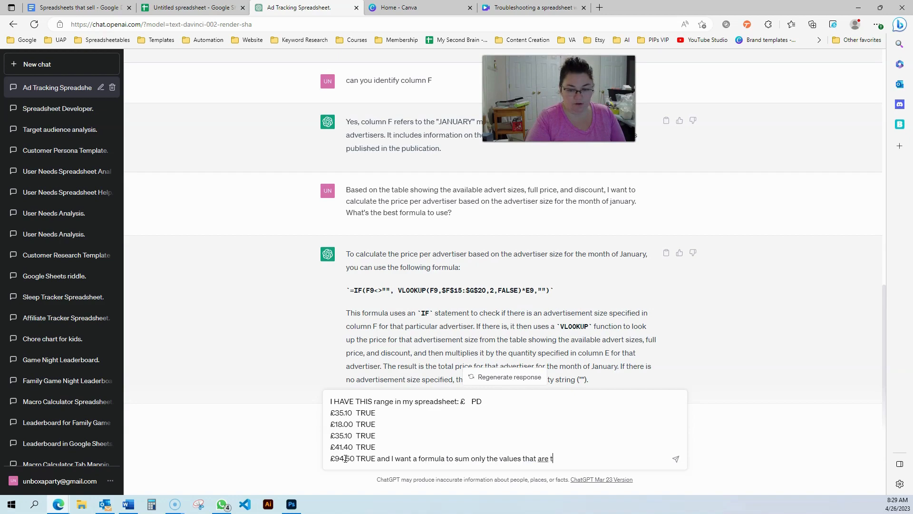
pyautogui.press('Return')
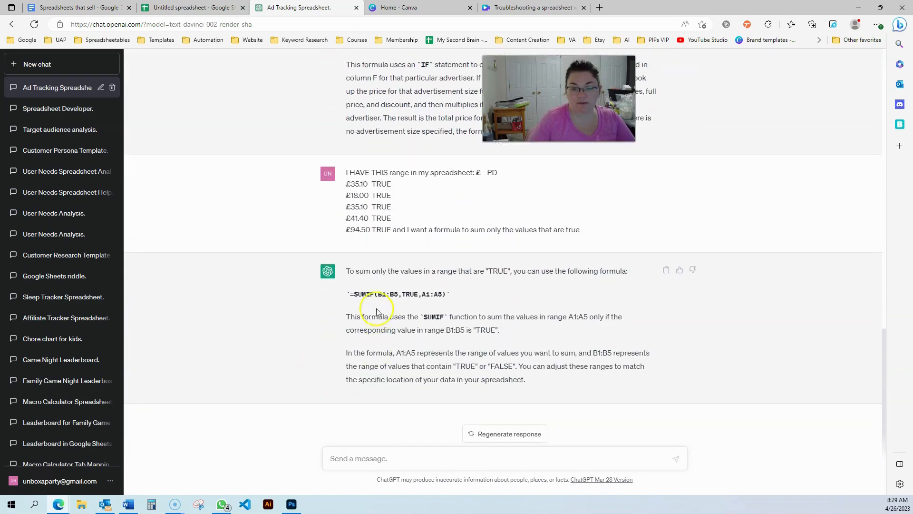
pyautogui.moveTo(351, 293); pyautogui.dragTo(445, 295)
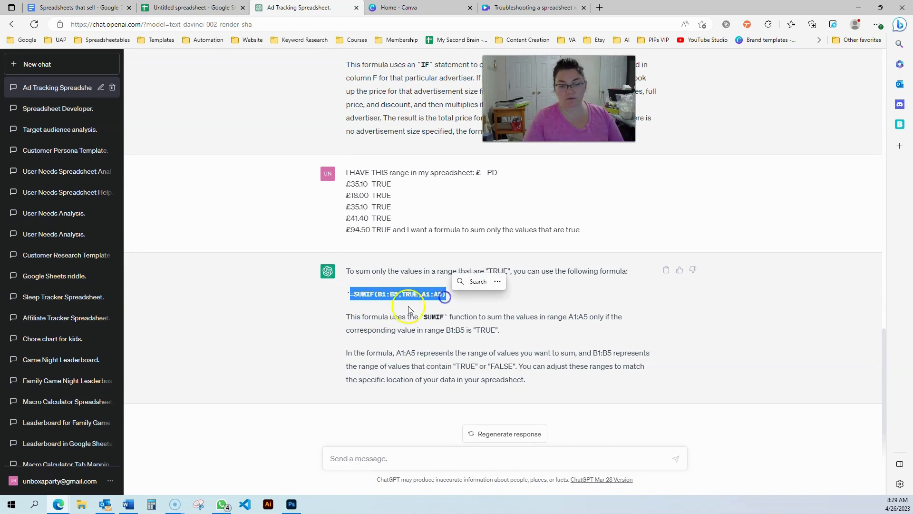
pyautogui.click(367, 300)
pyautogui.click(406, 300)
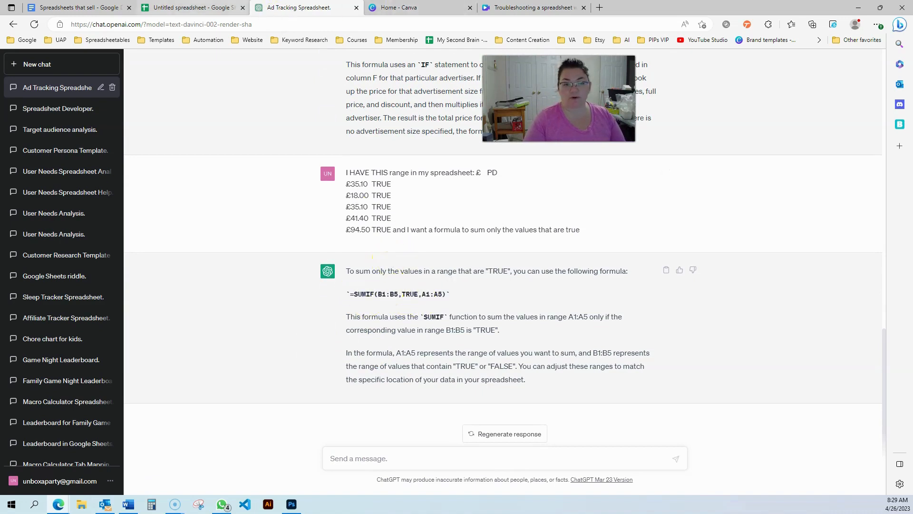
# Step: Return to the Google Sheets tracker and begin a =sumif( formula in the January regular advertisers' total, cell G8
pyautogui.click(190, 7)
pyautogui.click(360, 229)
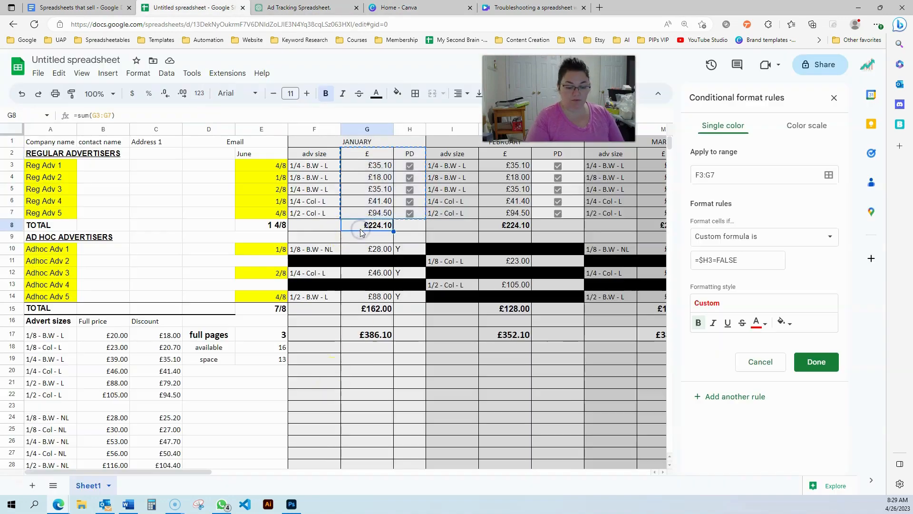
pyautogui.write('=sumif(')
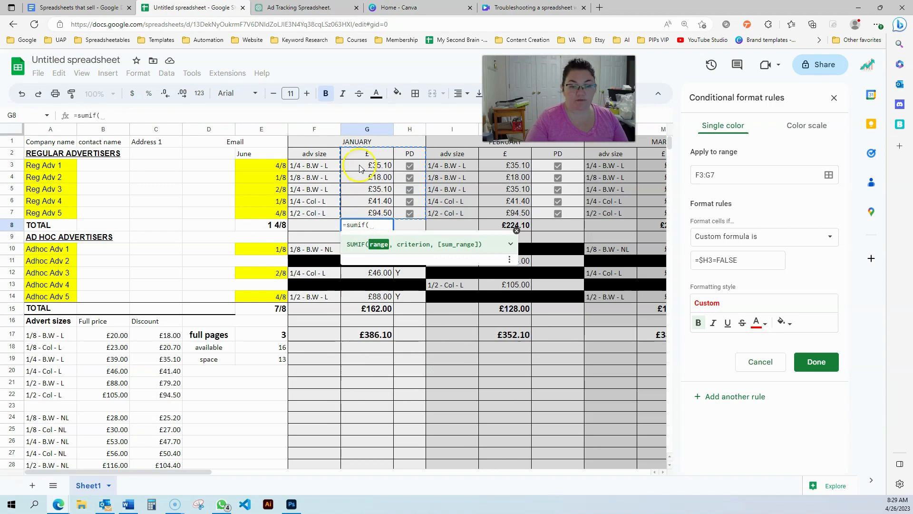
pyautogui.moveTo(360, 168); pyautogui.dragTo(361, 215)
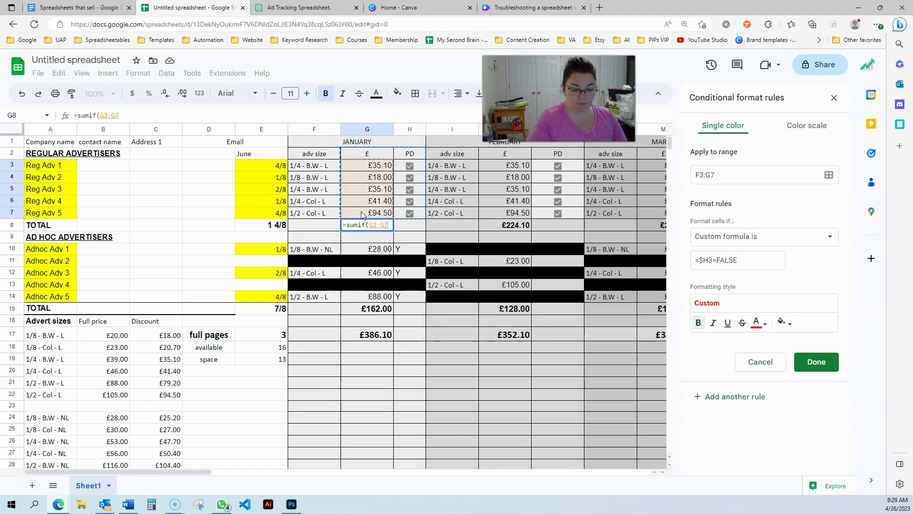
pyautogui.write(',')
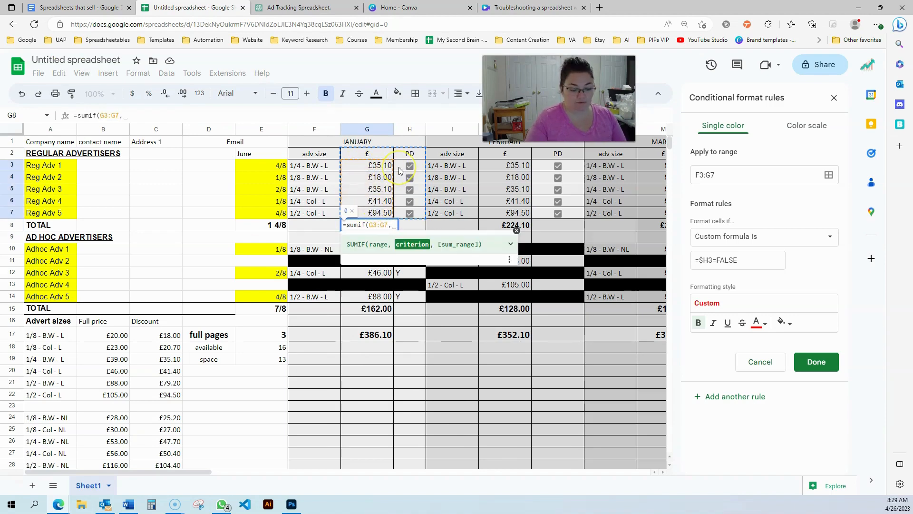
pyautogui.write('true')
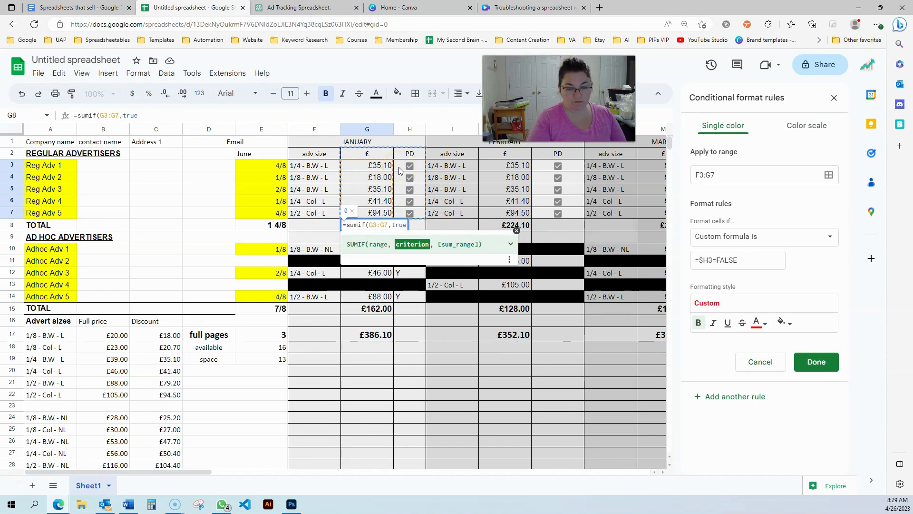
pyautogui.write('===')
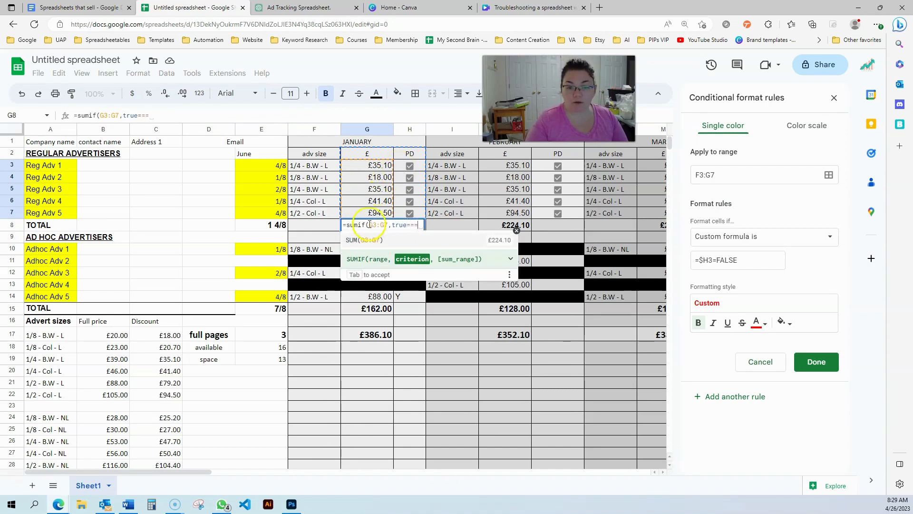
pyautogui.press('BackSpace')
pyautogui.press('BackSpace')
pyautogui.press('BackSpace')
pyautogui.press('BackSpace')
pyautogui.press('BackSpace')
pyautogui.press('BackSpace')
pyautogui.press('BackSpace')
pyautogui.press('BackSpace')
pyautogui.press('BackSpace')
pyautogui.press('BackSpace')
pyautogui.press('BackSpace')
pyautogui.press('BackSpace')
pyautogui.press('BackSpace')
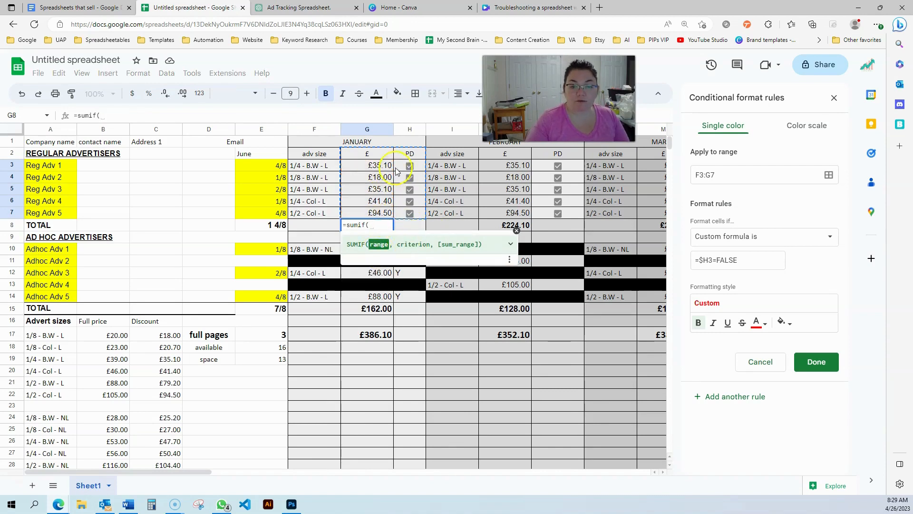
# Step: Give the SUMIF formula in G8 the January PD range H3:H7 and the criterion true
pyautogui.moveTo(399, 166); pyautogui.dragTo(402, 215)
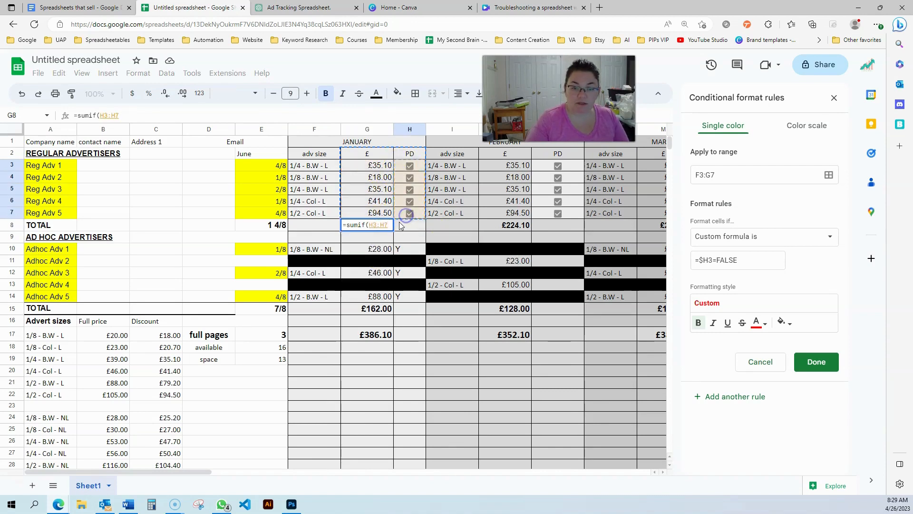
pyautogui.write(',true')
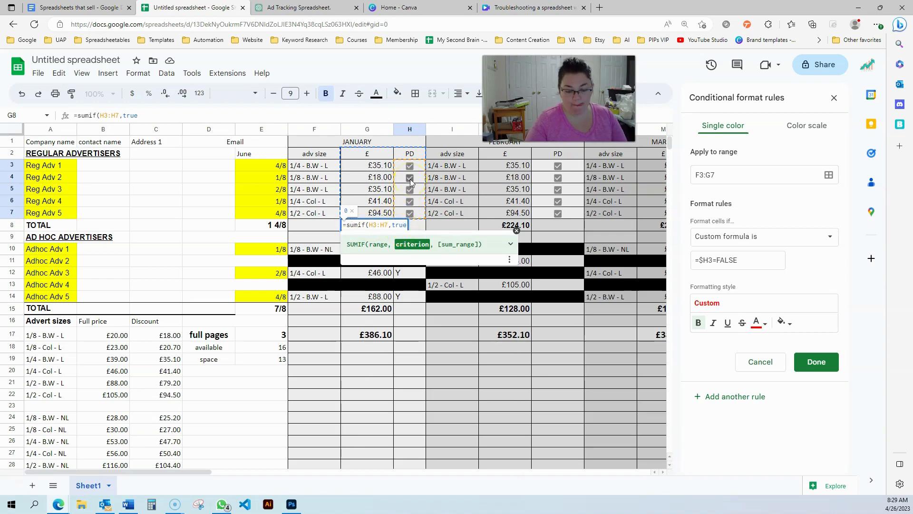
# Step: Try the SUMIF criterion in quotation marks as "true", and replace it with the unquoted true
pyautogui.write('"')
pyautogui.click(392, 226)
pyautogui.write('"')
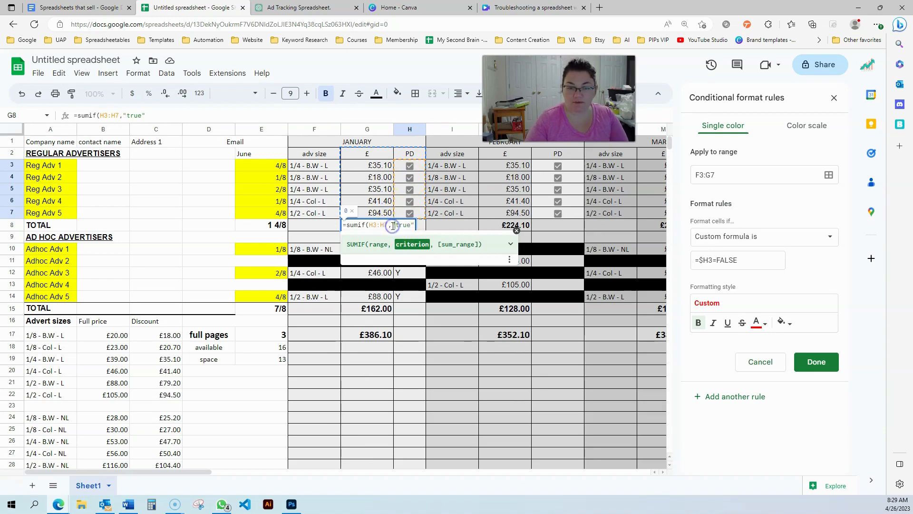
pyautogui.moveTo(392, 225); pyautogui.dragTo(417, 224)
pyautogui.write('tr')
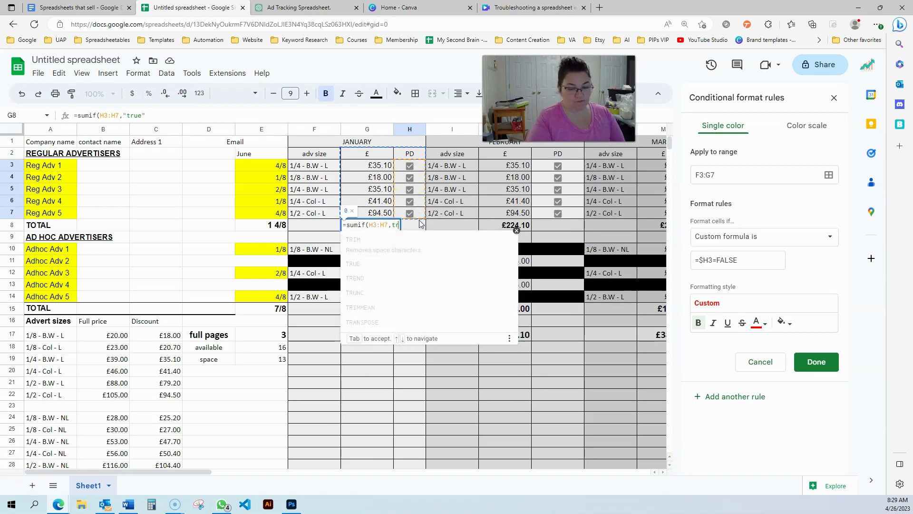
pyautogui.write('ue')
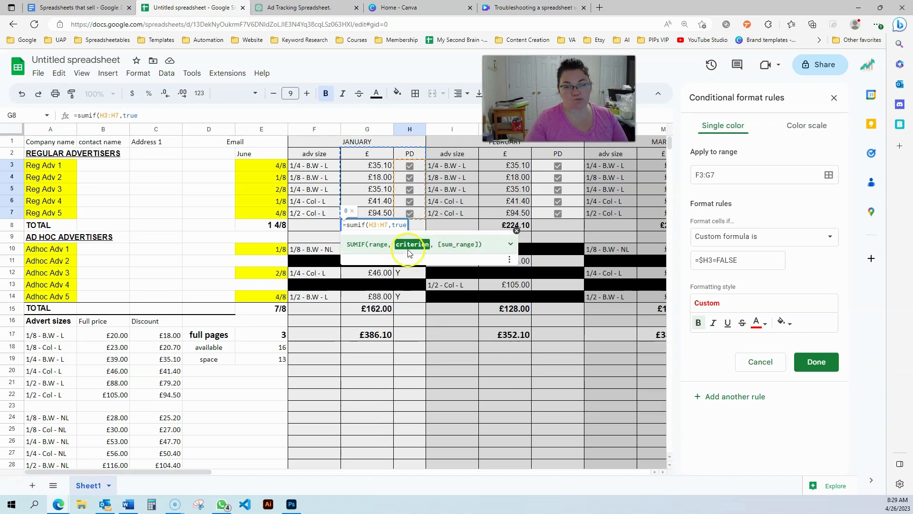
# Step: Erase the criterion true from the G8 formula, try false in its place and erase that as well
pyautogui.click(413, 229)
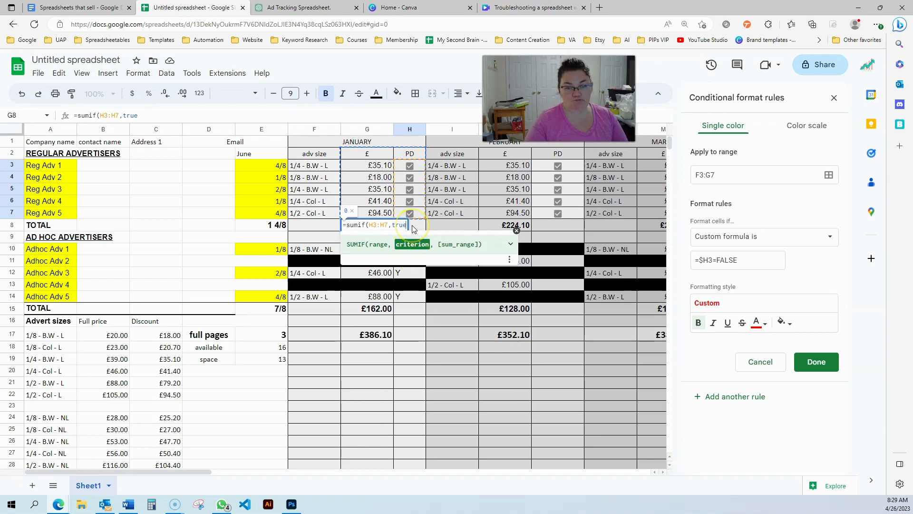
pyautogui.press('BackSpace')
pyautogui.press('BackSpace')
pyautogui.press('BackSpace')
pyautogui.press('BackSpace')
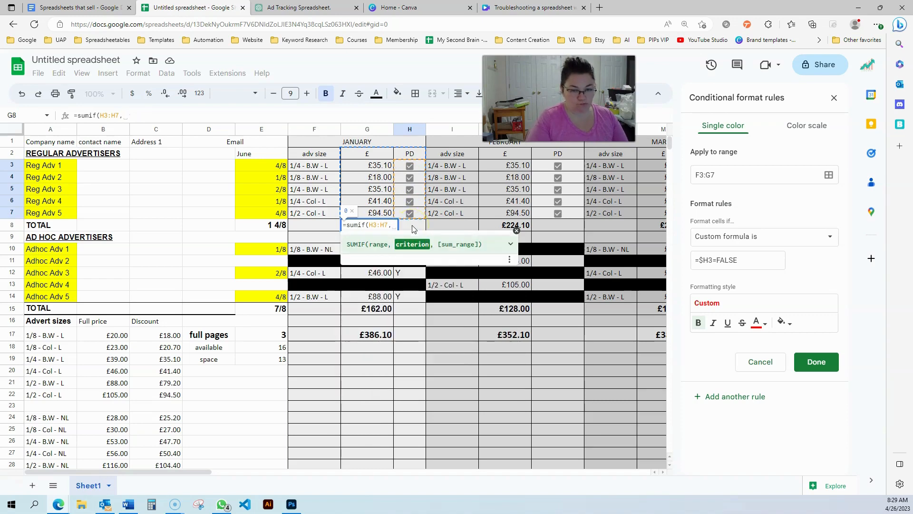
pyautogui.write('false')
pyautogui.press('BackSpace')
pyautogui.press('BackSpace')
pyautogui.press('BackSpace')
pyautogui.press('BackSpace')
pyautogui.press('BackSpace')
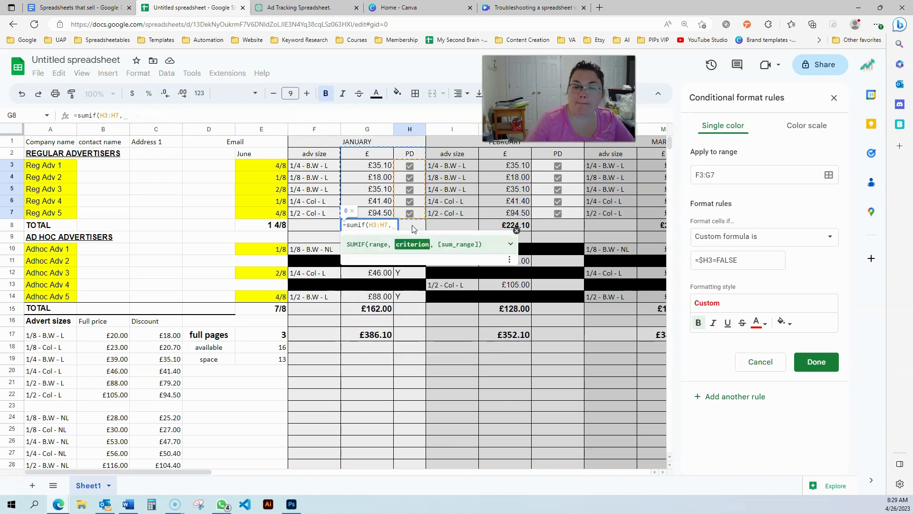
# Step: Check the SUMIF formula suggested in the ChatGPT chat, return to the Google Sheets tracker and complete G8 as =sumif(H3:H7,true,G3:G7)
pyautogui.click(300, 7)
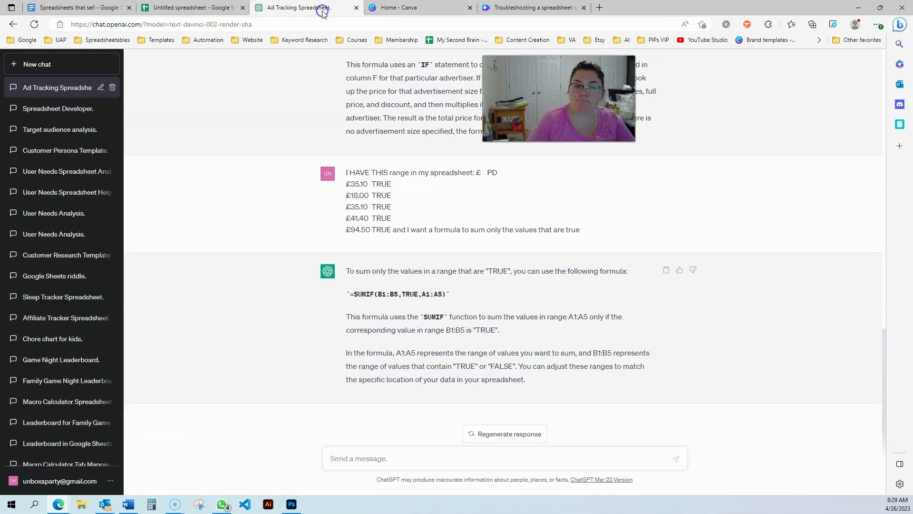
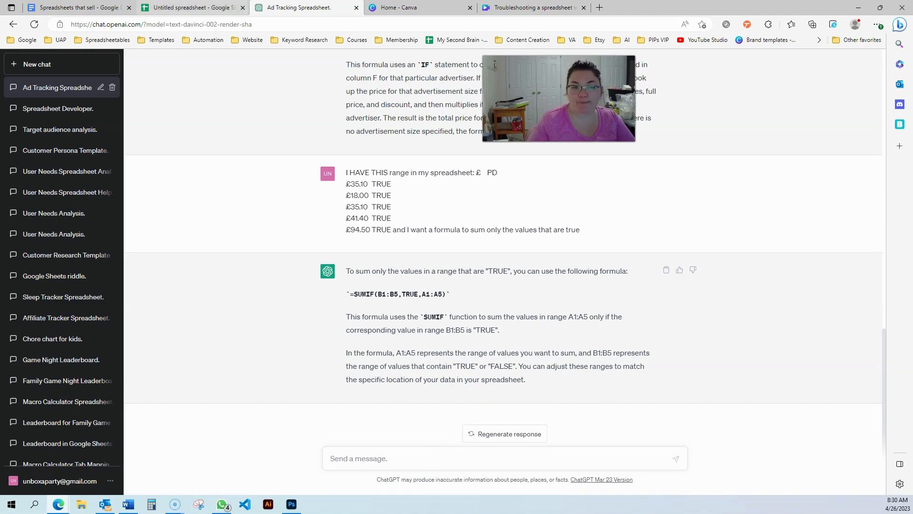
pyautogui.click(190, 7)
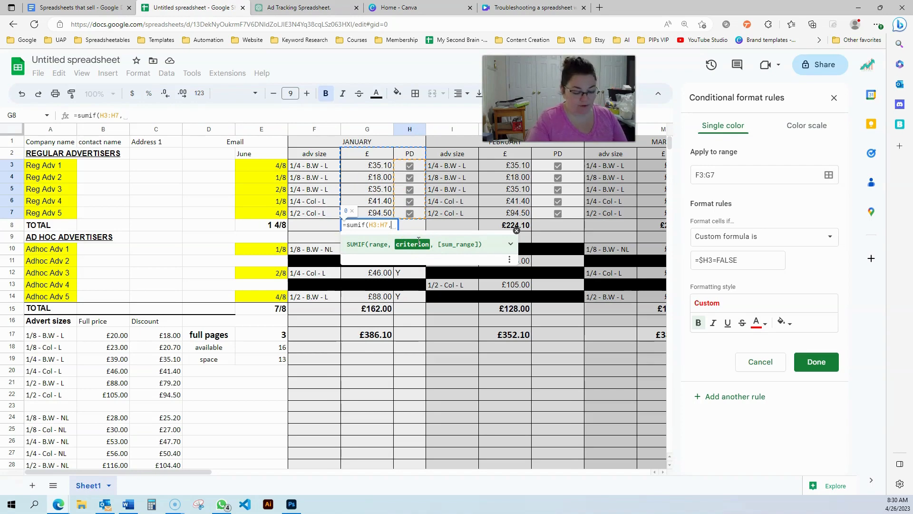
pyautogui.write('true,')
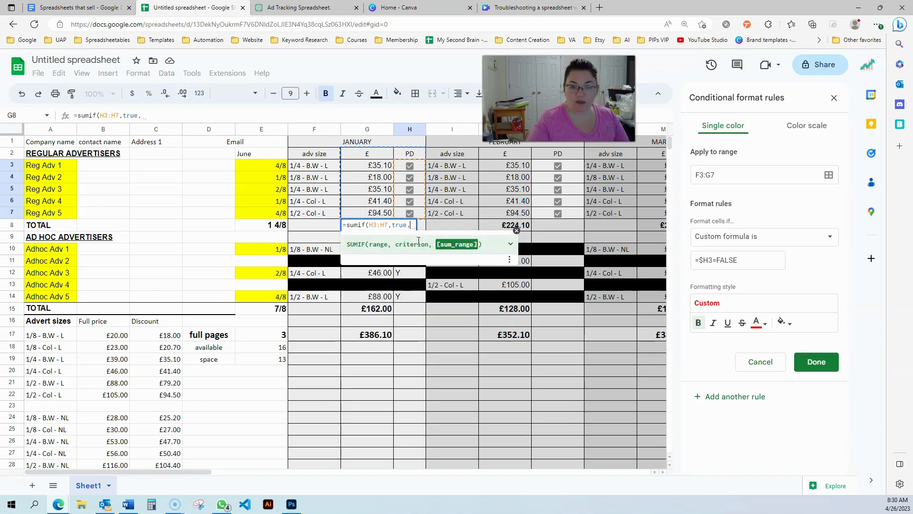
pyautogui.moveTo(354, 170); pyautogui.dragTo(355, 209)
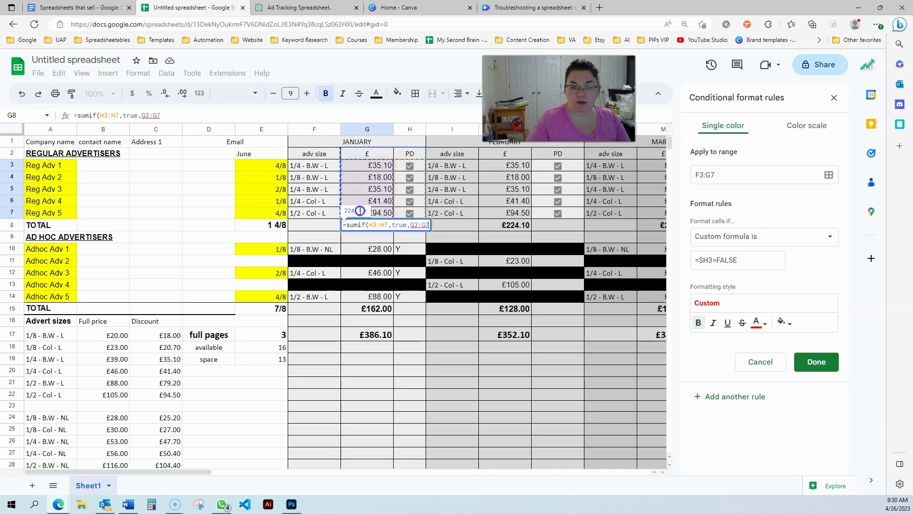
pyautogui.press('Return')
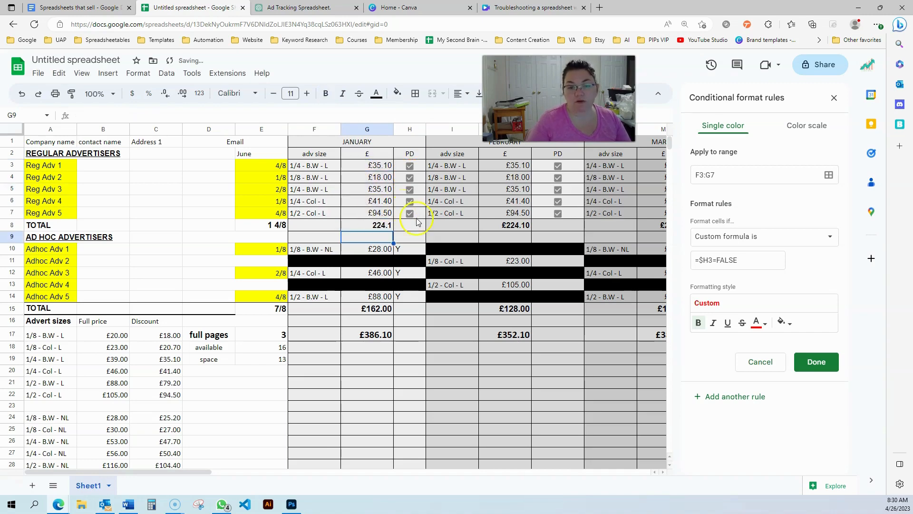
# Step: Format the January regular advertisers' total in G8 as British Pound Sterling
pyautogui.click(379, 228)
pyautogui.click(138, 73)
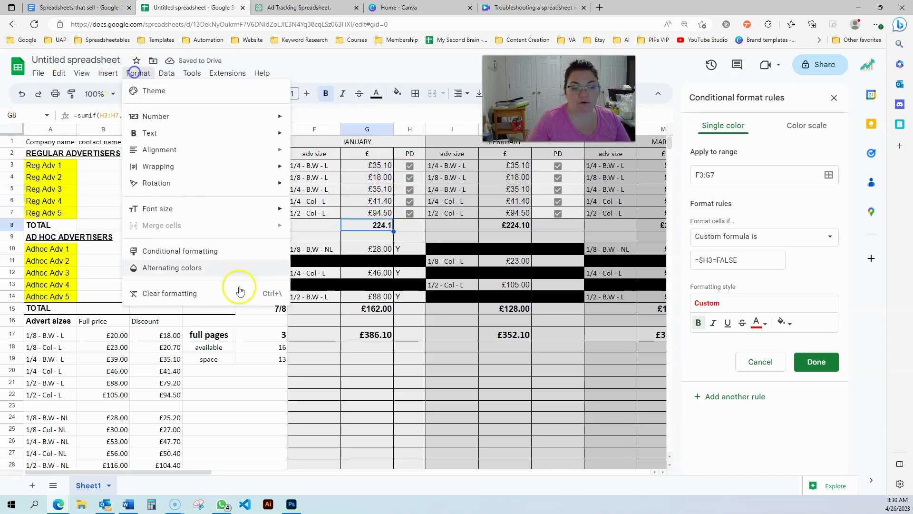
pyautogui.moveTo(253, 116)
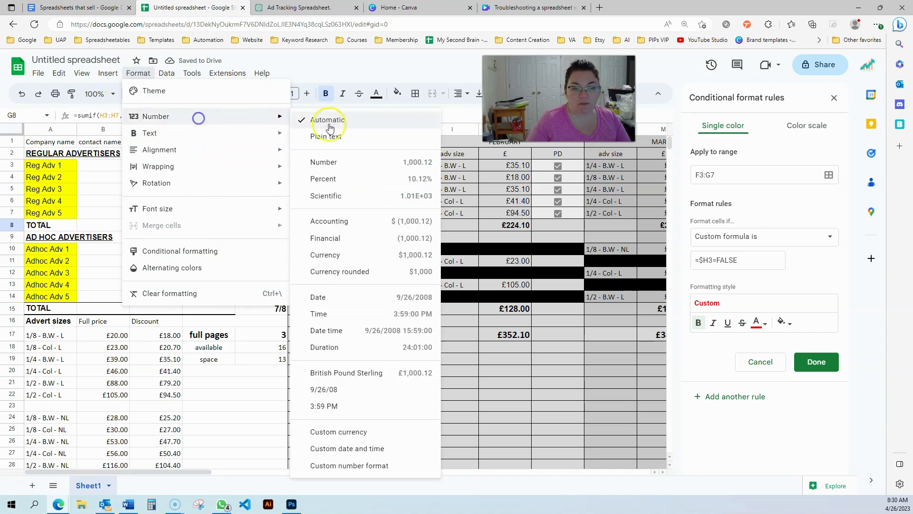
pyautogui.click(337, 373)
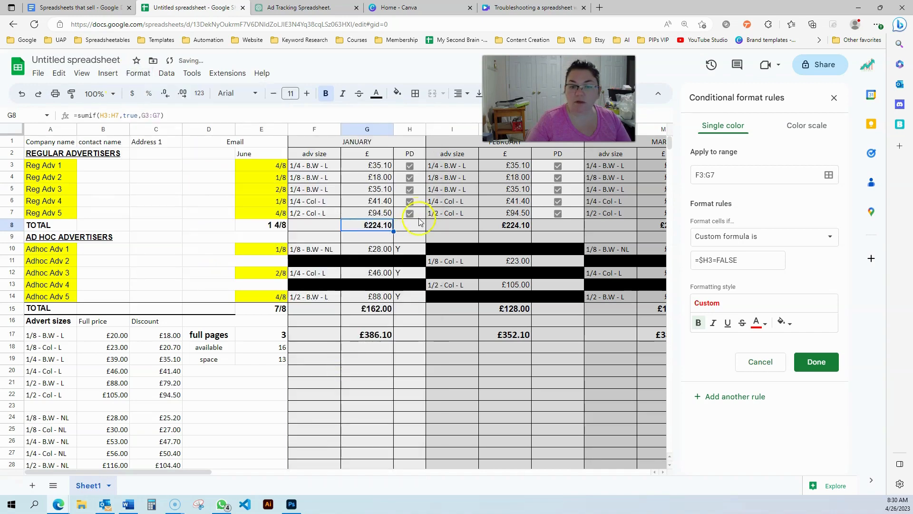
# Step: Test the January total by unticking all five regular advertisers' PD checkboxes and ticking them again, twice over
pyautogui.click(410, 214)
pyautogui.click(409, 201)
pyautogui.click(409, 189)
pyautogui.click(410, 177)
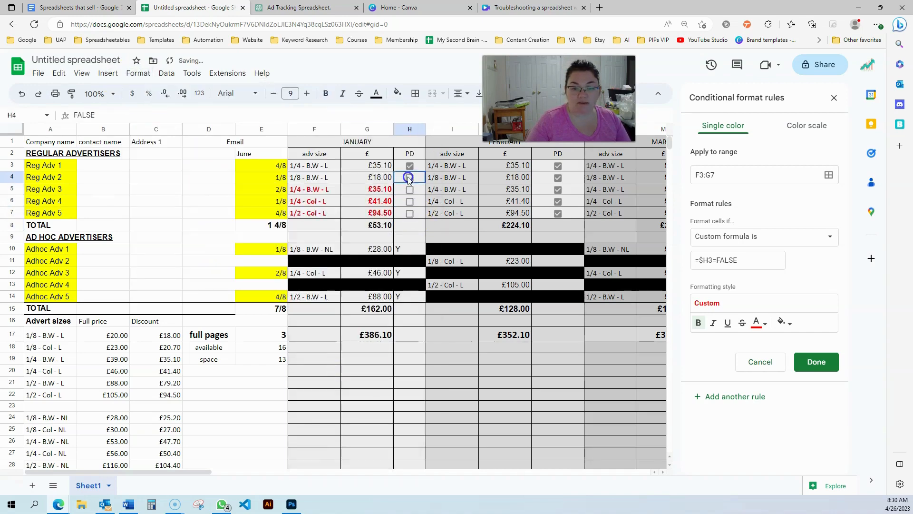
pyautogui.click(409, 166)
pyautogui.click(410, 178)
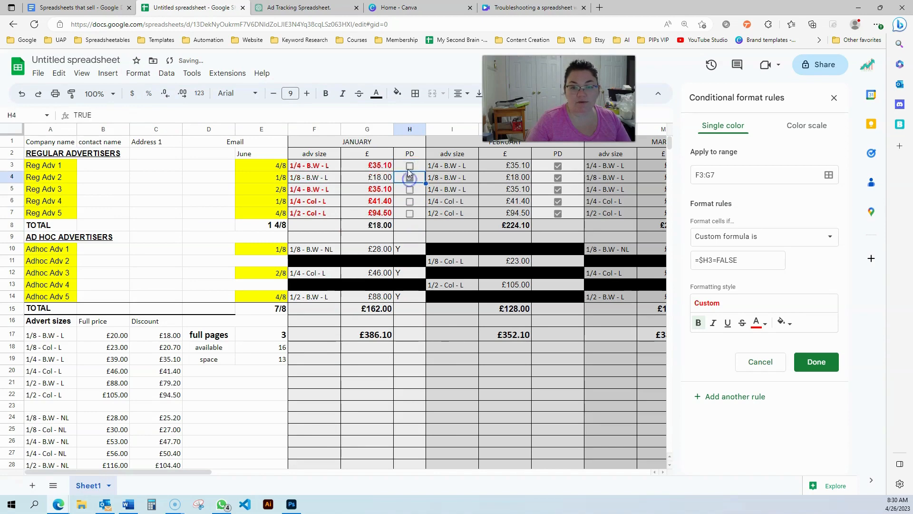
pyautogui.click(408, 168)
pyautogui.click(410, 190)
pyautogui.click(410, 201)
pyautogui.click(411, 213)
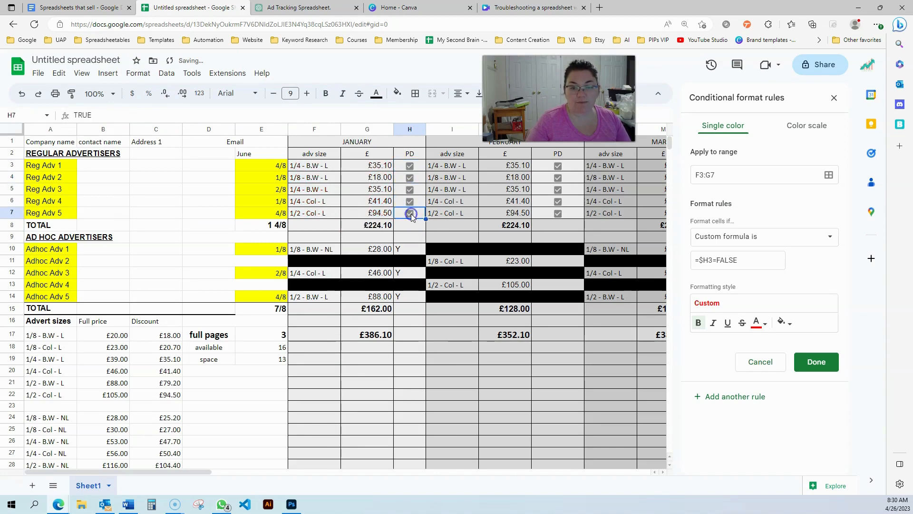
pyautogui.click(410, 213)
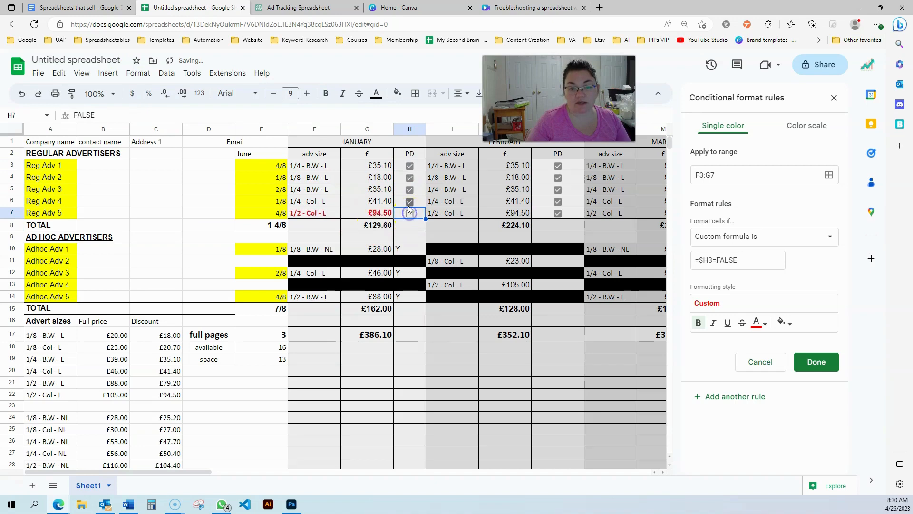
pyautogui.click(409, 201)
pyautogui.click(411, 190)
pyautogui.click(409, 178)
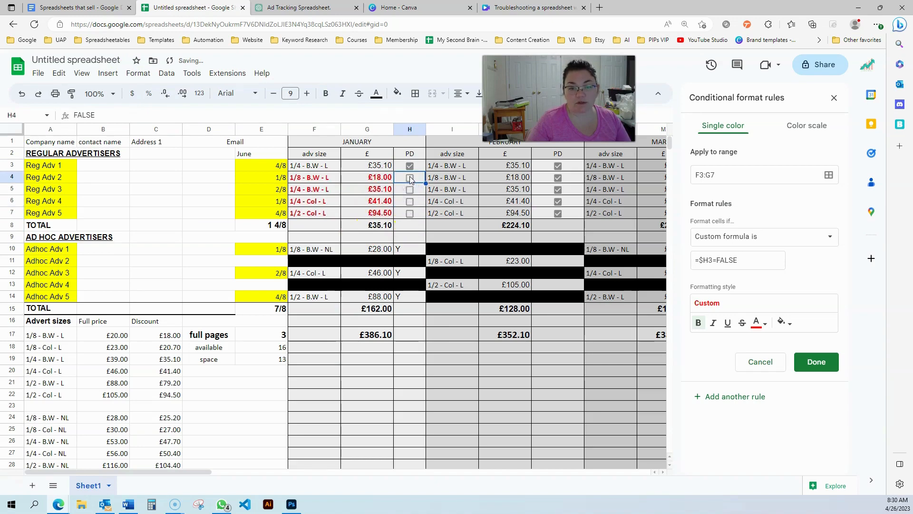
pyautogui.click(409, 165)
pyautogui.click(409, 177)
pyautogui.click(410, 166)
pyautogui.click(409, 189)
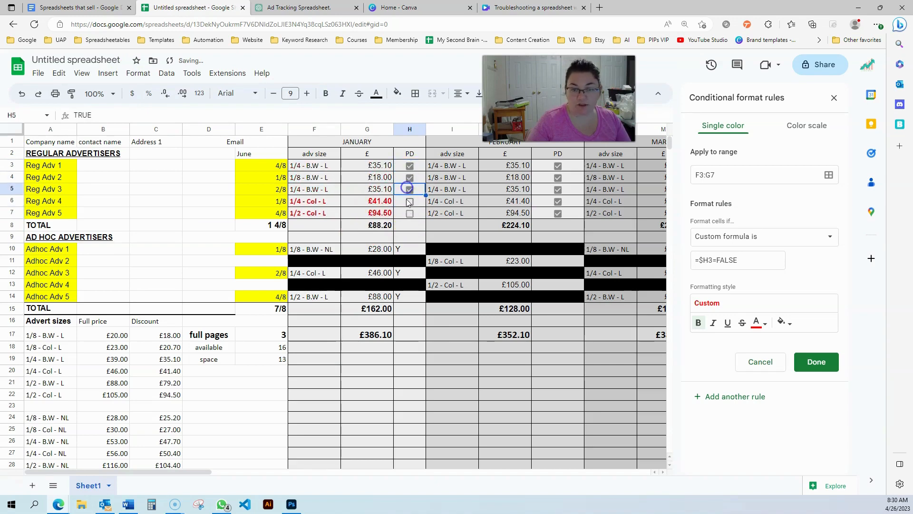
pyautogui.click(410, 201)
pyautogui.click(410, 213)
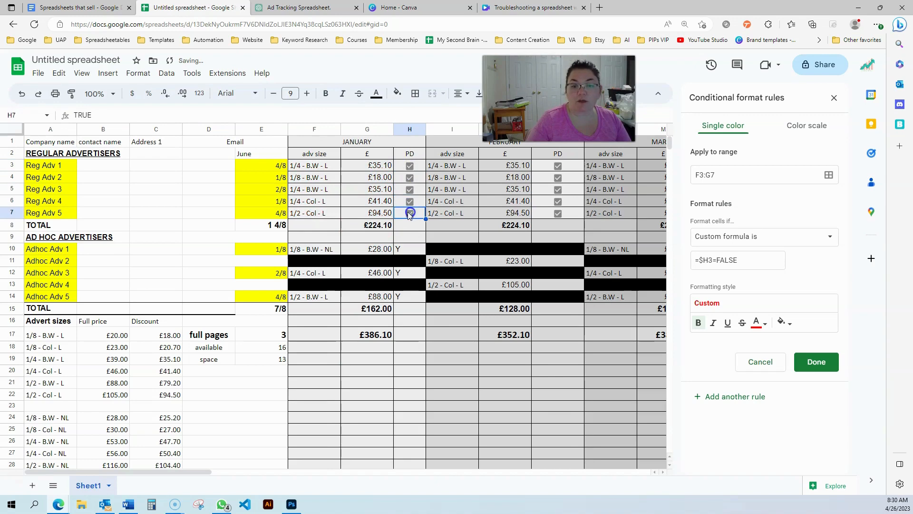
pyautogui.click(373, 225)
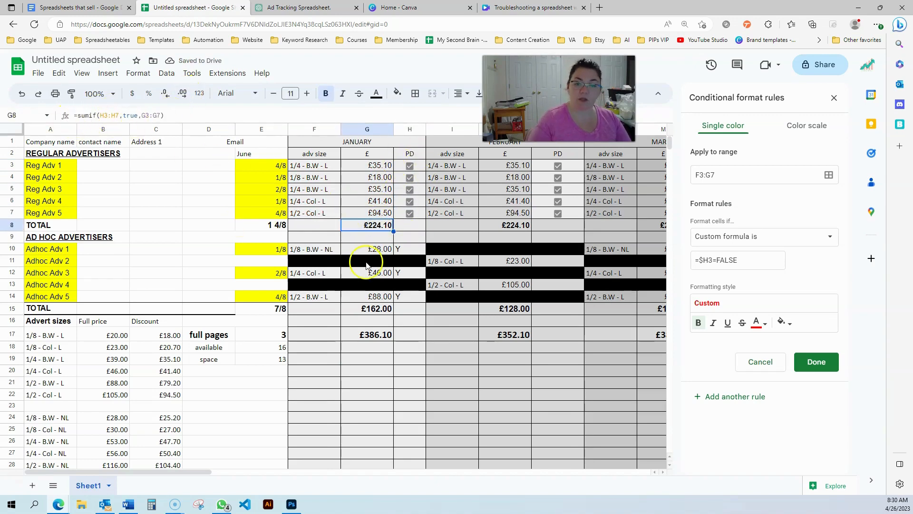
pyautogui.moveTo(359, 170); pyautogui.dragTo(364, 212)
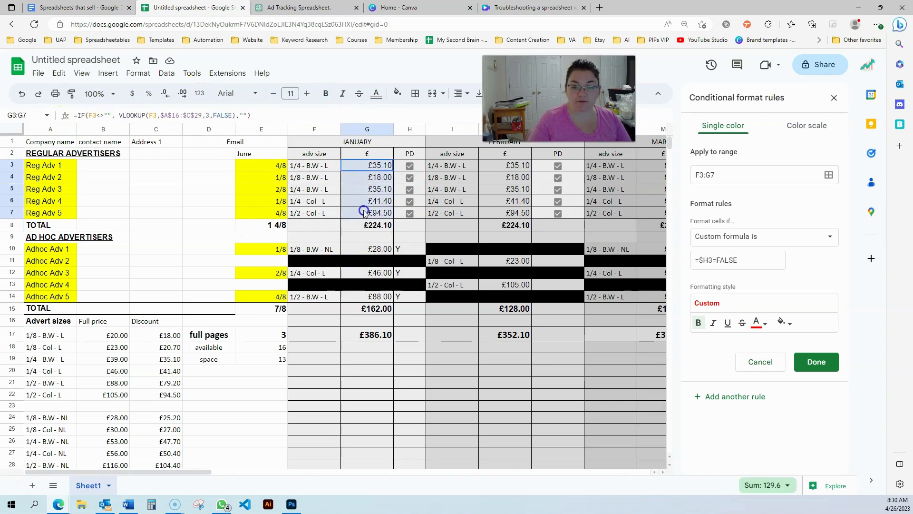
pyautogui.click(462, 191)
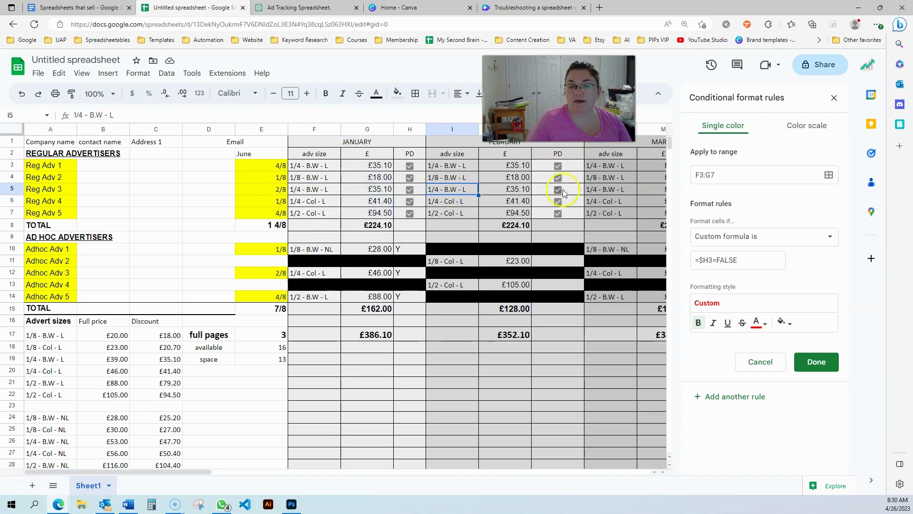
pyautogui.click(510, 167)
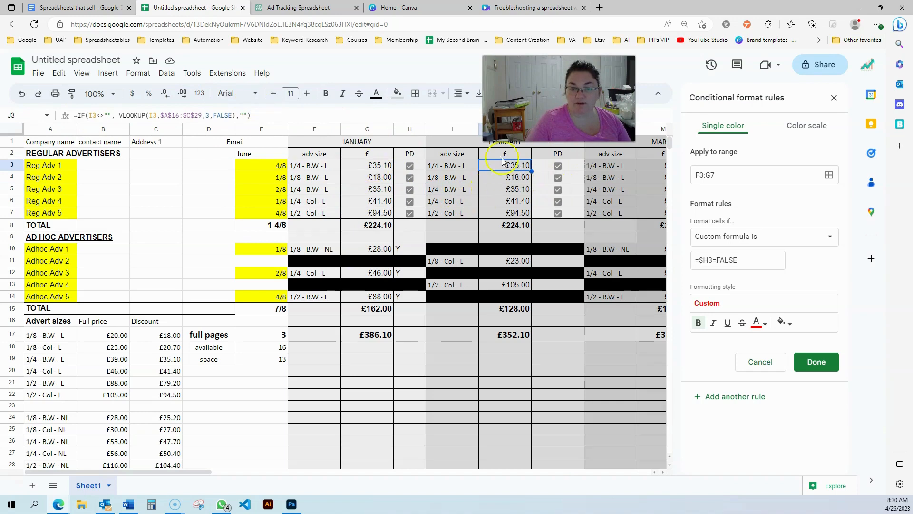
# Step: Copy the January regular advertisers' total in G8 and select the February total cell J8
pyautogui.click(382, 230)
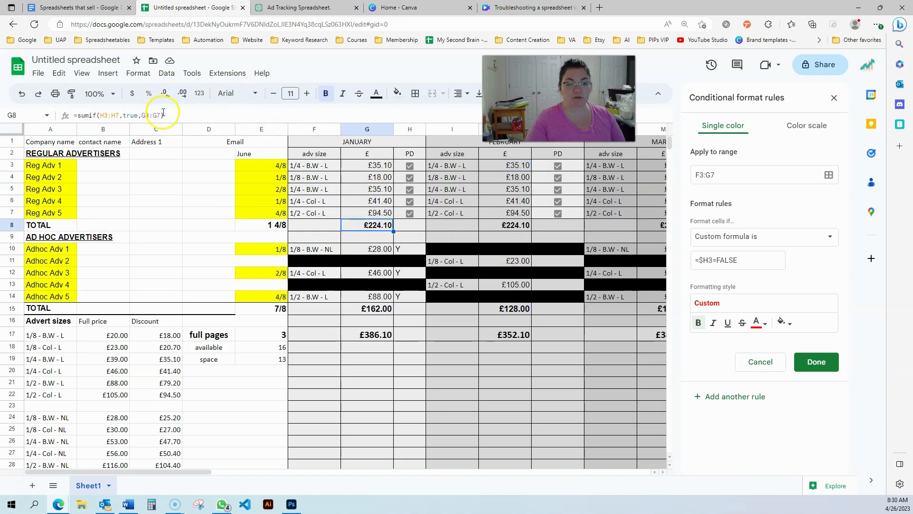
pyautogui.hotkey('ctrl', 'c')
pyautogui.click(512, 226)
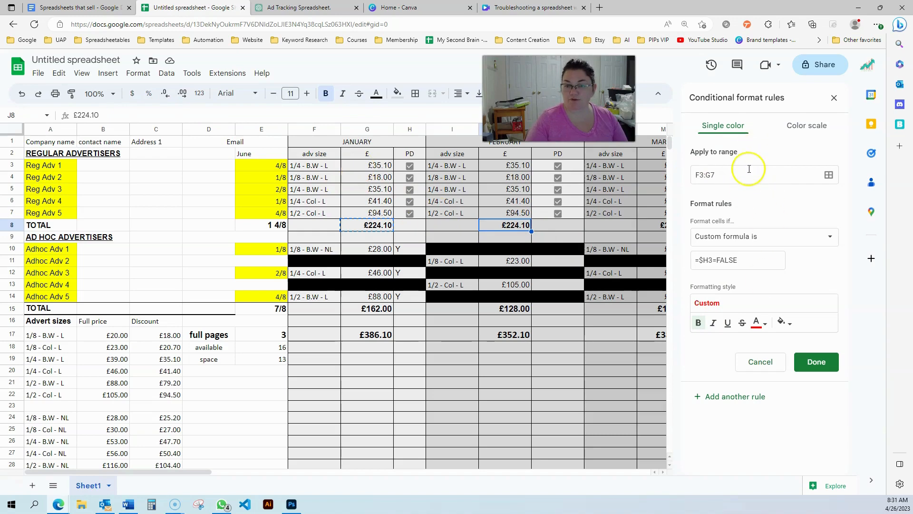
pyautogui.click(828, 175)
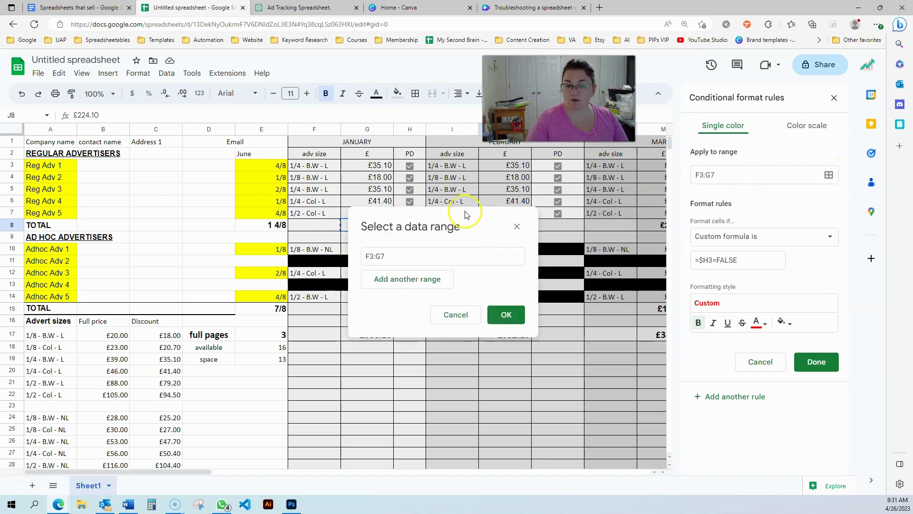
pyautogui.moveTo(466, 212); pyautogui.dragTo(225, 173)
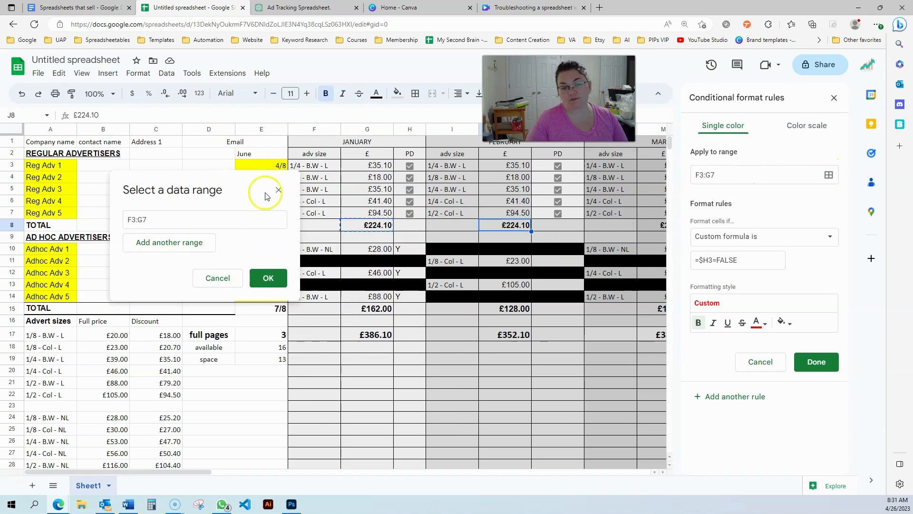
pyautogui.click(214, 282)
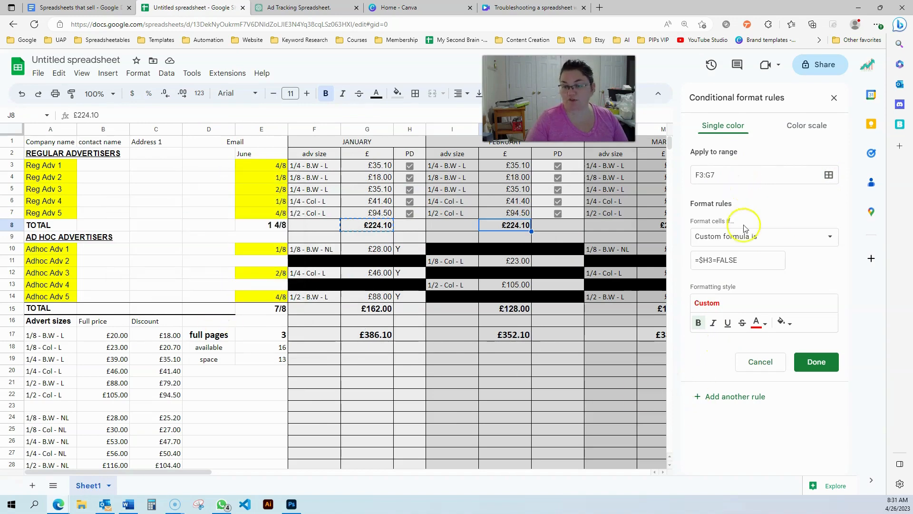
# Step: Add another conditional format rule for the February regular adverts, applying the custom formula =$K3=FALSE to range I3:J7
pyautogui.click(727, 400)
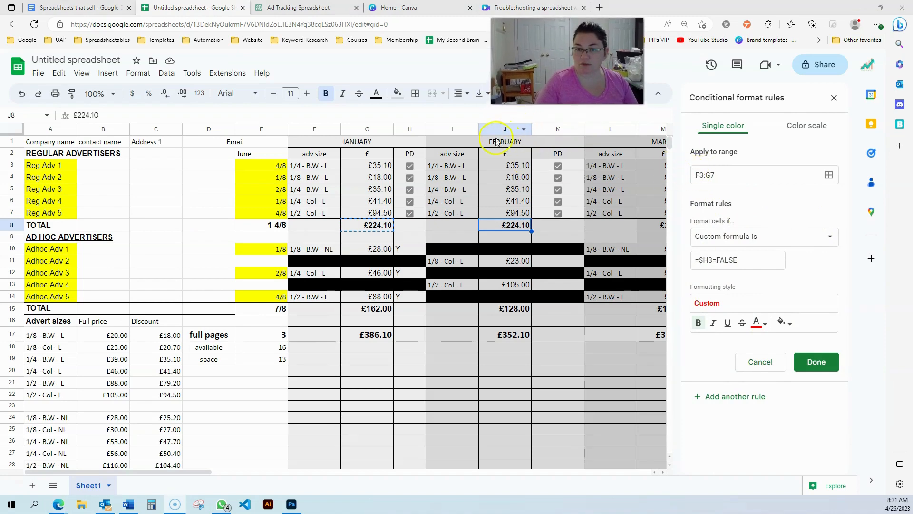
pyautogui.click(702, 174)
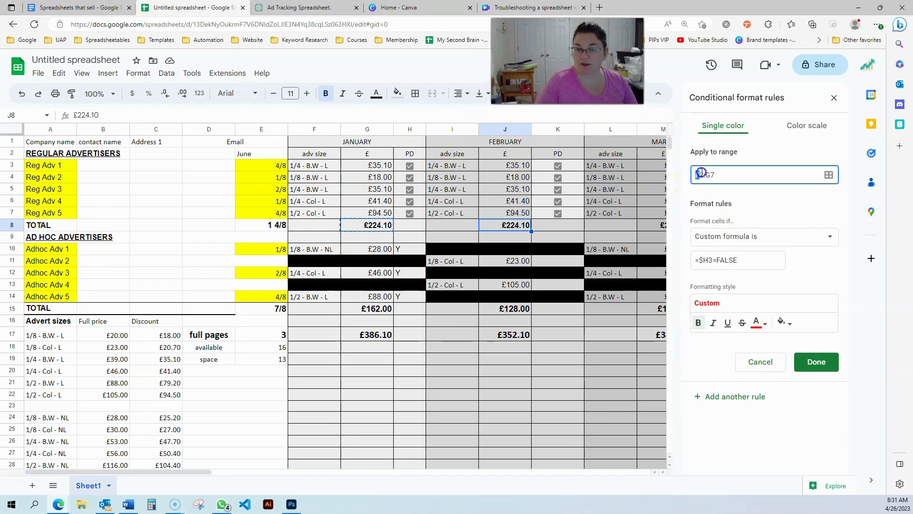
pyautogui.write('I')
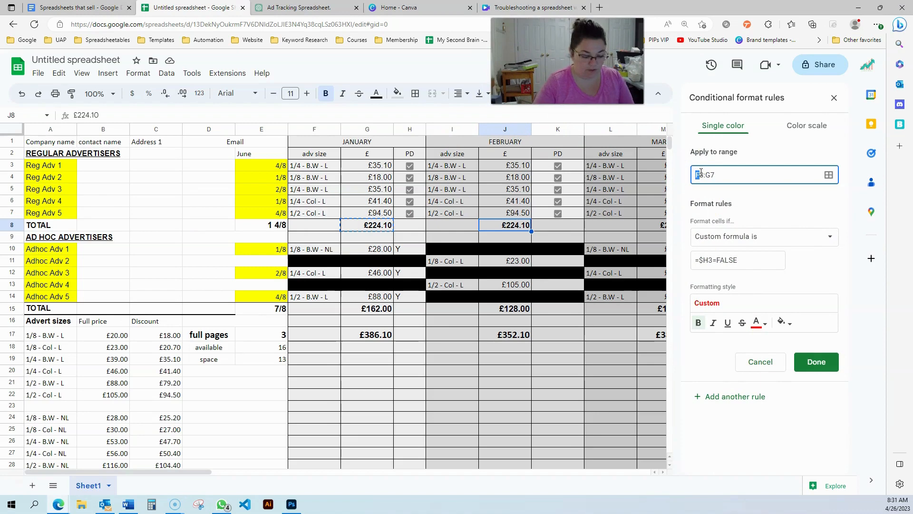
pyautogui.click(707, 174)
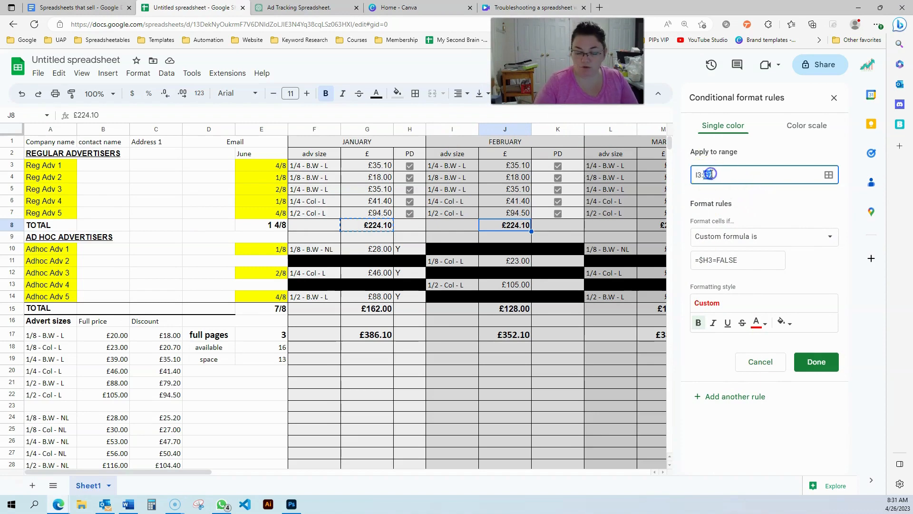
pyautogui.write('J')
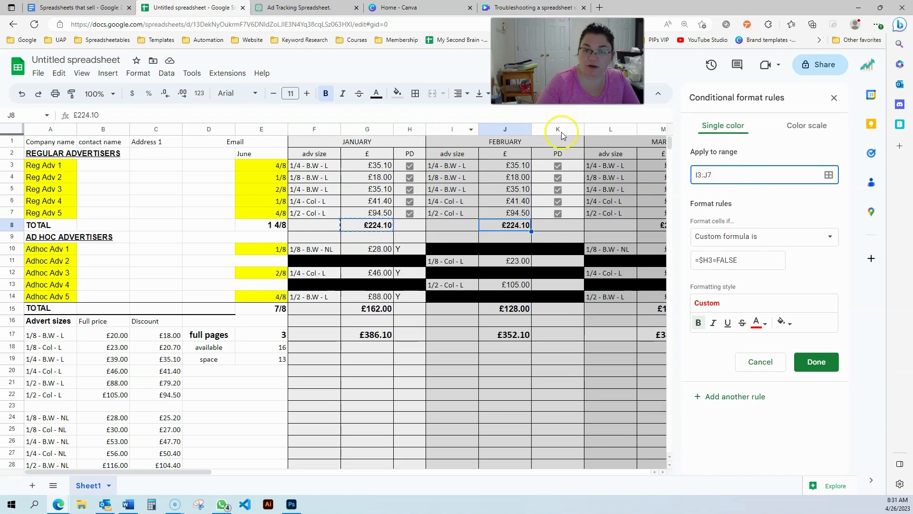
pyautogui.click(709, 262)
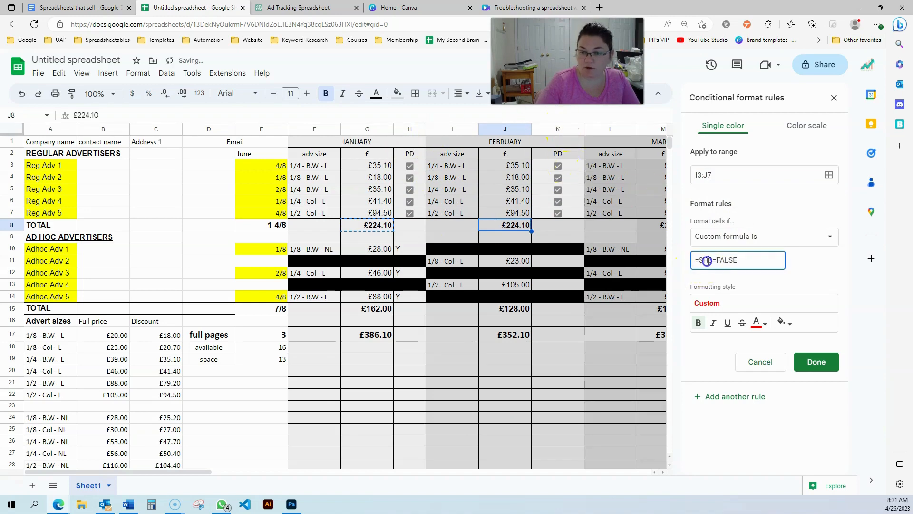
pyautogui.write('K')
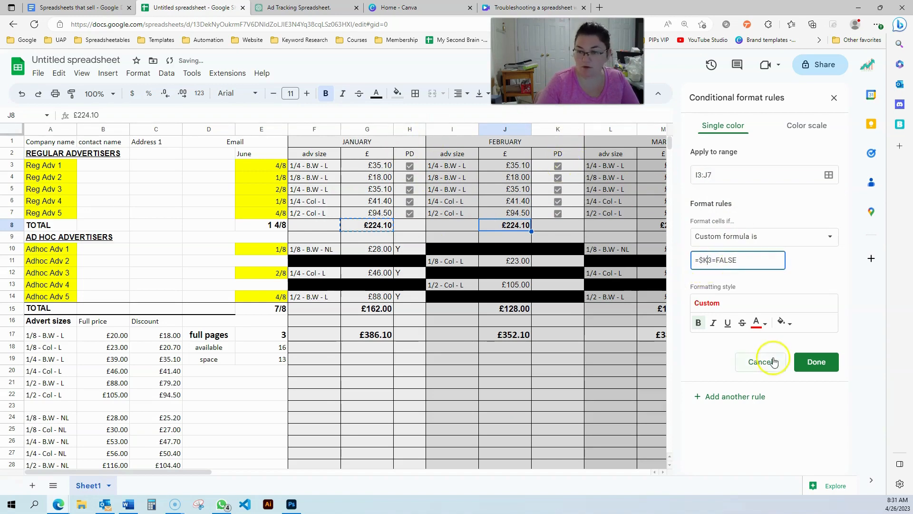
pyautogui.click(816, 363)
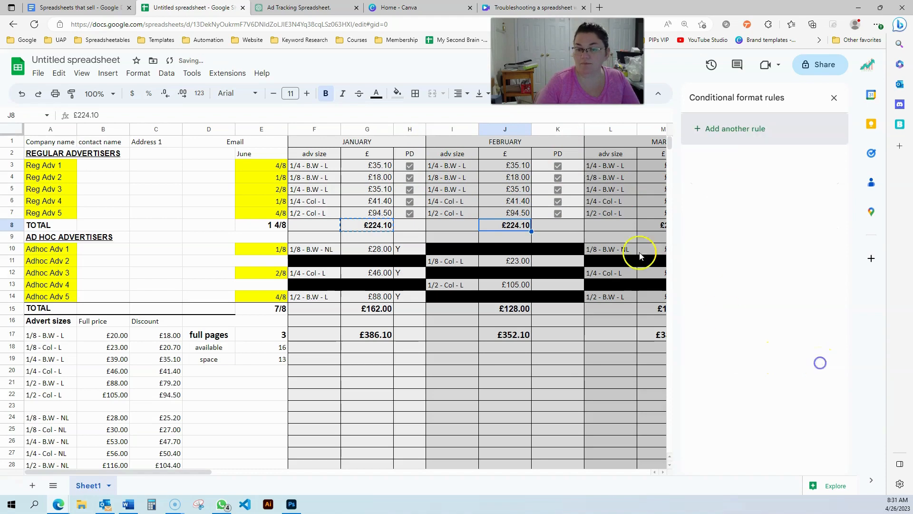
# Step: Untick the February PD checkboxes of all five regular advertisers to test the unpaid highlighting
pyautogui.click(558, 177)
pyautogui.click(558, 166)
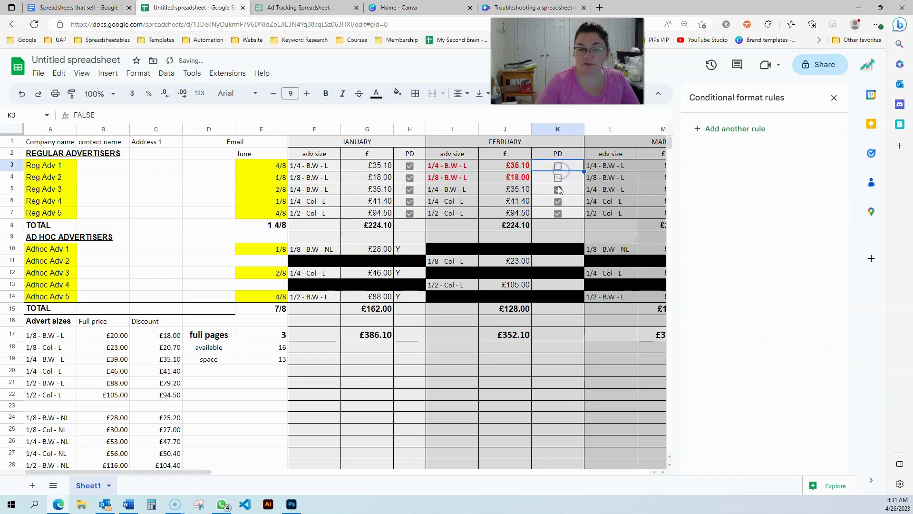
pyautogui.click(559, 189)
pyautogui.click(558, 201)
pyautogui.click(559, 213)
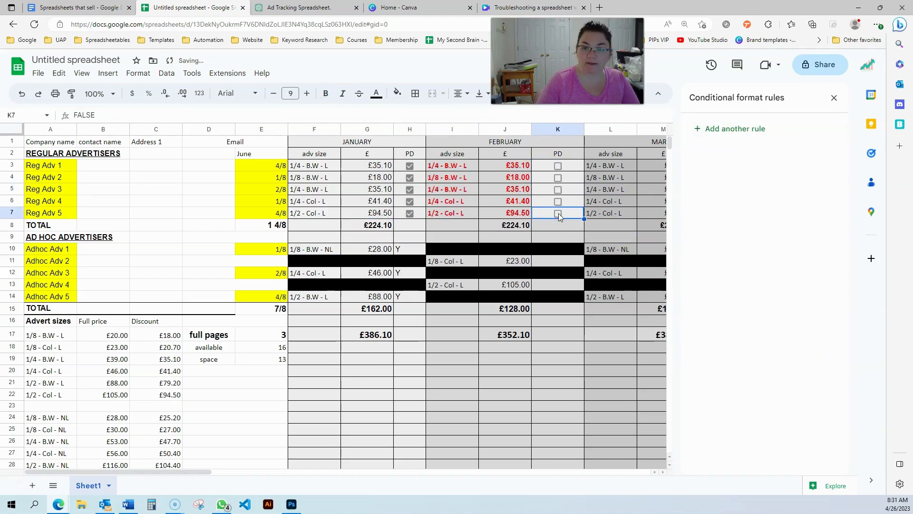
# Step: Copy the January regular advertisers' total in G8 and paste it into the February total cell J8
pyautogui.click(504, 226)
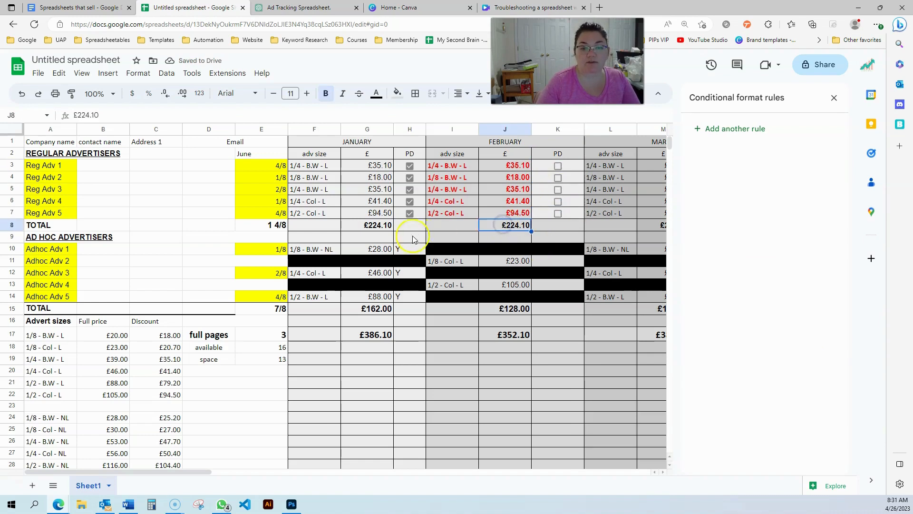
pyautogui.click(377, 228)
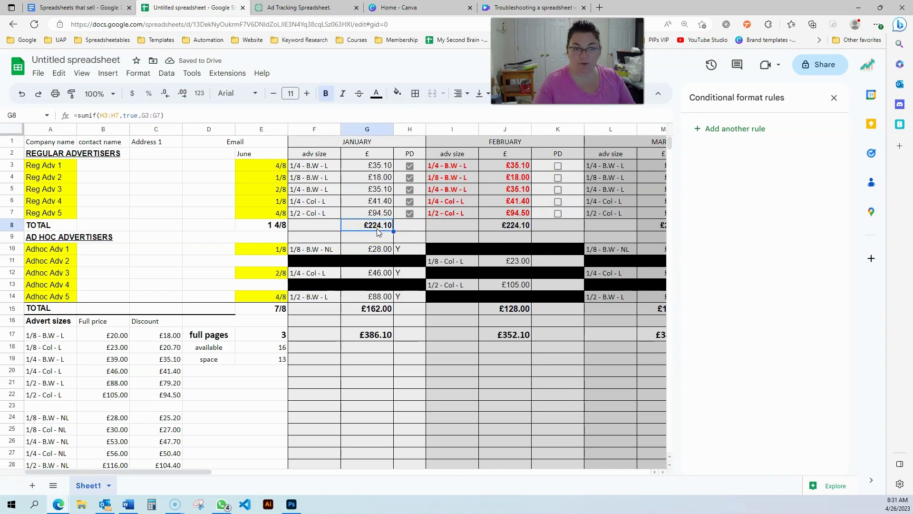
pyautogui.click(383, 231)
pyautogui.hotkey('ctrl', 'c')
pyautogui.click(511, 228)
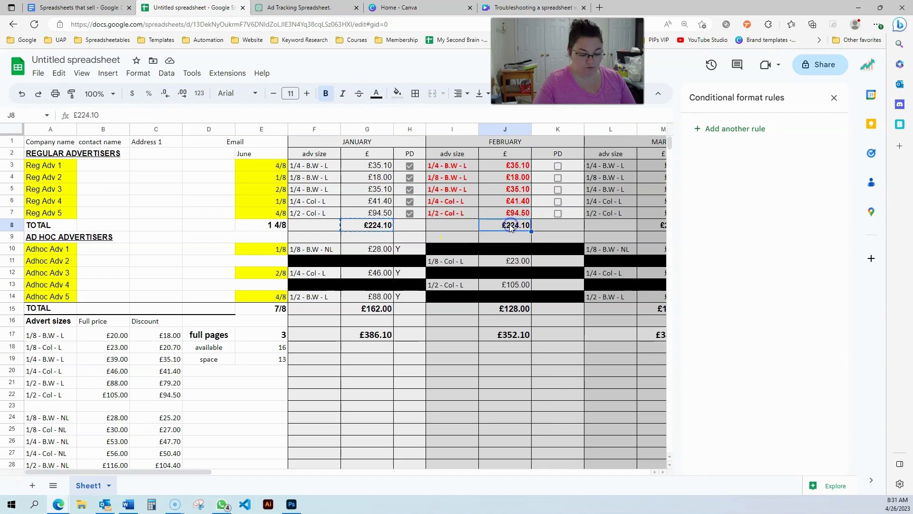
pyautogui.hotkey('ctrl', 'v')
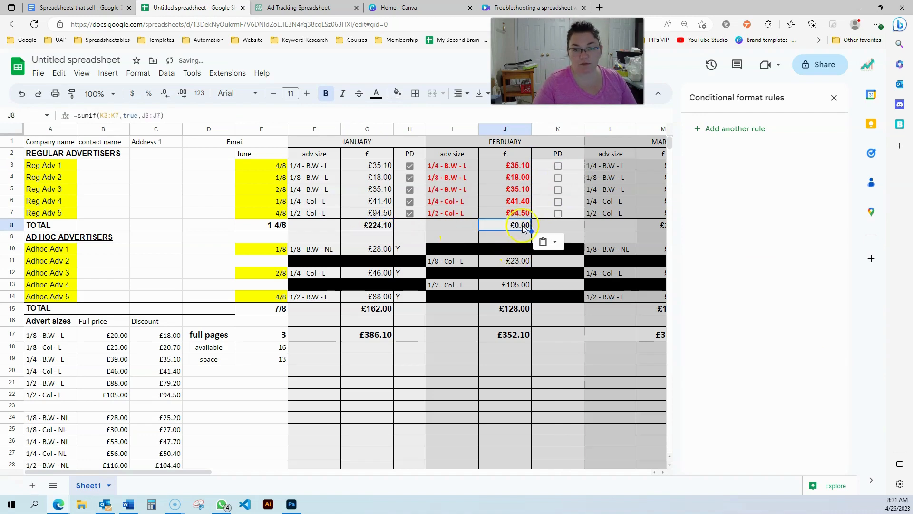
# Step: Try pasting only the values into the February total J8, and undo that paste
pyautogui.click(554, 242)
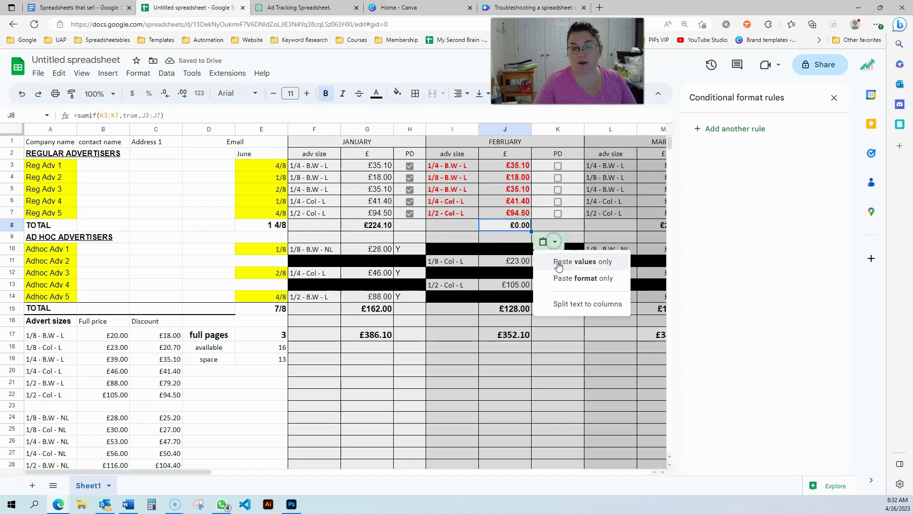
pyautogui.click(557, 262)
pyautogui.hotkey('ctrl', 'z')
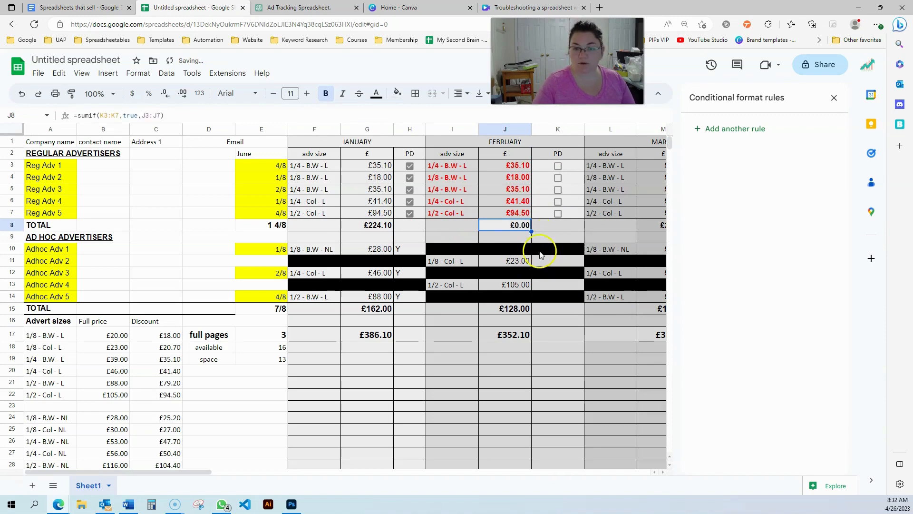
# Step: Try to carry the formatting of the January total G8 over to the February total J8 with Paint format
pyautogui.click(71, 93)
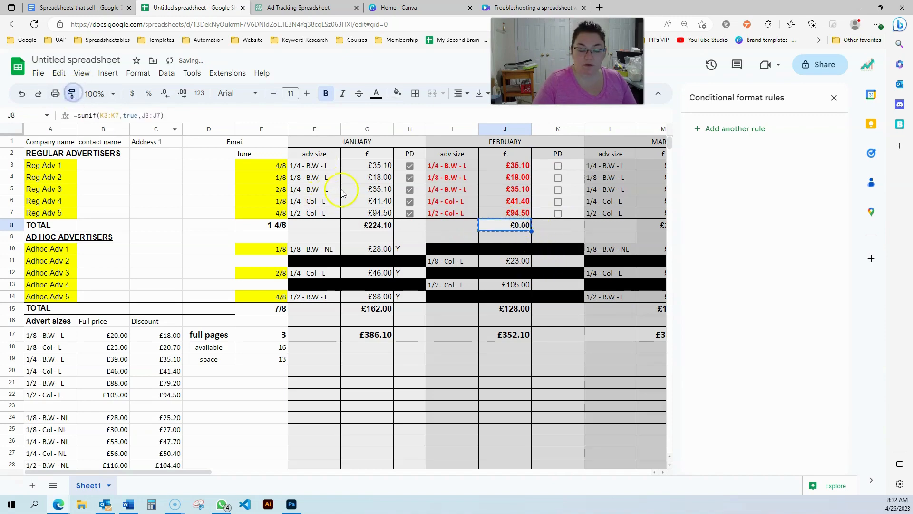
pyautogui.click(377, 224)
pyautogui.click(72, 93)
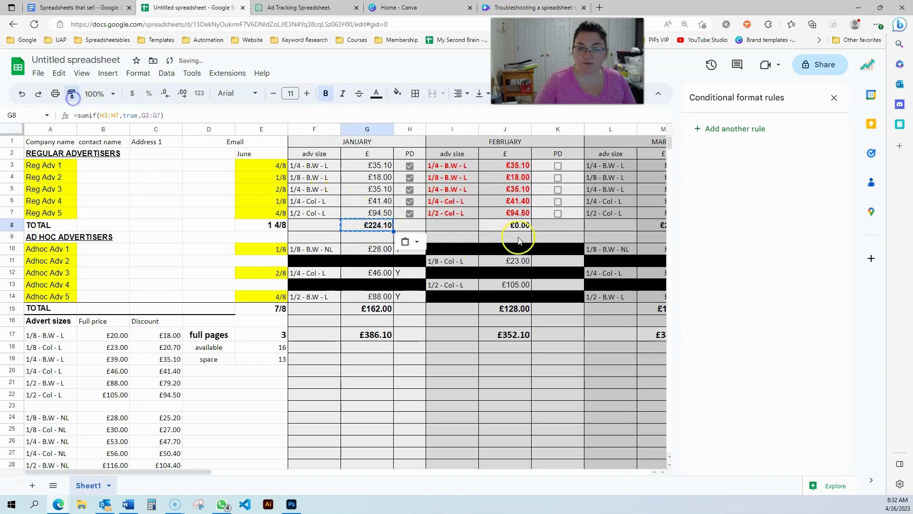
pyautogui.click(518, 225)
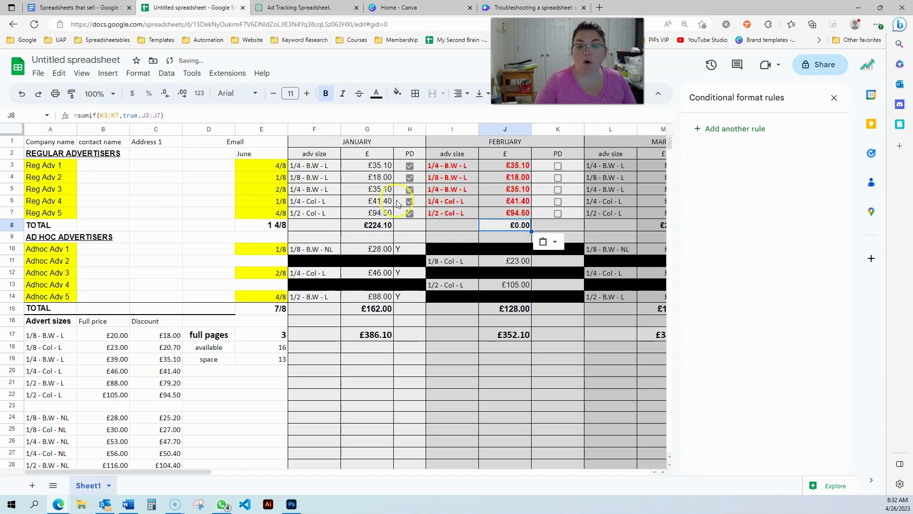
pyautogui.click(377, 224)
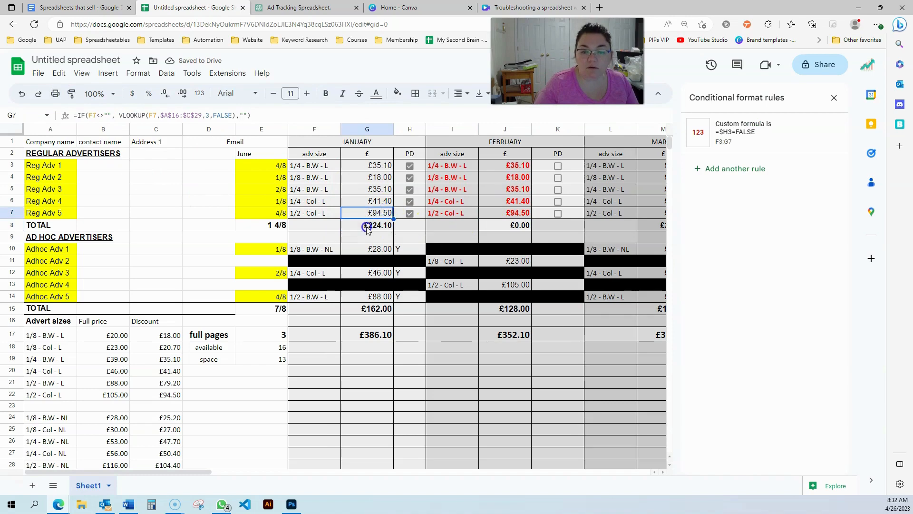
pyautogui.click(71, 93)
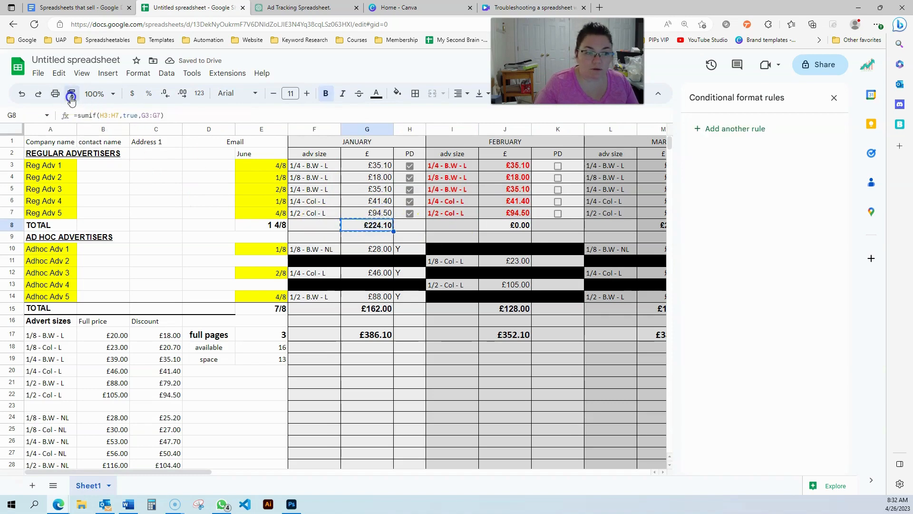
pyautogui.click(505, 229)
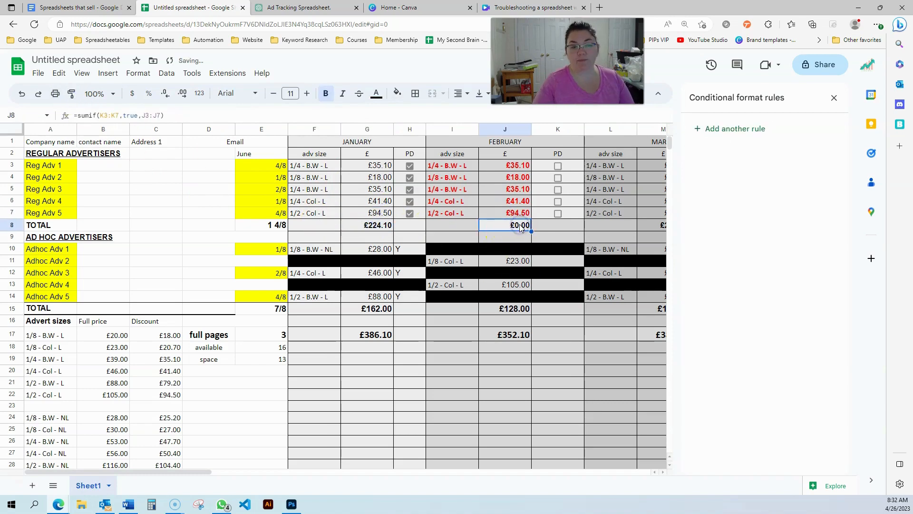
# Step: Copy the formula text =sumif(H3:H7,true,G3:G7) from G8 and replace the contents of the February total J8 with it
pyautogui.click(376, 223)
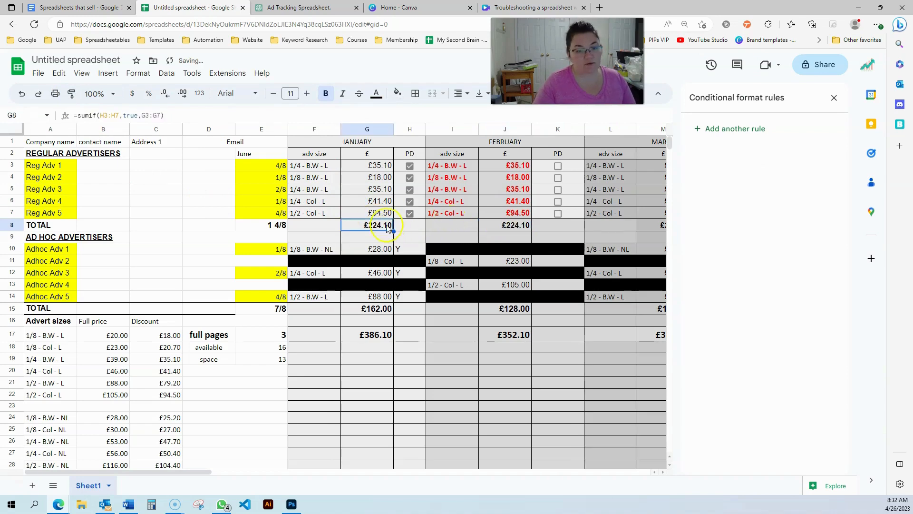
pyautogui.tripleClick(161, 115)
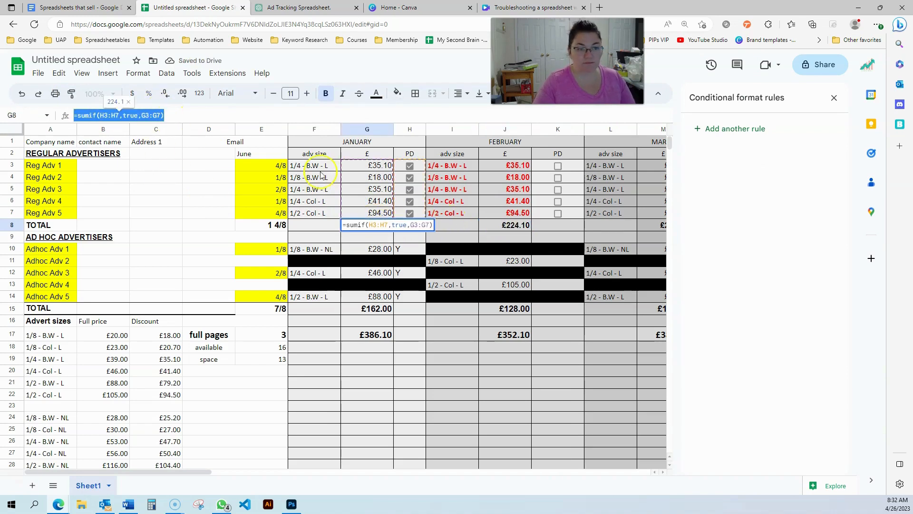
pyautogui.click(492, 225)
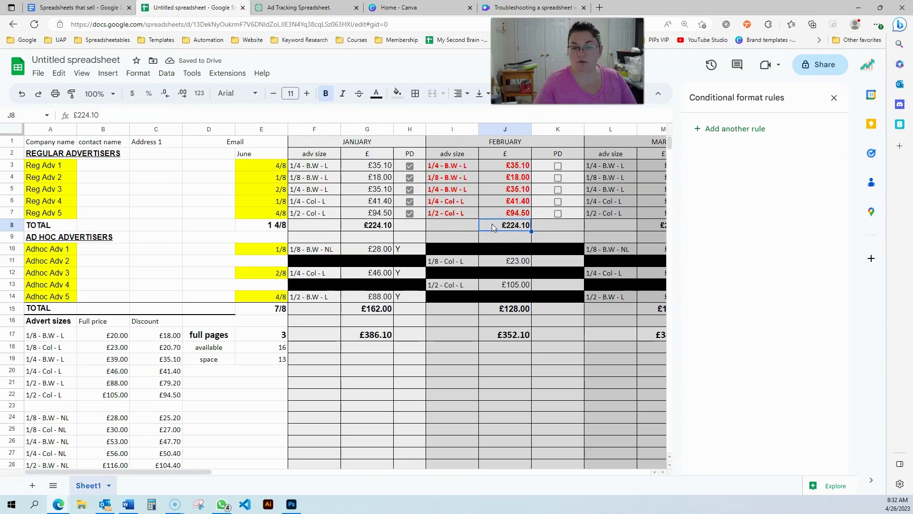
pyautogui.moveTo(118, 114); pyautogui.dragTo(34, 113)
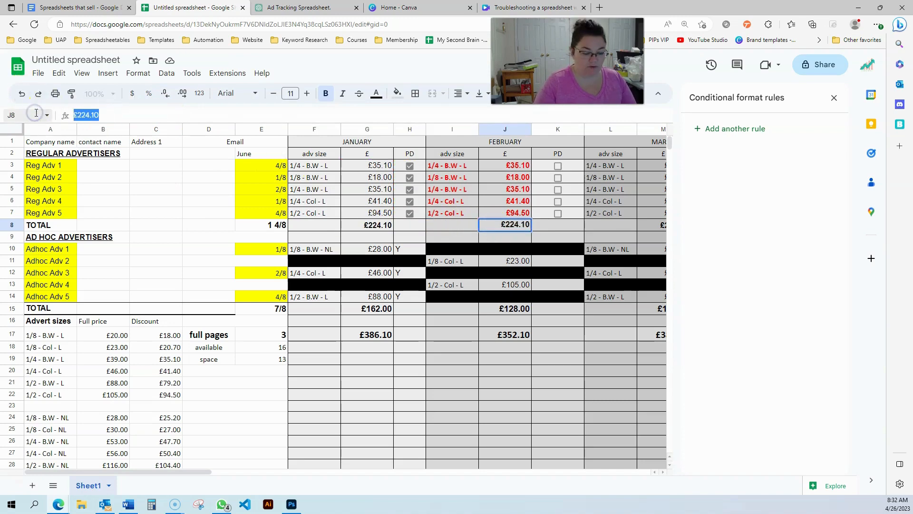
pyautogui.write('224.1')
pyautogui.press('Return')
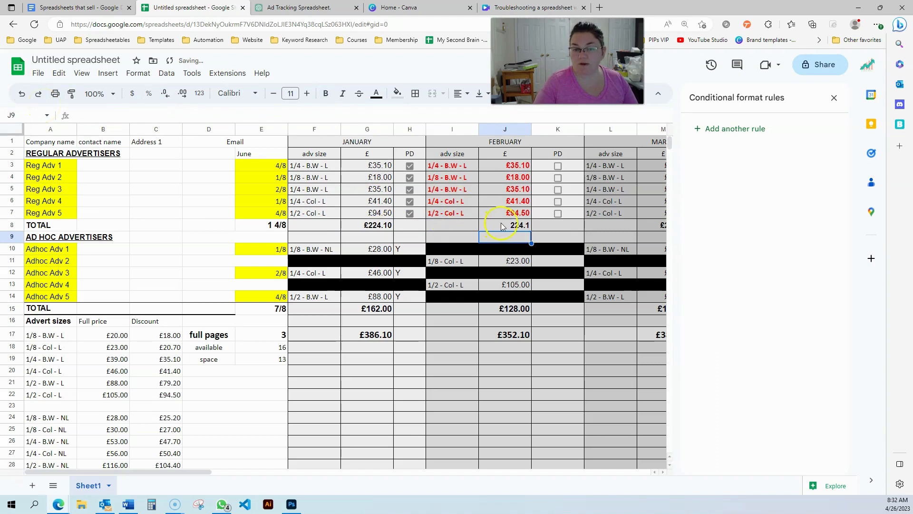
# Step: Change the ranges in J8 to February's checkboxes K3:K7 and prices J3:J7, giving =sumif(K3:K7,true,J3:J7)
pyautogui.click(501, 224)
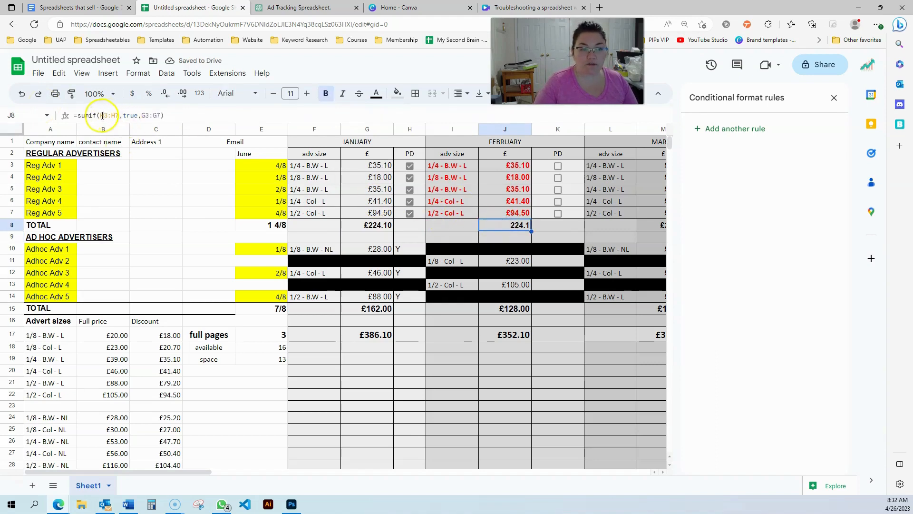
pyautogui.moveTo(102, 115); pyautogui.dragTo(108, 116)
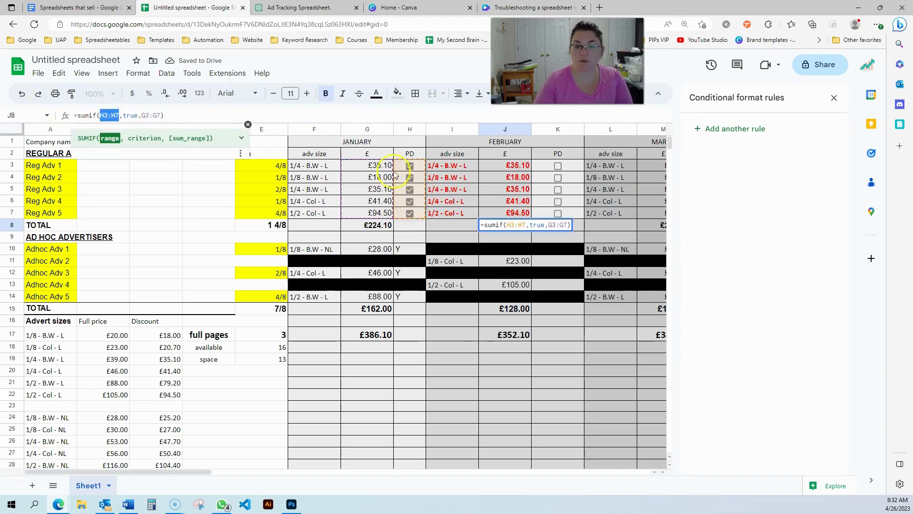
pyautogui.press('BackSpace')
pyautogui.moveTo(576, 166); pyautogui.dragTo(568, 226)
pyautogui.doubleClick(554, 225)
pyautogui.moveTo(505, 166); pyautogui.dragTo(503, 213)
pyautogui.press('Return')
# Step: Test the February total in J8 by ticking the February PD checkboxes for Reg Adv 5 and Reg Adv 4
pyautogui.click(557, 213)
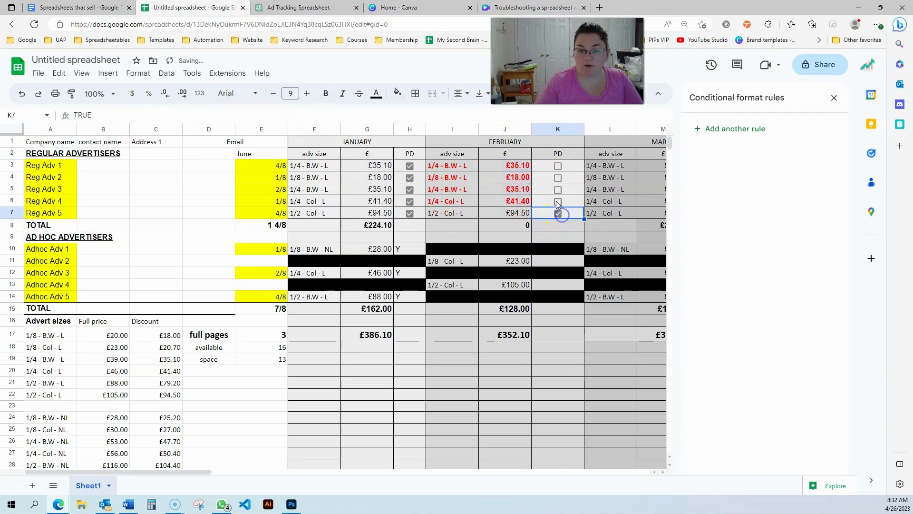
pyautogui.click(558, 201)
pyautogui.click(524, 227)
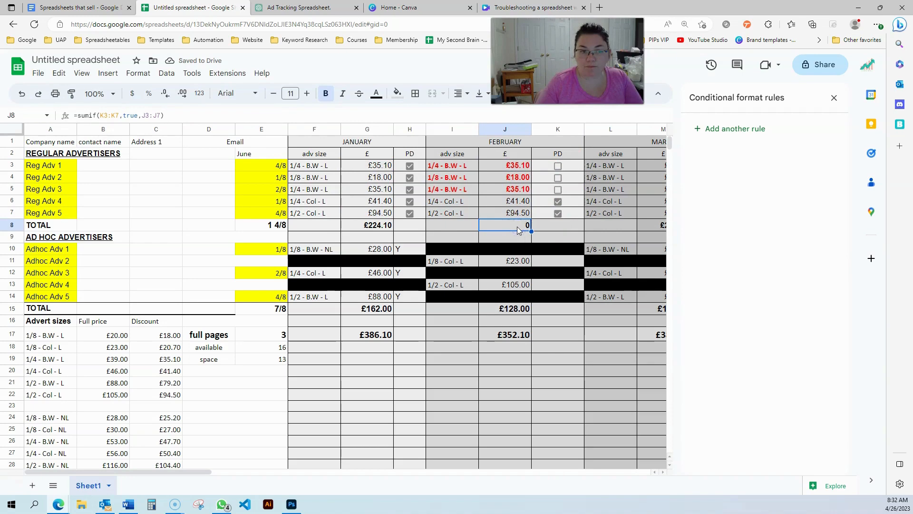
# Step: Inspect the SUMIF formula and its ranges in J8, and the Reg Adv 1 price formula in J3
pyautogui.doubleClick(517, 226)
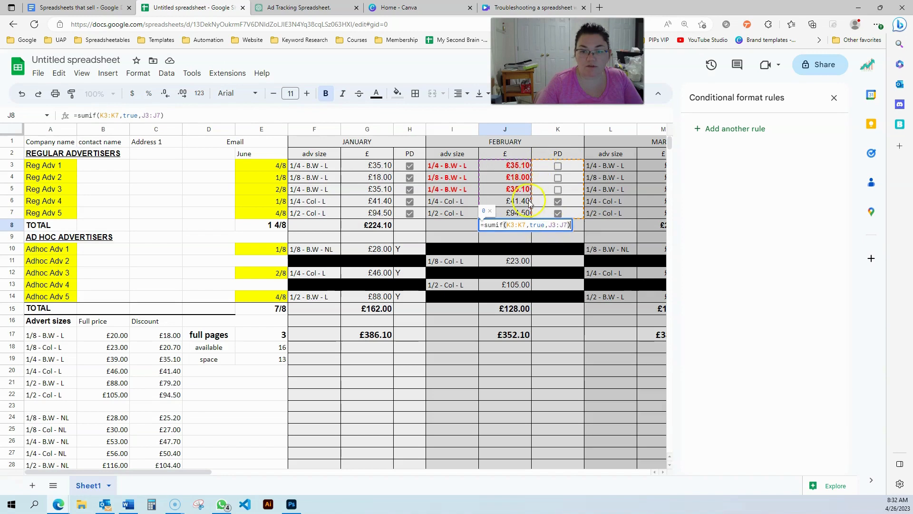
pyautogui.press('Escape')
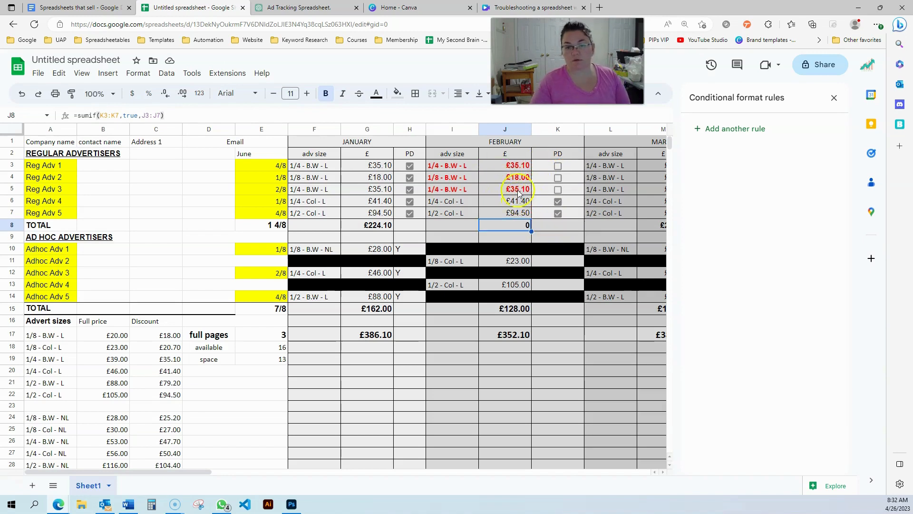
pyautogui.click(513, 167)
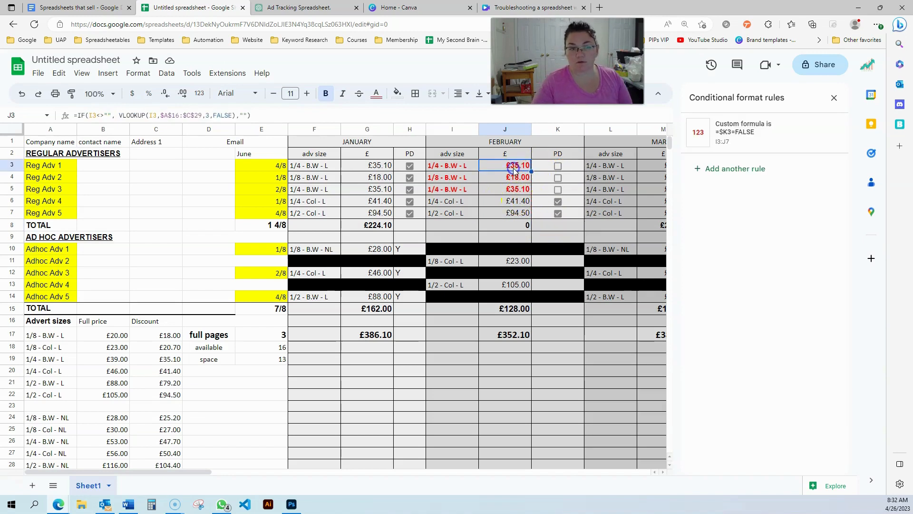
pyautogui.click(519, 225)
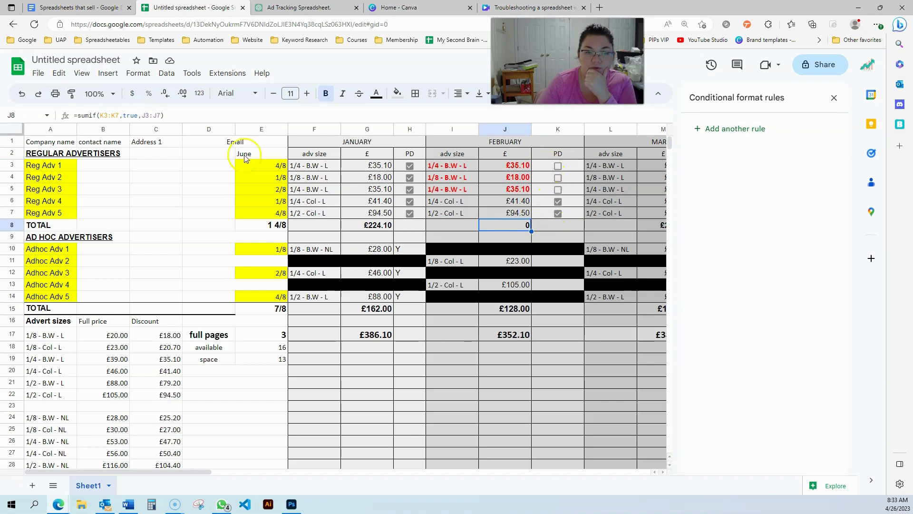
# Step: Check the February price cells and fill the VLOOKUP price formula from J3 down through J7
pyautogui.click(513, 171)
pyautogui.click(508, 214)
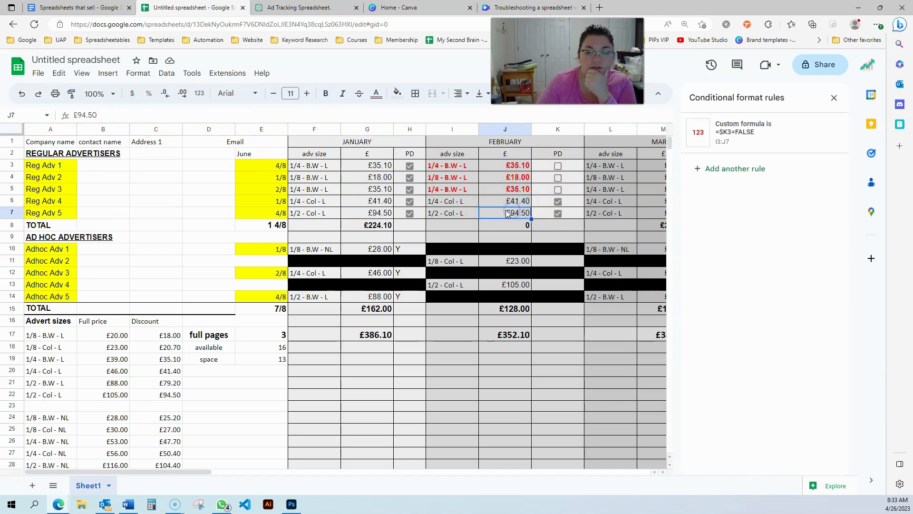
pyautogui.moveTo(496, 172); pyautogui.dragTo(495, 214)
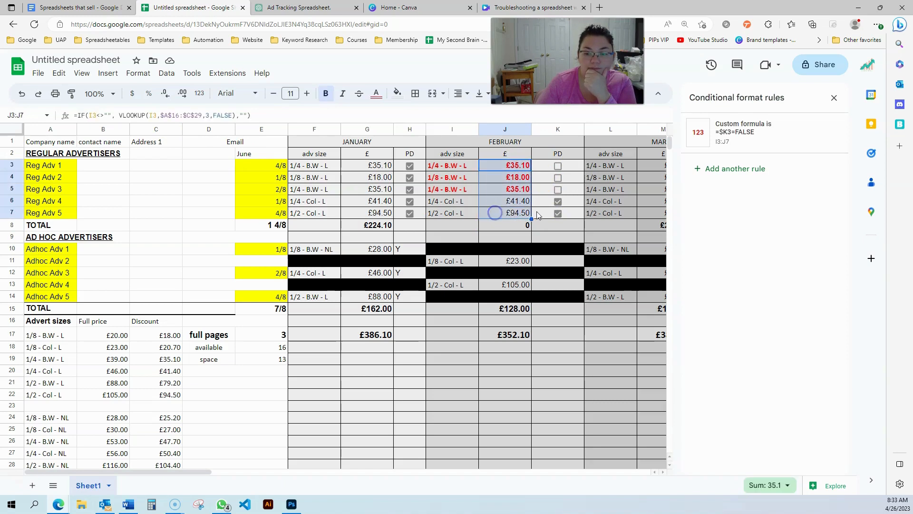
pyautogui.click(512, 172)
pyautogui.click(504, 179)
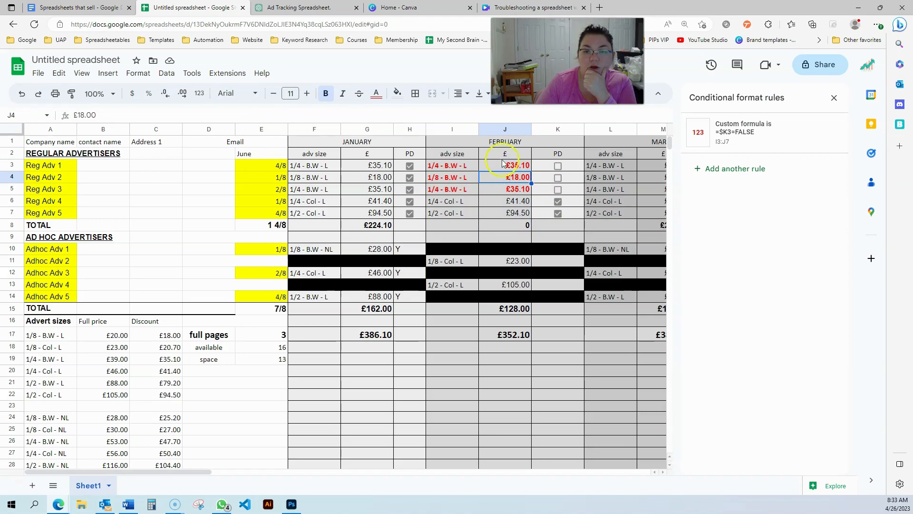
pyautogui.click(503, 163)
pyautogui.moveTo(531, 172); pyautogui.dragTo(529, 210)
pyautogui.click(510, 178)
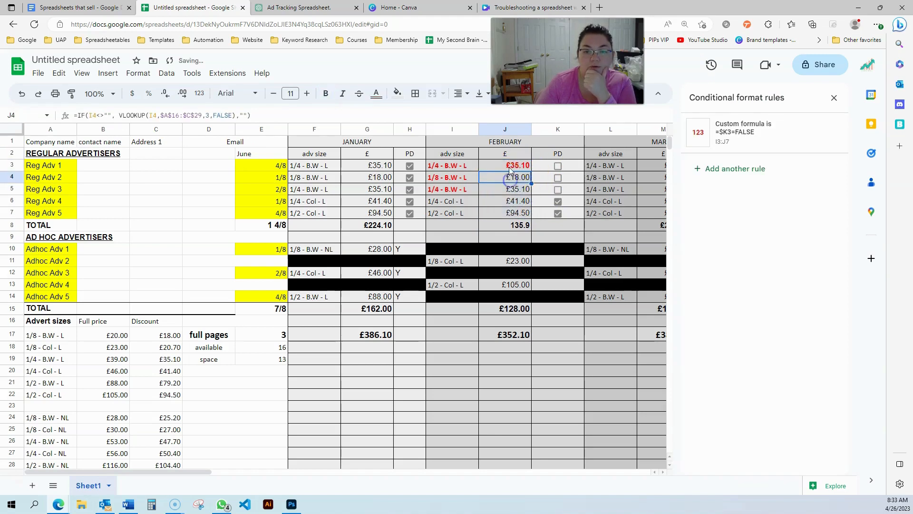
pyautogui.click(510, 165)
pyautogui.click(512, 190)
pyautogui.click(510, 209)
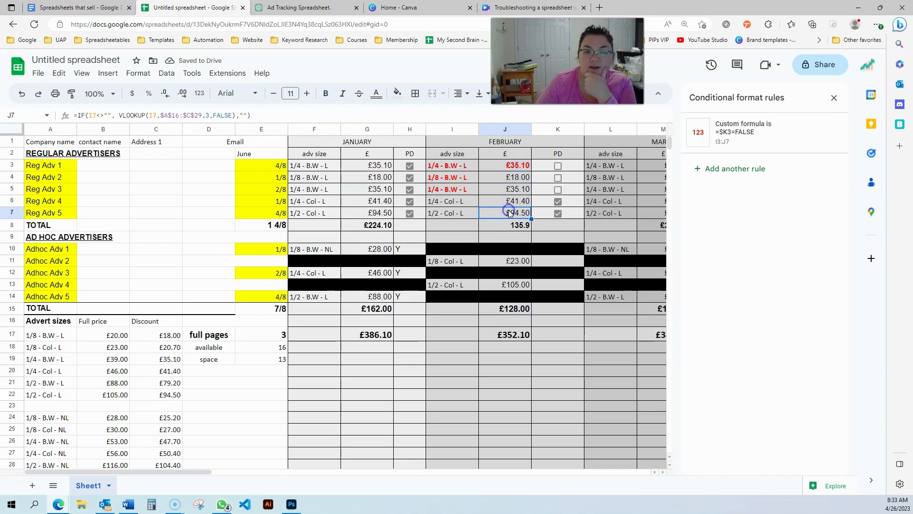
pyautogui.click(510, 167)
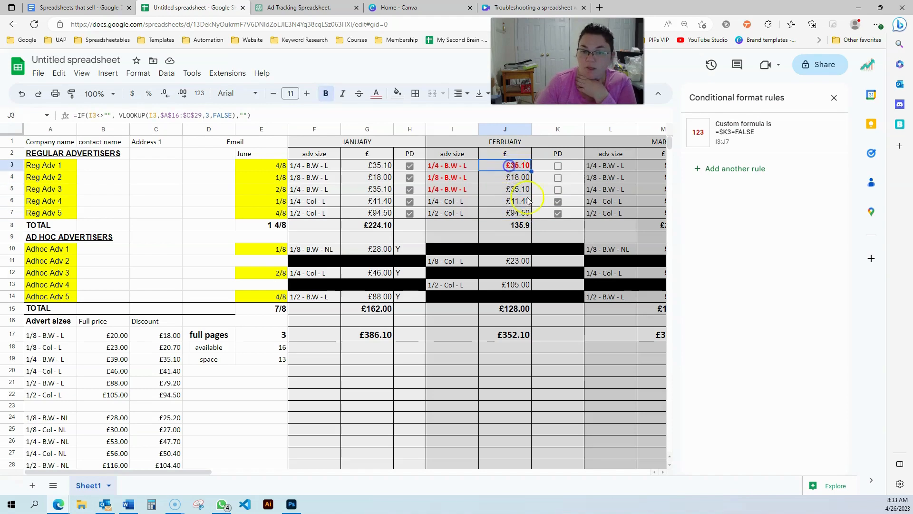
# Step: Format the February regular advertisers' total in J8 as British Pound Sterling
pyautogui.click(521, 226)
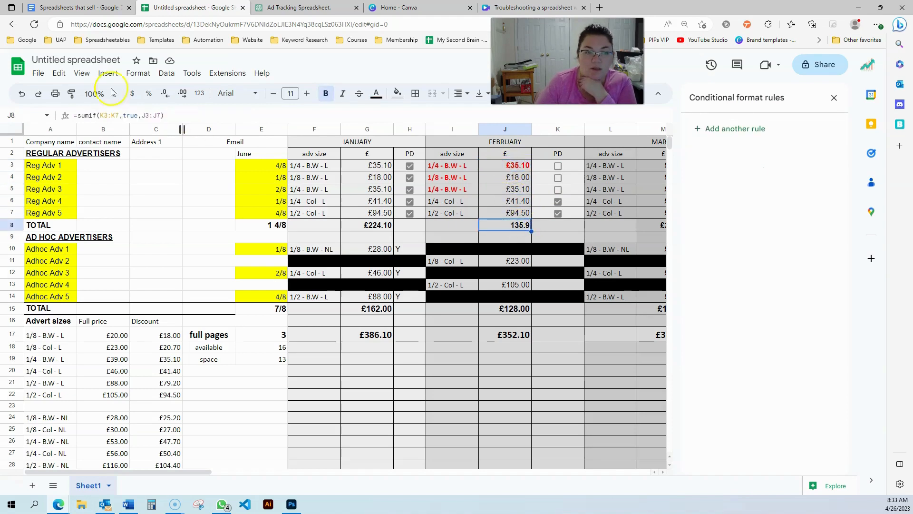
pyautogui.click(129, 76)
pyautogui.moveTo(267, 119)
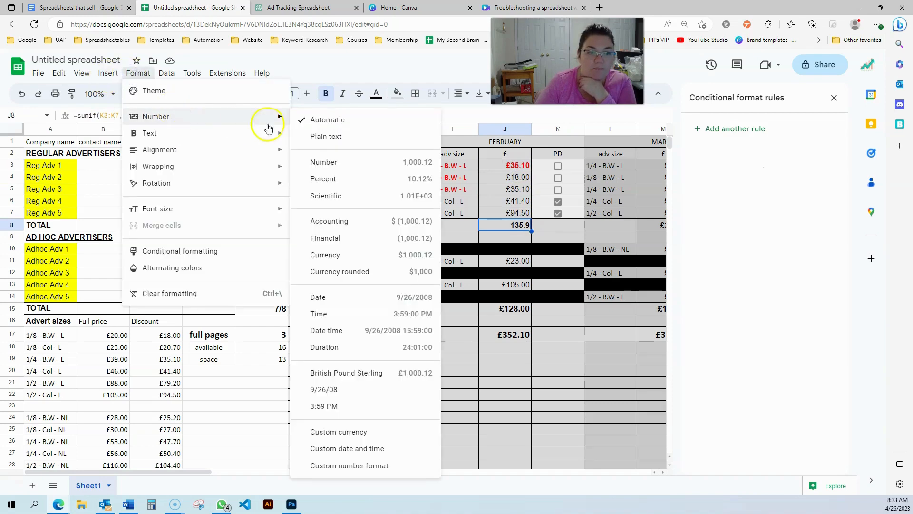
pyautogui.click(372, 382)
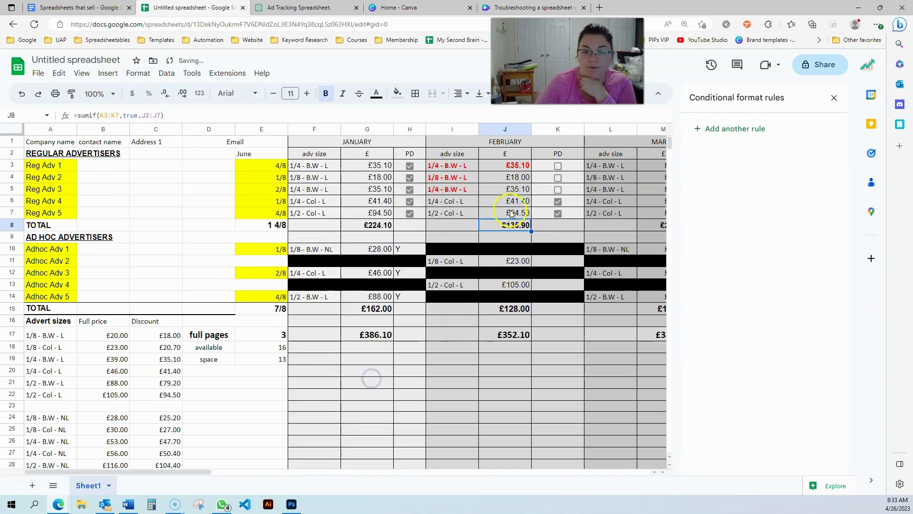
# Step: Test the February total by ticking the PD checkboxes for Reg Adv 1 to 3 and unticking those for Reg Adv 1 to 4
pyautogui.moveTo(505, 165); pyautogui.dragTo(504, 212)
pyautogui.click(499, 224)
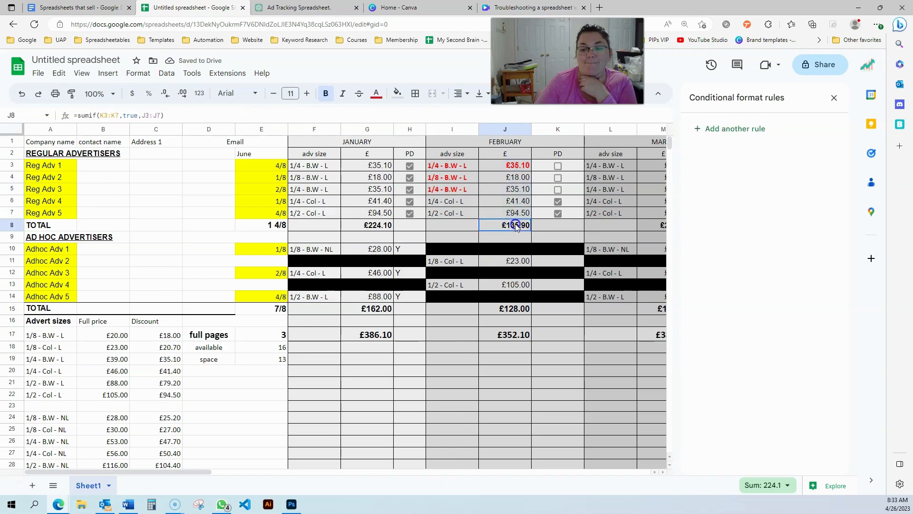
pyautogui.click(557, 191)
pyautogui.click(558, 177)
pyautogui.click(558, 165)
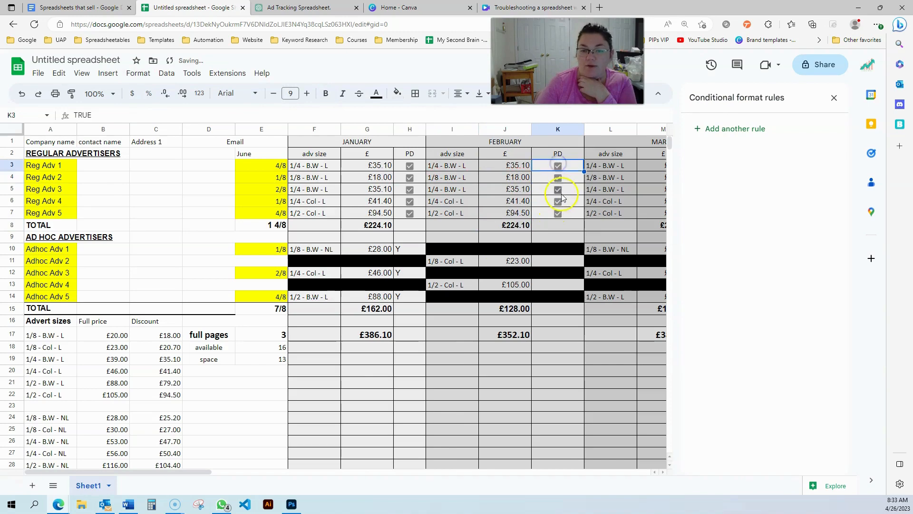
pyautogui.click(558, 189)
pyautogui.click(558, 177)
pyautogui.click(558, 165)
pyautogui.click(558, 201)
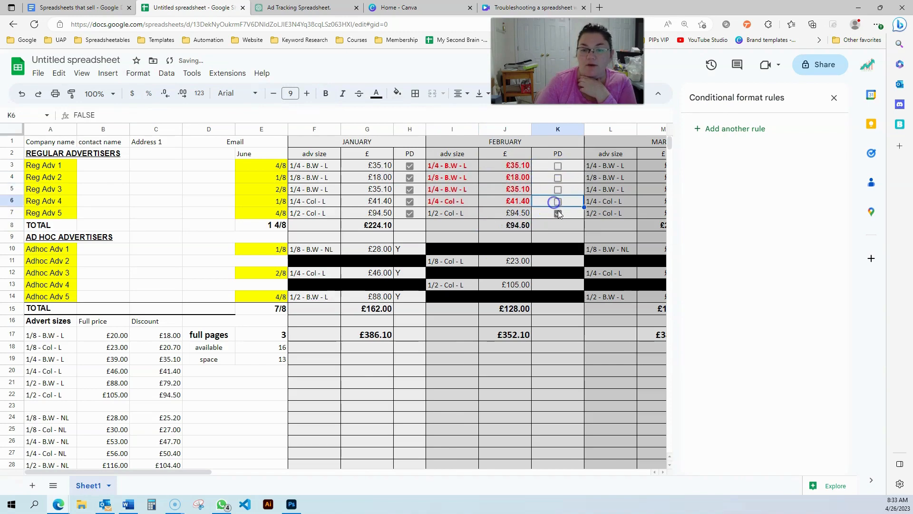
pyautogui.click(456, 202)
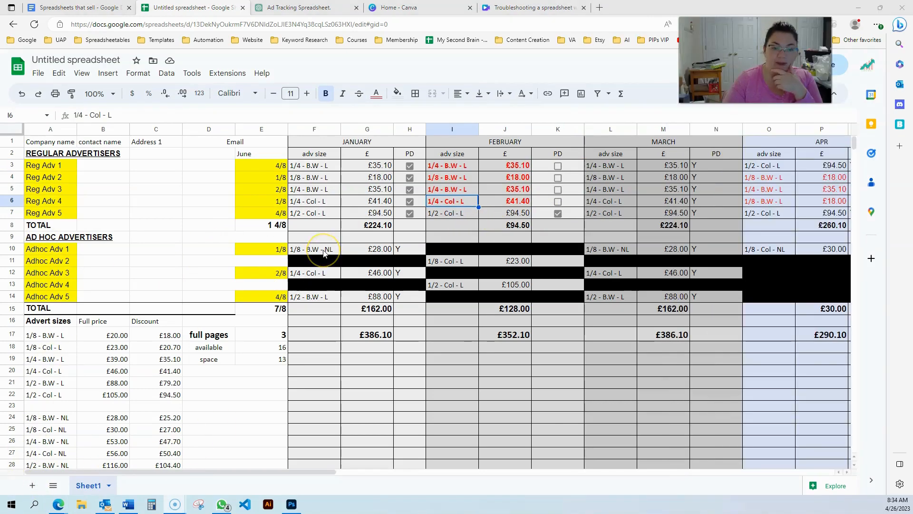
# Step: Copy the text of the VLOOKUP price formula in G3 and open Adhoc Adv 1's January price in G10 for editing
pyautogui.click(358, 249)
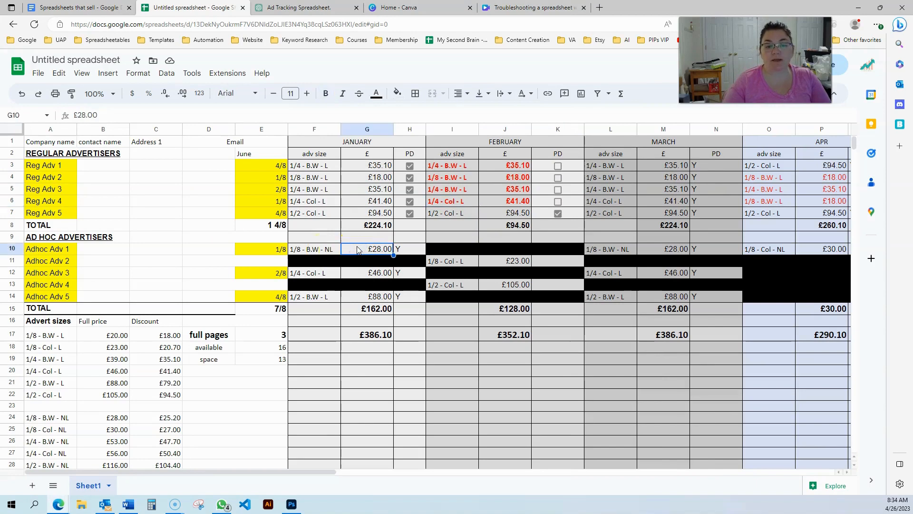
pyautogui.click(380, 169)
pyautogui.moveTo(261, 118); pyautogui.dragTo(74, 115)
pyautogui.hotkey('ctrl', 'c')
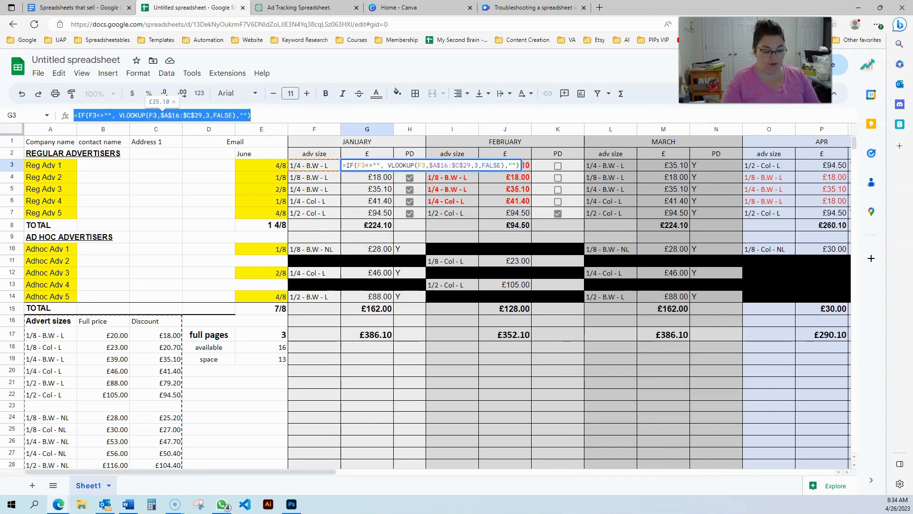
pyautogui.press('Escape')
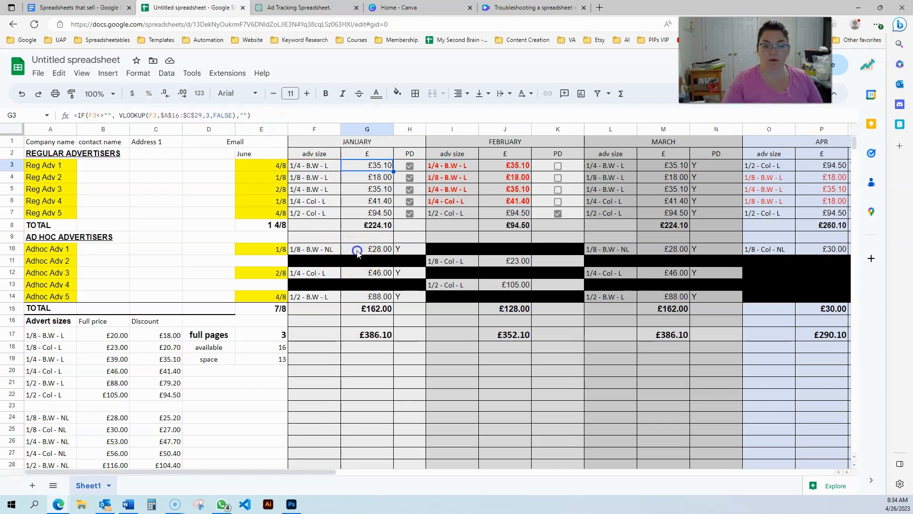
pyautogui.click(358, 250)
pyautogui.click(125, 117)
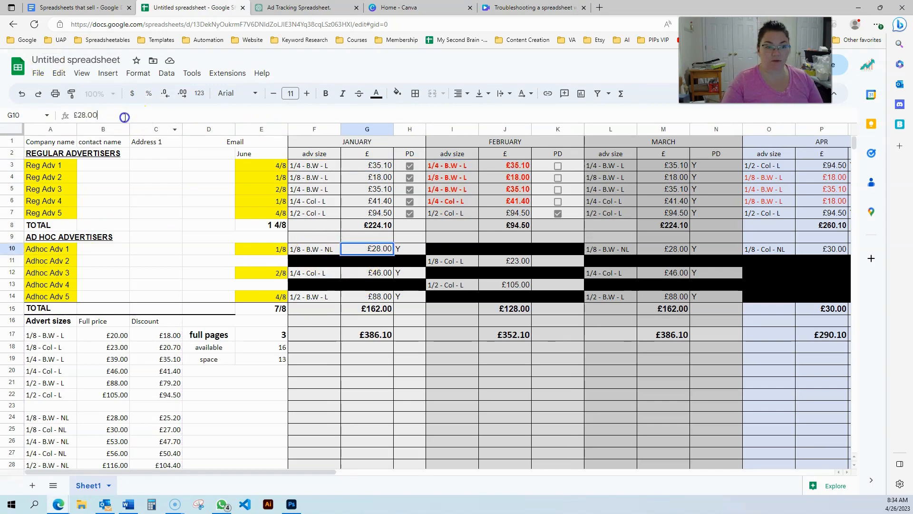
# Step: Replace the price in G10 with the copied IF/VLOOKUP formula and change both of its F3 references to F10
pyautogui.hotkey('ctrl', 'a')
pyautogui.hotkey('ctrl', 'v')
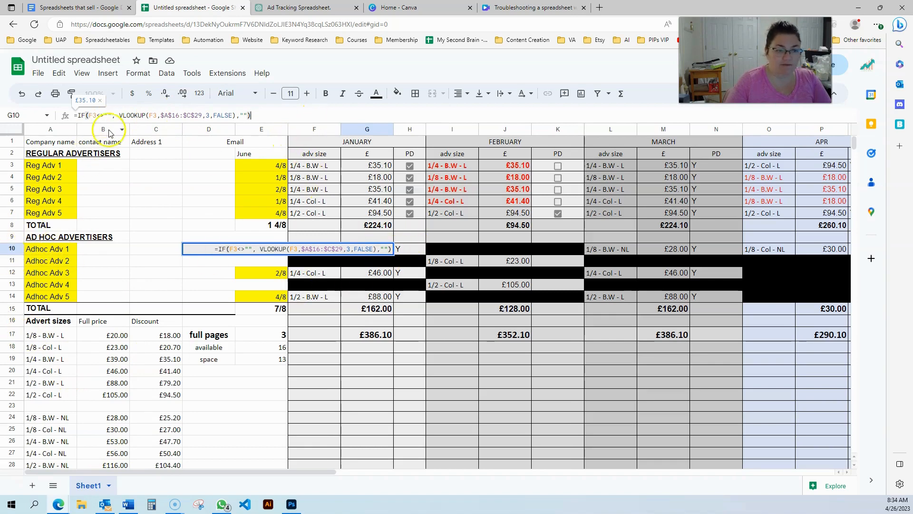
pyautogui.doubleClick(95, 116)
pyautogui.write('F10')
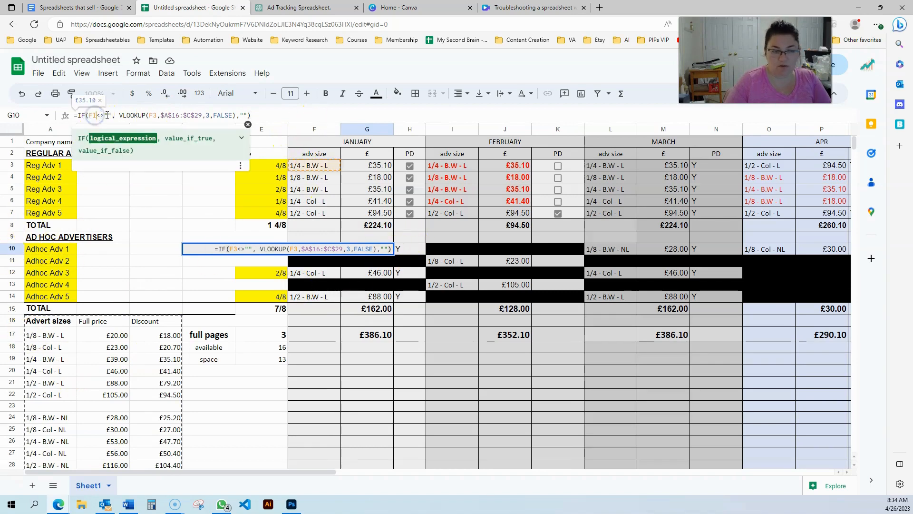
pyautogui.doubleClick(156, 115)
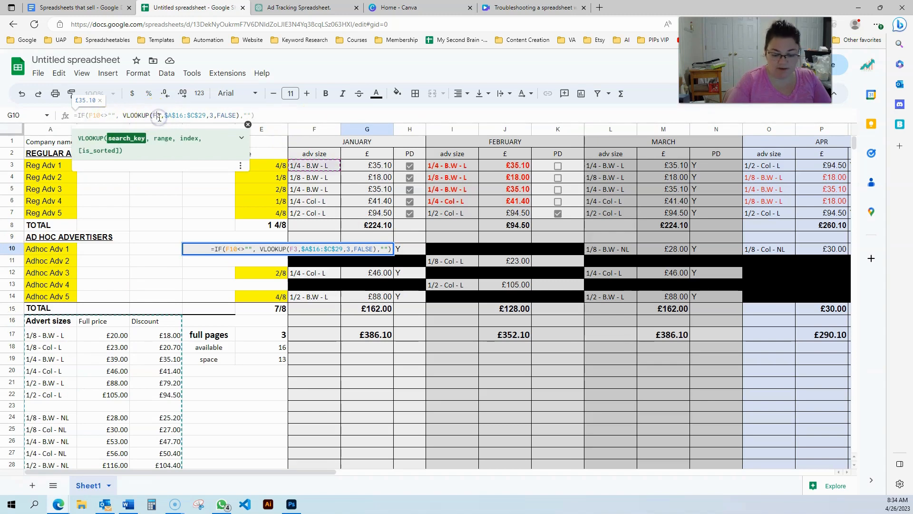
pyautogui.write('F10')
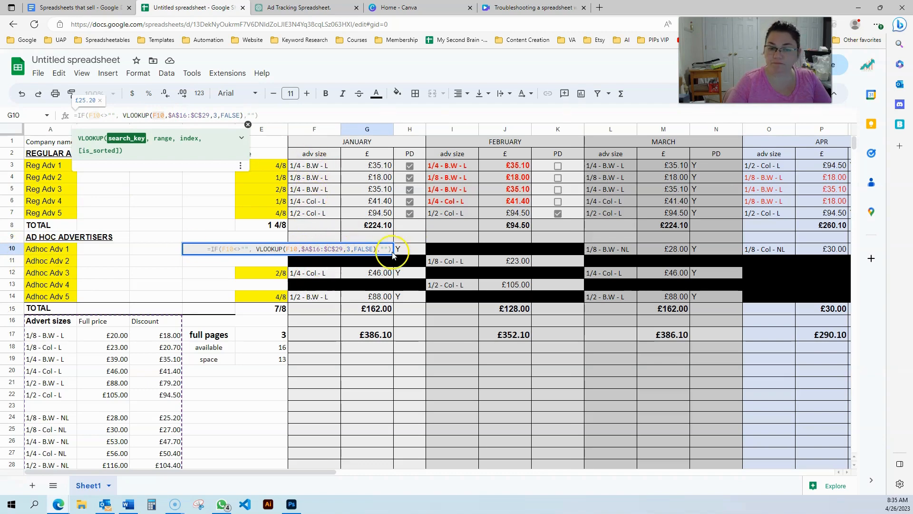
# Step: Set the VLOOKUP column index in G10 to 2 so it uses the full price, and confirm the formula
pyautogui.click(175, 116)
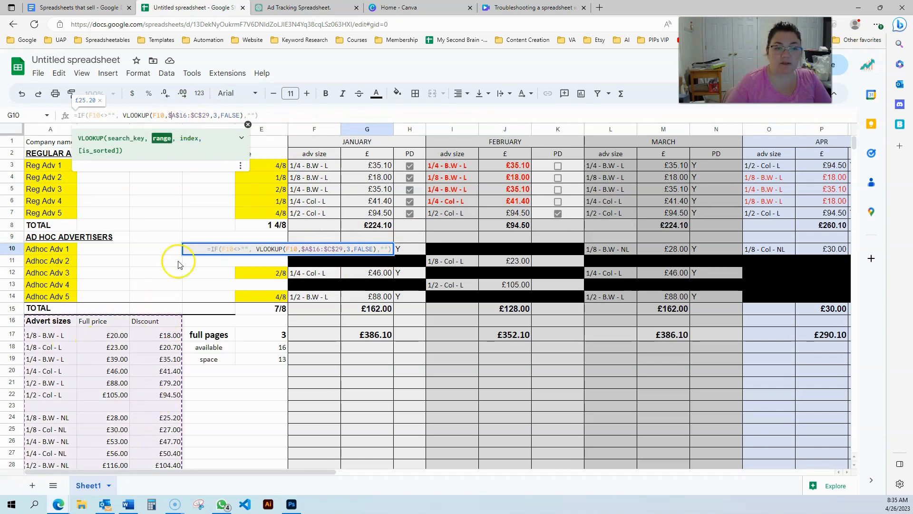
pyautogui.click(217, 115)
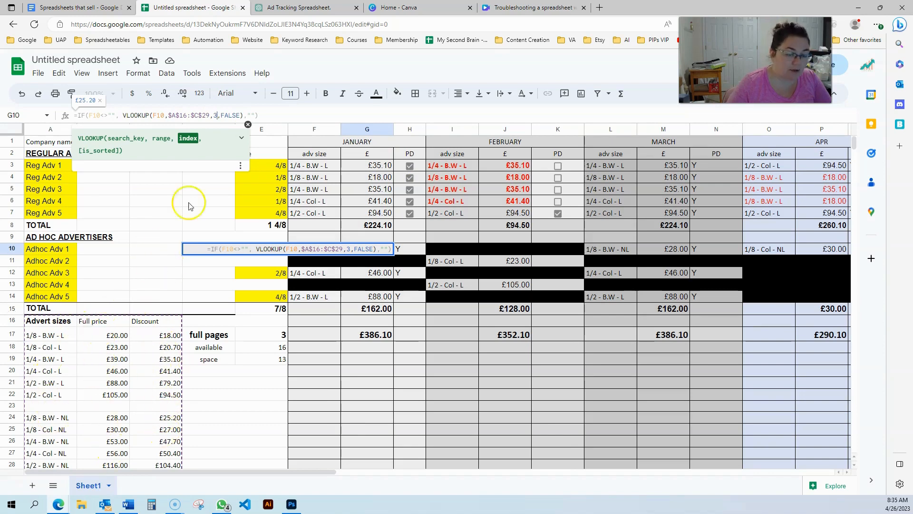
pyautogui.click(218, 115)
pyautogui.press('BackSpace')
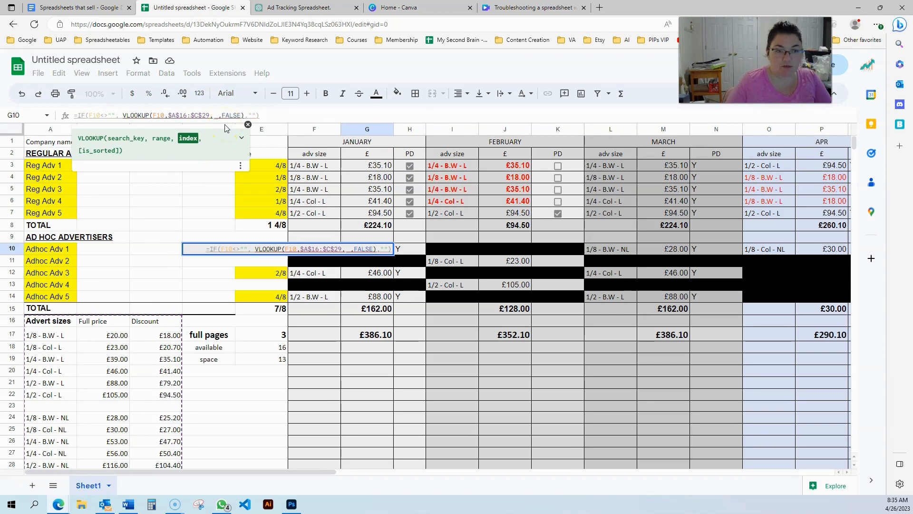
pyautogui.write('2')
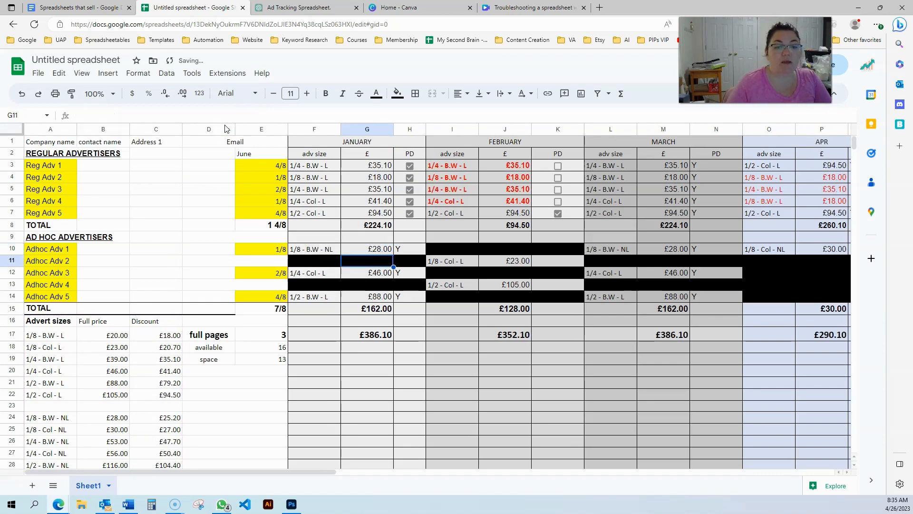
# Step: Fill the G10 formula down through G12 in the January price column
pyautogui.press('Up')
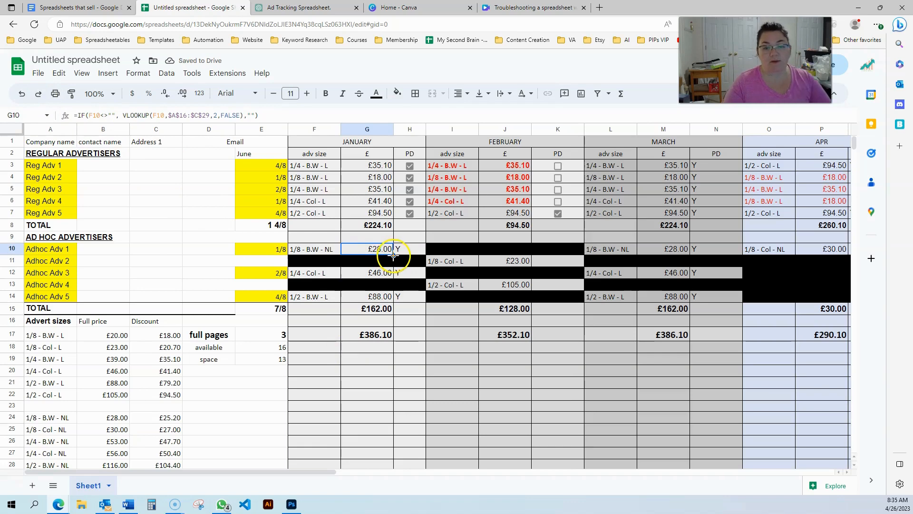
pyautogui.moveTo(394, 255); pyautogui.dragTo(386, 273)
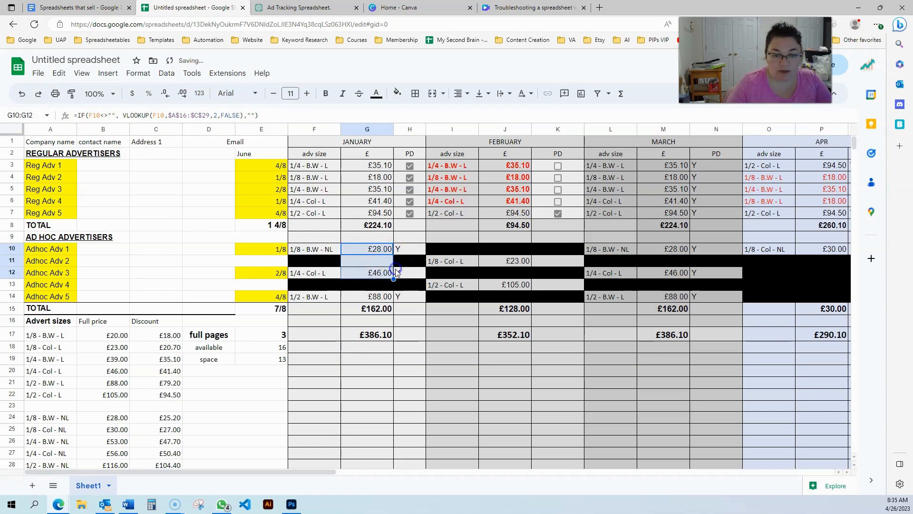
pyautogui.click(375, 260)
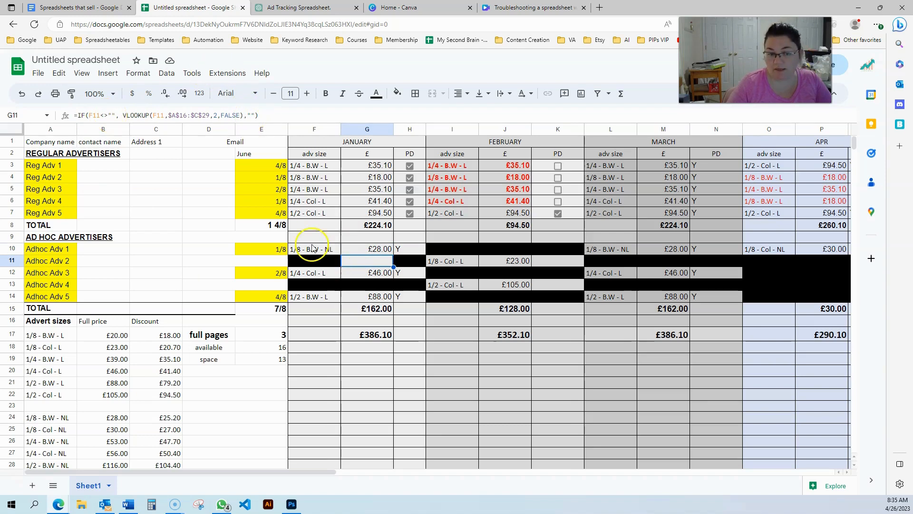
pyautogui.click(357, 251)
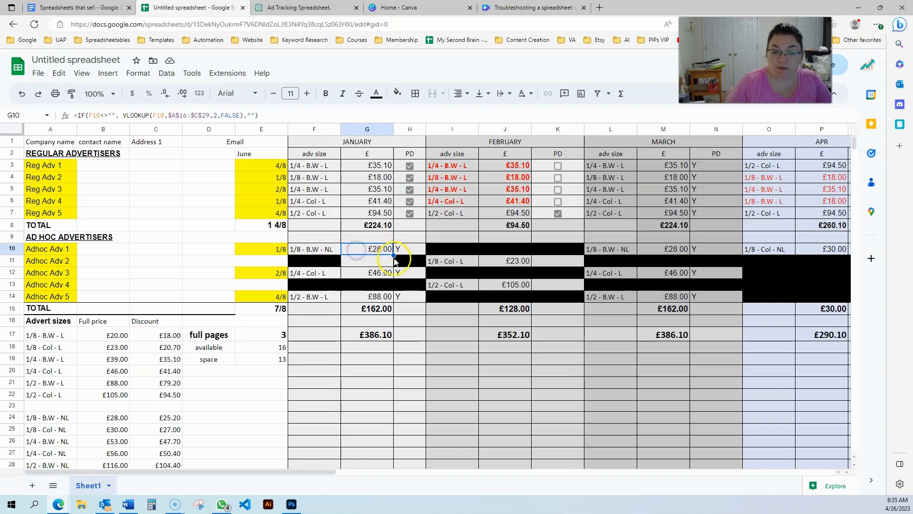
pyautogui.moveTo(394, 269); pyautogui.dragTo(394, 271)
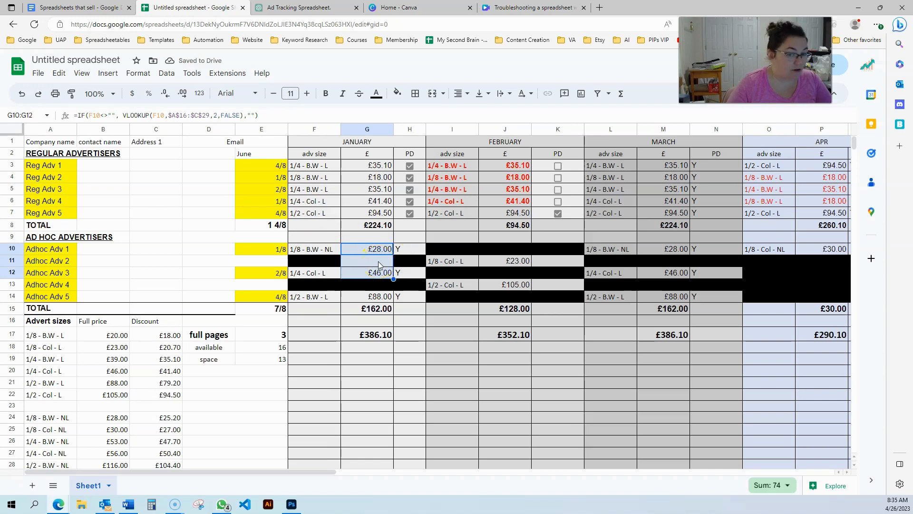
pyautogui.click(350, 261)
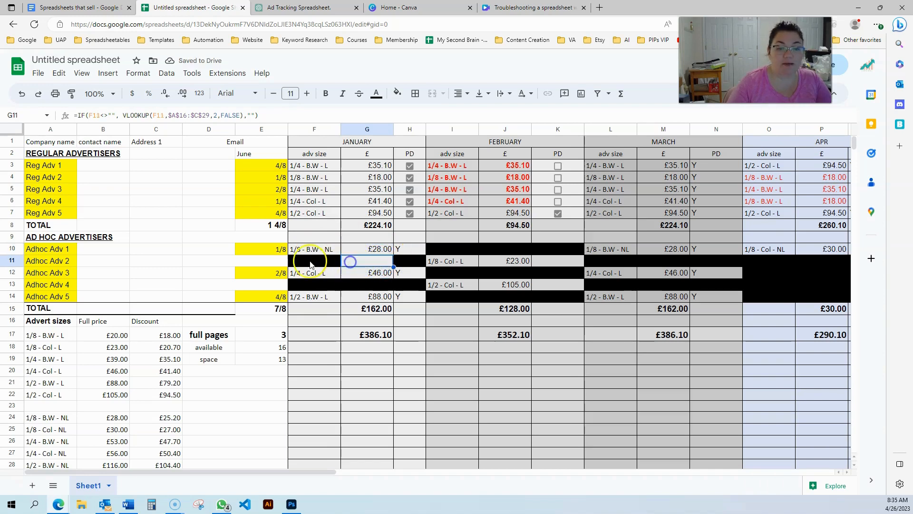
pyautogui.moveTo(310, 265); pyautogui.dragTo(412, 265)
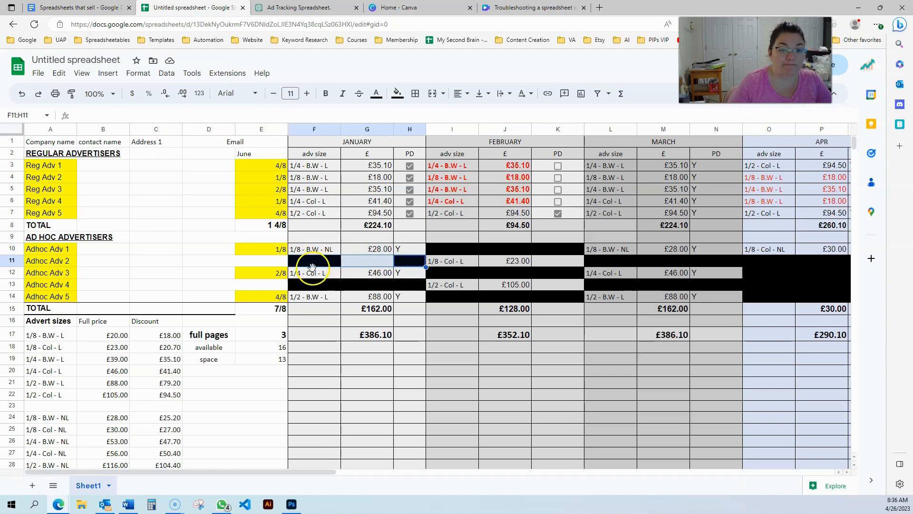
pyautogui.click(331, 227)
pyautogui.click(351, 263)
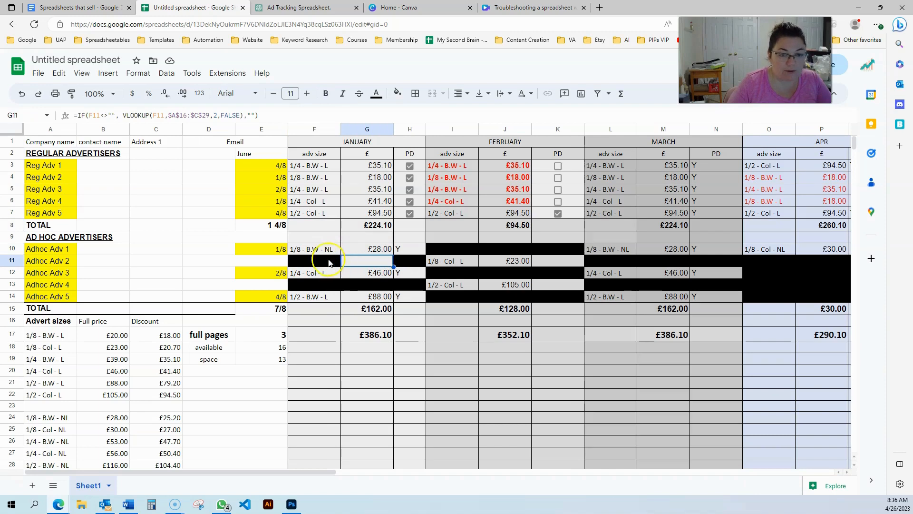
pyautogui.click(329, 263)
# Step: Fill the ad size from F10 down into F11, then clear the contents of F11
pyautogui.click(323, 248)
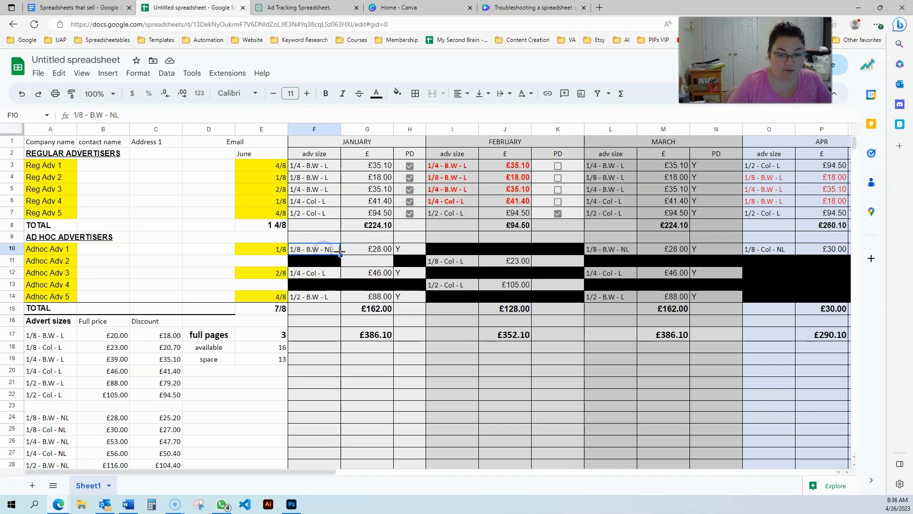
pyautogui.moveTo(340, 266); pyautogui.dragTo(312, 264)
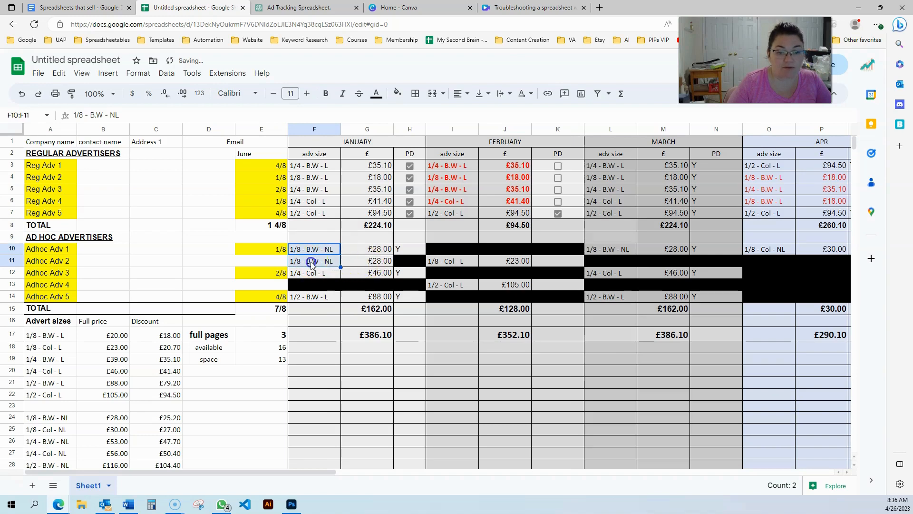
pyautogui.click(312, 262)
pyautogui.press('Delete')
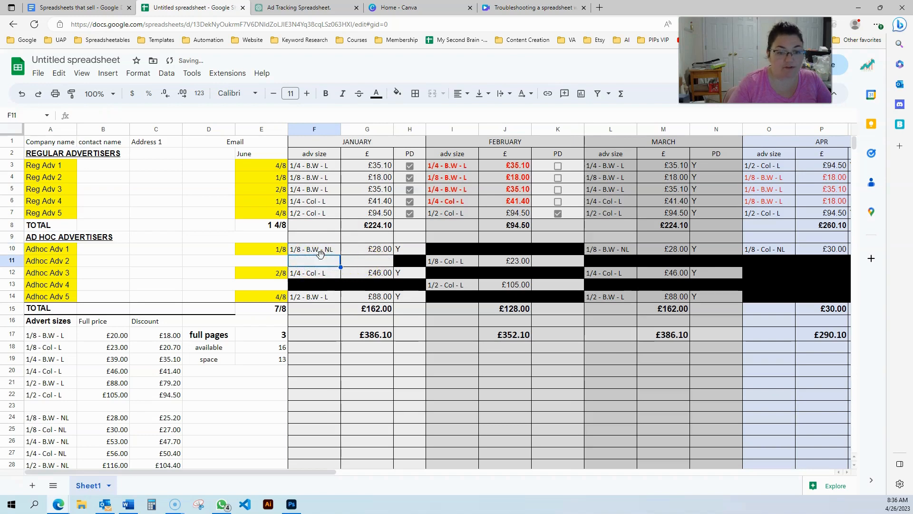
pyautogui.click(403, 249)
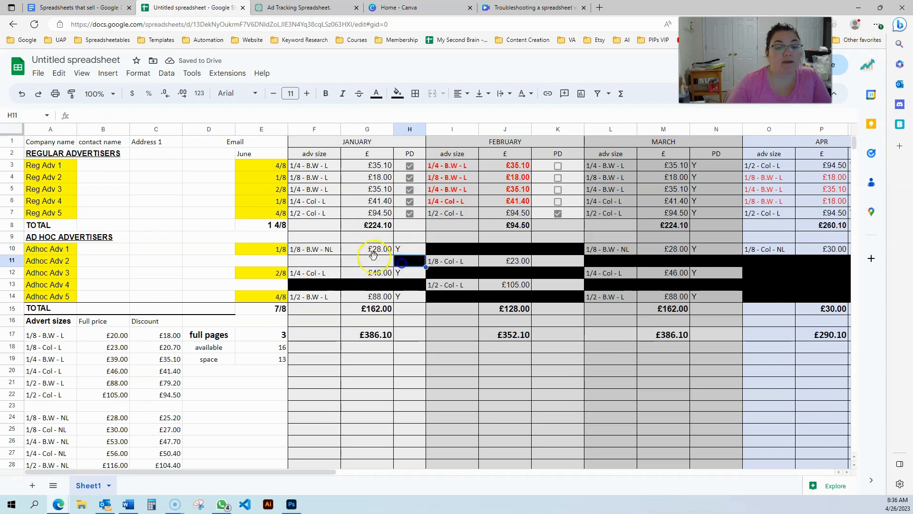
pyautogui.click(329, 261)
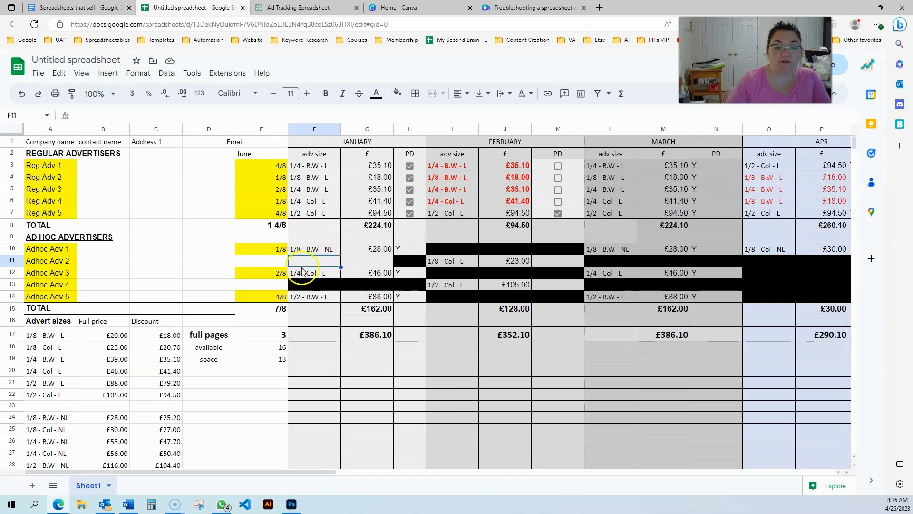
pyautogui.moveTo(301, 284); pyautogui.dragTo(412, 289)
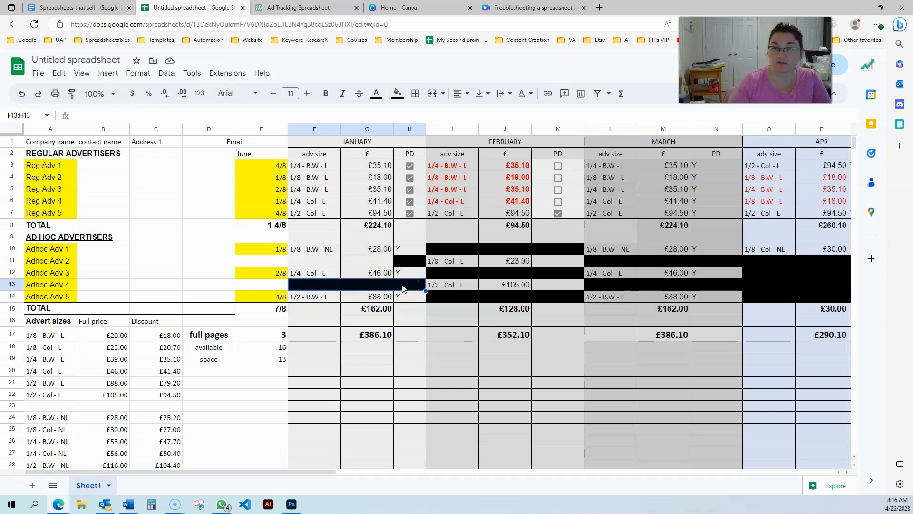
pyautogui.click(131, 80)
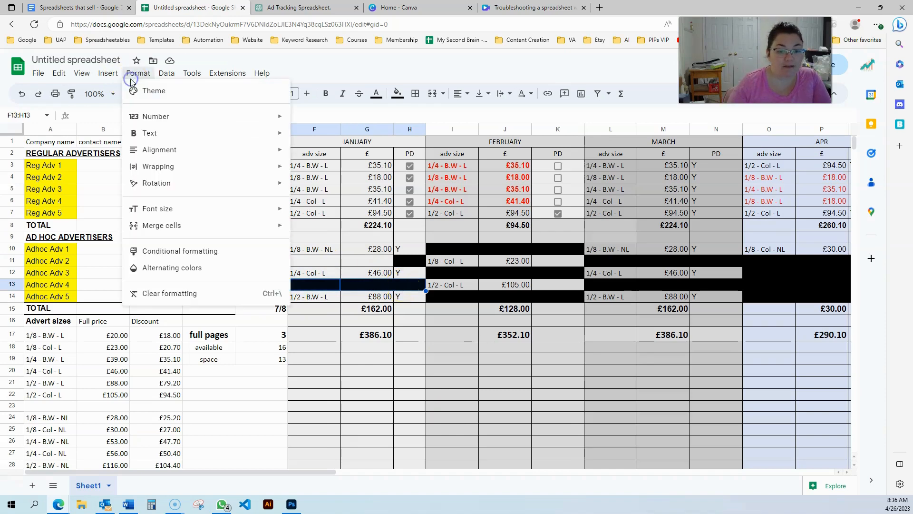
pyautogui.click(387, 236)
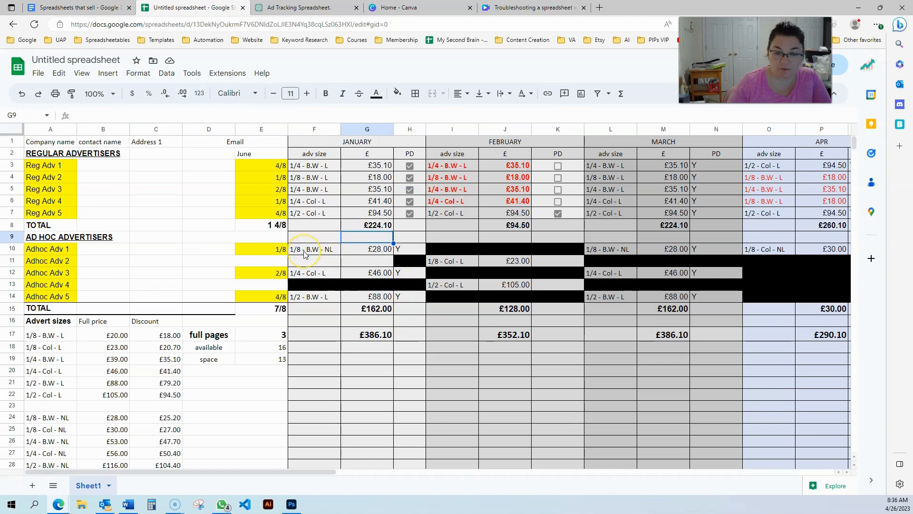
# Step: Create a conditional formatting rule for F10:H14 with the custom formula =F10=""
pyautogui.moveTo(304, 253); pyautogui.dragTo(406, 297)
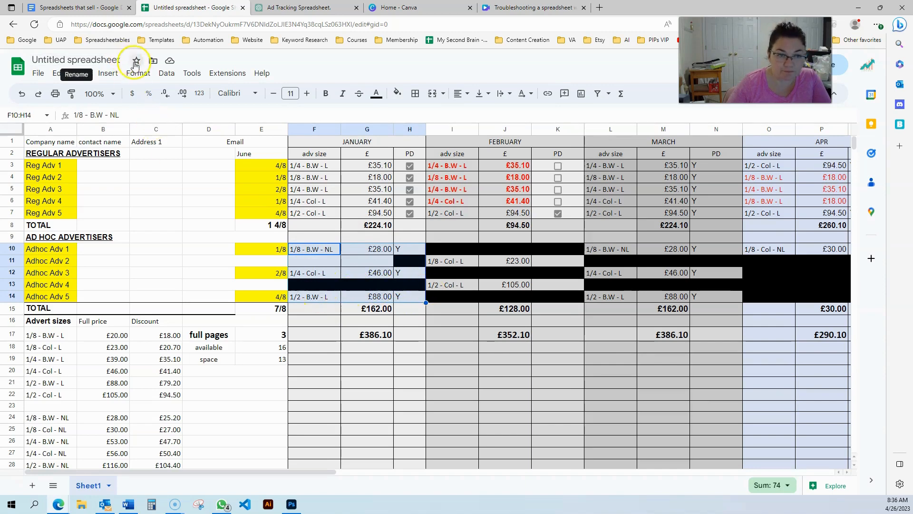
pyautogui.click(147, 76)
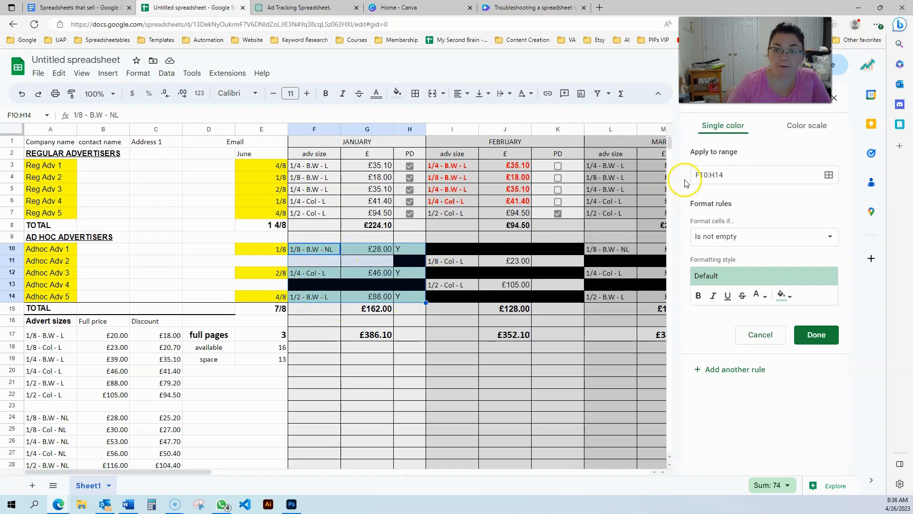
pyautogui.click(737, 237)
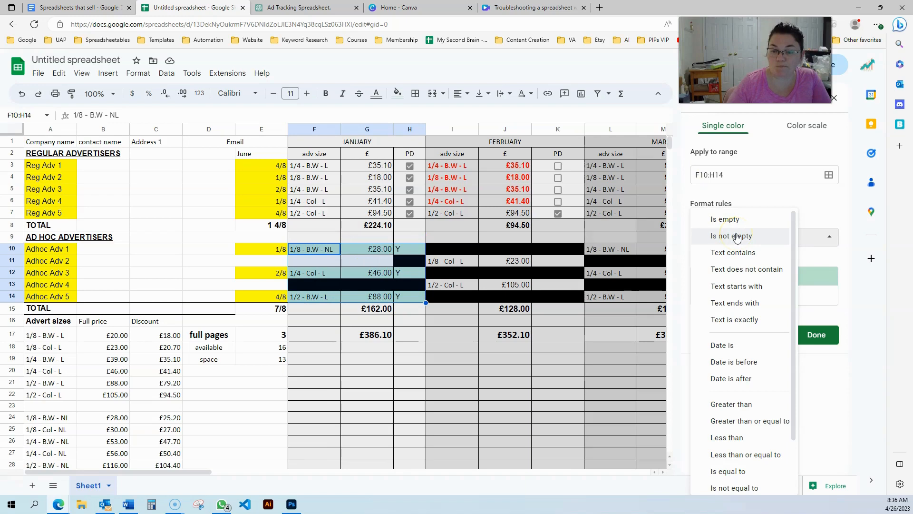
pyautogui.scroll(-2, 738, 483)
pyautogui.click(737, 483)
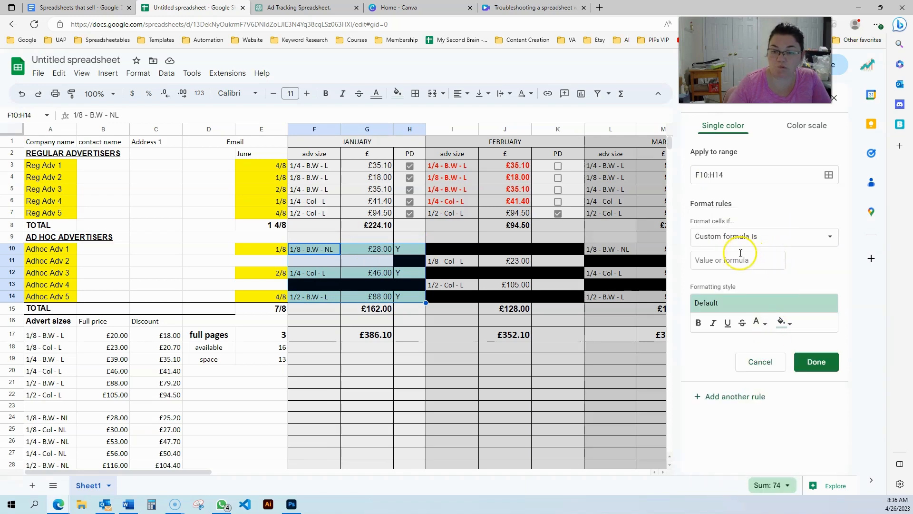
pyautogui.click(731, 260)
pyautogui.write('=')
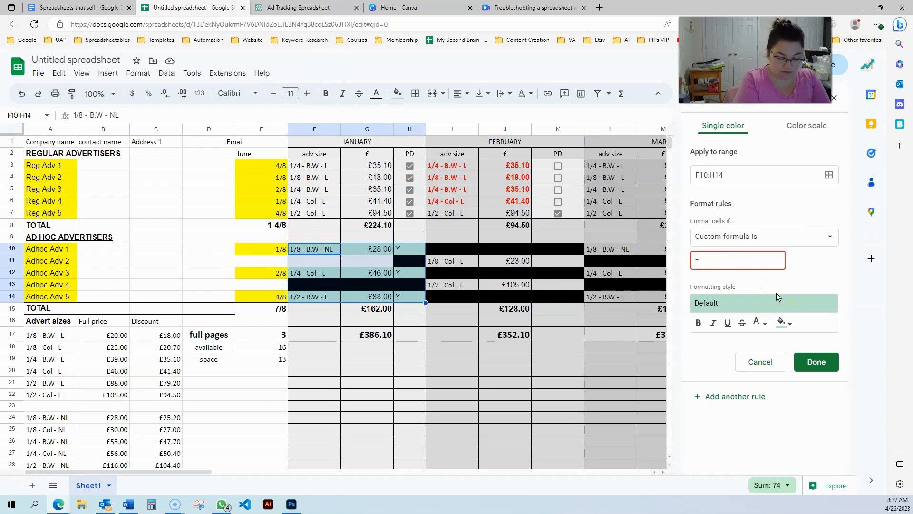
pyautogui.write('F10=')
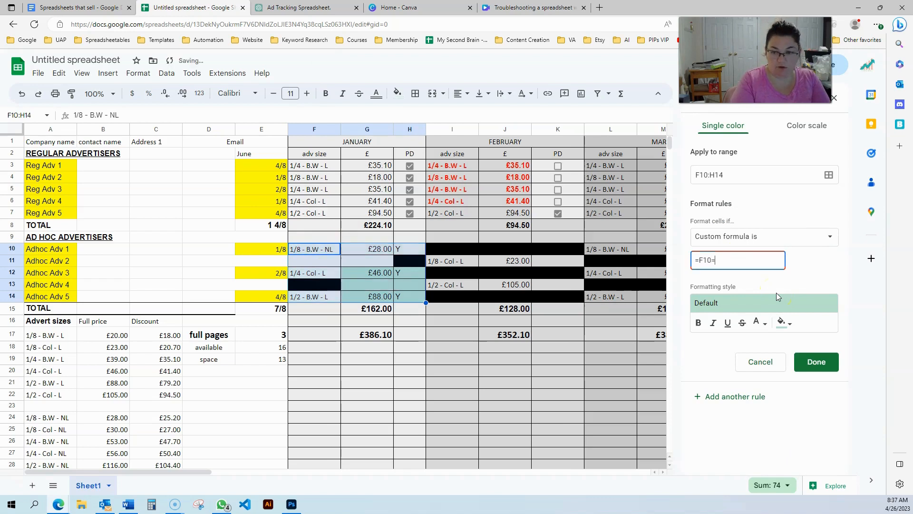
pyautogui.write('""')
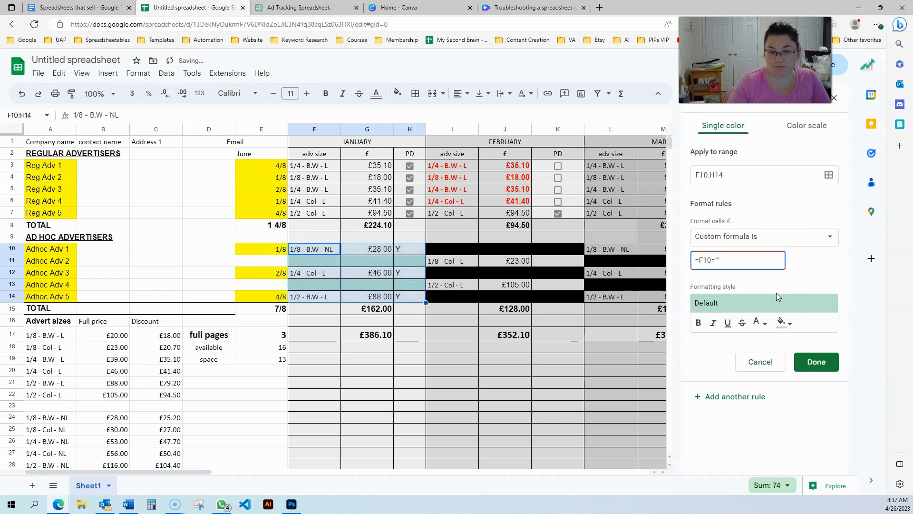
# Step: Give the conditional formatting rule a black fill and save it
pyautogui.click(783, 323)
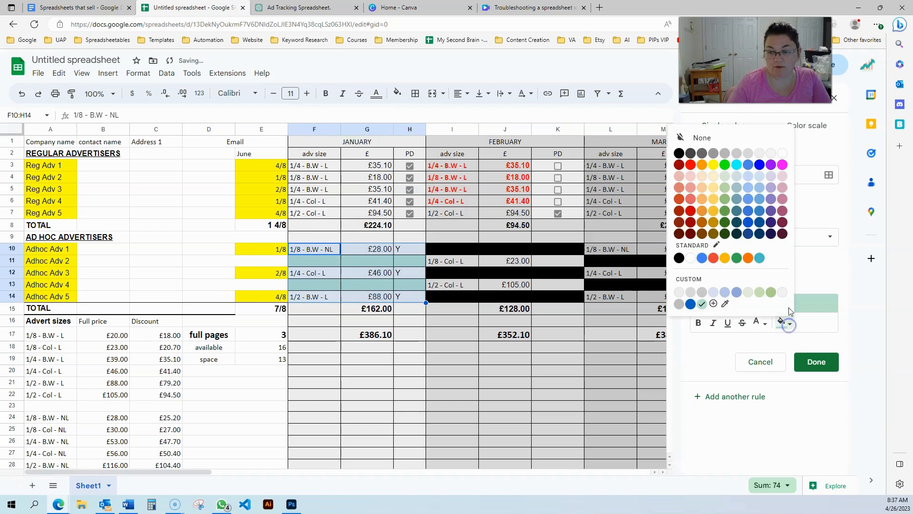
pyautogui.click(679, 152)
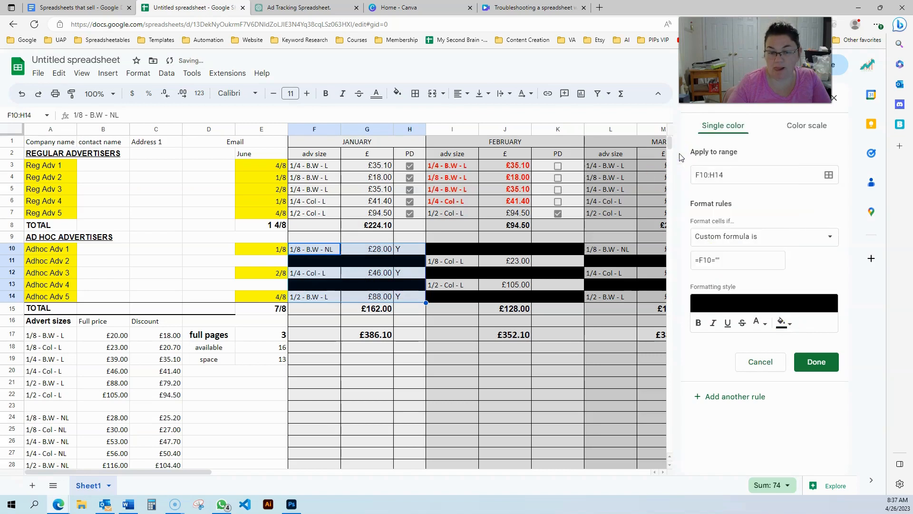
pyautogui.click(815, 362)
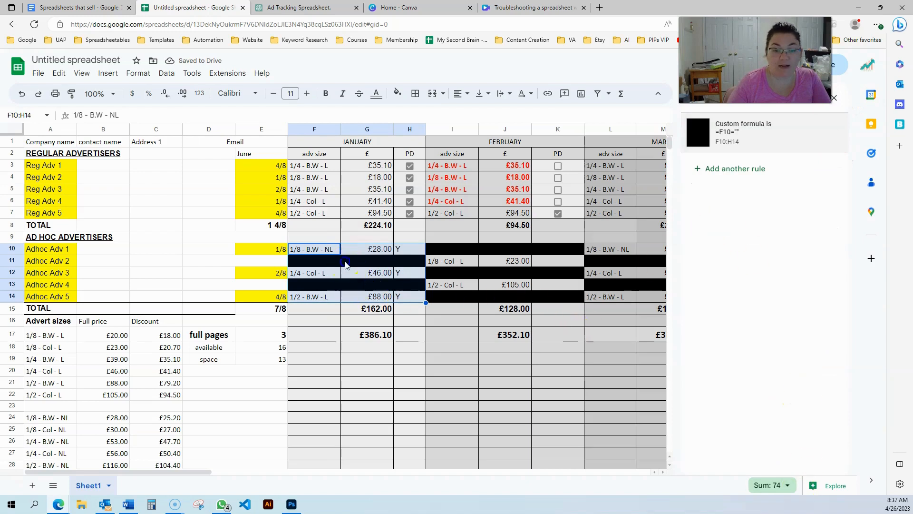
# Step: Clear the contents of the unused January rows for Adhoc Adv 2 and Adhoc Adv 4, F11:H11 and F13:H13
pyautogui.moveTo(338, 261); pyautogui.dragTo(407, 263)
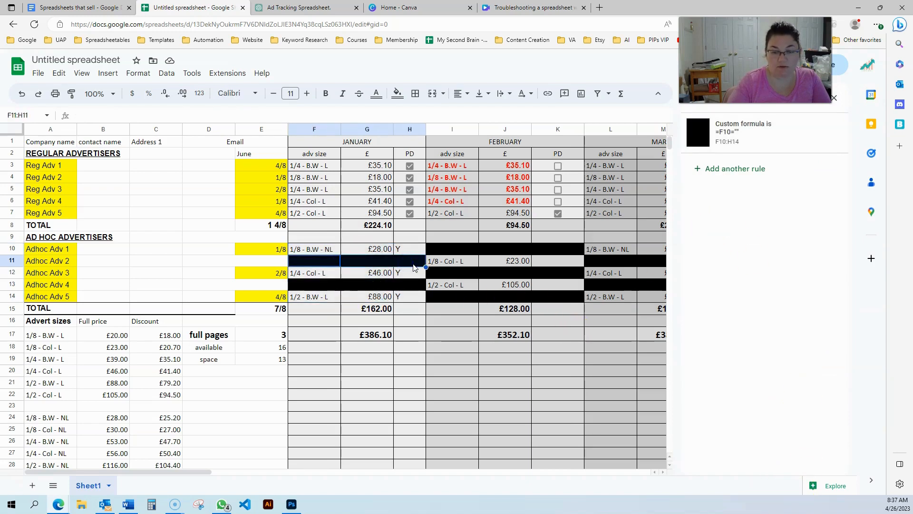
pyautogui.moveTo(333, 285); pyautogui.dragTo(407, 278)
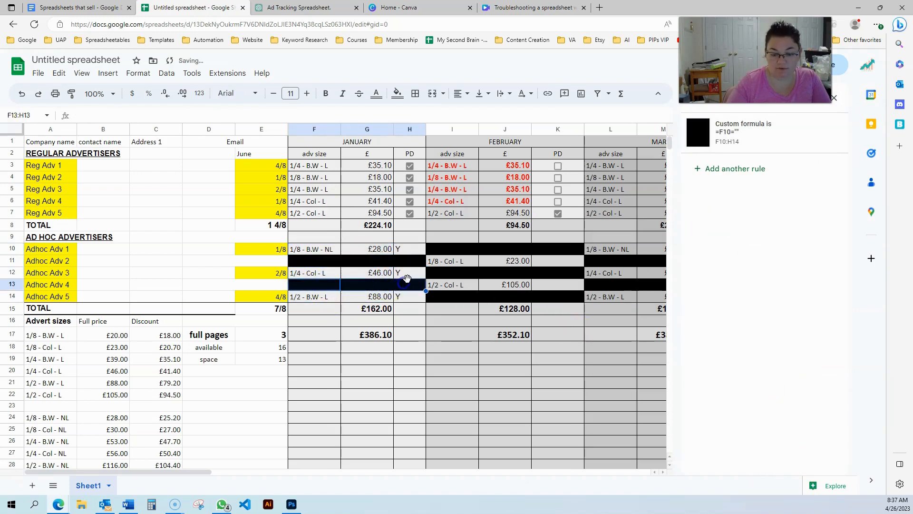
pyautogui.click(364, 248)
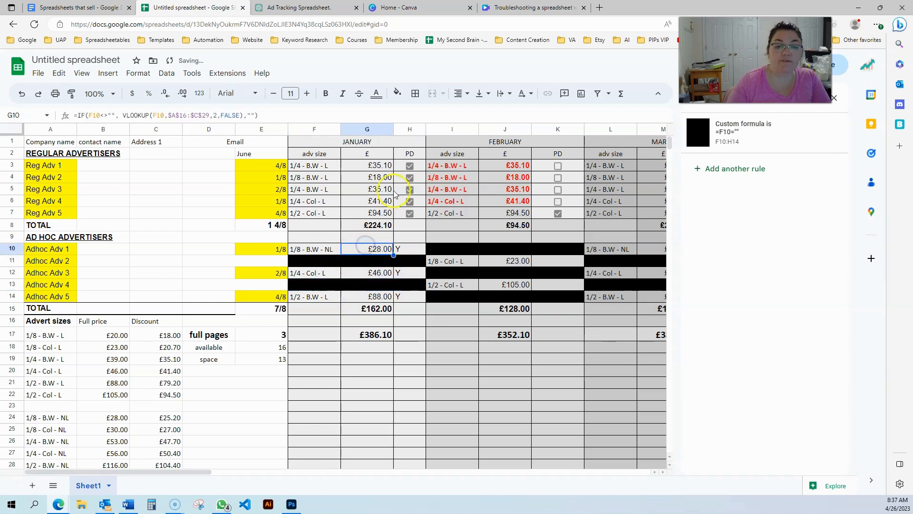
# Step: Copy the ticked PD checkbox from H3 into the ad hoc advertisers' January PD cells H10:H14
pyautogui.click(419, 165)
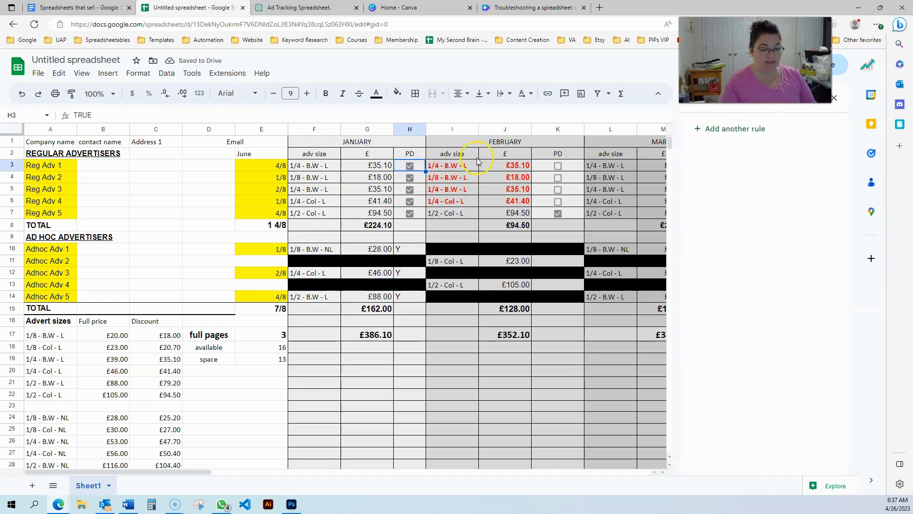
pyautogui.moveTo(409, 248); pyautogui.dragTo(411, 297)
pyautogui.hotkey('ctrl', 'v')
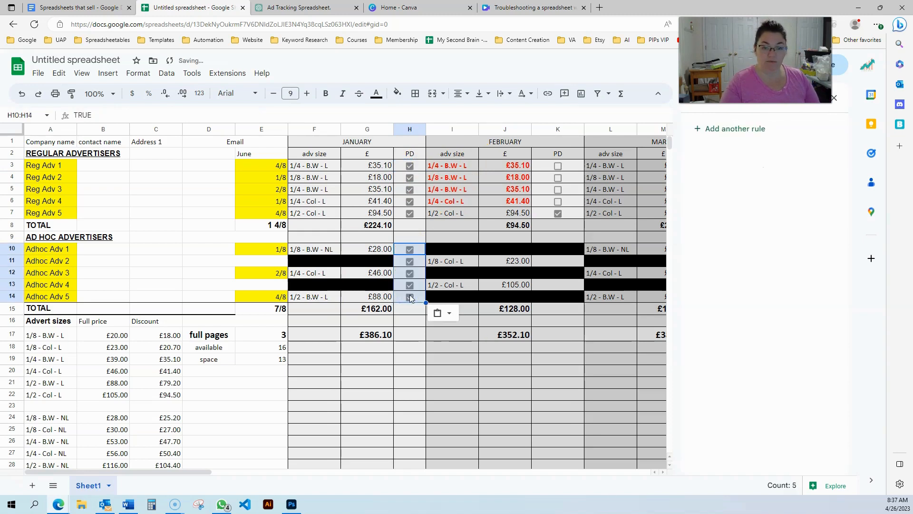
pyautogui.click(367, 250)
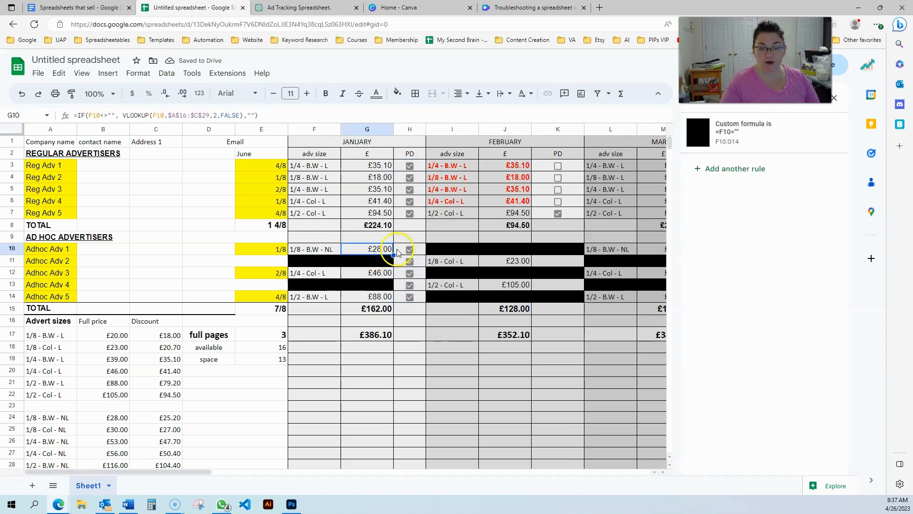
pyautogui.click(418, 248)
pyautogui.moveTo(426, 255); pyautogui.dragTo(424, 296)
# Step: Set the range of the black-fill conditional formatting rule to F10:H14 and save it
pyautogui.click(366, 261)
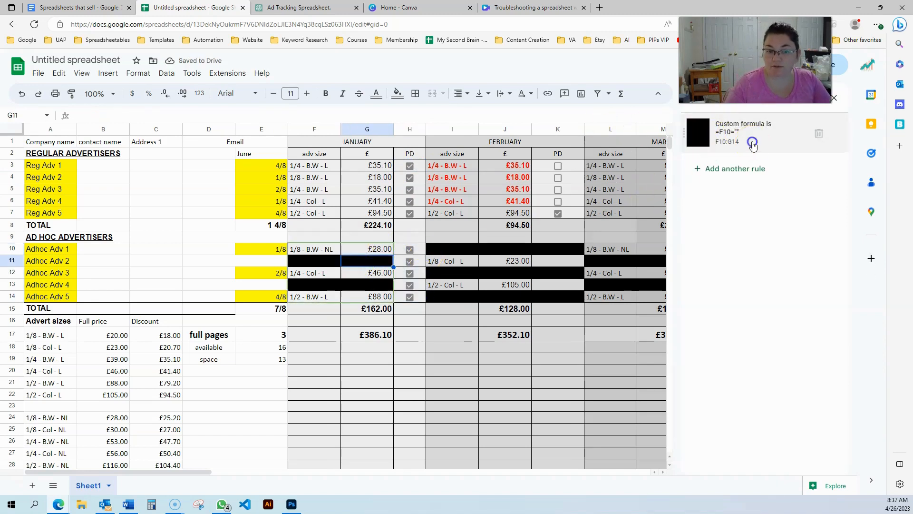
pyautogui.click(752, 145)
pyautogui.click(713, 176)
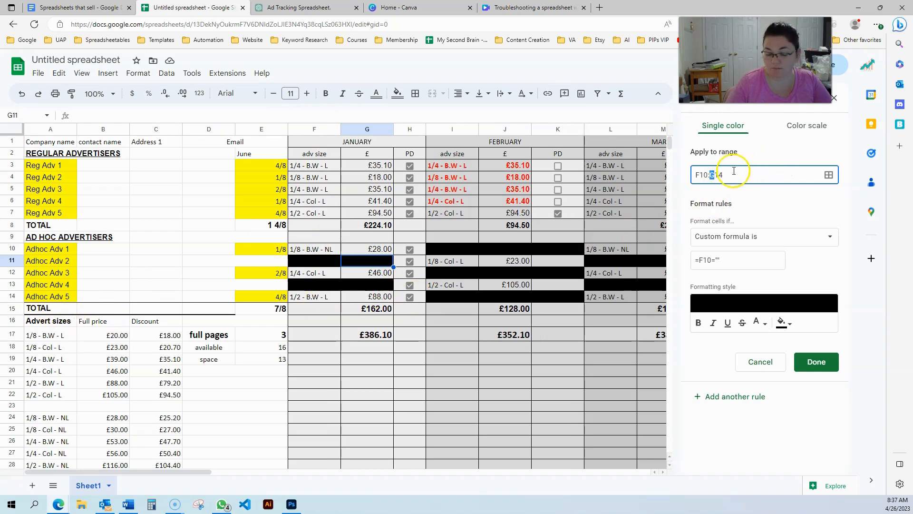
pyautogui.write('H')
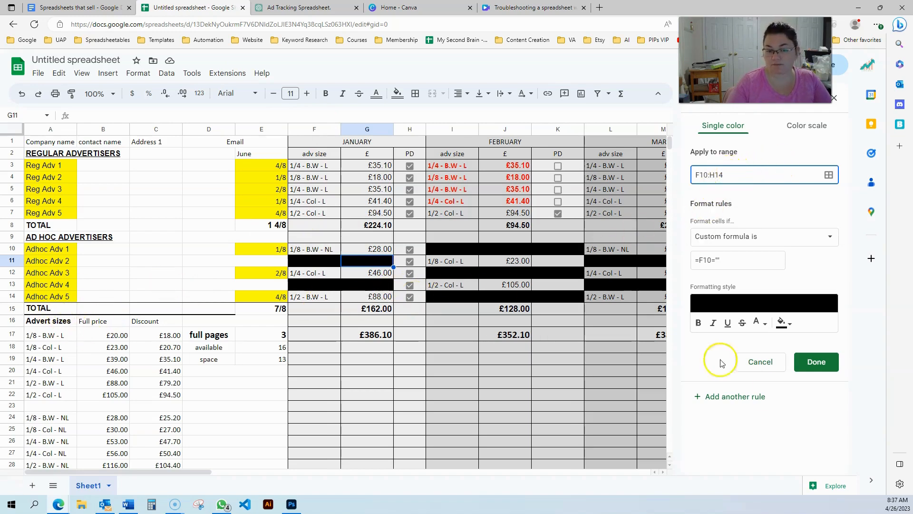
pyautogui.click(814, 368)
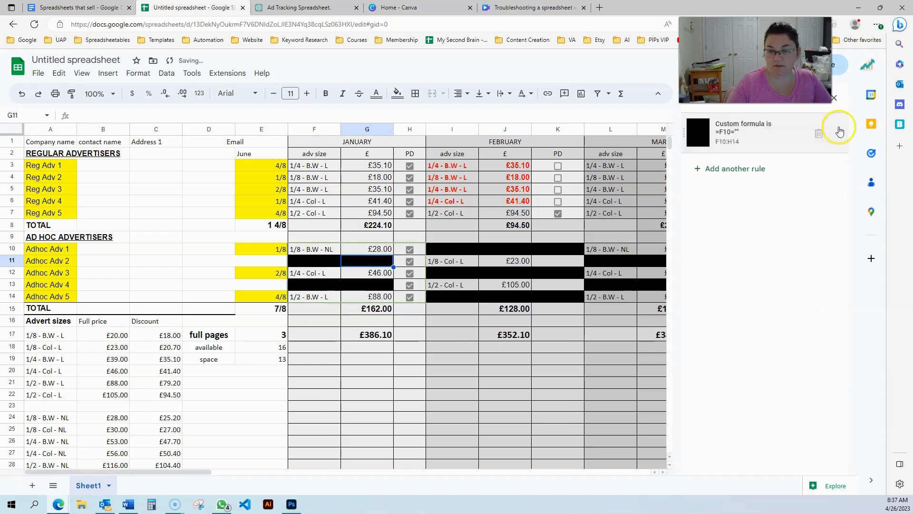
# Step: Untick the January PD checkbox in H11 for Adhoc Adv 2
pyautogui.click(361, 242)
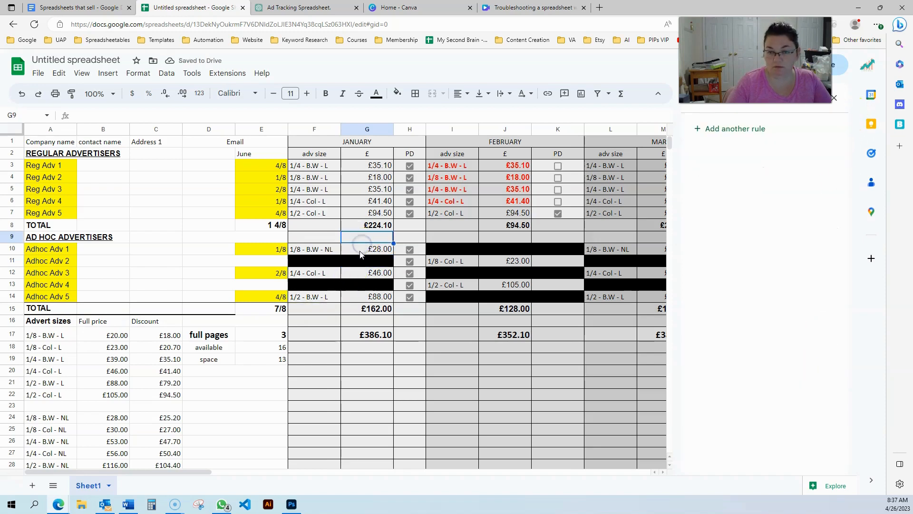
pyautogui.click(360, 253)
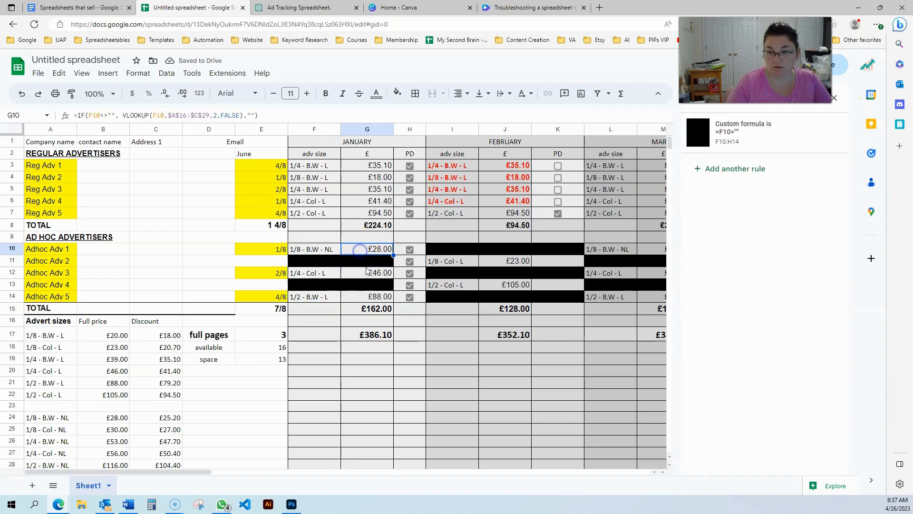
pyautogui.click(420, 266)
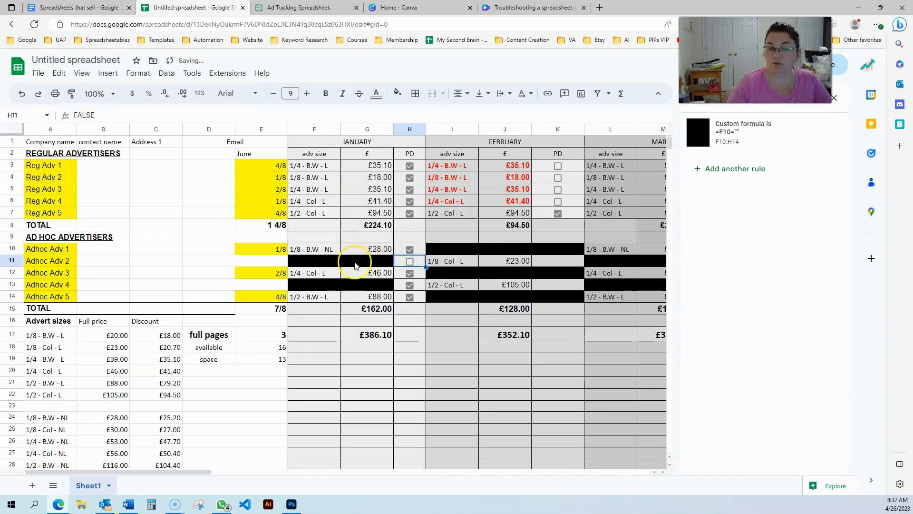
# Step: Lock the column in the conditional formatting rule by changing its custom formula to =$F10="" and save it
pyautogui.click(326, 264)
pyautogui.click(765, 123)
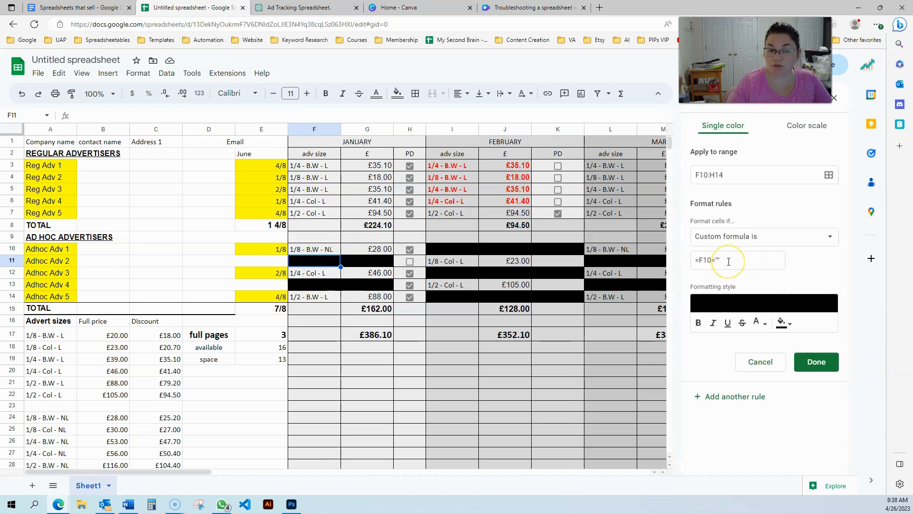
pyautogui.click(733, 175)
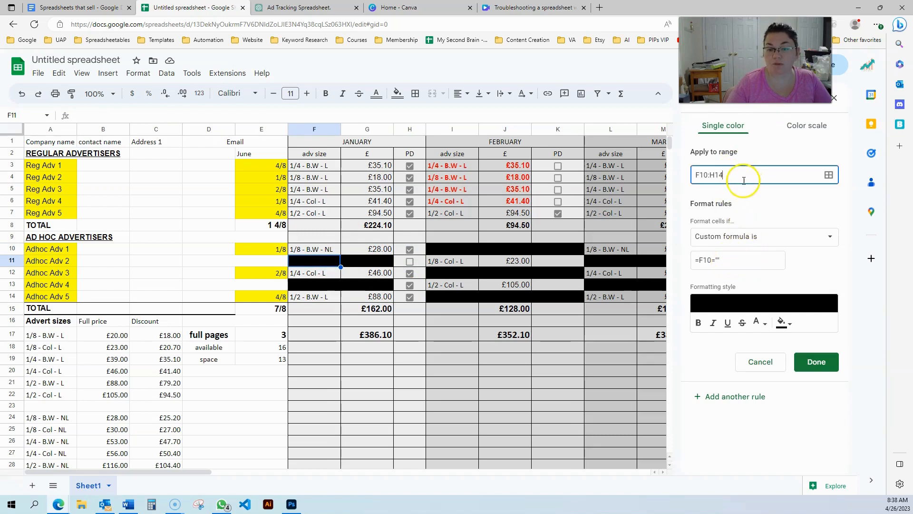
pyautogui.click(698, 262)
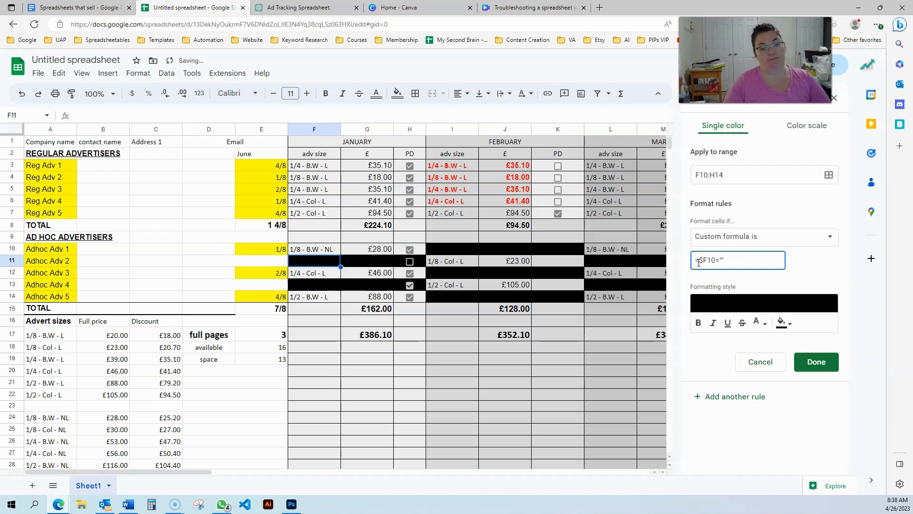
pyautogui.click(822, 367)
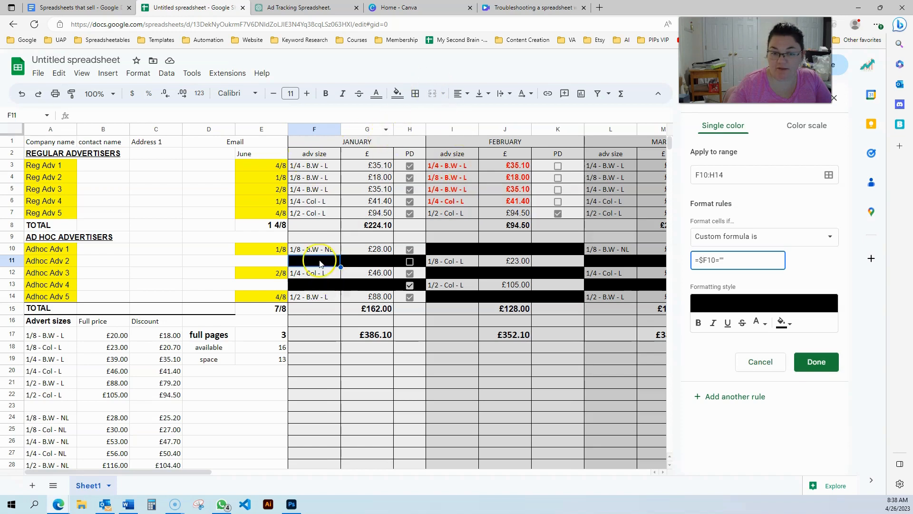
pyautogui.click(816, 362)
# Step: Untick the hidden January PD checkbox in H13 for Adhoc Adv 4, accepting the toggle
pyautogui.click(411, 290)
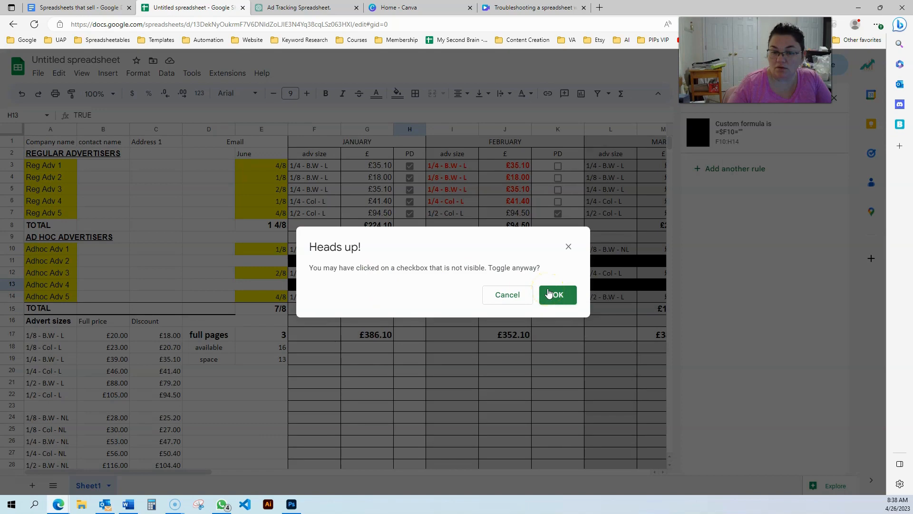
pyautogui.click(549, 293)
pyautogui.click(351, 272)
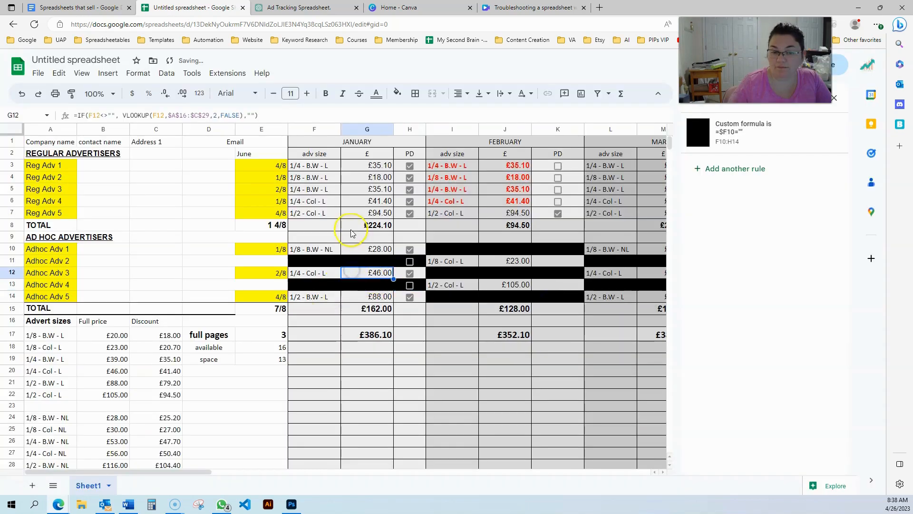
pyautogui.click(351, 227)
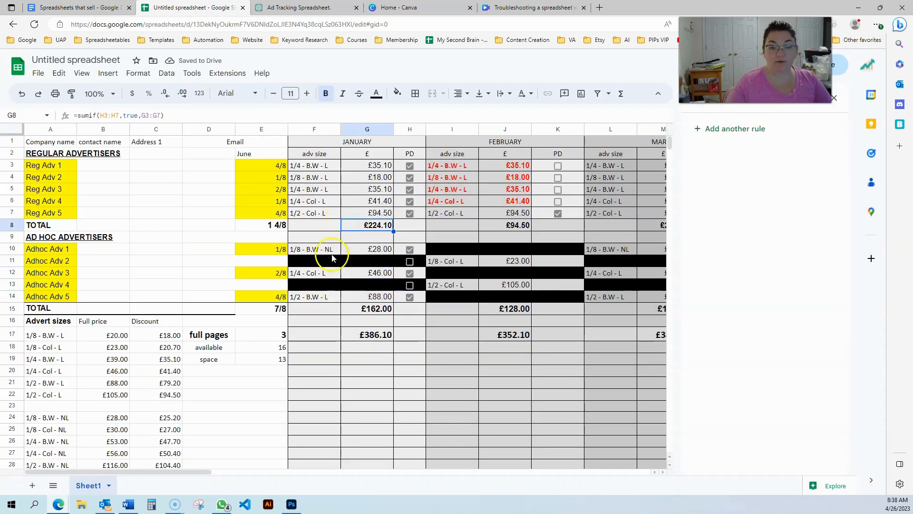
# Step: Copy the ad size 1/8 - B.W - NL from F10 into F11 to test the formatting rule
pyautogui.click(307, 254)
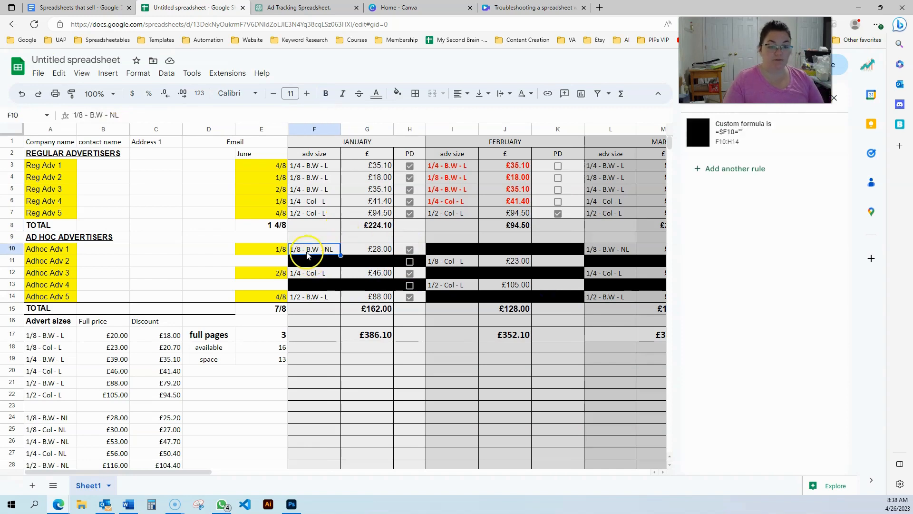
pyautogui.hotkey('ctrl', 'c')
pyautogui.click(309, 262)
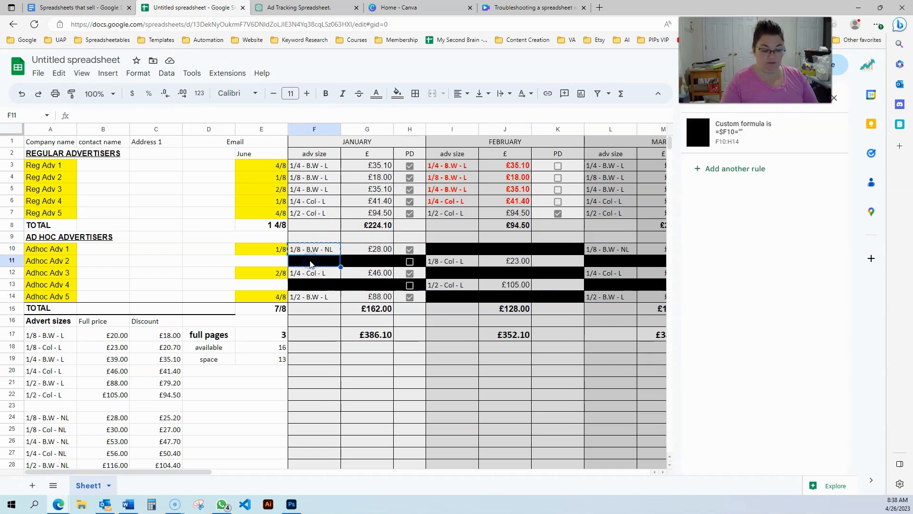
pyautogui.hotkey('ctrl', 'v')
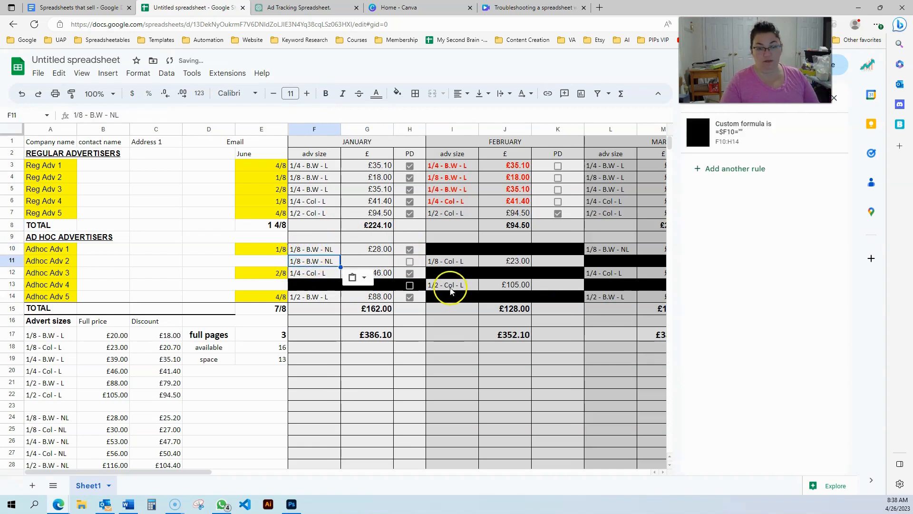
pyautogui.click(410, 261)
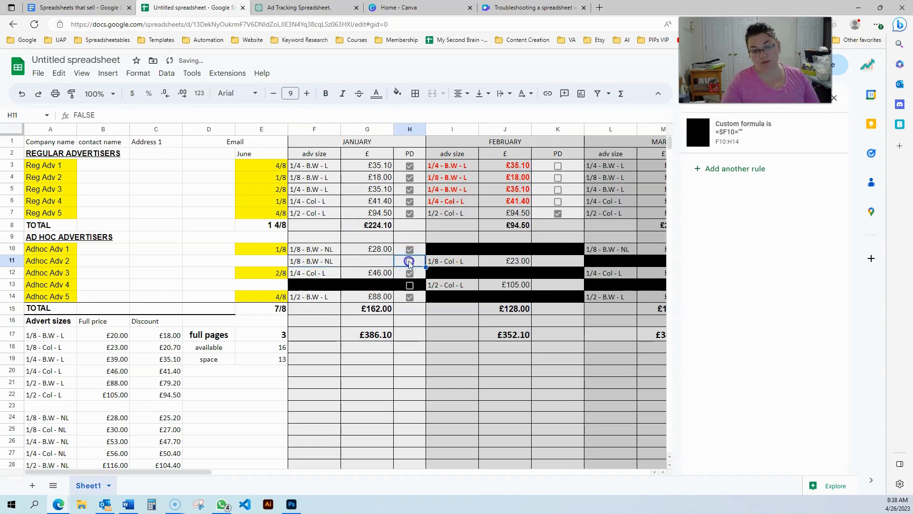
# Step: Fill the price lookup formula from G10 down through G13
pyautogui.click(376, 260)
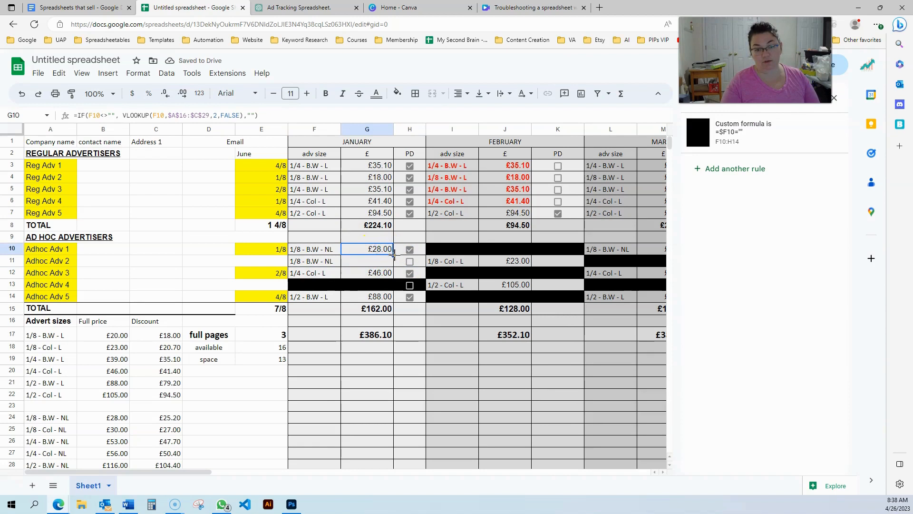
pyautogui.moveTo(394, 254); pyautogui.dragTo(391, 284)
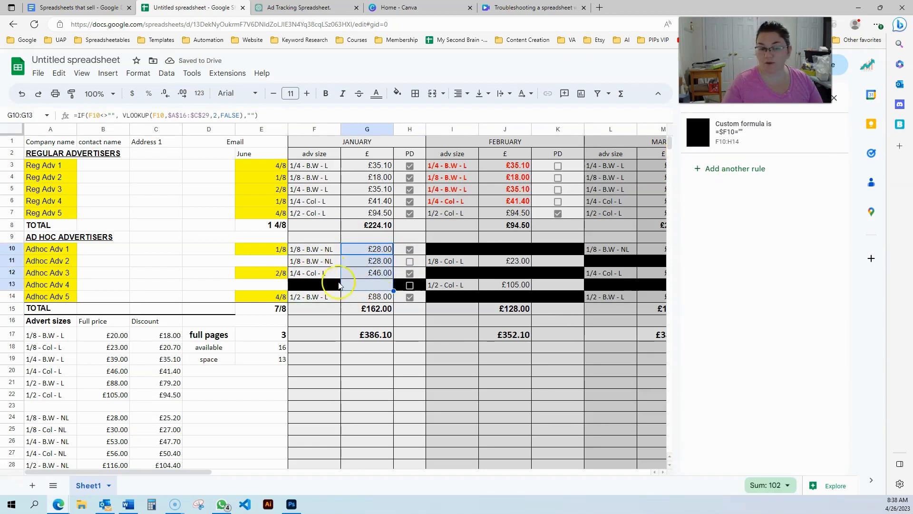
# Step: Review the range and custom formula of the black-fill conditional formatting rule
pyautogui.click(324, 250)
pyautogui.click(773, 140)
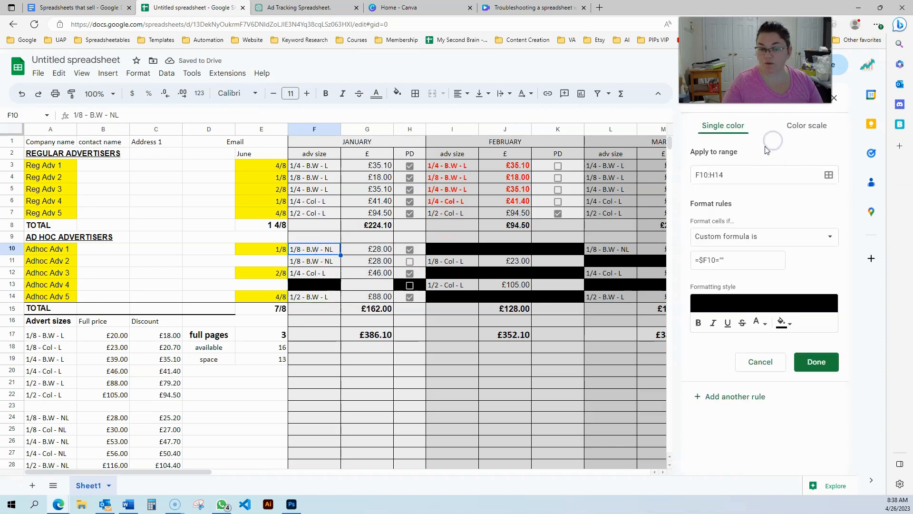
pyautogui.click(740, 260)
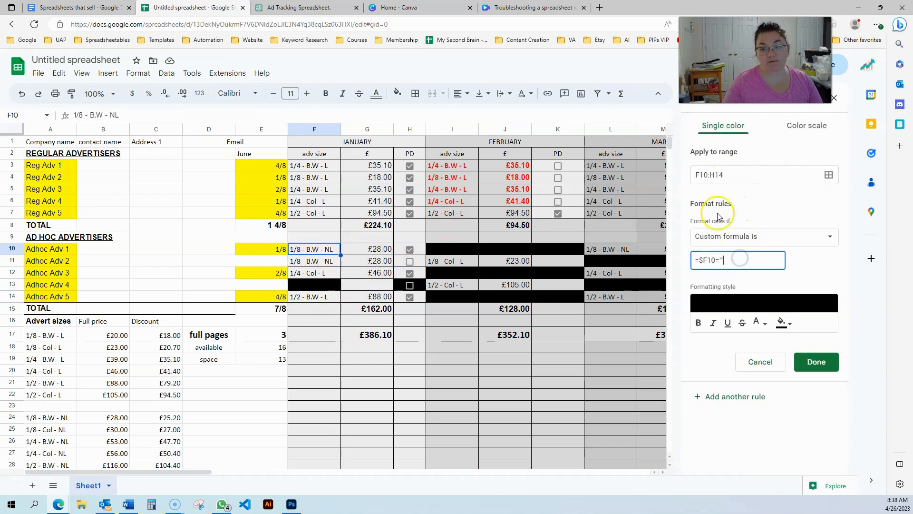
pyautogui.click(715, 177)
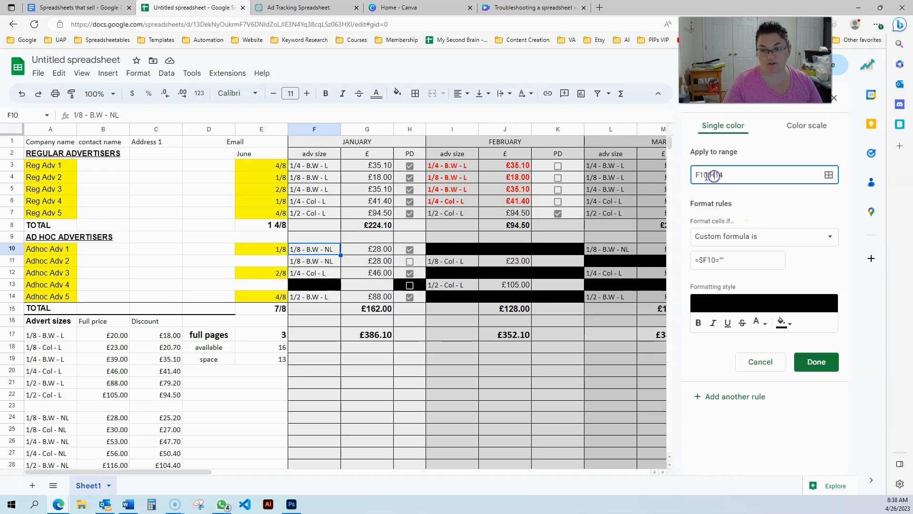
pyautogui.click(824, 354)
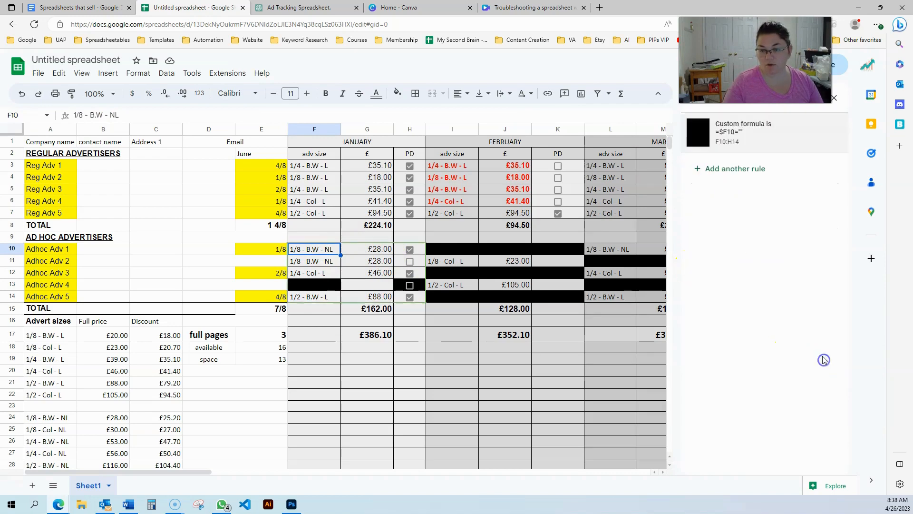
# Step: Clear the test ad size from F11 and check the black-out of the empty January rows 11 and 13
pyautogui.click(330, 251)
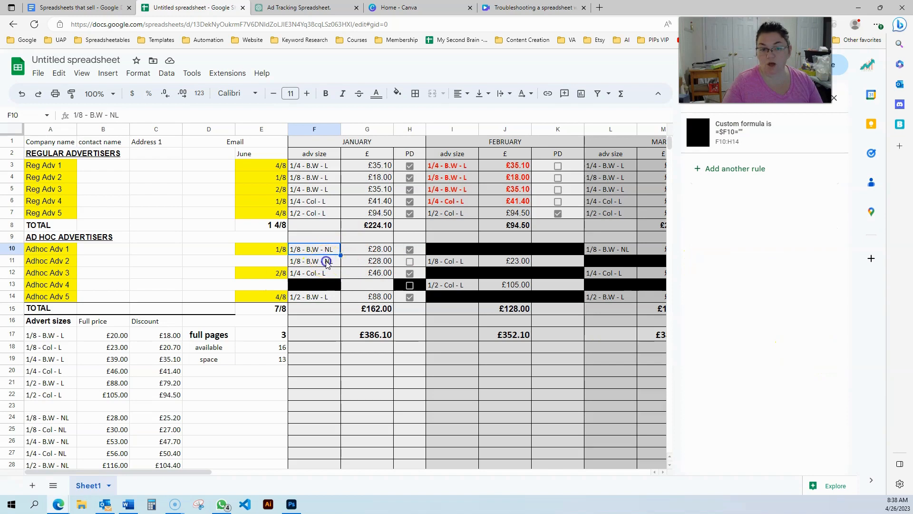
pyautogui.click(326, 262)
pyautogui.press('Delete')
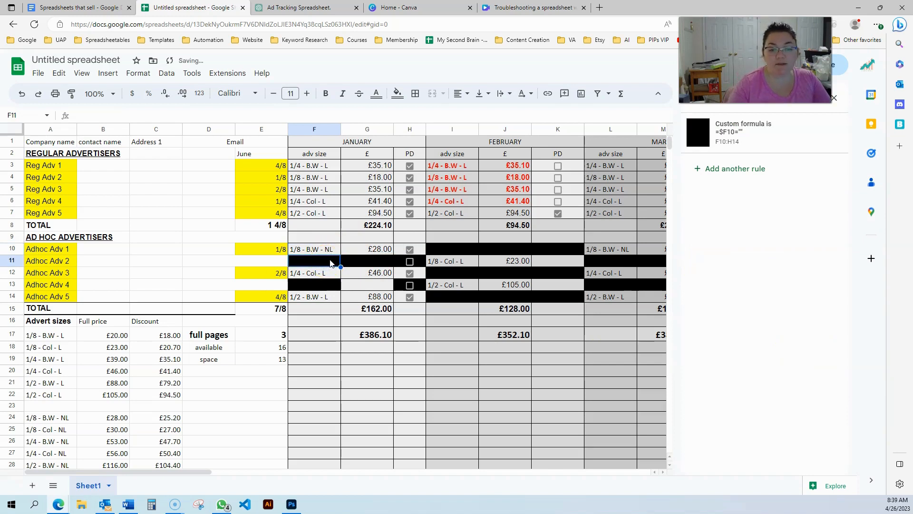
pyautogui.click(334, 286)
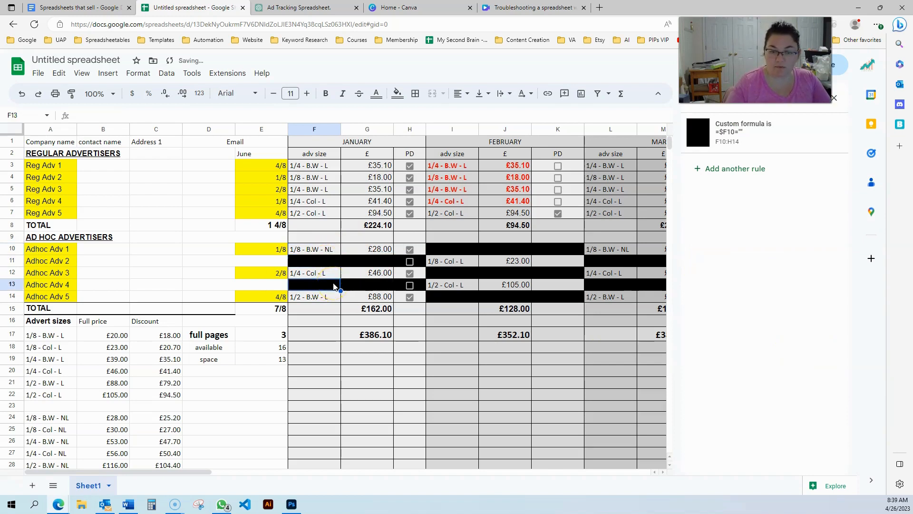
pyautogui.click(336, 261)
pyautogui.click(310, 287)
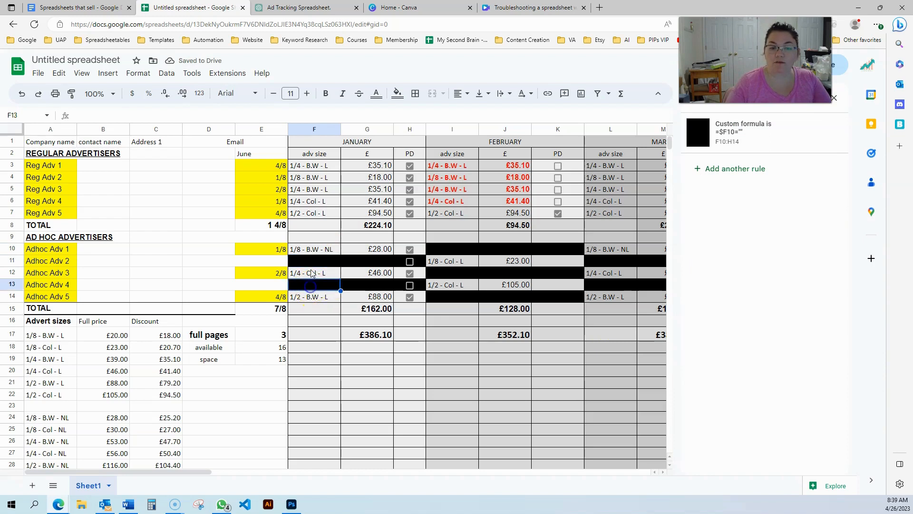
pyautogui.click(310, 262)
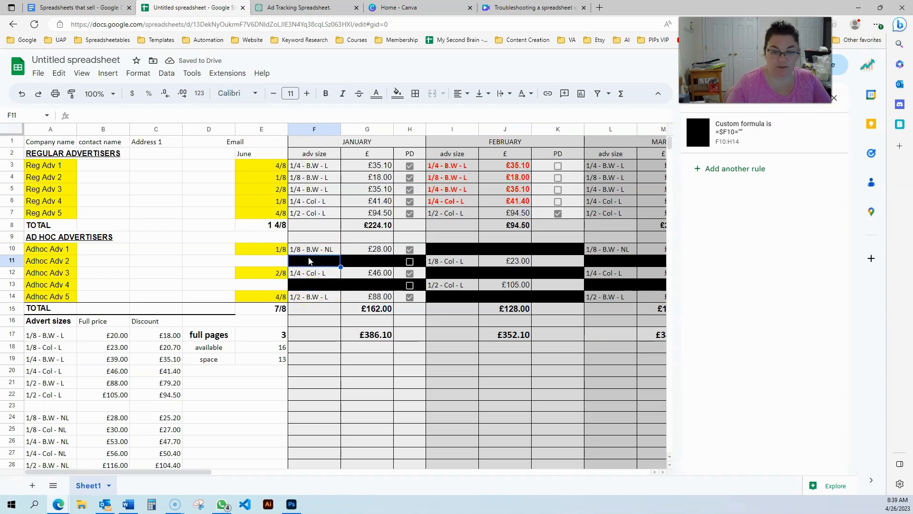
# Step: Fill the ad size from F10 into F11 to test the black-out rule, and undo the fill
pyautogui.click(303, 248)
pyautogui.click(340, 255)
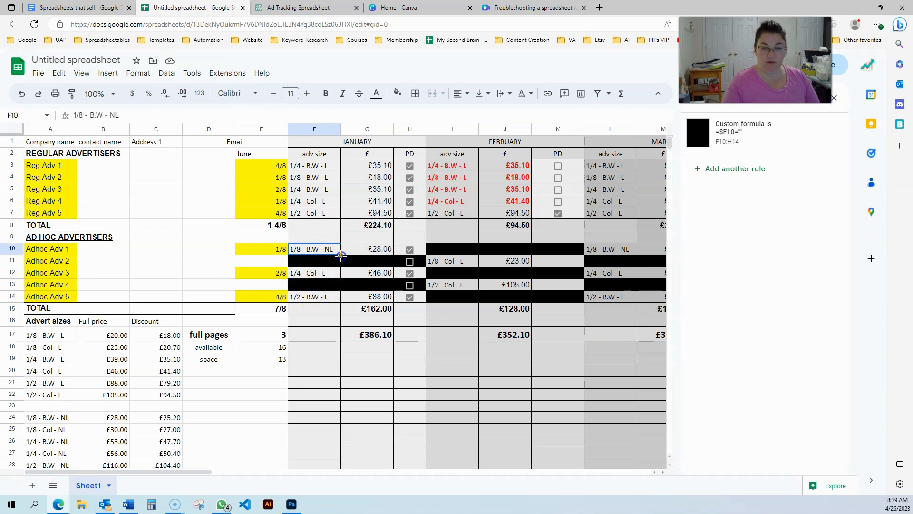
pyautogui.moveTo(338, 263); pyautogui.dragTo(339, 267)
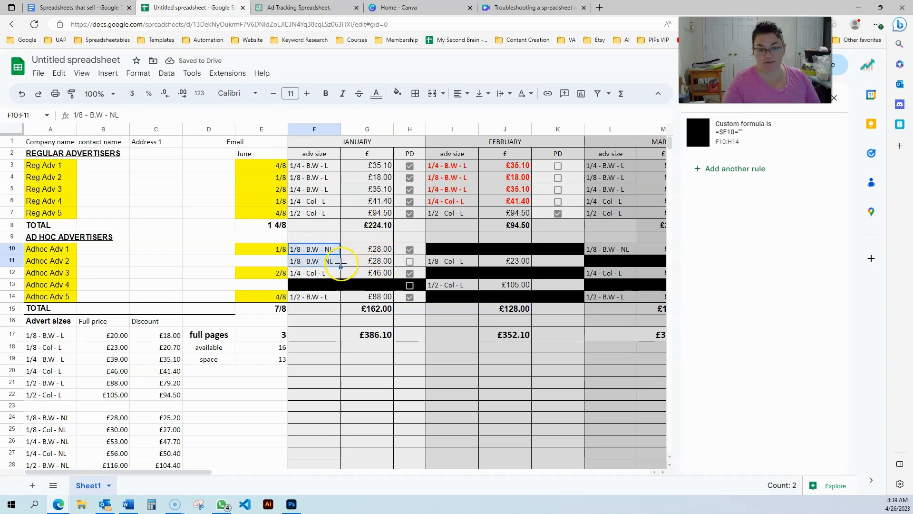
pyautogui.hotkey('ctrl', 'z')
pyautogui.click(330, 249)
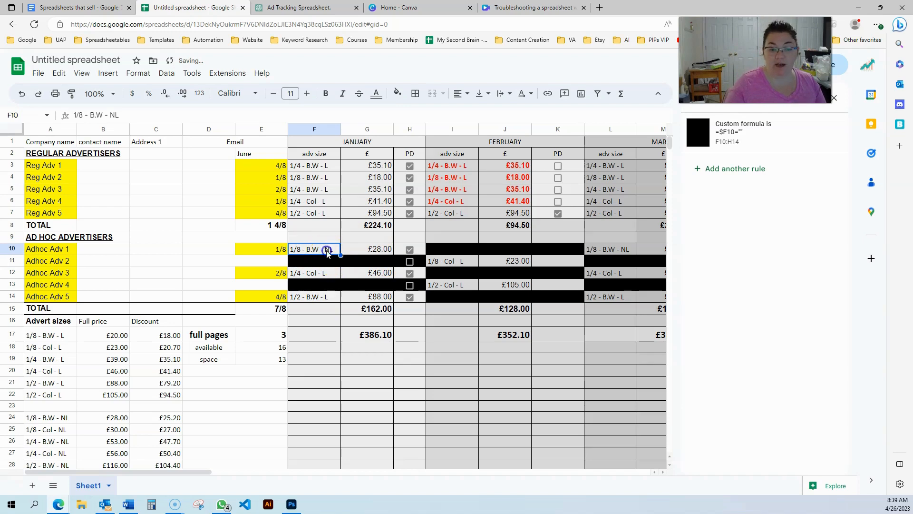
# Step: Inspect the contents of the January ad hoc total in G15 and the price in G10
pyautogui.click(317, 154)
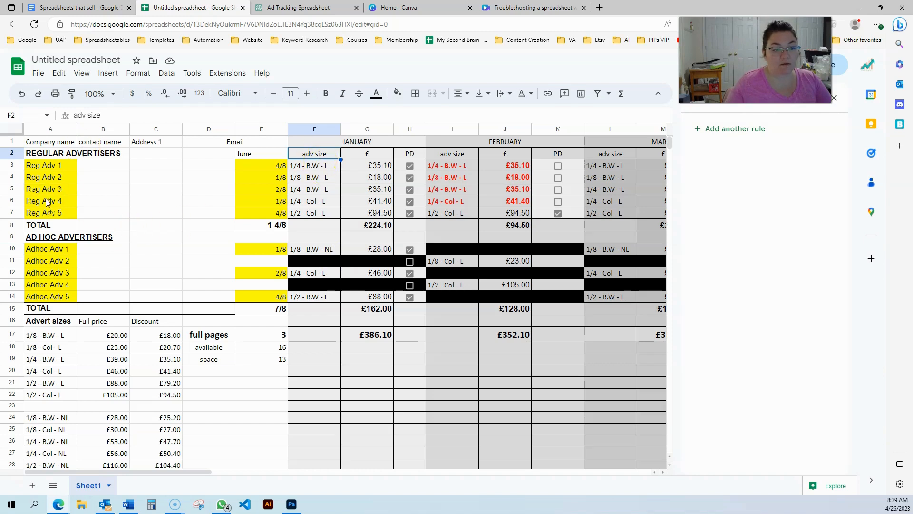
pyautogui.click(133, 275)
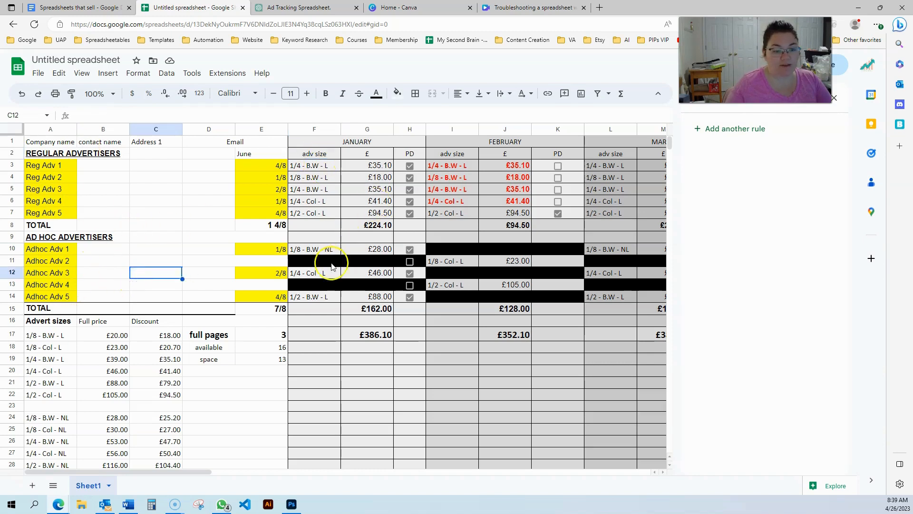
pyautogui.click(368, 310)
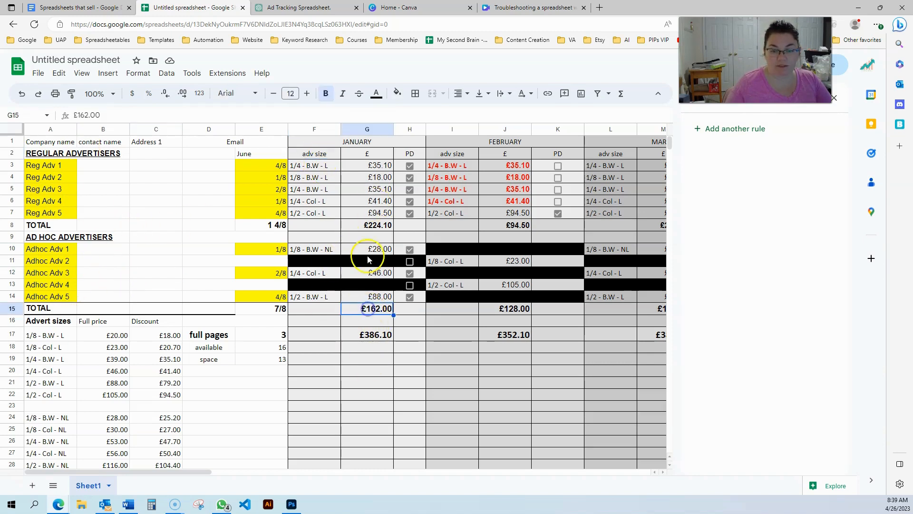
pyautogui.click(367, 252)
pyautogui.click(375, 310)
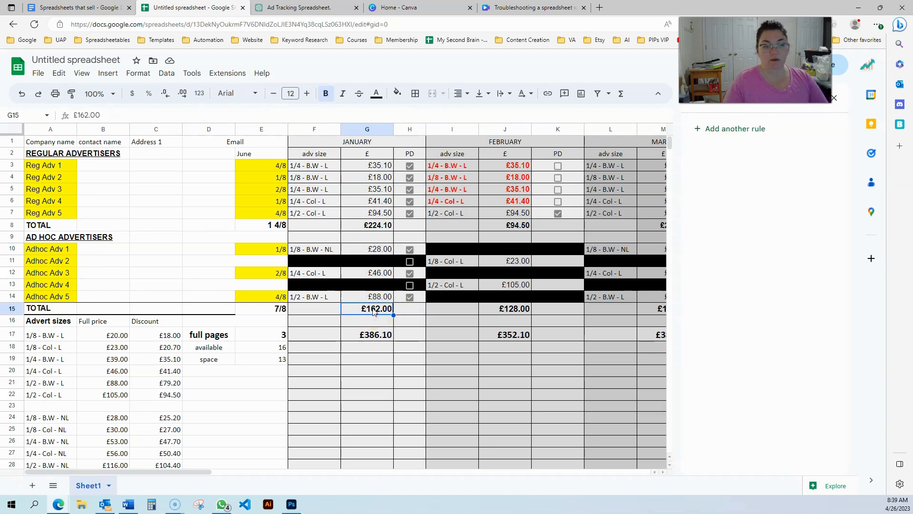
# Step: Check the price cells G12 and G14, and fill the VLOOKUP price formula from G10 down through G14
pyautogui.click(381, 272)
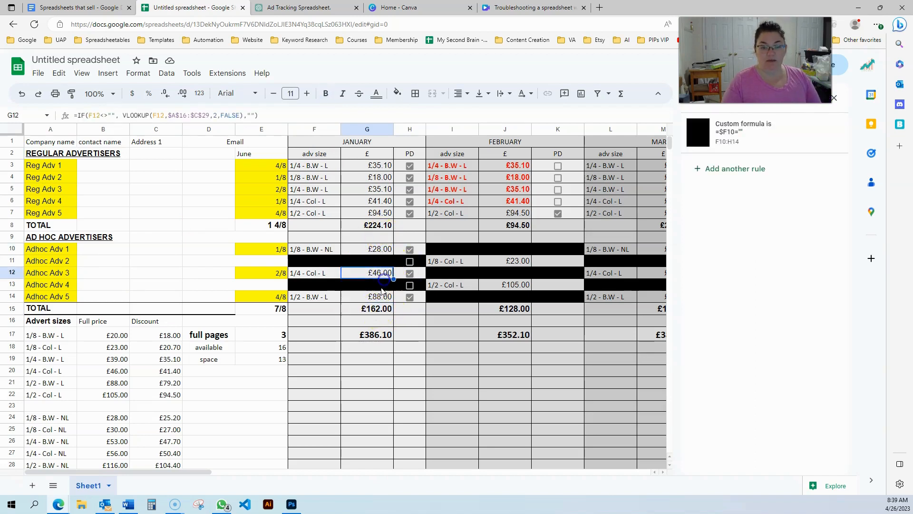
pyautogui.click(379, 298)
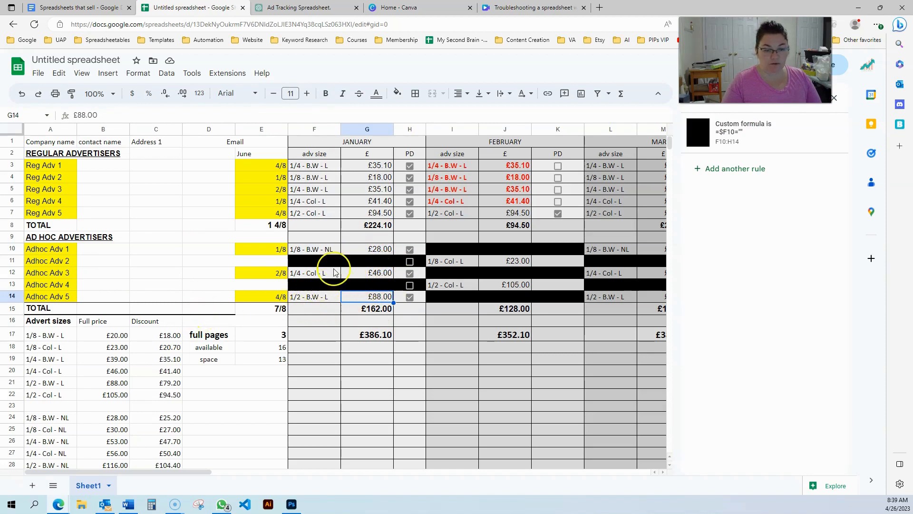
pyautogui.click(367, 249)
pyautogui.moveTo(393, 255); pyautogui.dragTo(393, 300)
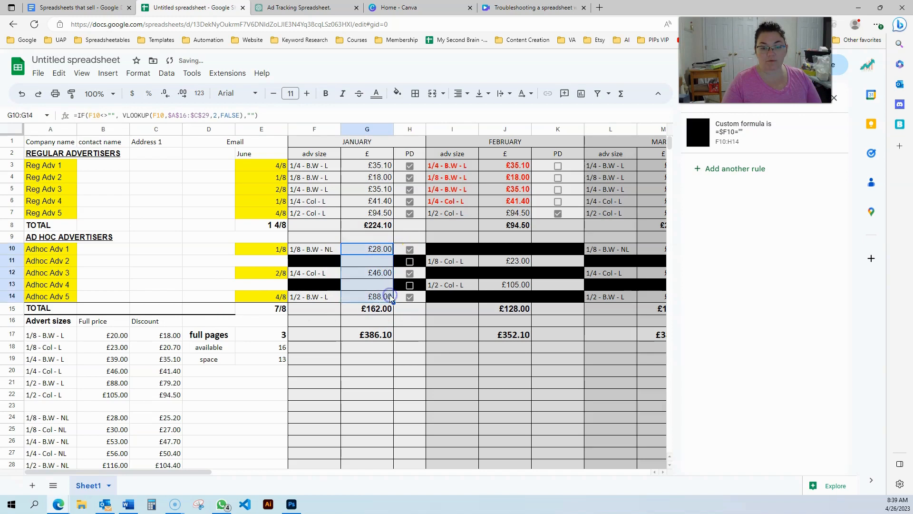
# Step: Check the ad size and price cells of the January ad hoc rows and the contents of the total in G15
pyautogui.click(325, 260)
pyautogui.click(318, 285)
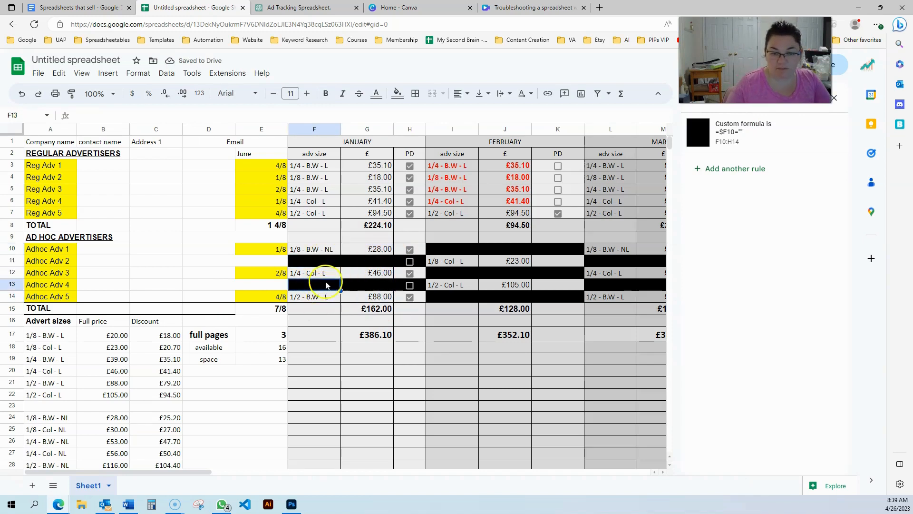
pyautogui.click(373, 262)
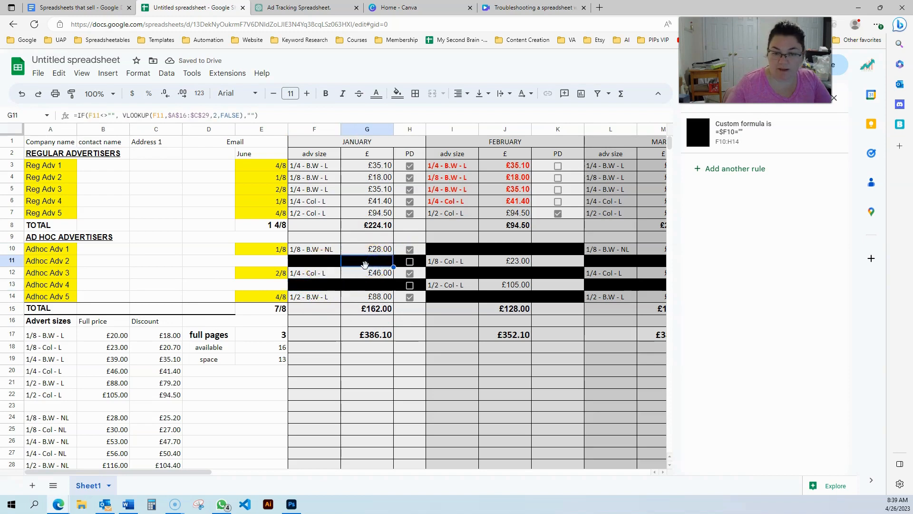
pyautogui.click(367, 284)
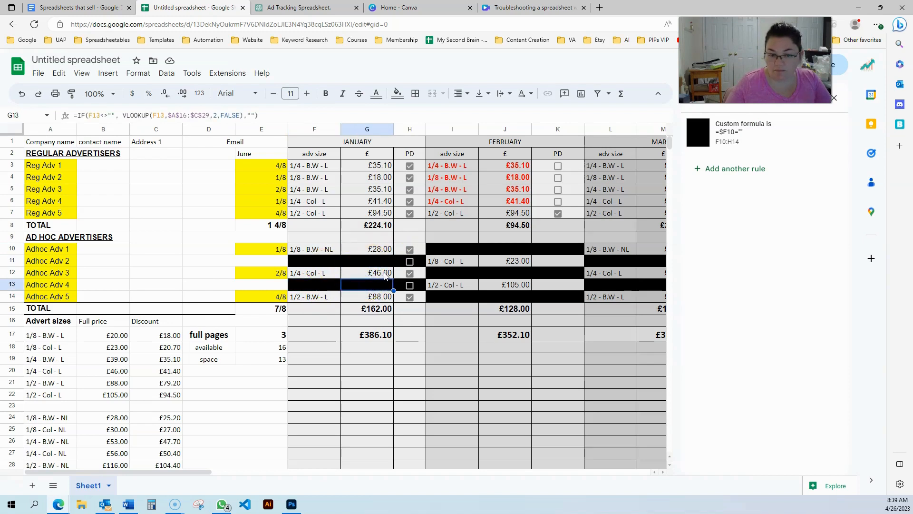
pyautogui.click(384, 274)
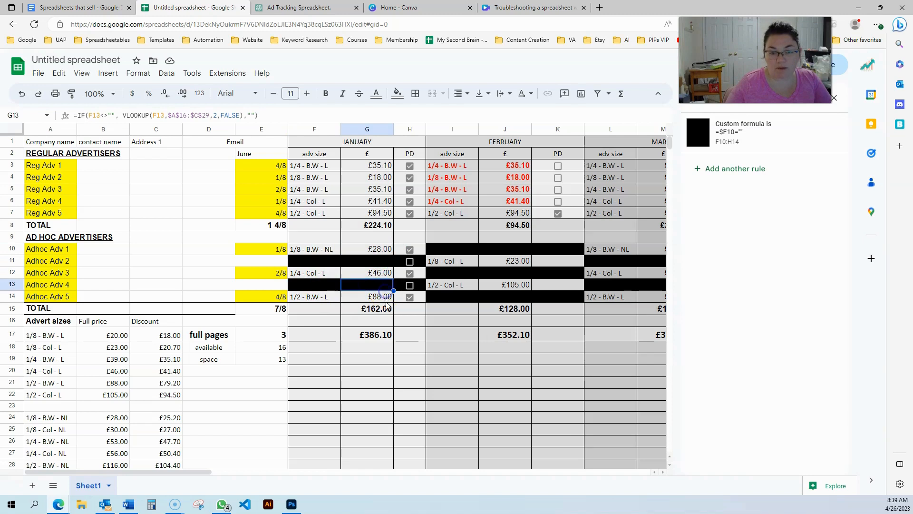
pyautogui.click(386, 295)
pyautogui.click(386, 311)
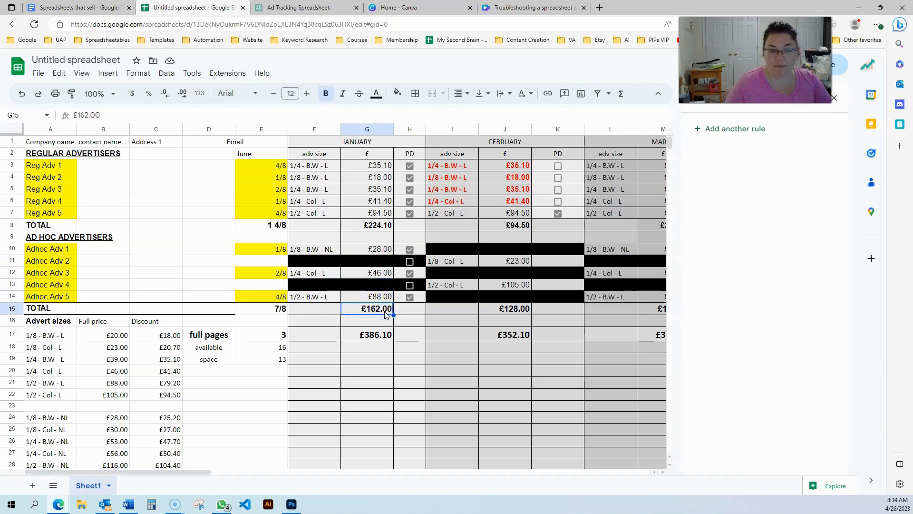
# Step: Copy the SUMIF formula from the regular advertisers' January total in G8 into the ad hoc total in G15
pyautogui.click(357, 229)
pyautogui.moveTo(166, 115); pyautogui.dragTo(7, 114)
pyautogui.hotkey('ctrl', 'c')
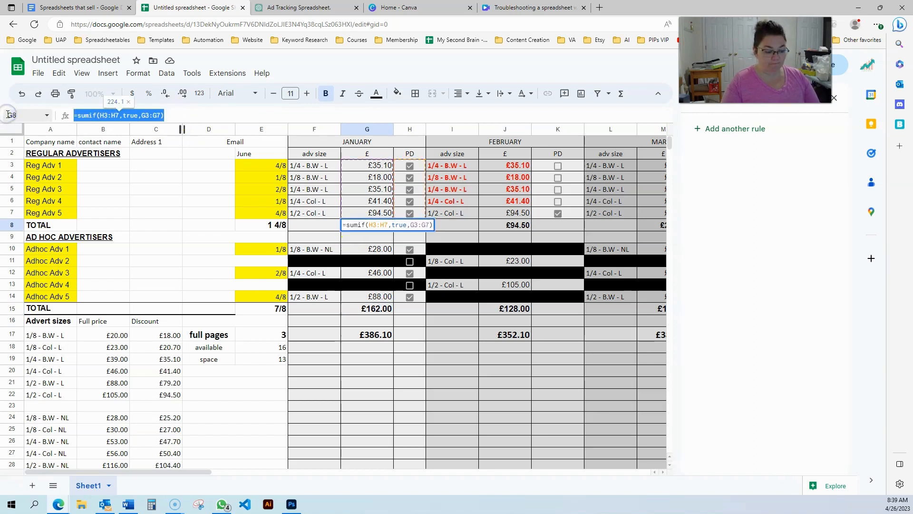
pyautogui.click(367, 308)
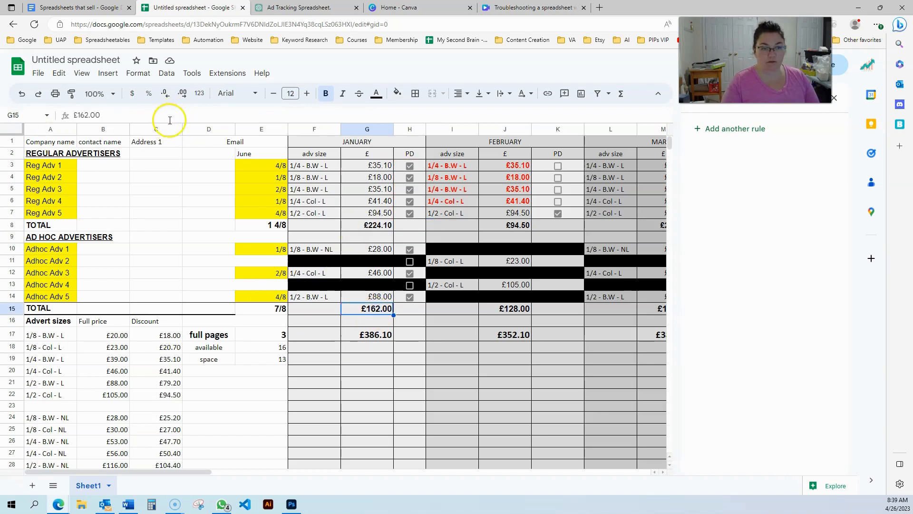
pyautogui.moveTo(170, 119); pyautogui.dragTo(8, 115)
pyautogui.hotkey('ctrl', 'v')
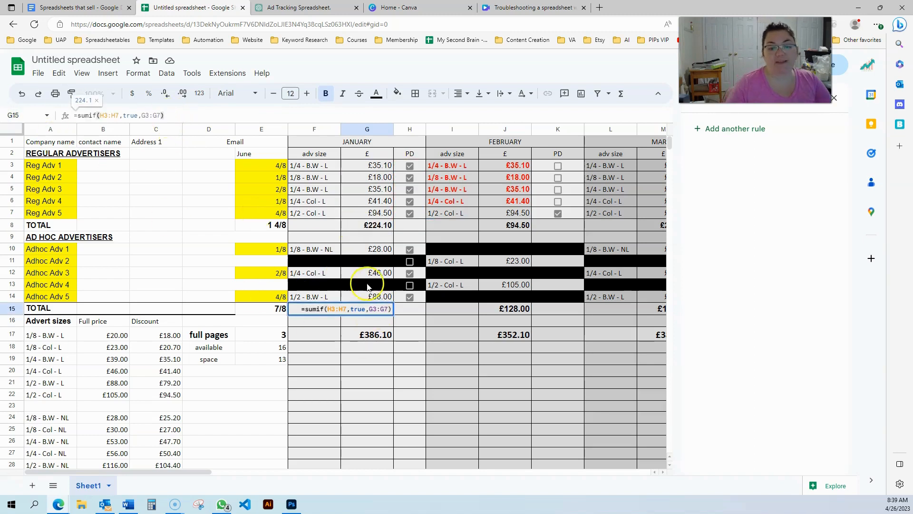
# Step: Change the SUMIF ranges in G15 to the ad hoc rows, giving =sumif(H10:H14,true,G10:G14)
pyautogui.moveTo(100, 115); pyautogui.dragTo(109, 115)
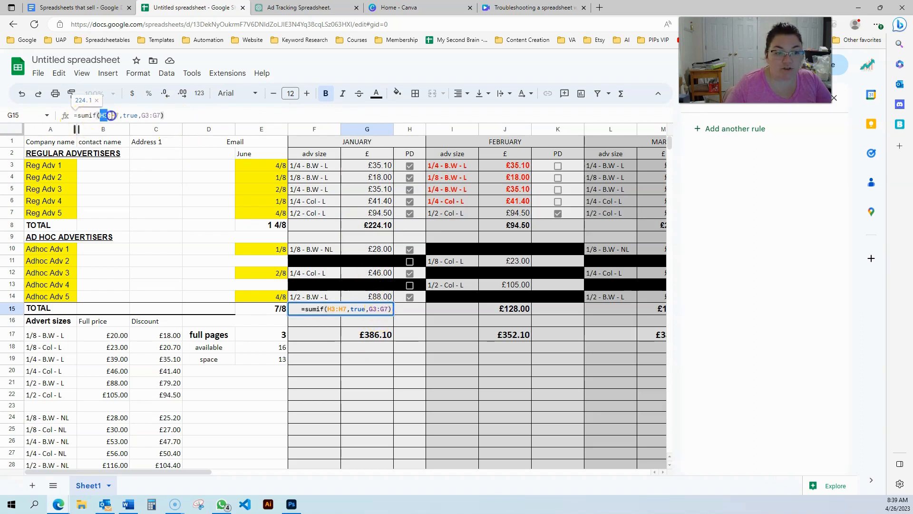
pyautogui.press('BackSpace')
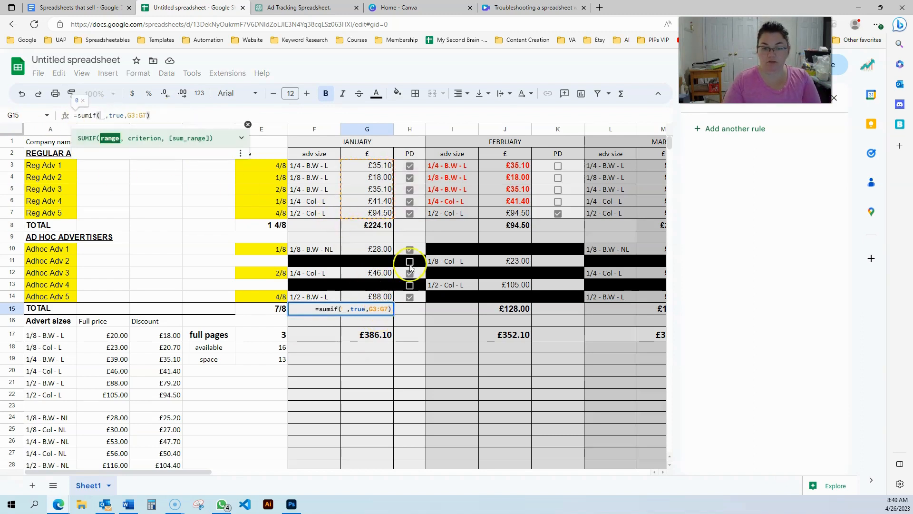
pyautogui.moveTo(423, 251); pyautogui.dragTo(422, 301)
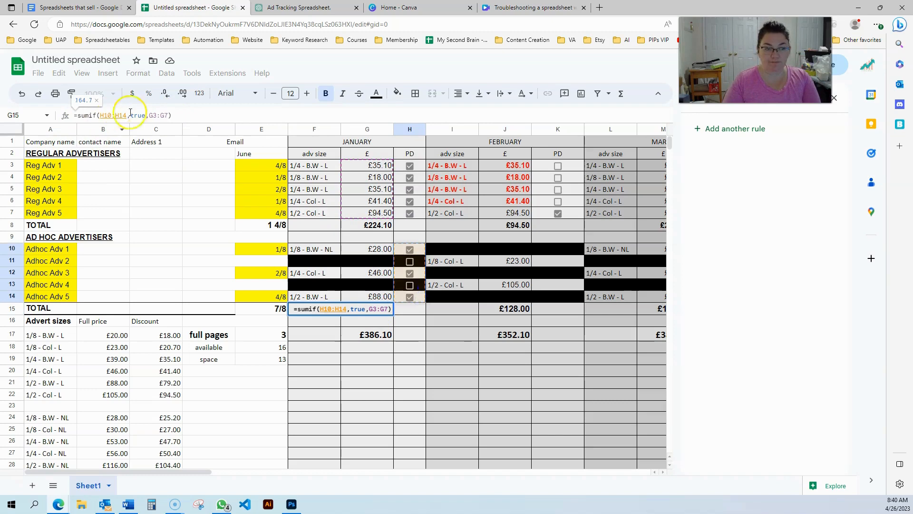
pyautogui.moveTo(149, 115); pyautogui.dragTo(166, 116)
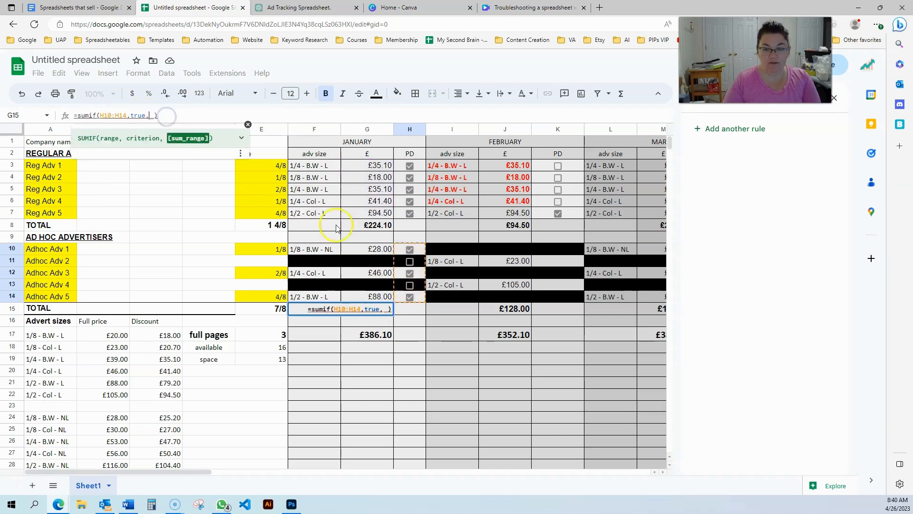
pyautogui.moveTo(361, 249); pyautogui.dragTo(366, 299)
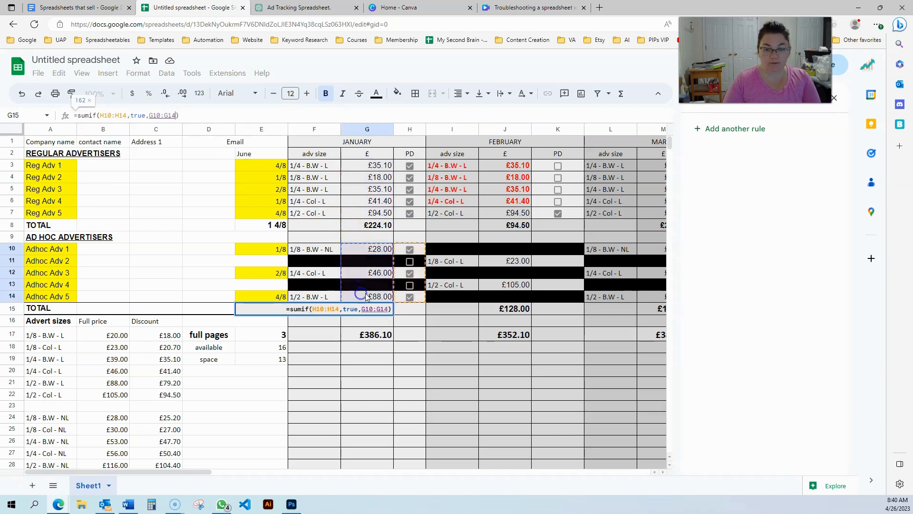
pyautogui.press('Return')
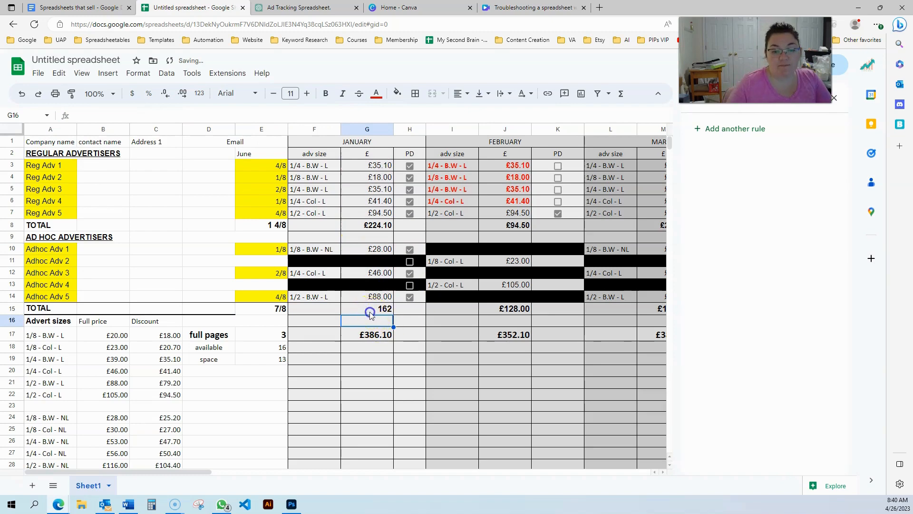
# Step: Format the January ad hoc total in G15 as British Pound Sterling currency
pyautogui.click(370, 310)
pyautogui.click(138, 72)
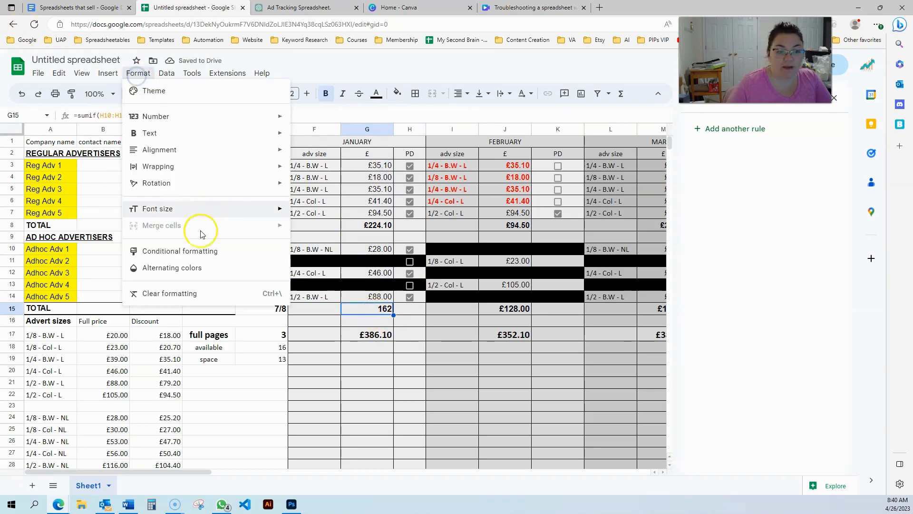
pyautogui.moveTo(178, 116)
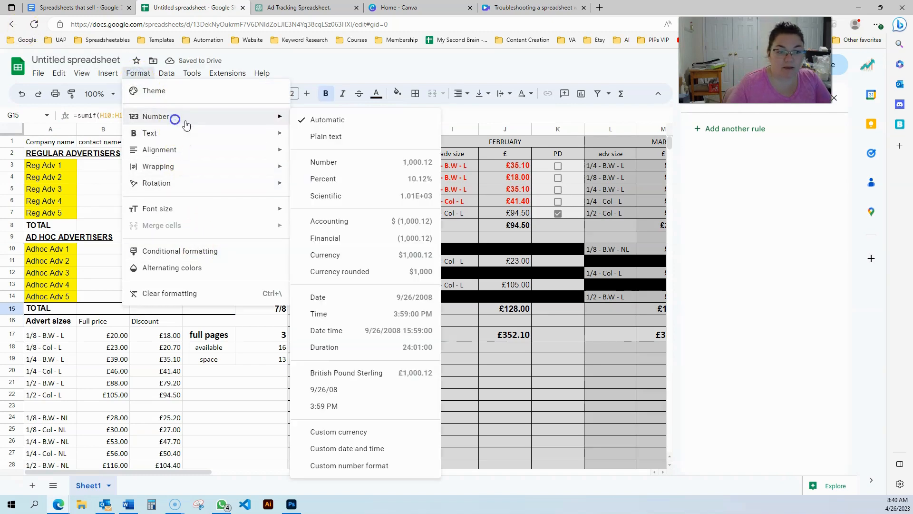
pyautogui.click(346, 373)
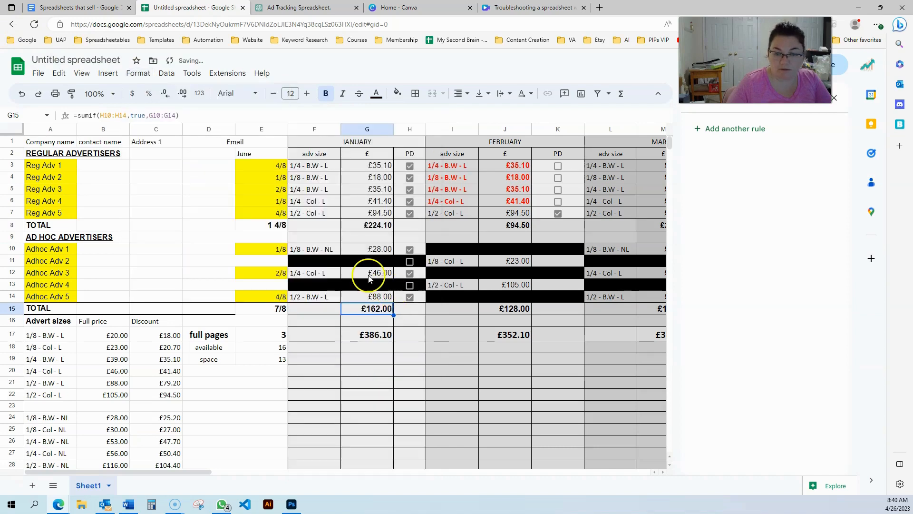
# Step: Replace the January grand total in G17 with a SUM formula adding the two section totals, G8+G15
pyautogui.click(377, 339)
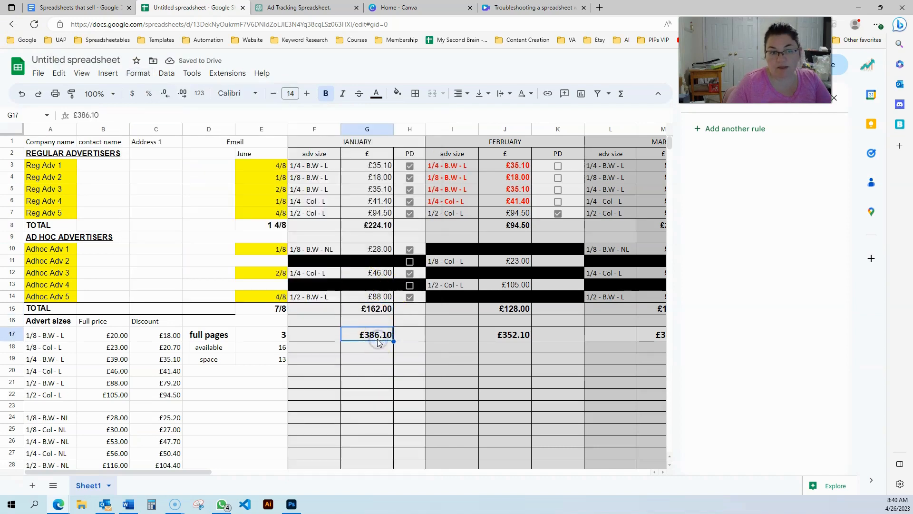
pyautogui.click(376, 225)
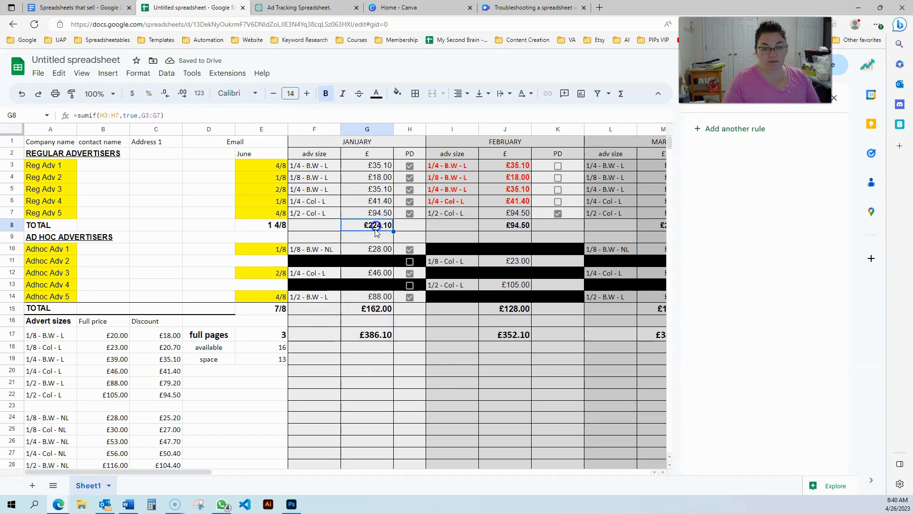
pyautogui.keyDown('ctrl'); pyautogui.click(369, 310); pyautogui.keyUp('ctrl')
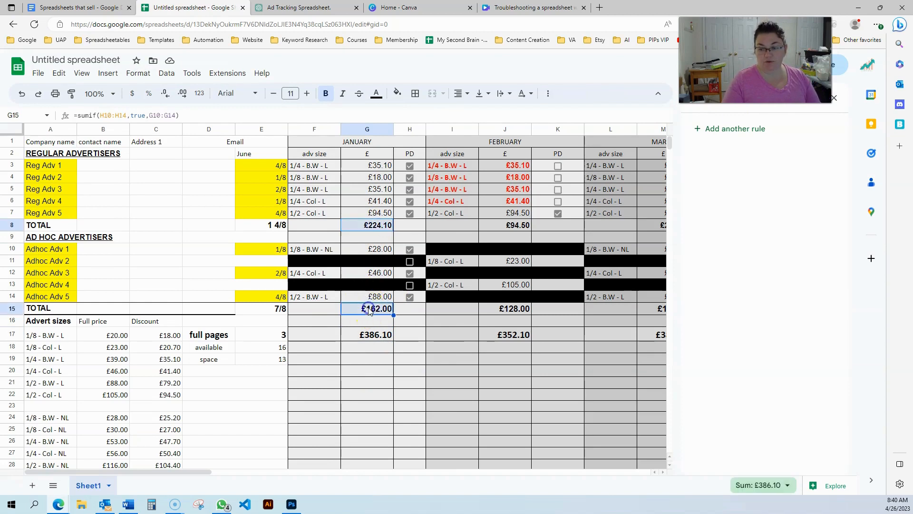
pyautogui.click(367, 339)
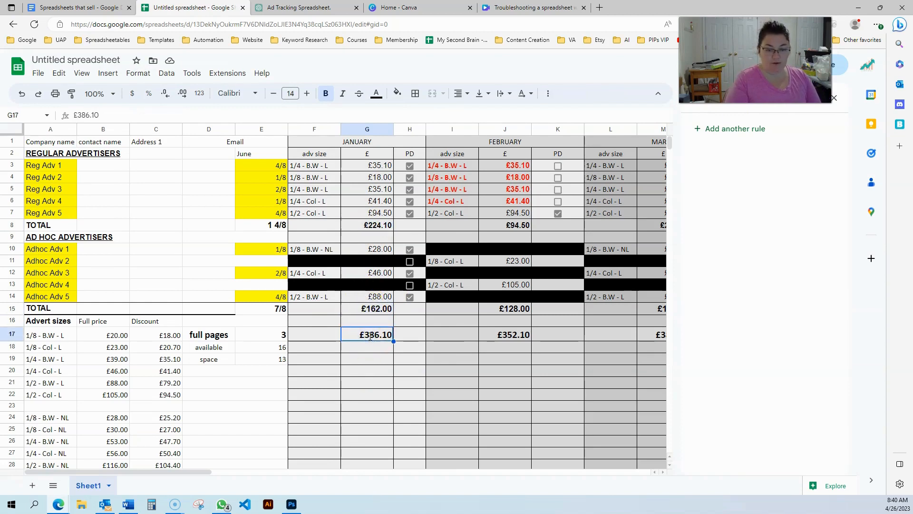
pyautogui.write('=SUM')
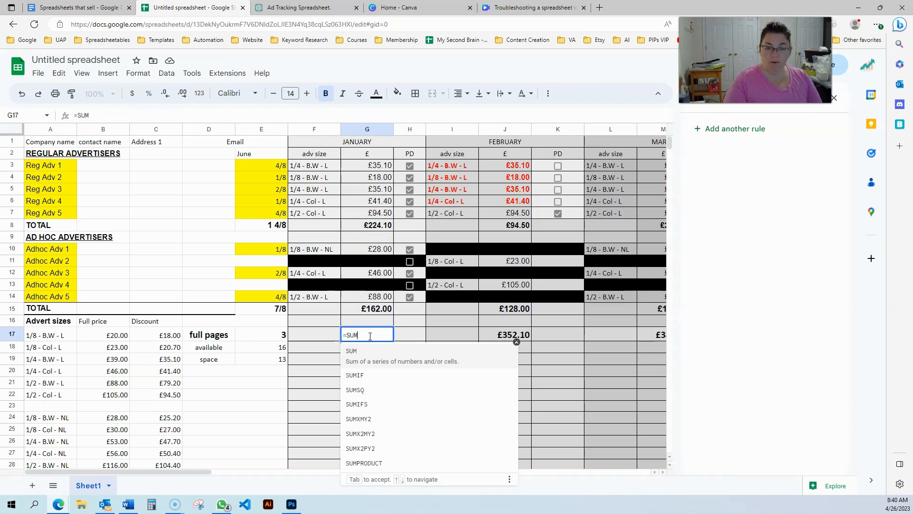
pyautogui.write('(')
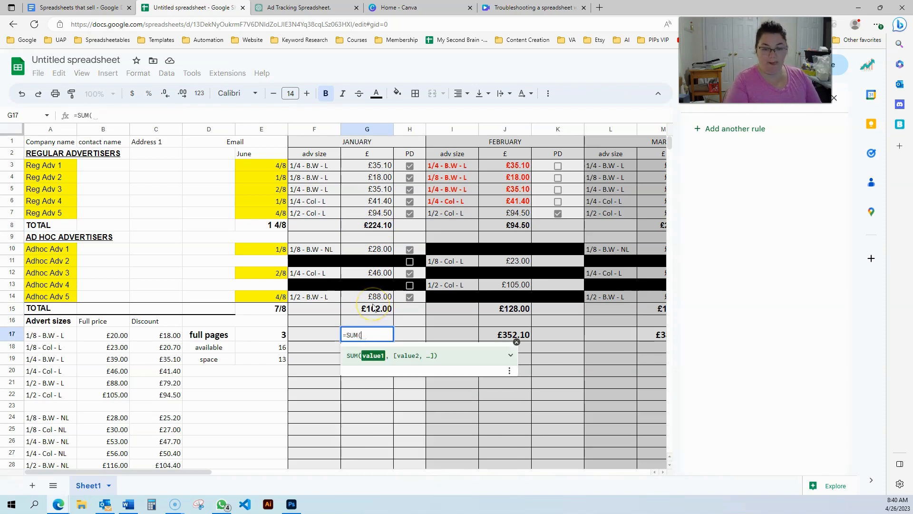
pyautogui.click(378, 226)
pyautogui.write('+')
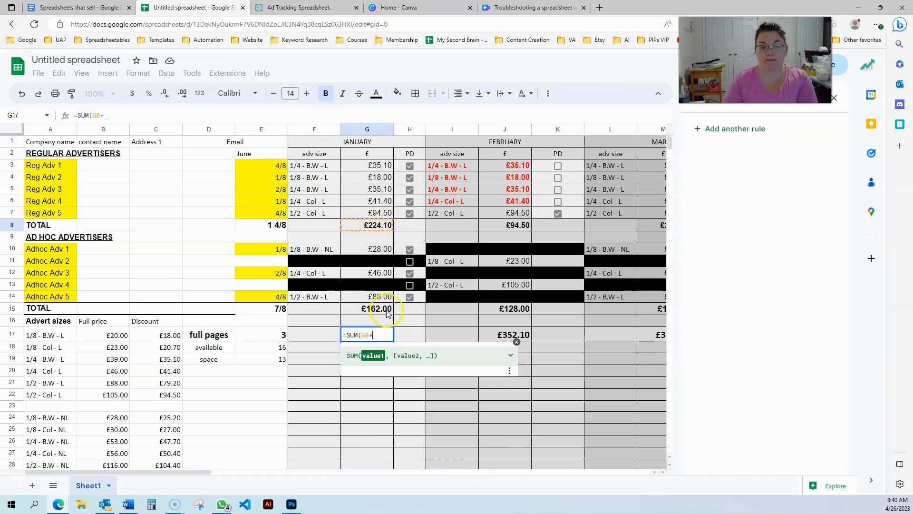
pyautogui.click(378, 308)
pyautogui.press('Return')
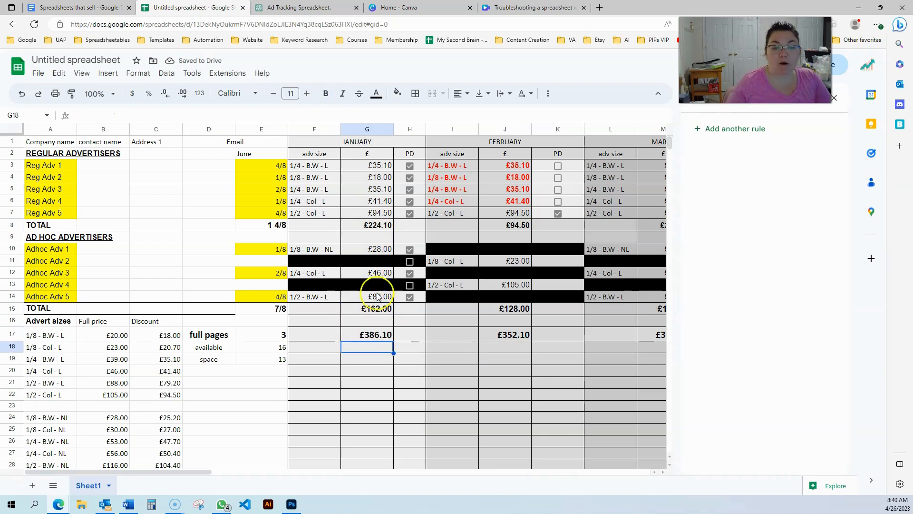
# Step: Clear the January PD checkbox for Adhoc Adv 1 to test the paid totals
pyautogui.moveTo(357, 167); pyautogui.dragTo(403, 330)
pyautogui.click(393, 224)
pyautogui.click(409, 249)
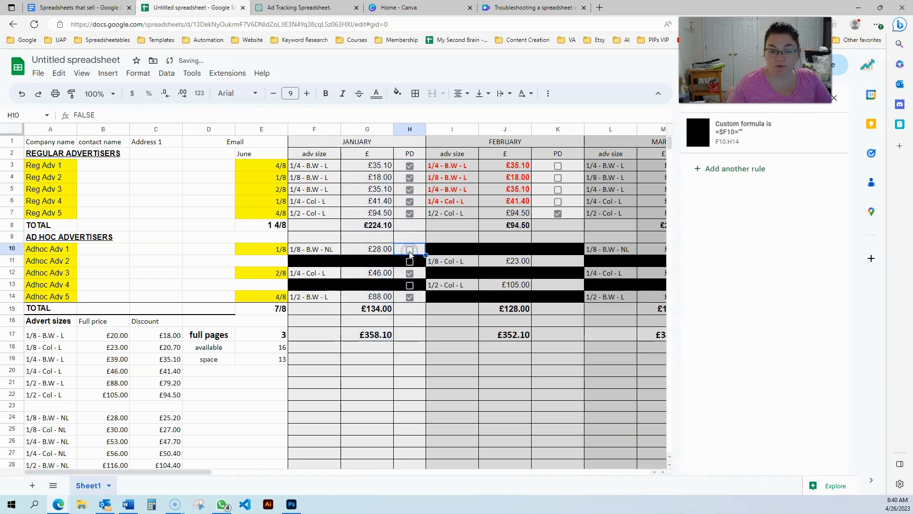
pyautogui.click(383, 249)
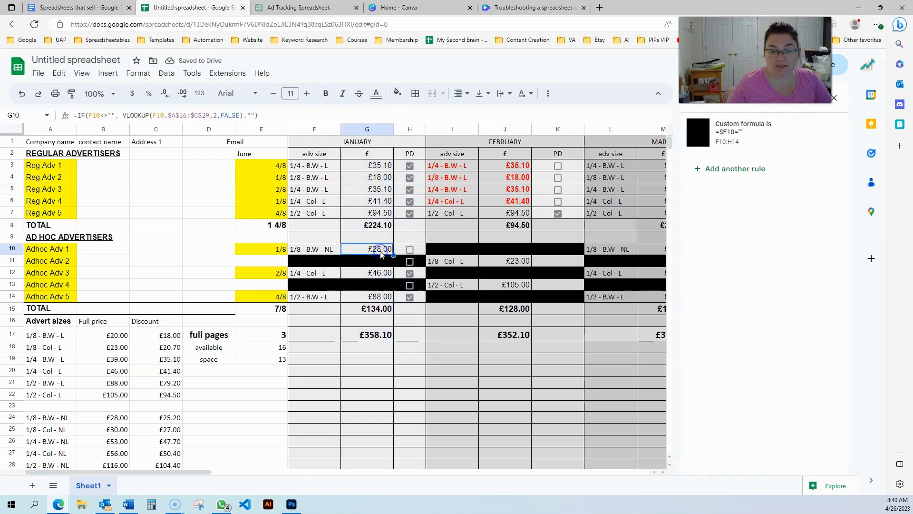
# Step: Open the regular advertisers' January unpaid formatting rule, =$H3=FALSE on F3:G7, and add another rule based on it
pyautogui.moveTo(327, 249); pyautogui.dragTo(408, 296)
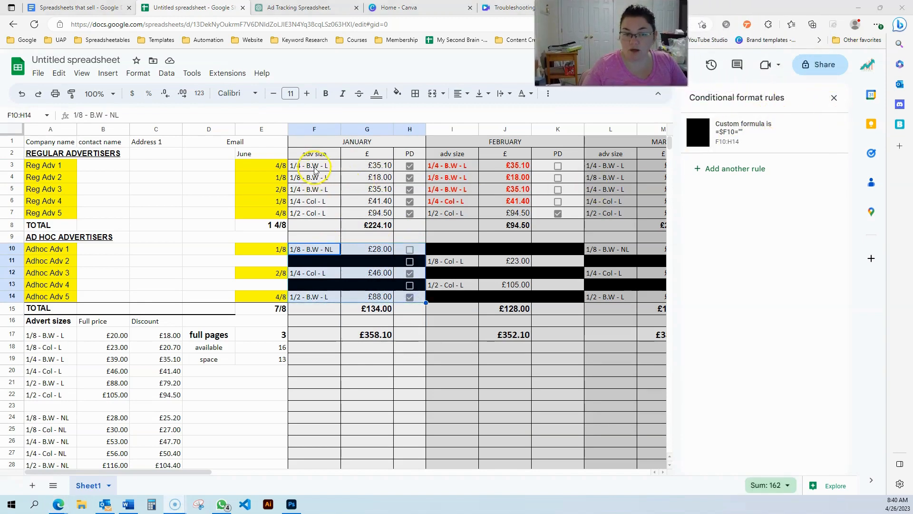
pyautogui.moveTo(315, 168); pyautogui.dragTo(405, 212)
pyautogui.click(339, 189)
pyautogui.click(367, 185)
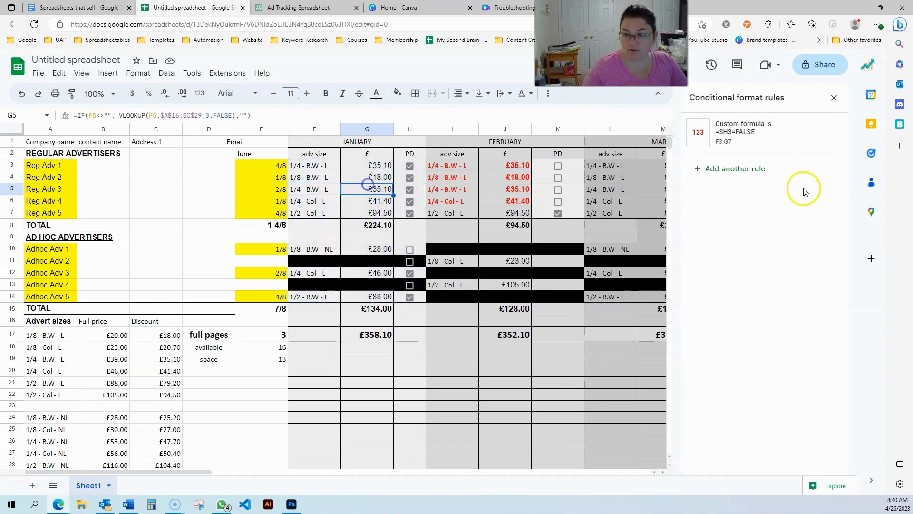
pyautogui.click(746, 141)
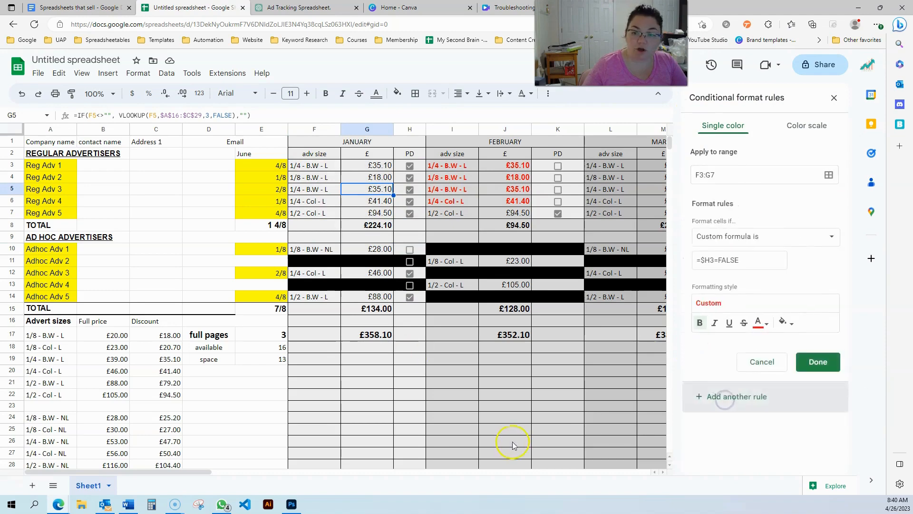
# Step: Set the new conditional format rule's range to the January ad hoc rows, F10:H14
pyautogui.tripleClick(721, 179)
pyautogui.press('BackSpace')
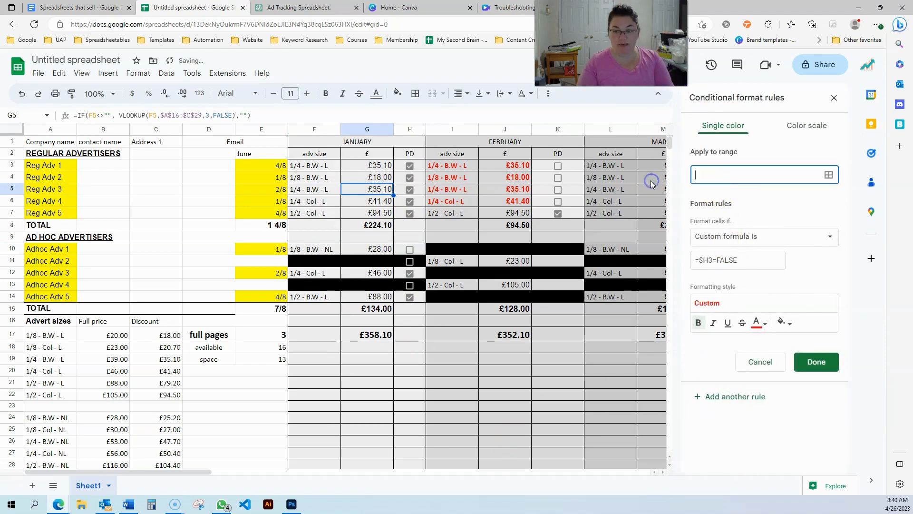
pyautogui.click(827, 176)
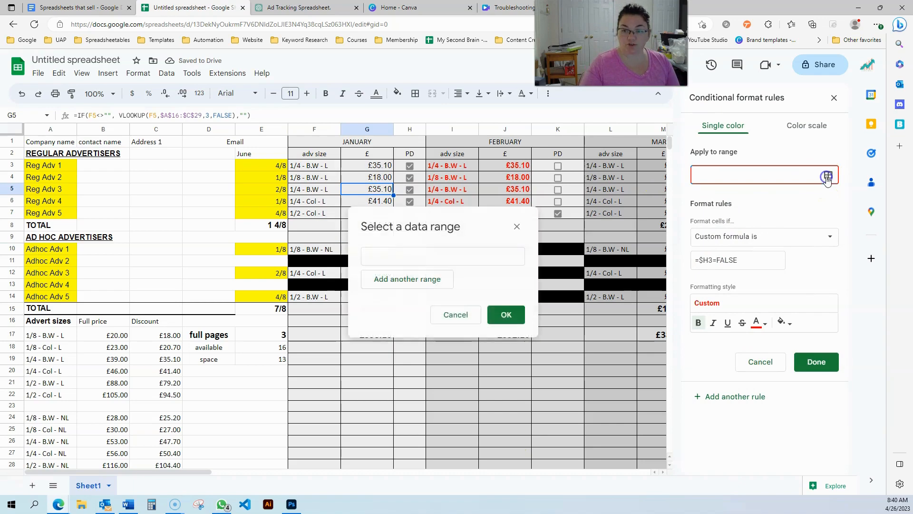
pyautogui.click(410, 279)
pyautogui.moveTo(406, 115); pyautogui.dragTo(383, 69)
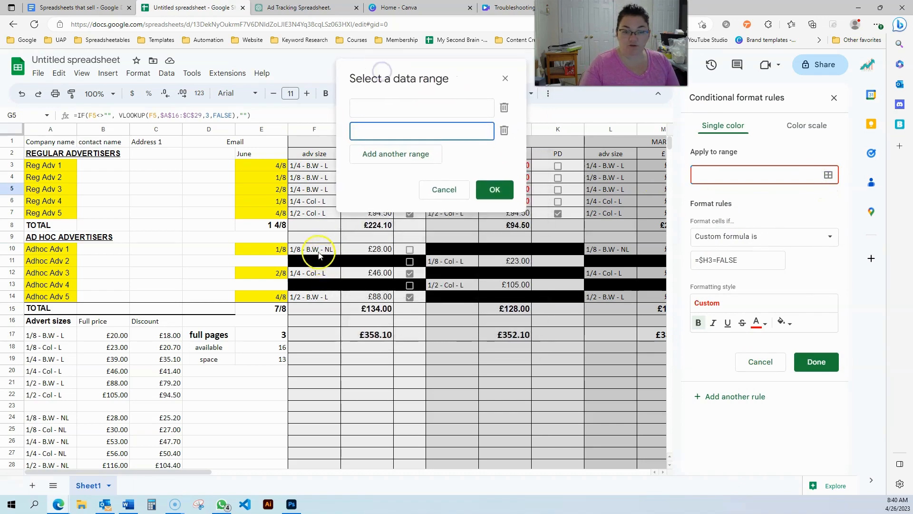
pyautogui.moveTo(314, 249); pyautogui.dragTo(408, 302)
pyautogui.click(488, 191)
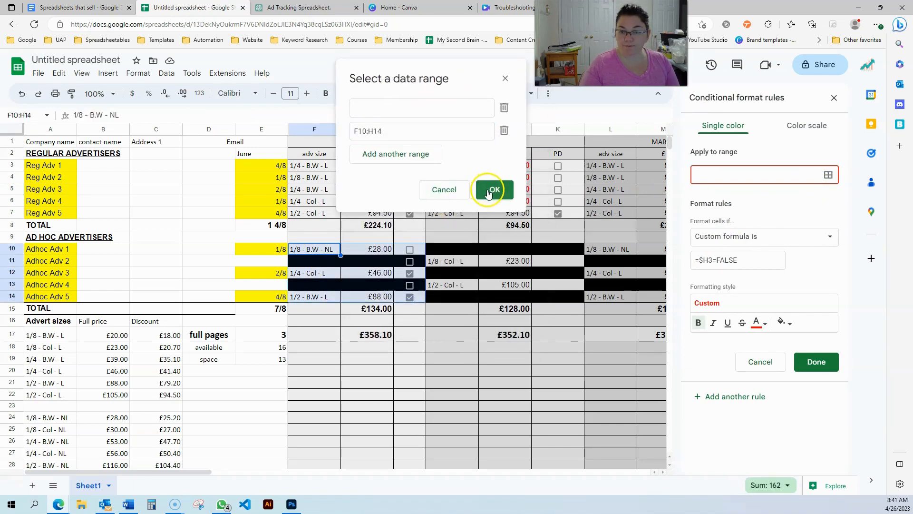
pyautogui.click(700, 177)
pyautogui.click(732, 179)
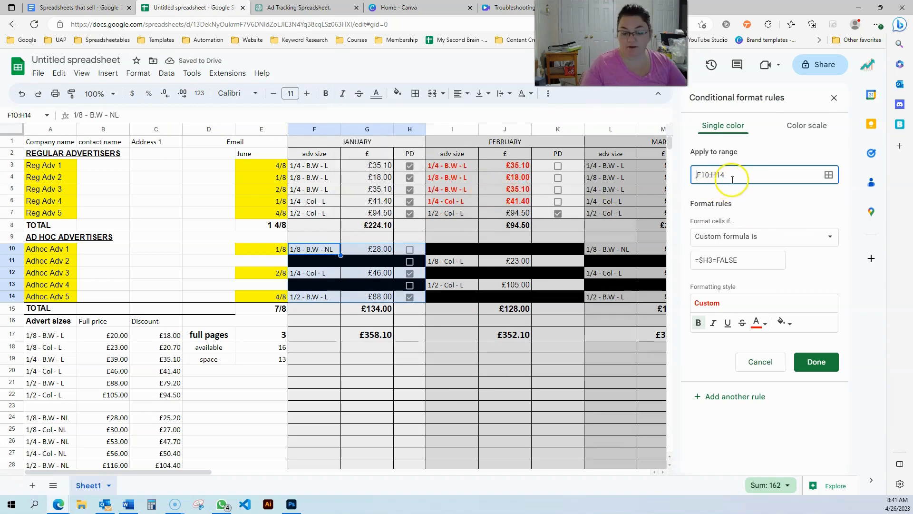
# Step: Change the new rule's custom formula to =$H10=FALSE, save it and close the conditional format rules
pyautogui.click(706, 260)
pyautogui.moveTo(705, 259); pyautogui.dragTo(708, 260)
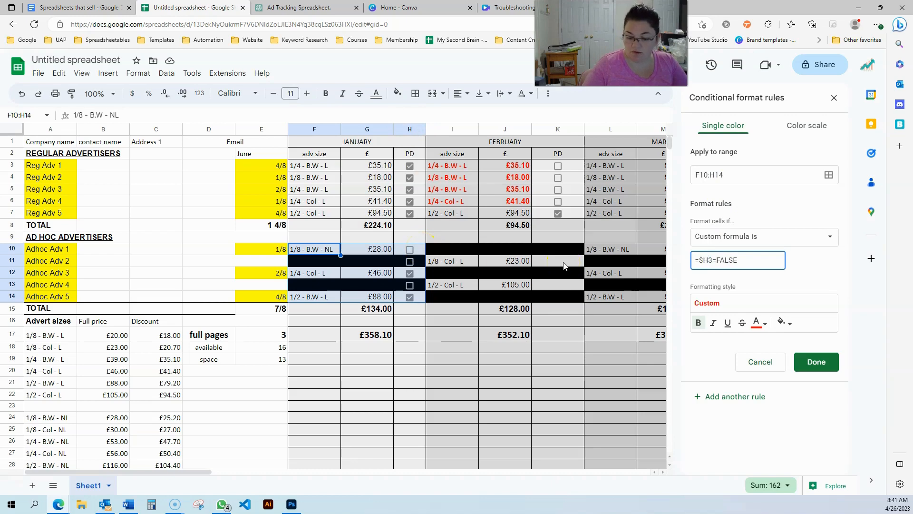
pyautogui.click(722, 339)
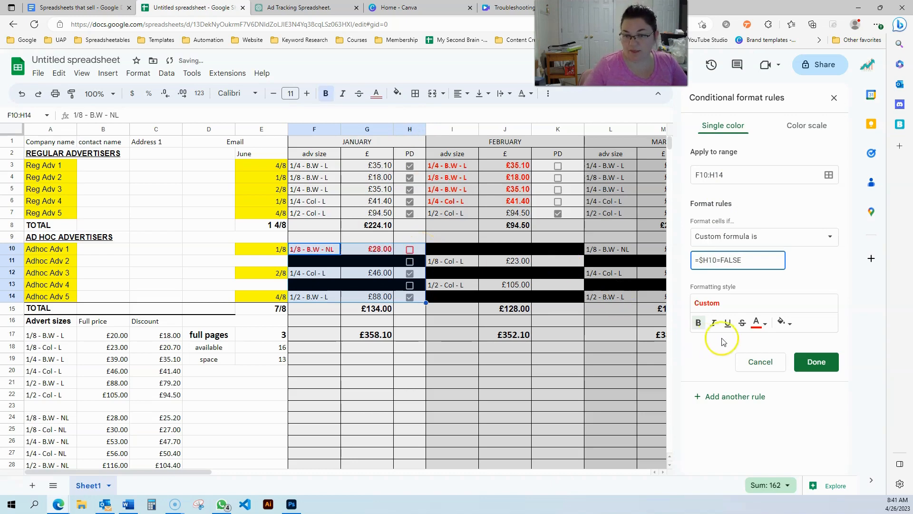
pyautogui.click(816, 366)
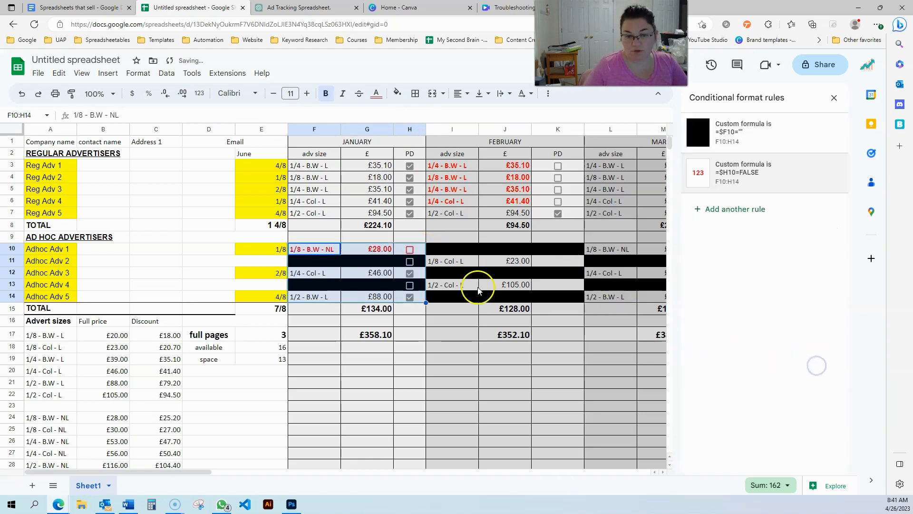
pyautogui.click(837, 101)
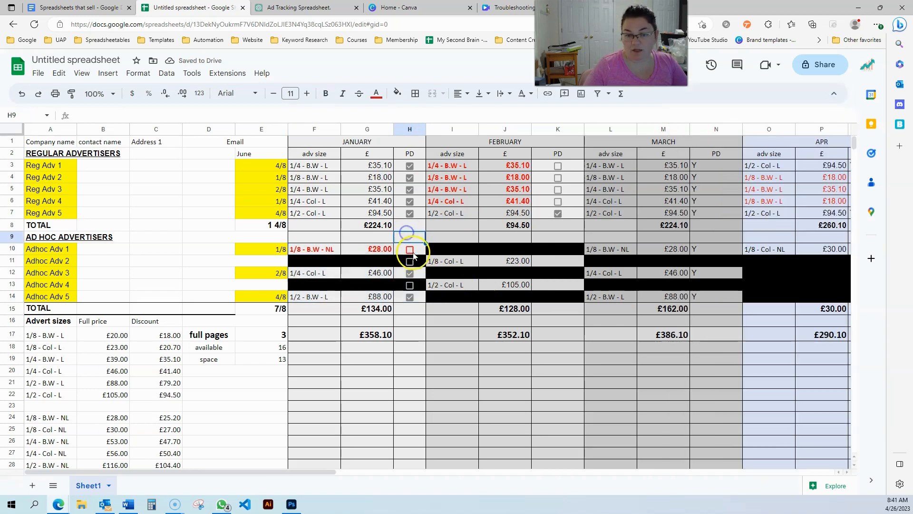
# Step: Test the ad hoc rule by toggling the January PD checkboxes for Adhoc Adv 1 and Adhoc Adv 3, leaving both ticked
pyautogui.click(410, 250)
pyautogui.click(410, 273)
pyautogui.click(410, 250)
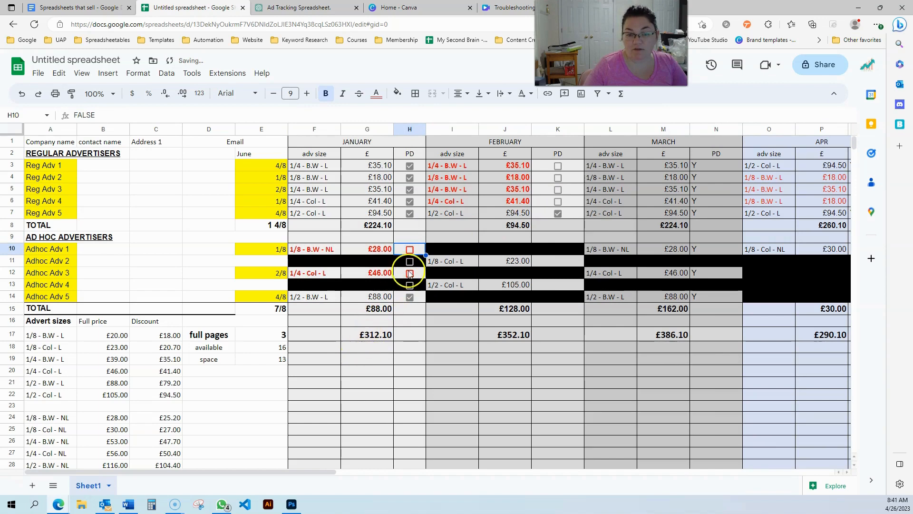
pyautogui.click(410, 273)
pyautogui.click(410, 248)
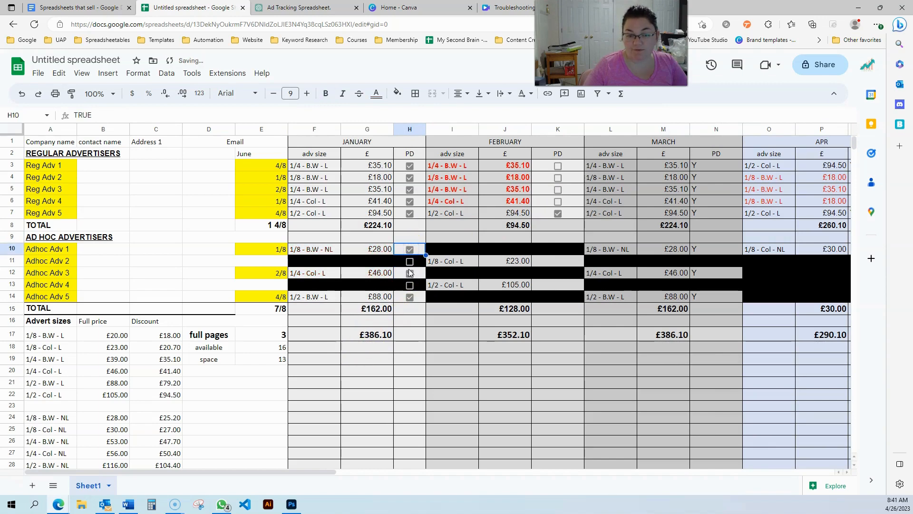
# Step: Clear the January PD checkboxes for all five regular advertisers to test the unpaid formatting and total
pyautogui.click(409, 166)
pyautogui.click(409, 178)
pyautogui.click(411, 189)
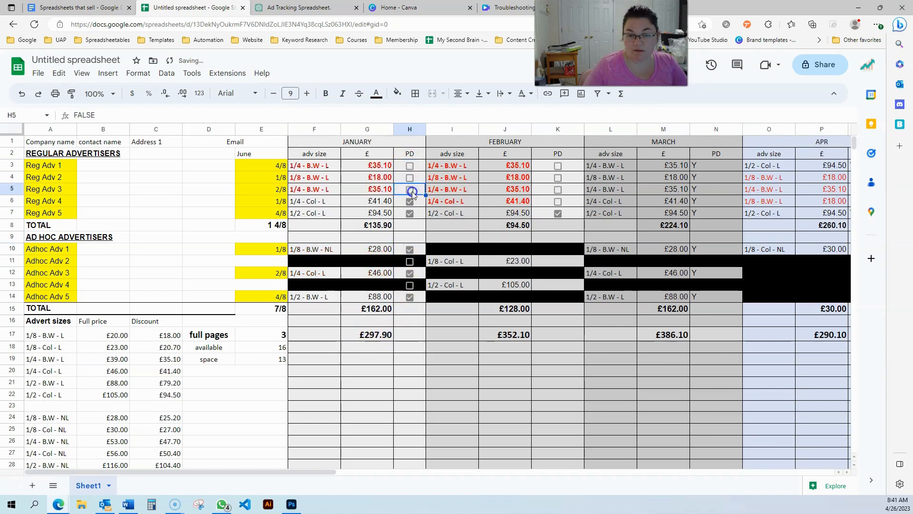
pyautogui.click(410, 202)
pyautogui.click(410, 212)
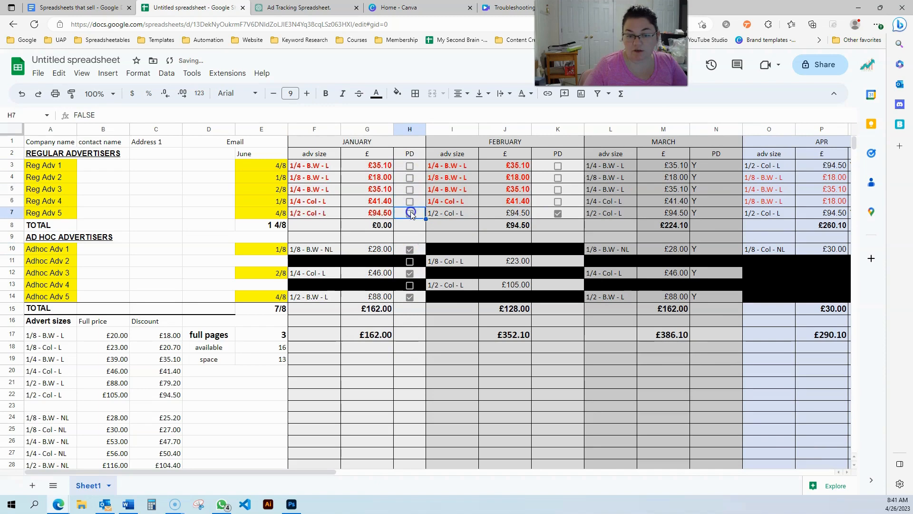
# Step: Examine the SUMIF formulas behind the January totals in G8 and G15
pyautogui.click(366, 227)
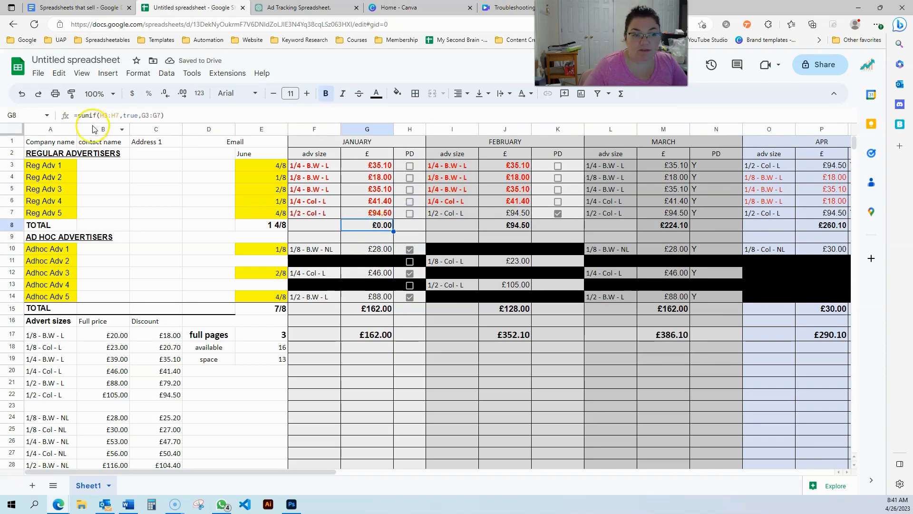
pyautogui.moveTo(165, 115); pyautogui.dragTo(79, 117)
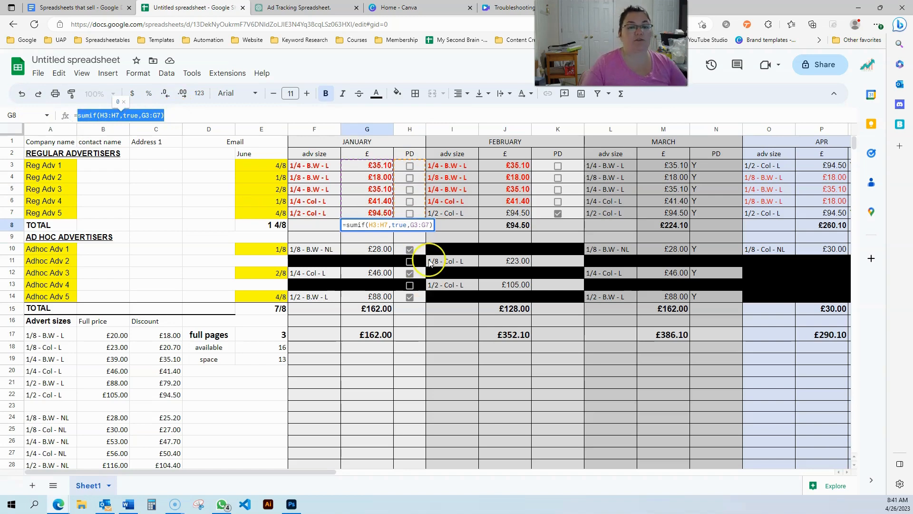
pyautogui.press('Escape')
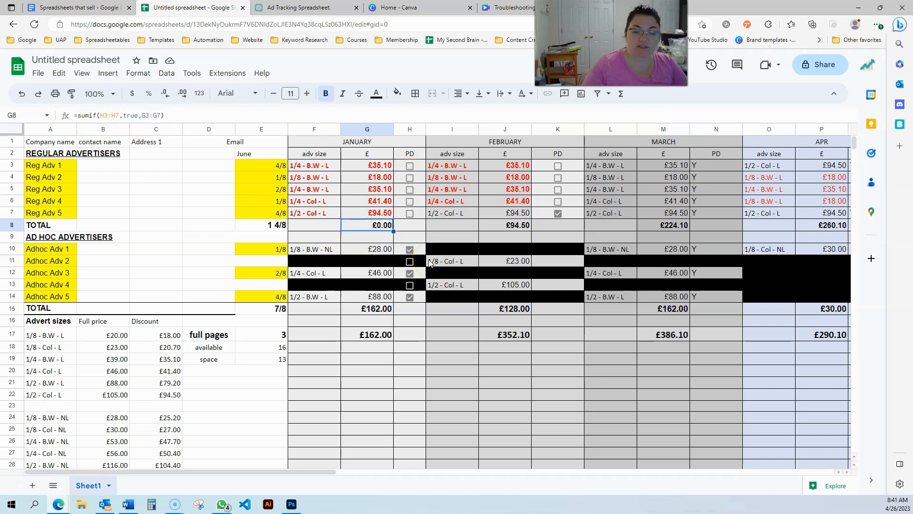
pyautogui.click(369, 311)
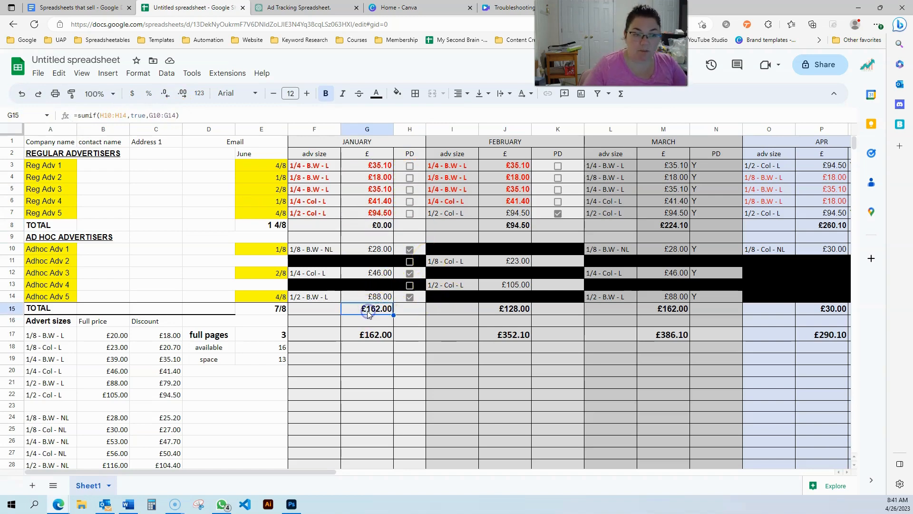
# Step: Tick the January PD checkboxes for Reg Adv 4 and Reg Adv 3 again
pyautogui.click(366, 225)
pyautogui.click(410, 201)
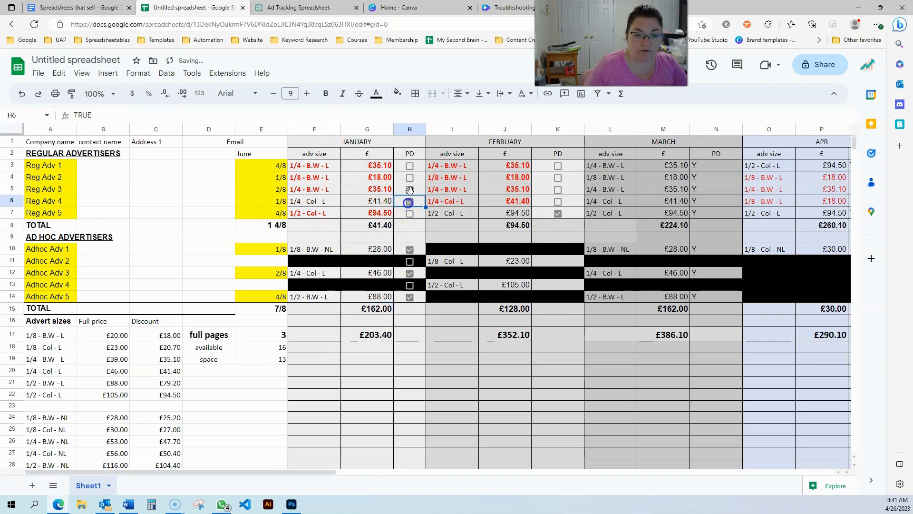
pyautogui.click(411, 190)
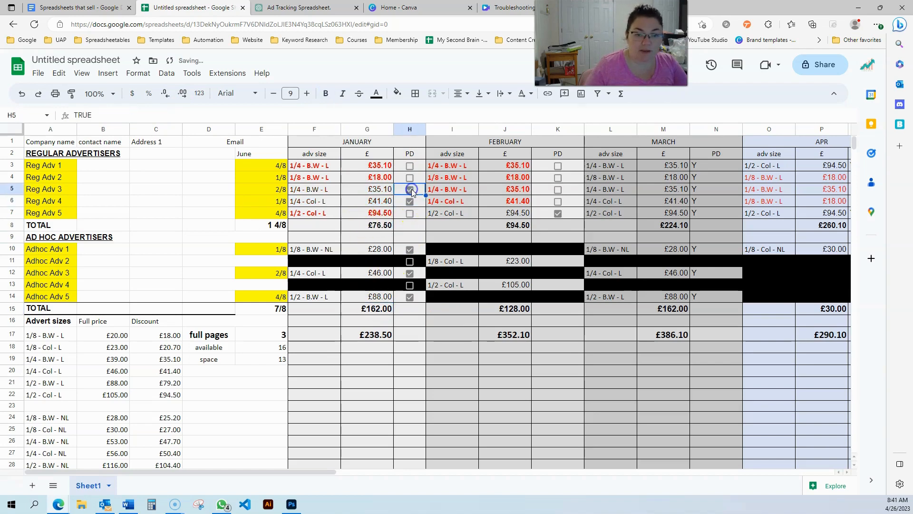
# Step: Try to toggle the blacked-out January PD checkbox for Adhoc Adv 4, then dismiss the change
pyautogui.click(379, 310)
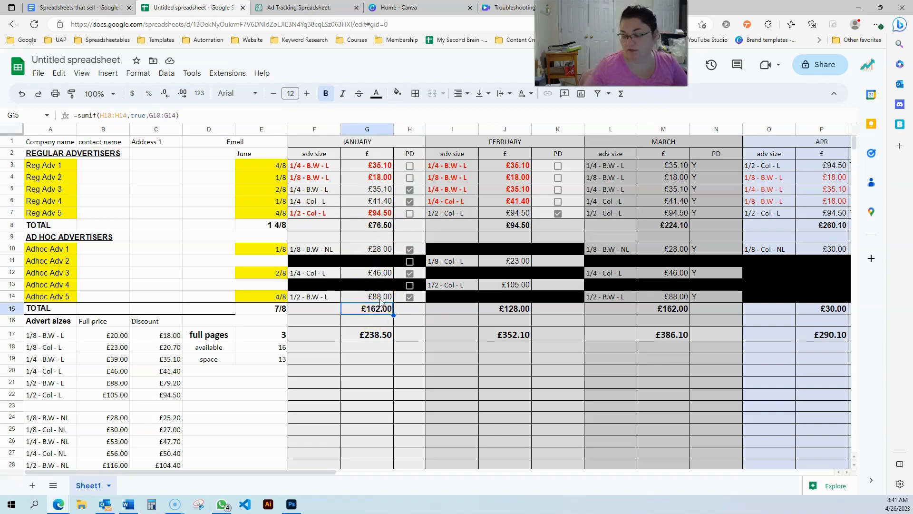
pyautogui.click(409, 285)
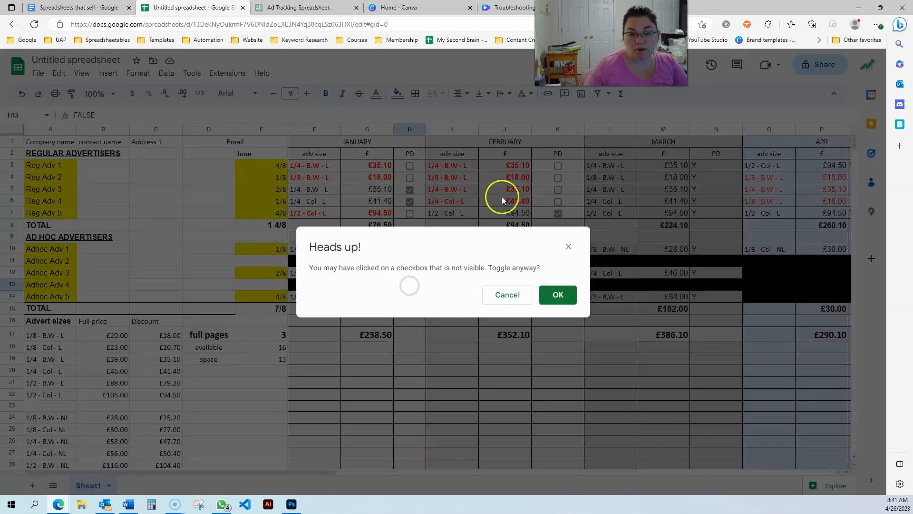
pyautogui.click(524, 296)
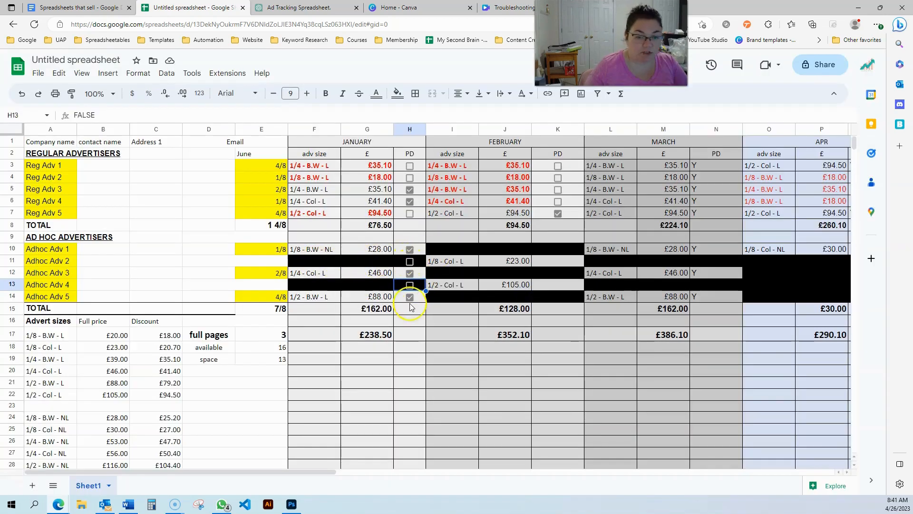
# Step: Tick the January PD checkboxes for Reg Adv 5, Reg Adv 2 and Reg Adv 1 again
pyautogui.click(409, 213)
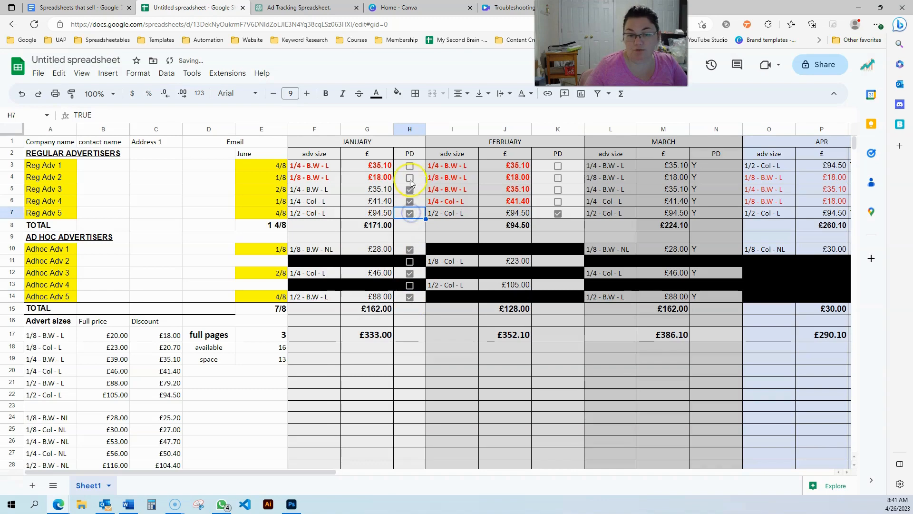
pyautogui.click(410, 177)
pyautogui.click(410, 167)
pyautogui.click(335, 288)
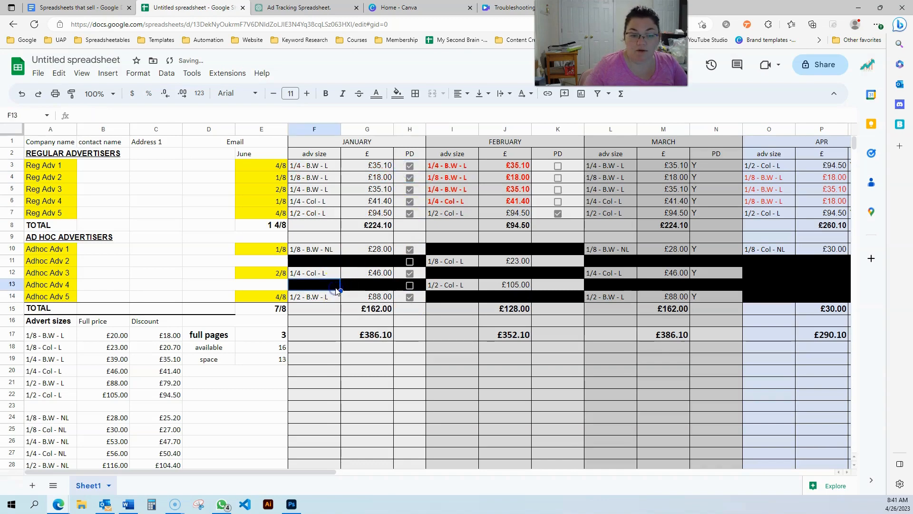
# Step: Examine the full pages, available and space figures and the page fractions in column E alongside the January columns
pyautogui.click(152, 348)
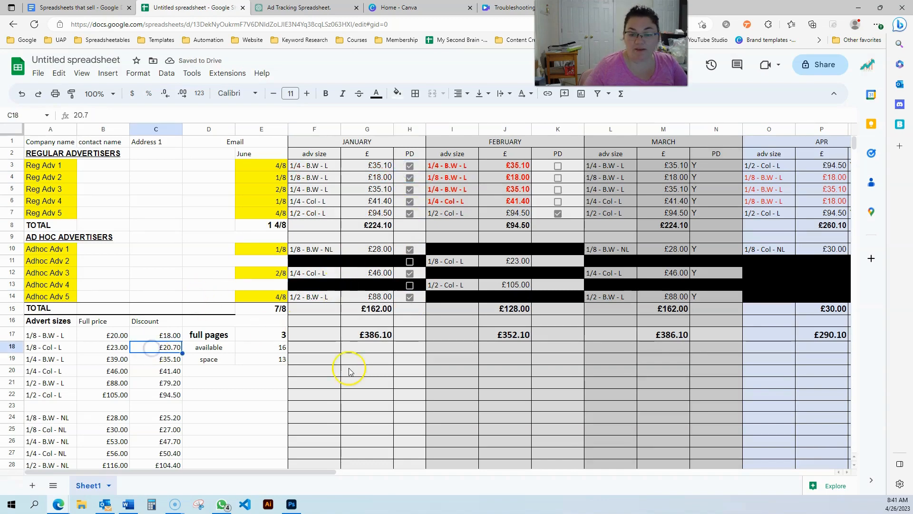
pyautogui.moveTo(259, 335)
pyautogui.mouseDown()
pyautogui.moveTo(255, 356)
pyautogui.moveTo(227, 358)
pyautogui.mouseUp()
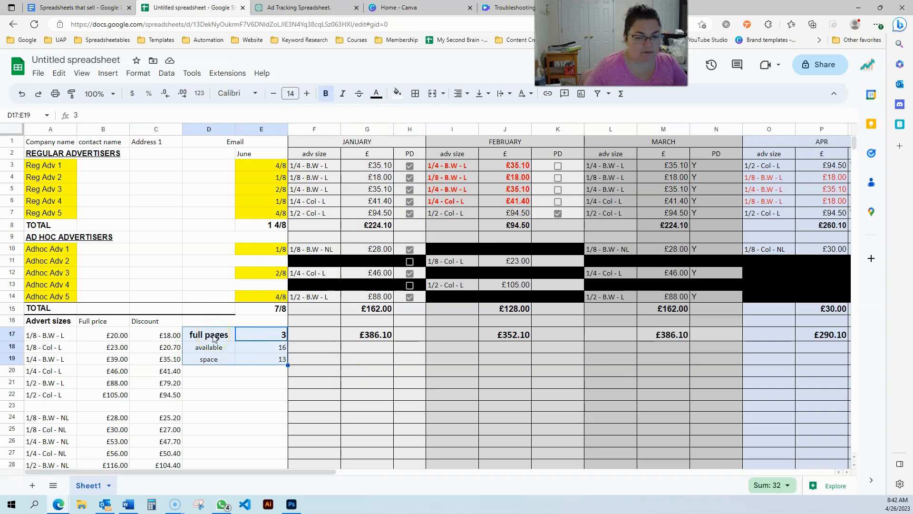
pyautogui.moveTo(214, 339); pyautogui.dragTo(269, 360)
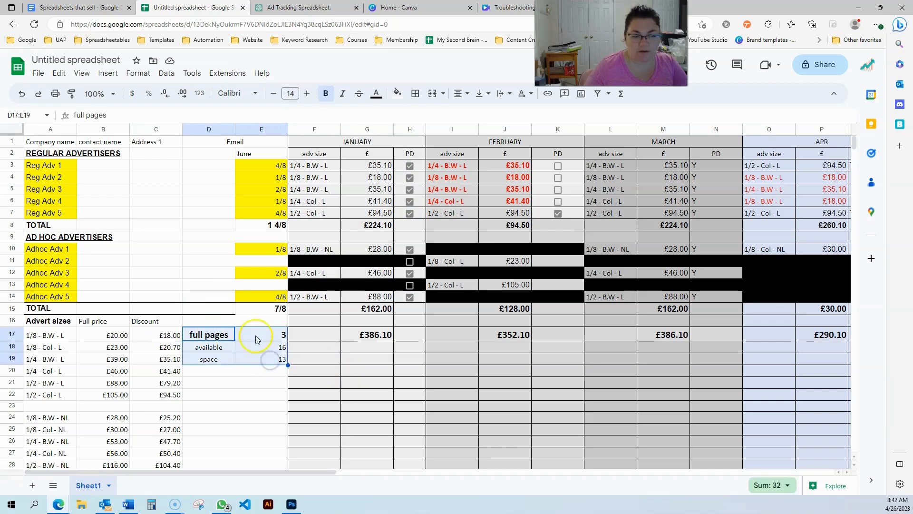
pyautogui.moveTo(253, 167); pyautogui.dragTo(274, 289)
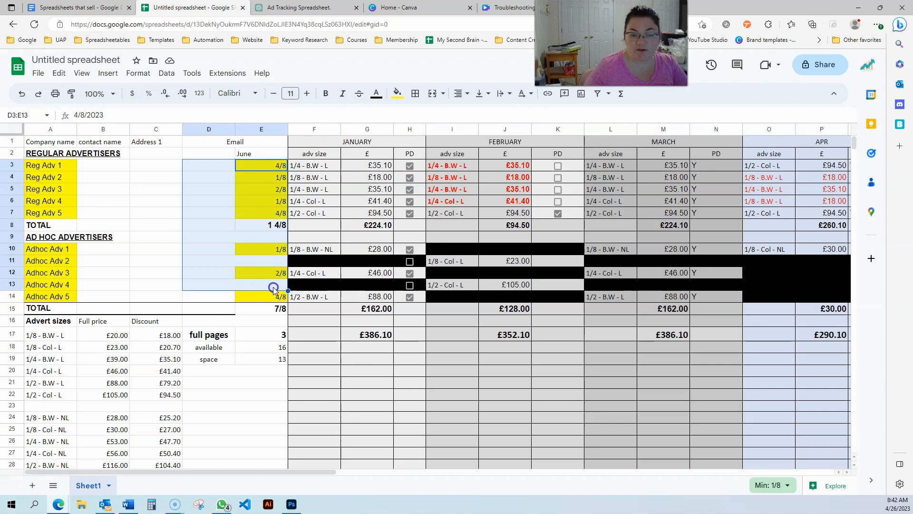
pyautogui.click(252, 170)
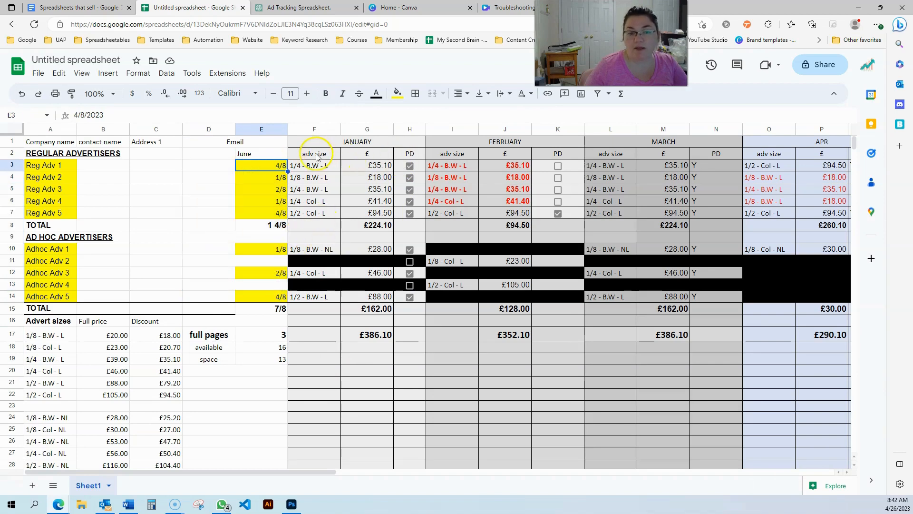
pyautogui.moveTo(308, 128); pyautogui.dragTo(382, 127)
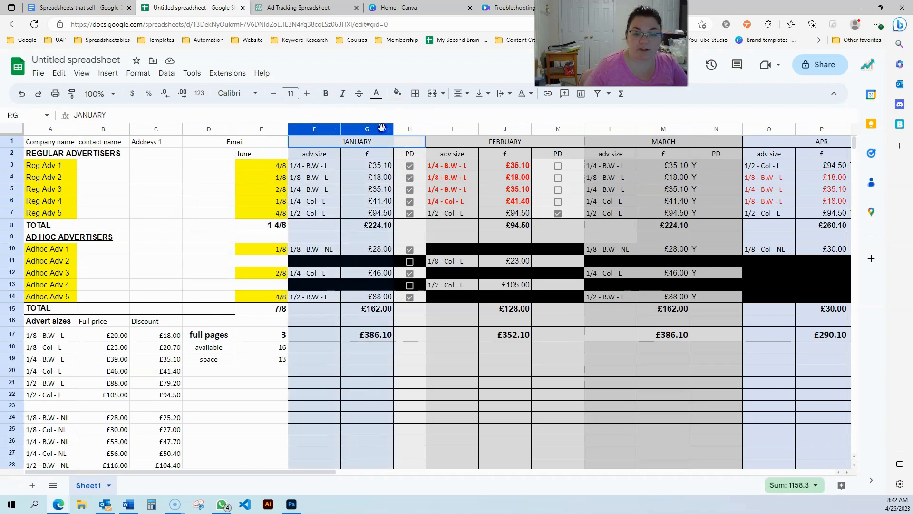
# Step: Fill the merged JANUARY header with dark grey and make its text white and bold
pyautogui.click(360, 166)
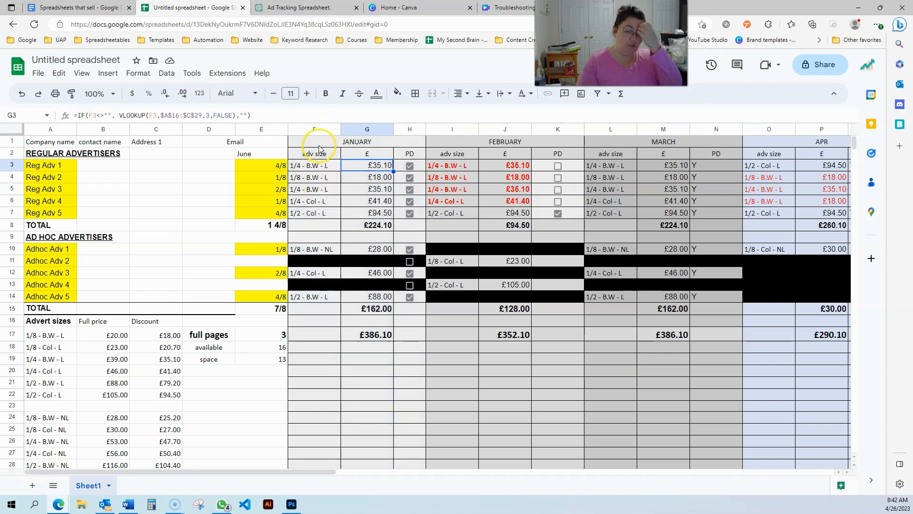
pyautogui.click(317, 144)
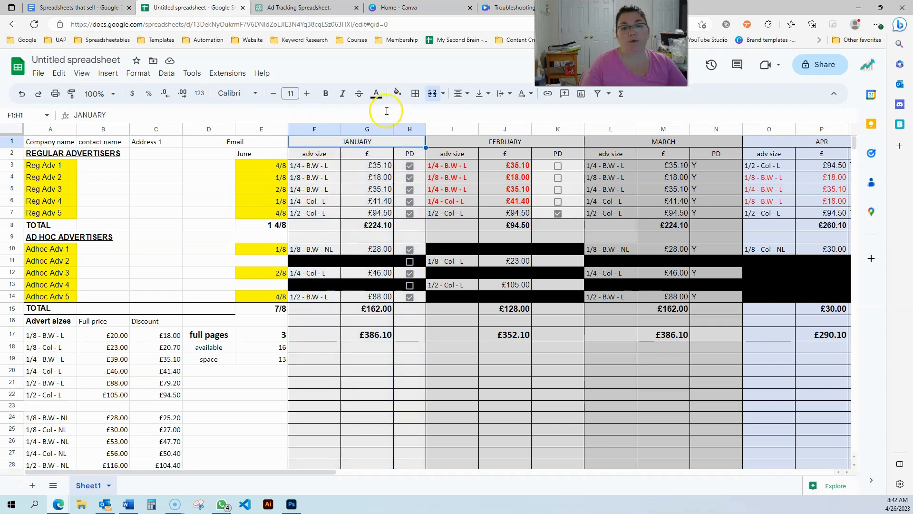
pyautogui.click(402, 92)
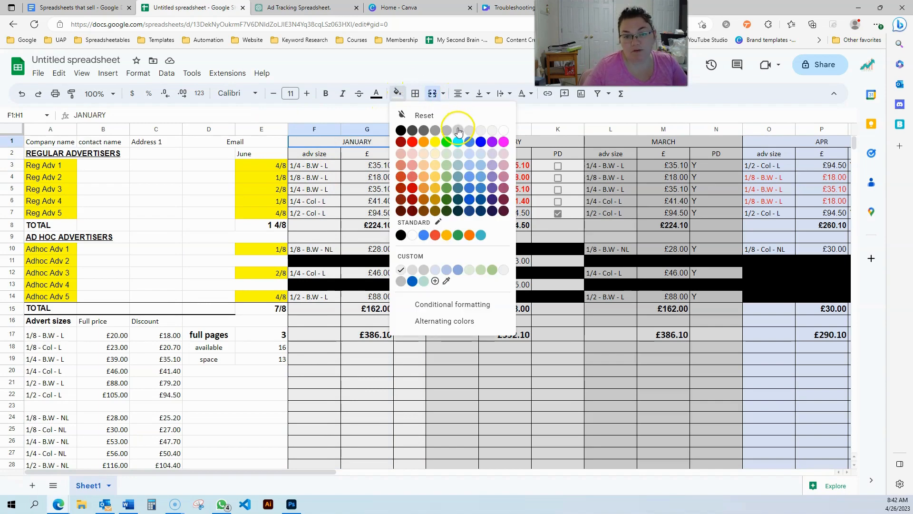
pyautogui.click(425, 130)
pyautogui.click(376, 93)
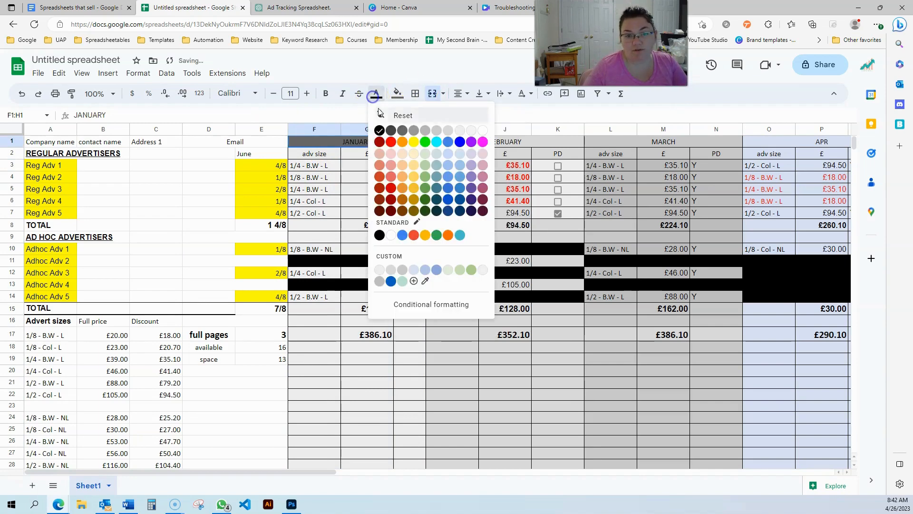
pyautogui.click(481, 130)
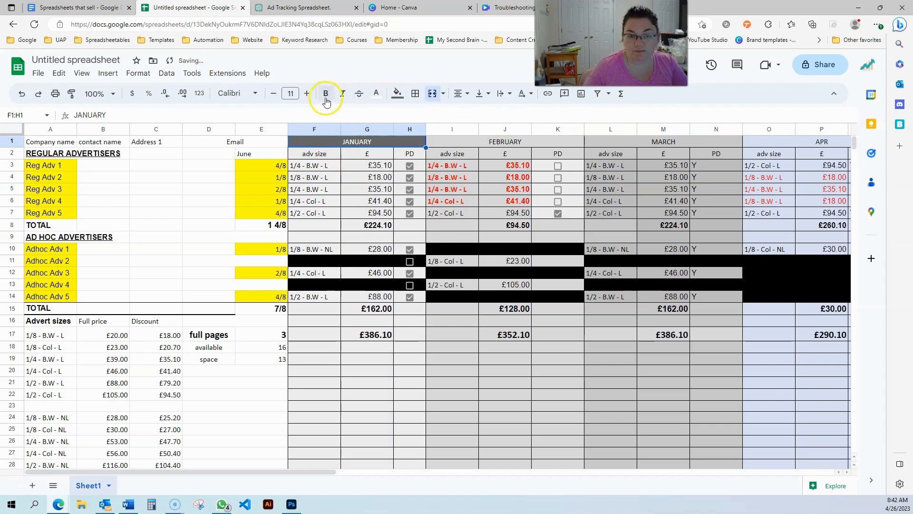
# Step: Make the January column headings adv size, £ and PD in F2:H2 bold
pyautogui.click(333, 157)
pyautogui.moveTo(335, 157); pyautogui.dragTo(410, 153)
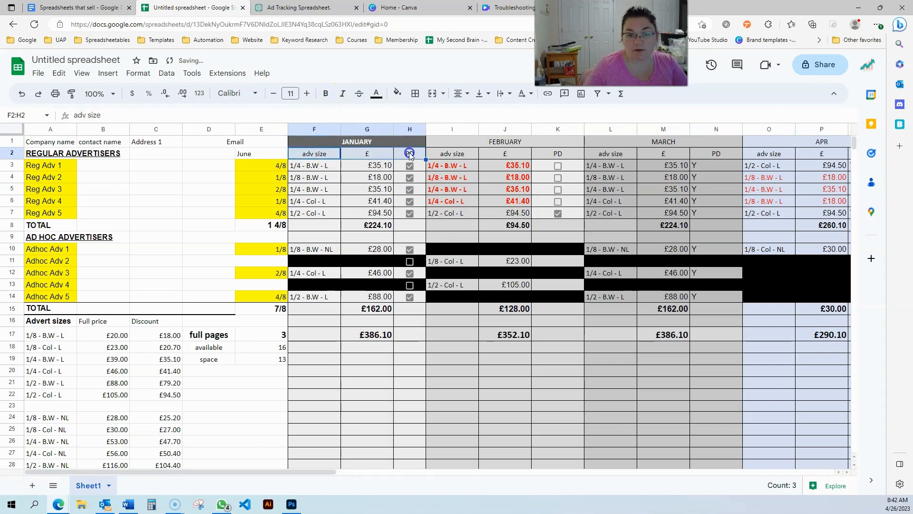
pyautogui.click(326, 93)
pyautogui.click(339, 177)
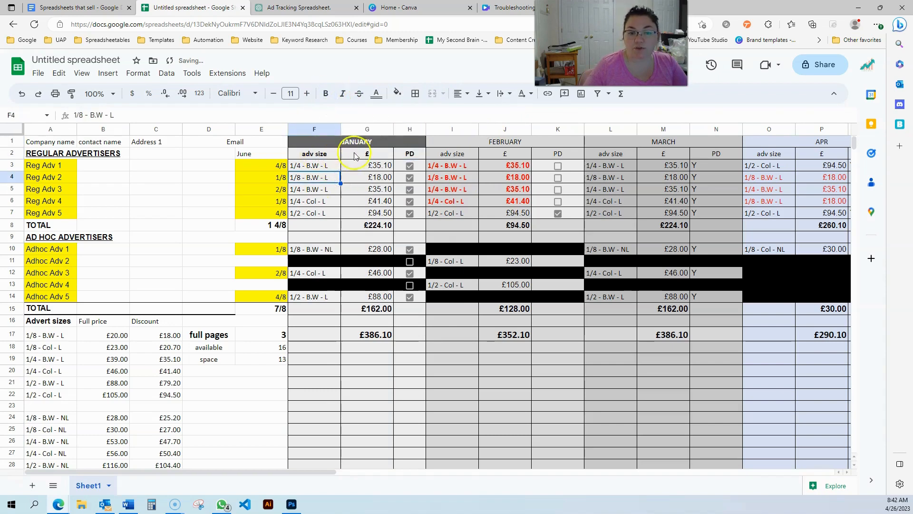
# Step: Fill the January adv size cells F3:F14 with white and clear the grey background from the PD cells H3:H14
pyautogui.moveTo(307, 166); pyautogui.dragTo(315, 298)
pyautogui.click(396, 94)
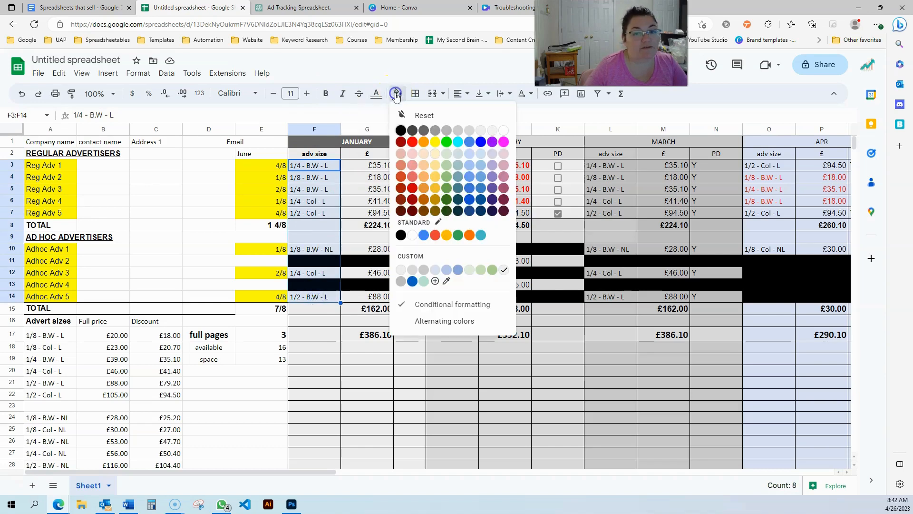
pyautogui.click(503, 129)
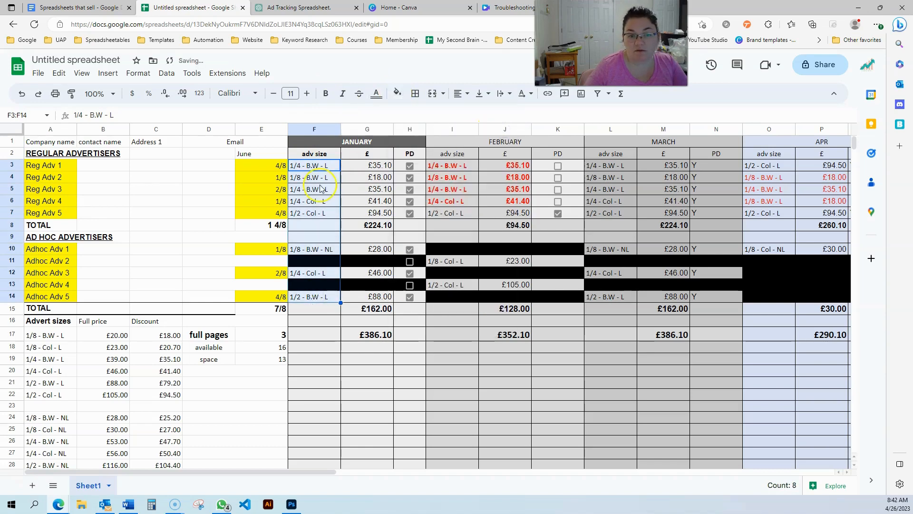
pyautogui.press('Right')
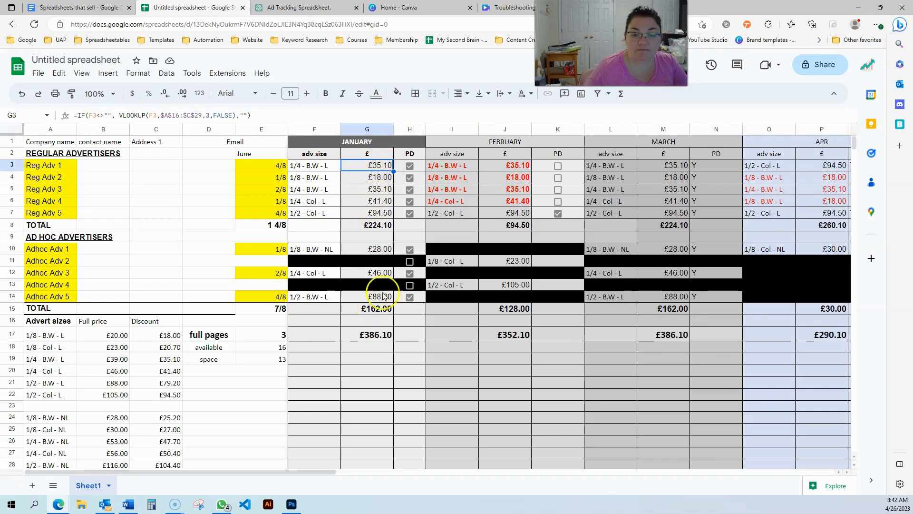
pyautogui.moveTo(401, 166); pyautogui.dragTo(408, 295)
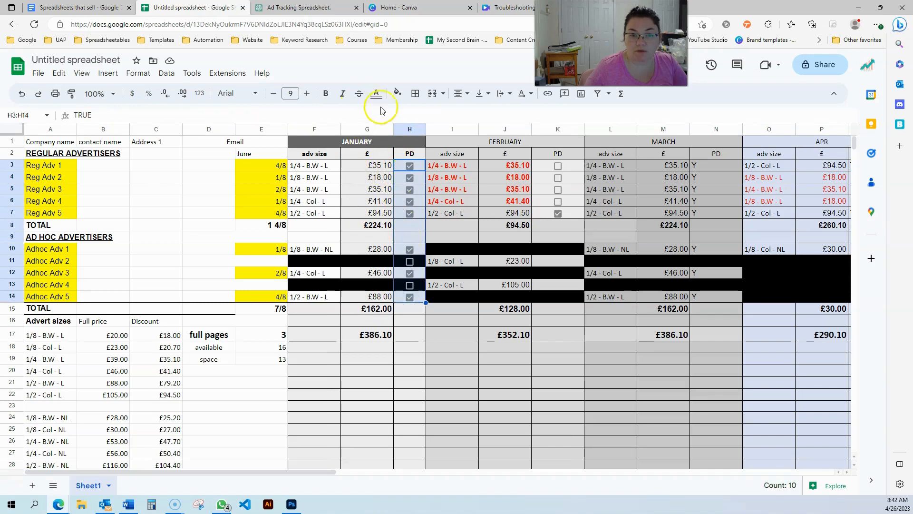
pyautogui.click(376, 93)
pyautogui.click(430, 117)
pyautogui.click(339, 191)
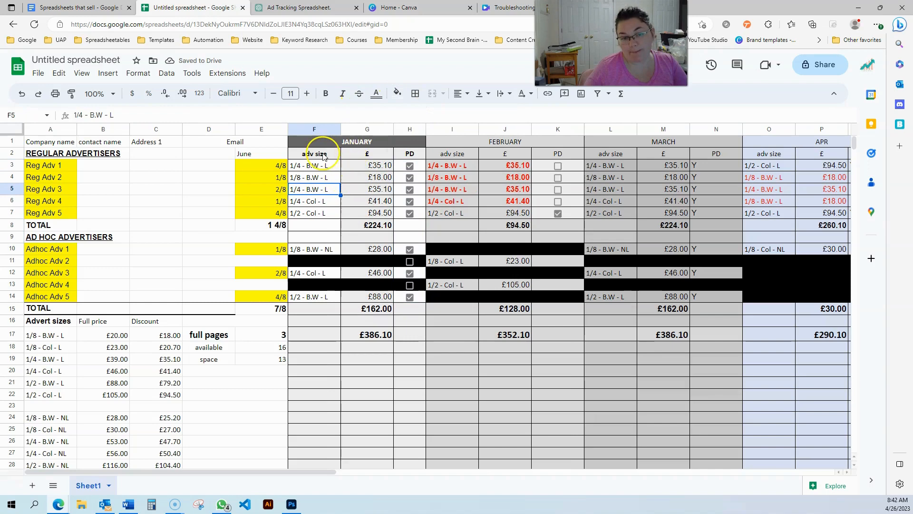
# Step: Fill the January column headings F2:H2 with medium grey and make their text white
pyautogui.click(338, 154)
pyautogui.moveTo(351, 158); pyautogui.dragTo(399, 158)
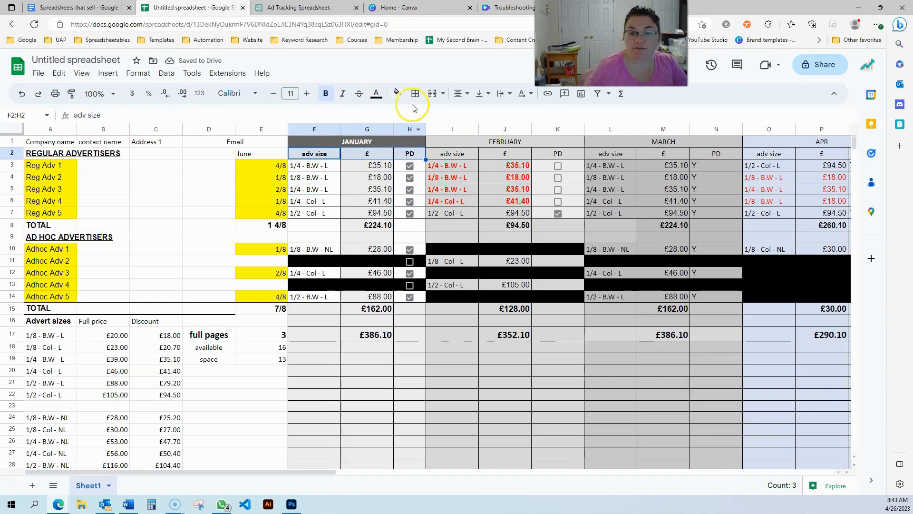
pyautogui.click(397, 93)
pyautogui.click(437, 133)
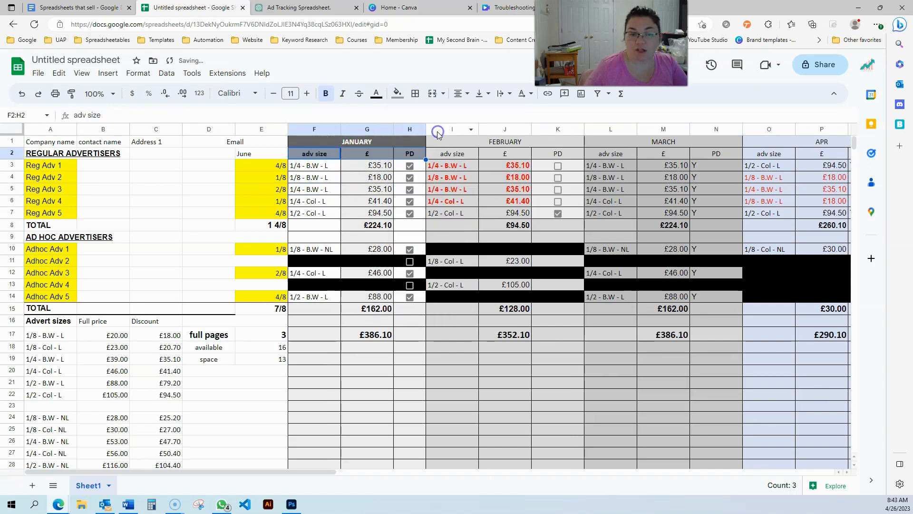
pyautogui.click(367, 190)
pyautogui.moveTo(329, 154); pyautogui.dragTo(411, 153)
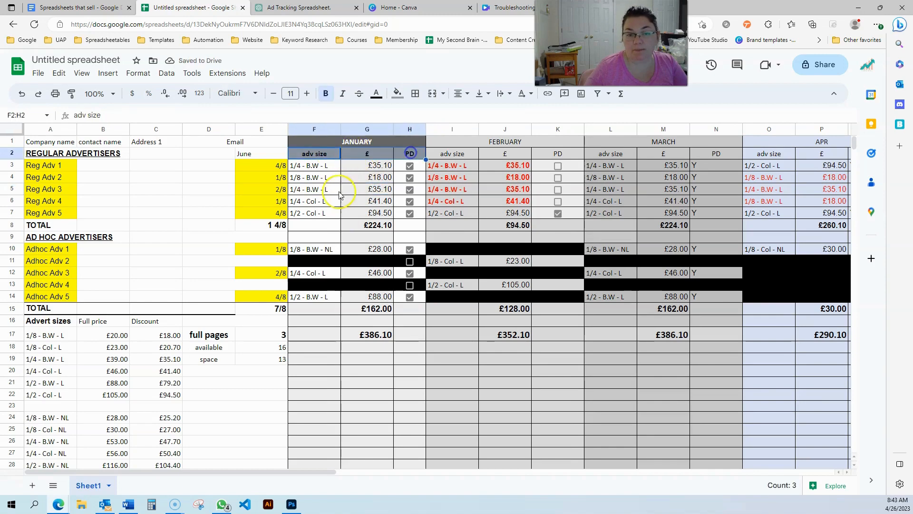
pyautogui.click(376, 93)
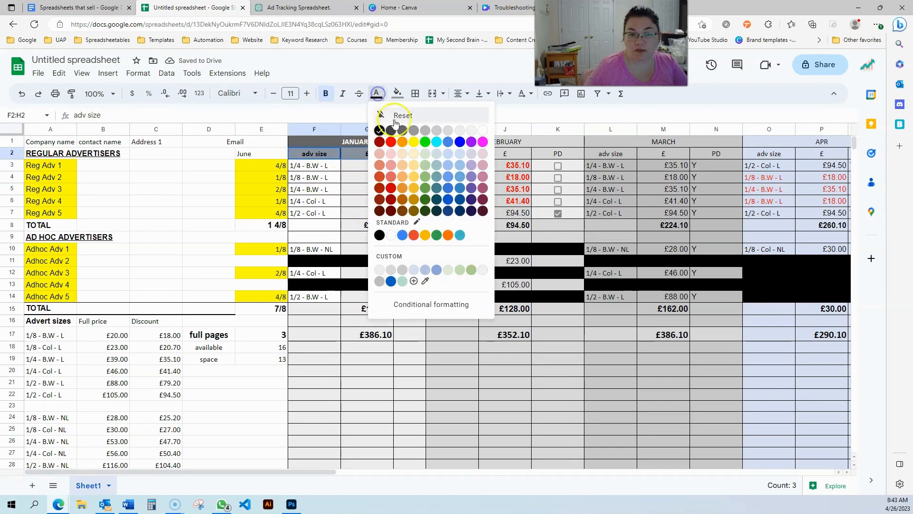
pyautogui.click(482, 130)
pyautogui.click(324, 225)
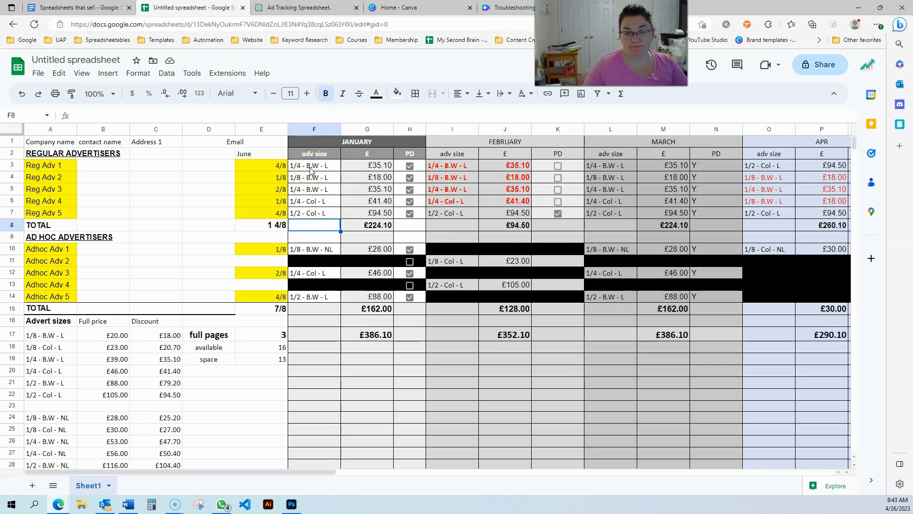
# Step: Try to copy the formatting of the whole January block F1:H14 onto the February block
pyautogui.moveTo(309, 142); pyautogui.dragTo(367, 292)
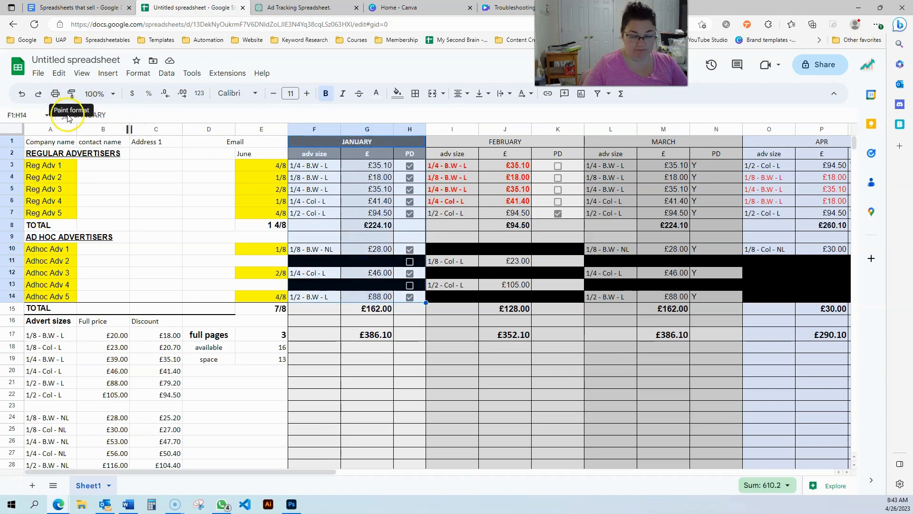
pyautogui.click(74, 95)
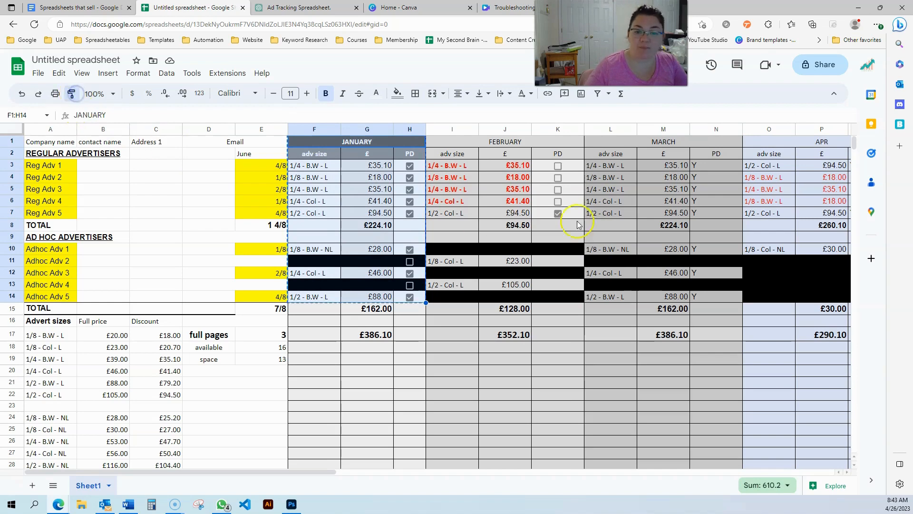
pyautogui.click(468, 141)
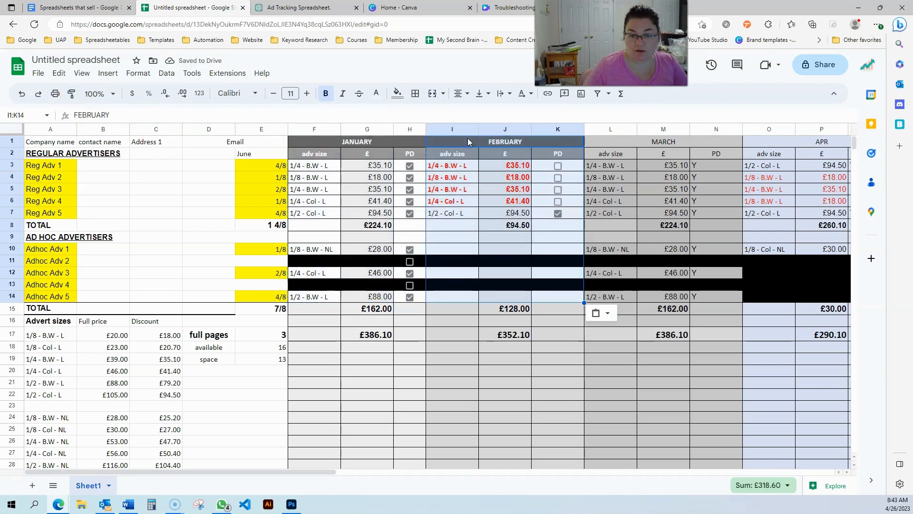
pyautogui.hotkey('ctrl', 'z')
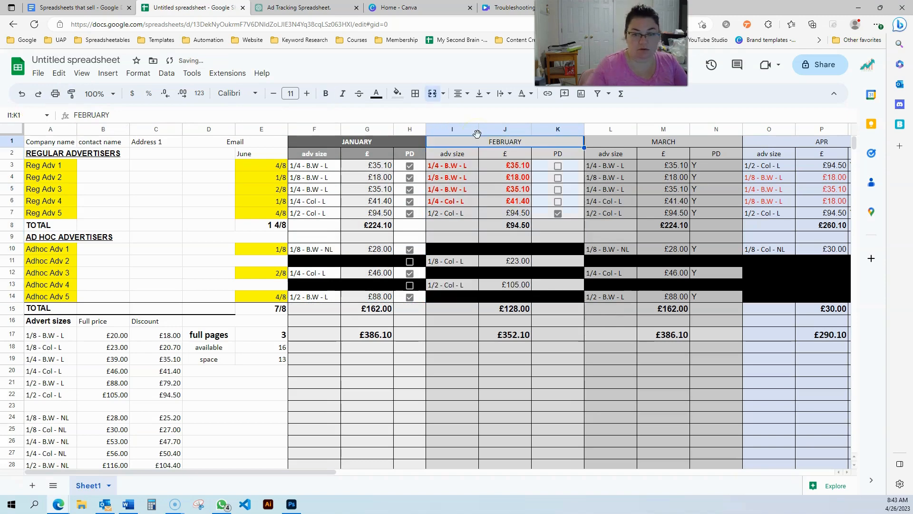
# Step: Copy the formatting of the January header rows F1:H2 onto the February header rows
pyautogui.click(451, 265)
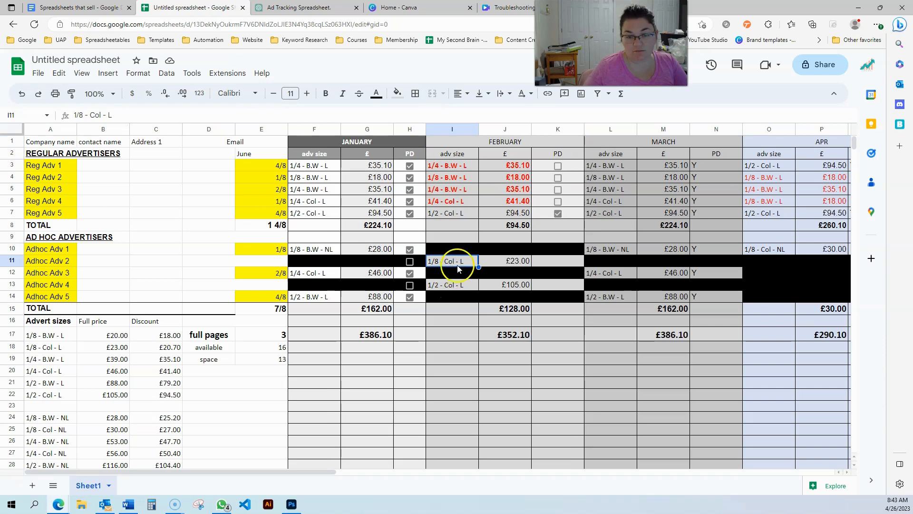
pyautogui.click(512, 258)
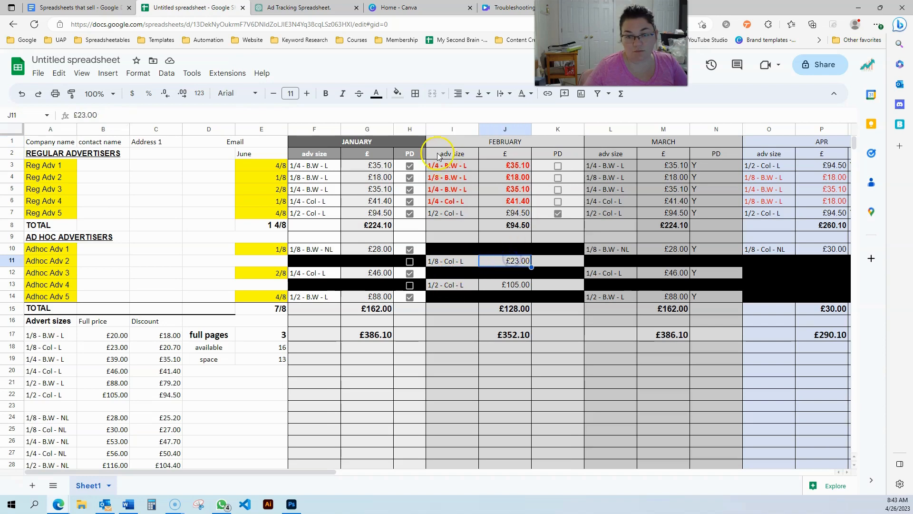
pyautogui.moveTo(313, 143); pyautogui.dragTo(322, 151)
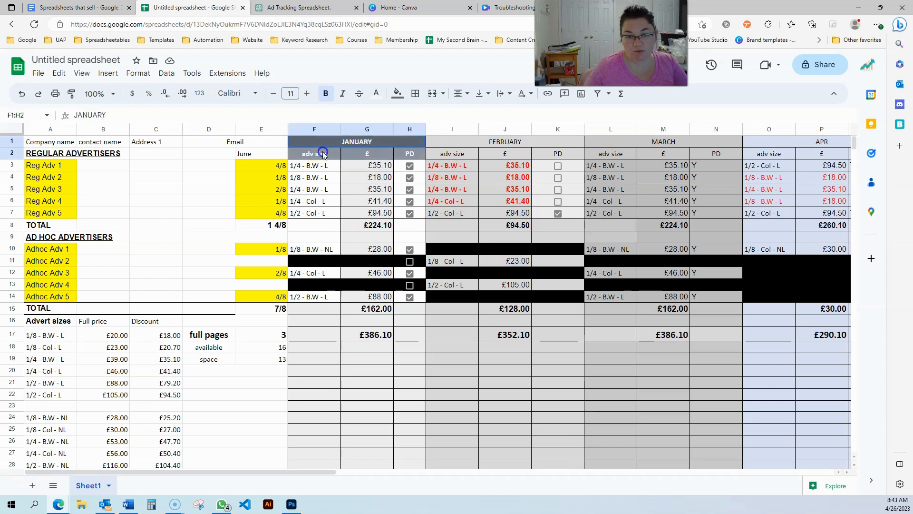
pyautogui.click(71, 94)
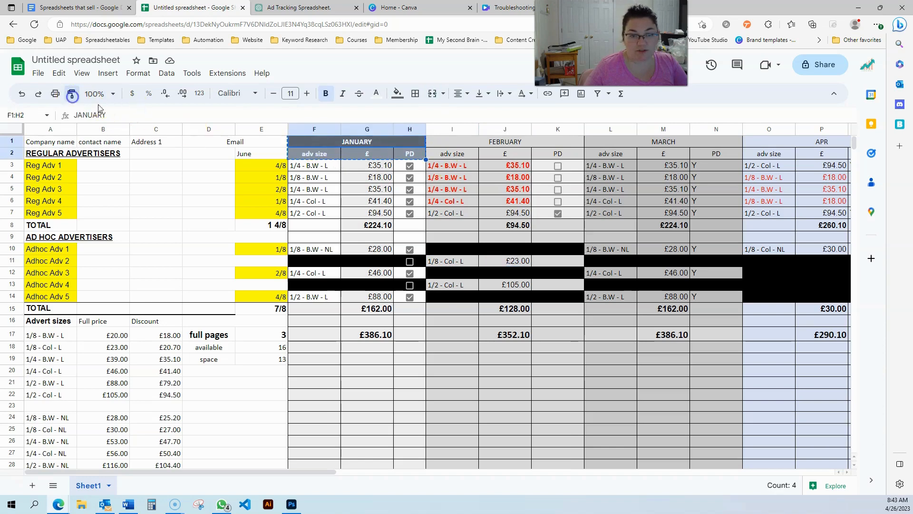
pyautogui.click(445, 142)
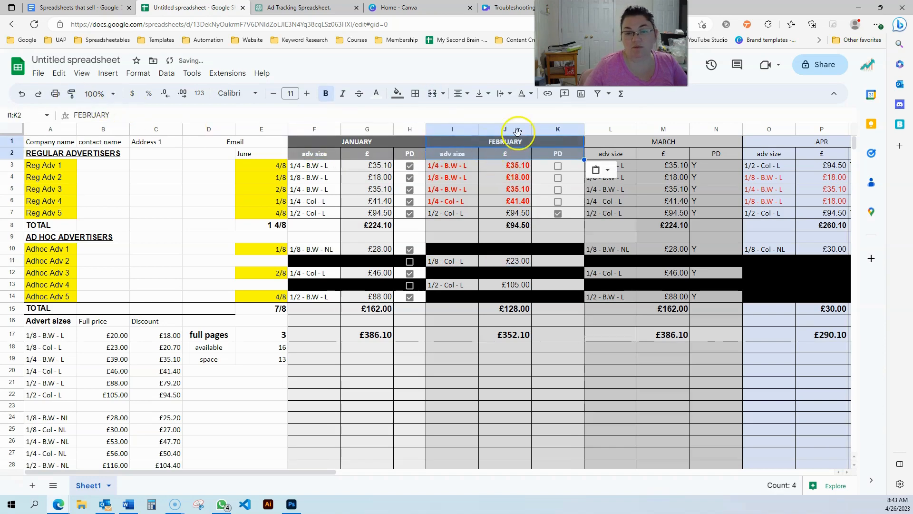
# Step: Clear the fill color from the February adv size cells I3:I14 and PD cells K3:K14
pyautogui.click(445, 262)
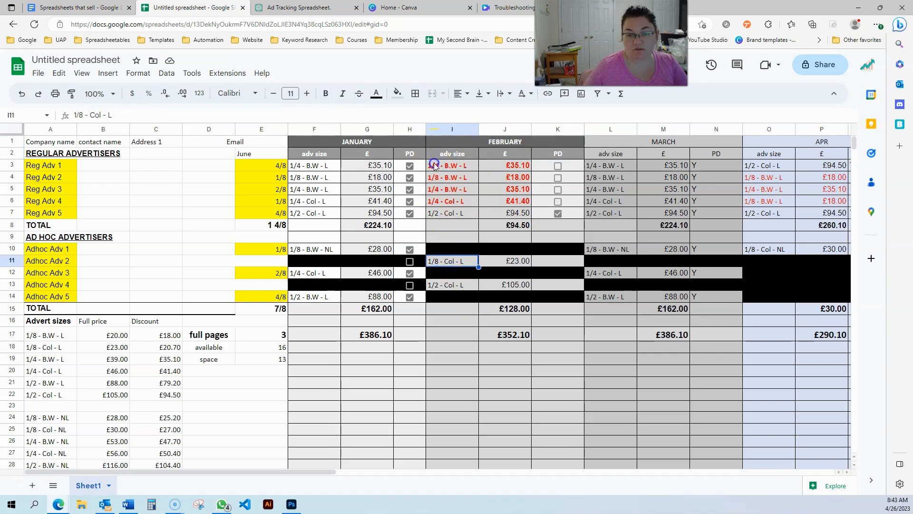
pyautogui.moveTo(434, 165); pyautogui.dragTo(451, 298)
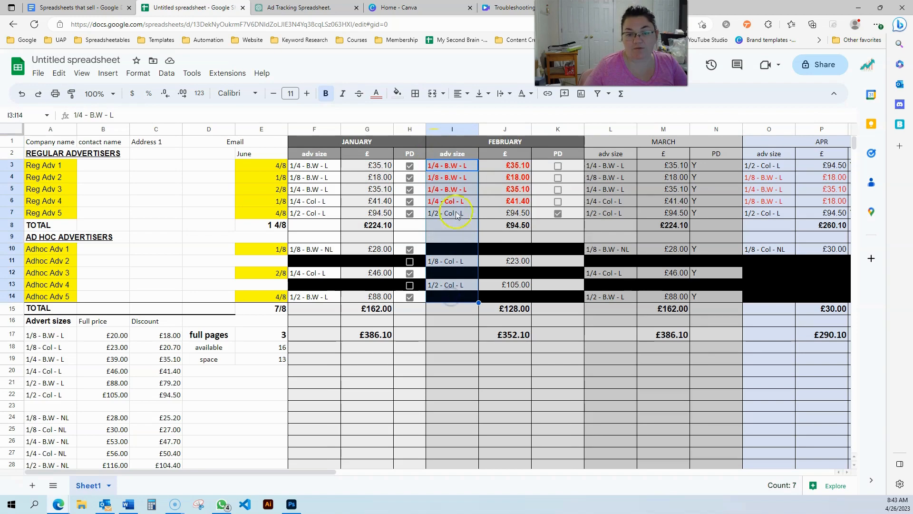
pyautogui.click(397, 97)
pyautogui.click(418, 115)
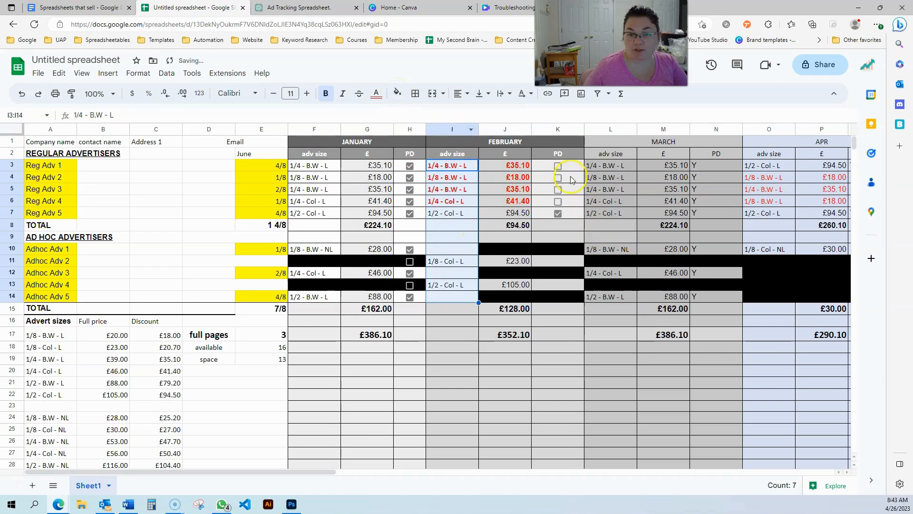
pyautogui.moveTo(571, 165); pyautogui.dragTo(577, 299)
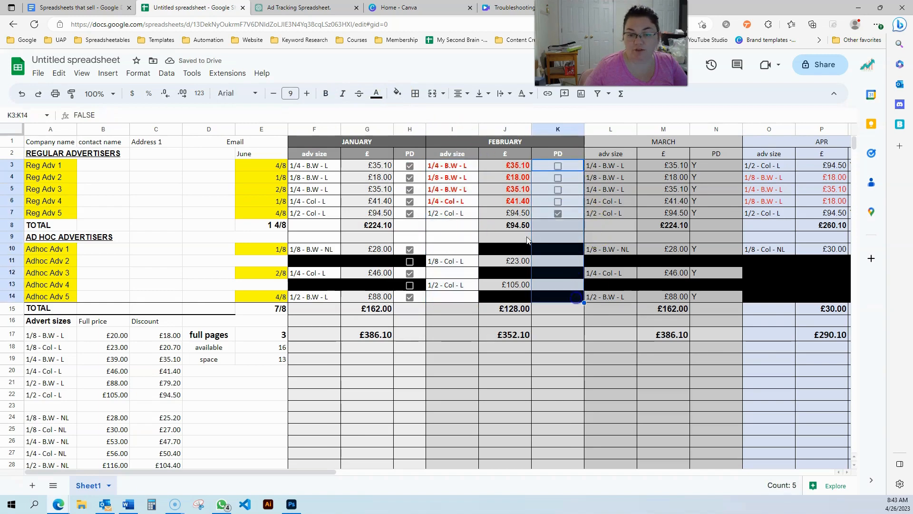
pyautogui.click(398, 93)
pyautogui.click(418, 115)
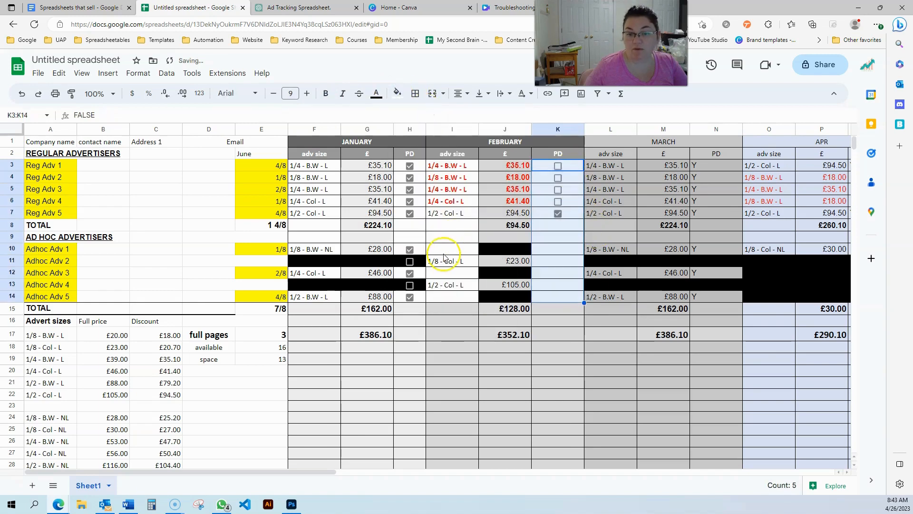
# Step: Start a new conditional formatting rule based on the black-fill rule =$F10="" of the January ad hoc block
pyautogui.click(435, 247)
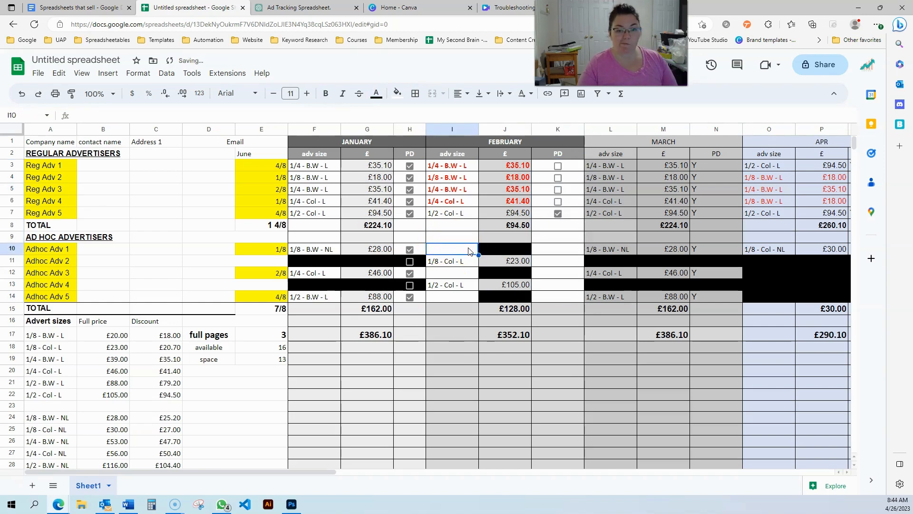
pyautogui.click(511, 247)
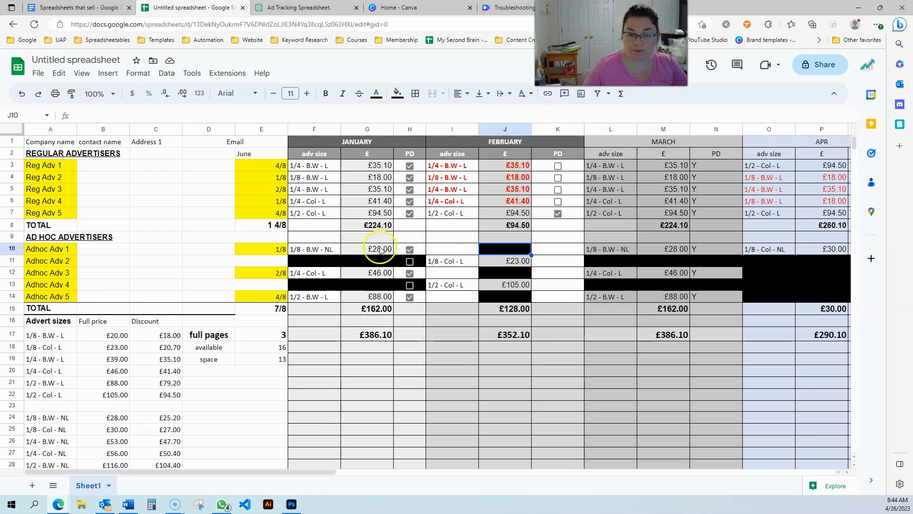
pyautogui.click(308, 249)
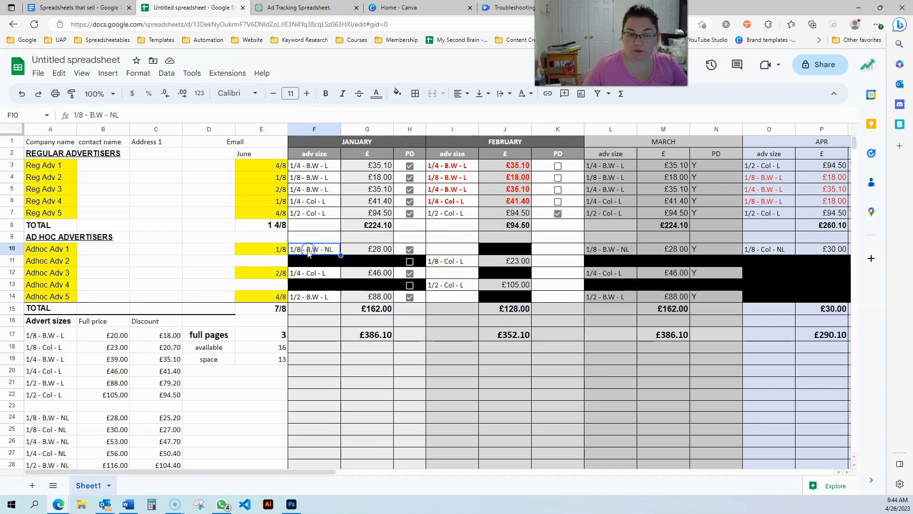
pyautogui.click(138, 73)
pyautogui.click(202, 252)
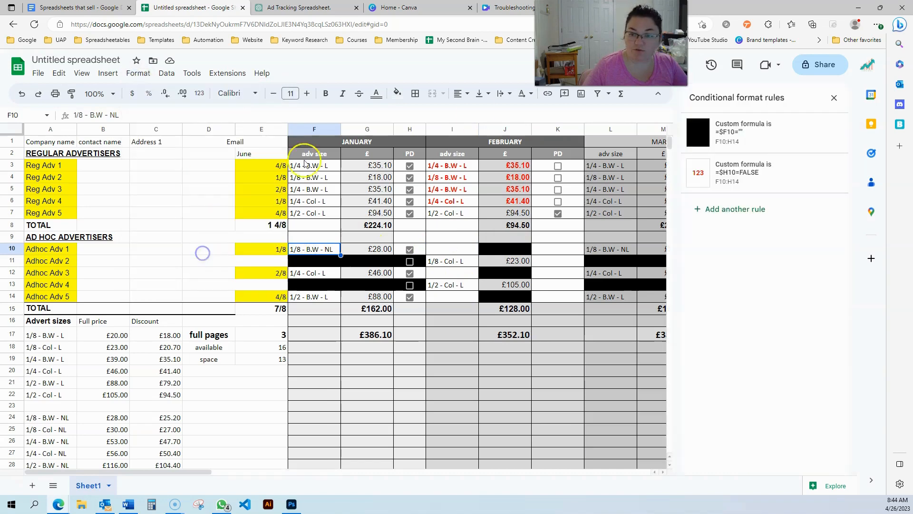
pyautogui.click(736, 130)
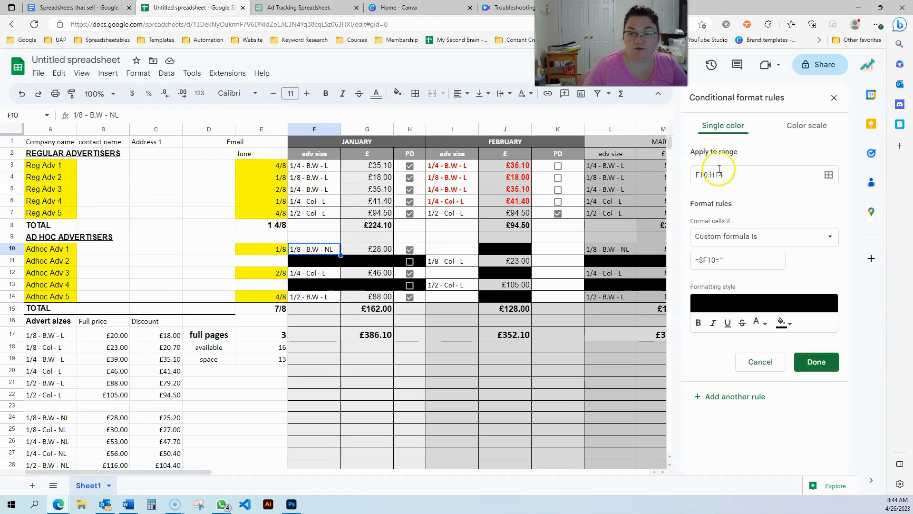
pyautogui.click(746, 397)
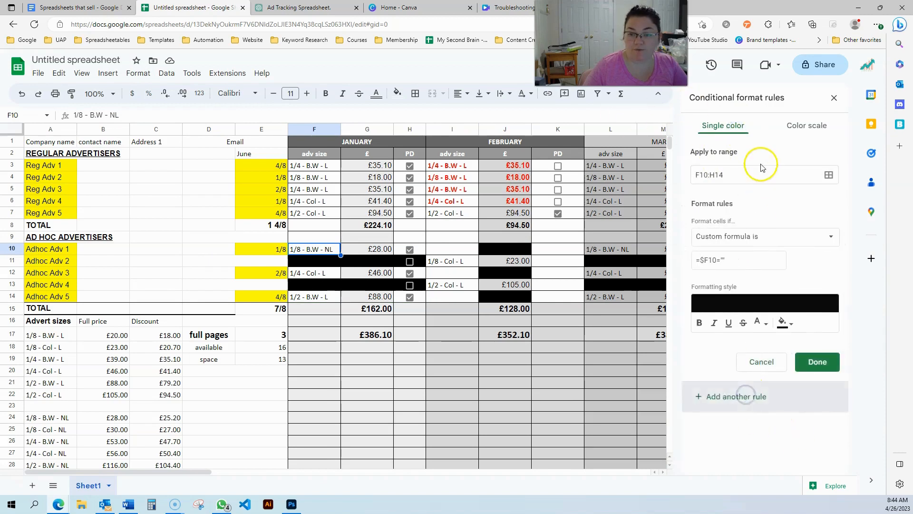
# Step: Set the new rule's range to the February ad hoc cells I10:K14
pyautogui.click(758, 172)
pyautogui.press('BackSpace')
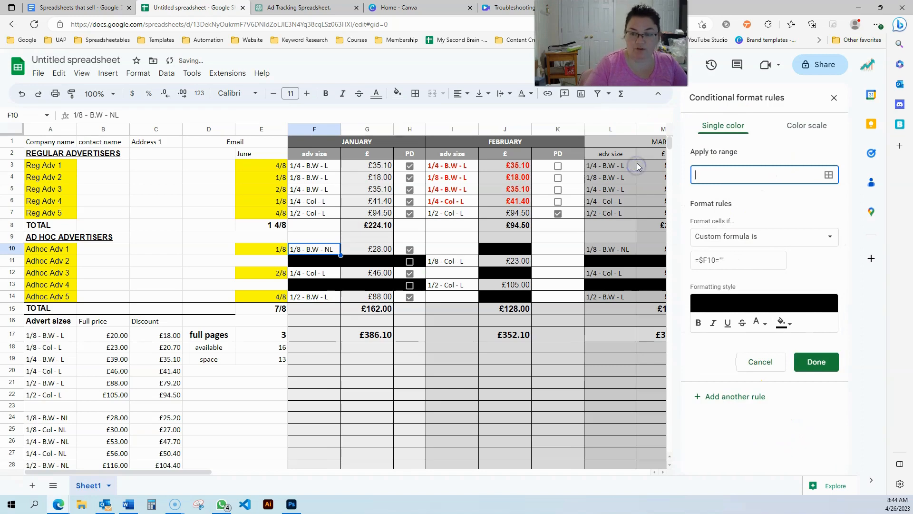
pyautogui.click(828, 174)
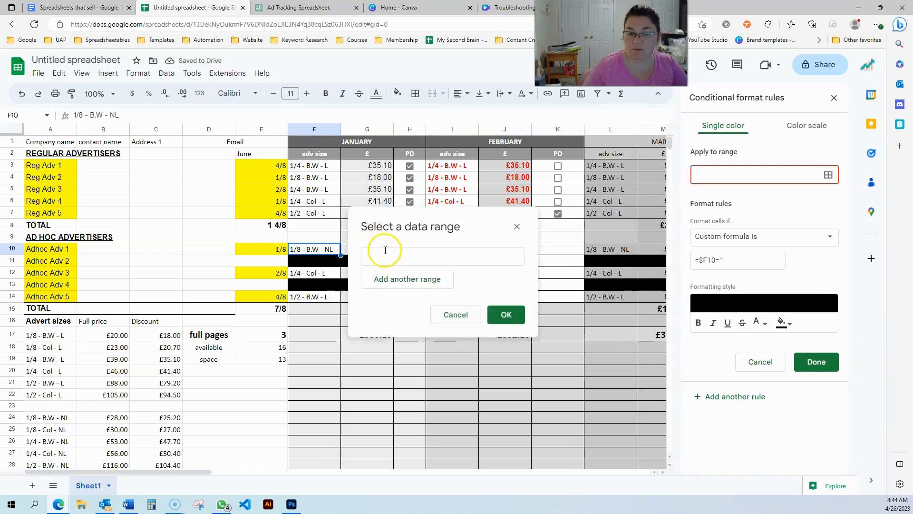
pyautogui.click(383, 252)
pyautogui.moveTo(392, 214); pyautogui.dragTo(192, 175)
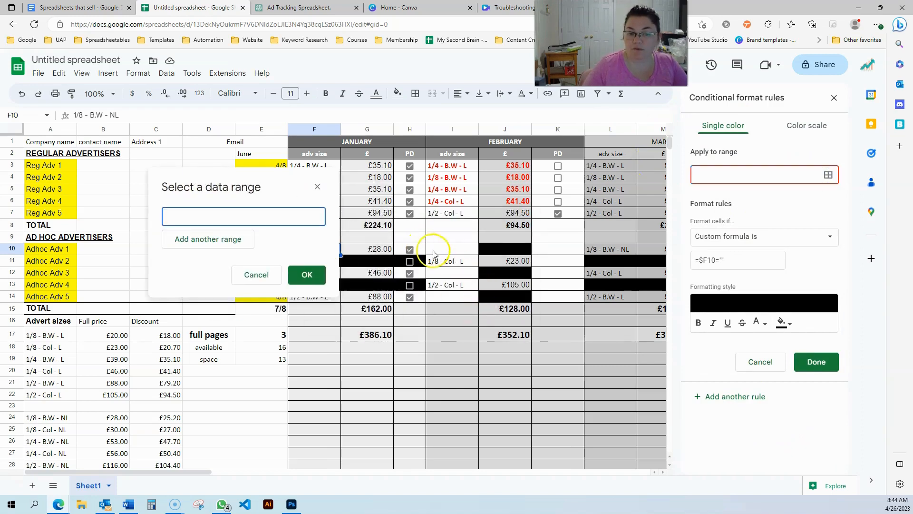
pyautogui.moveTo(434, 249); pyautogui.dragTo(561, 296)
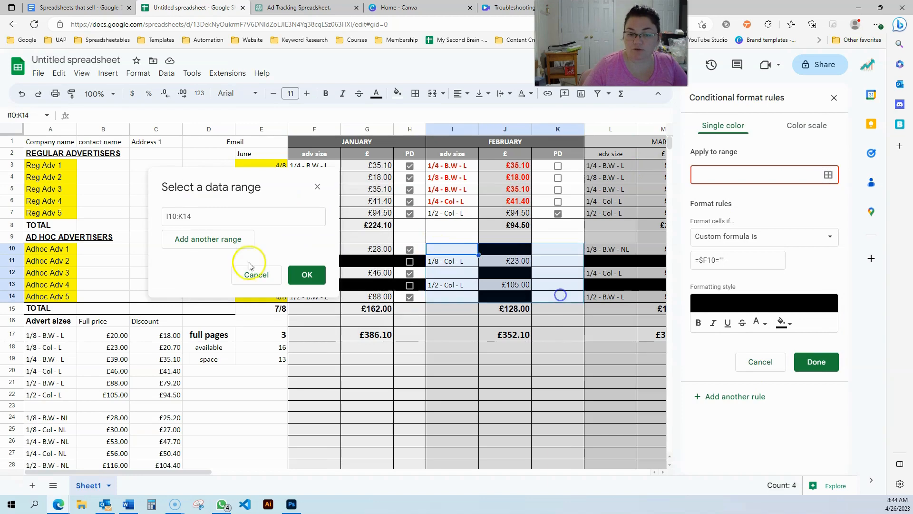
pyautogui.click(307, 274)
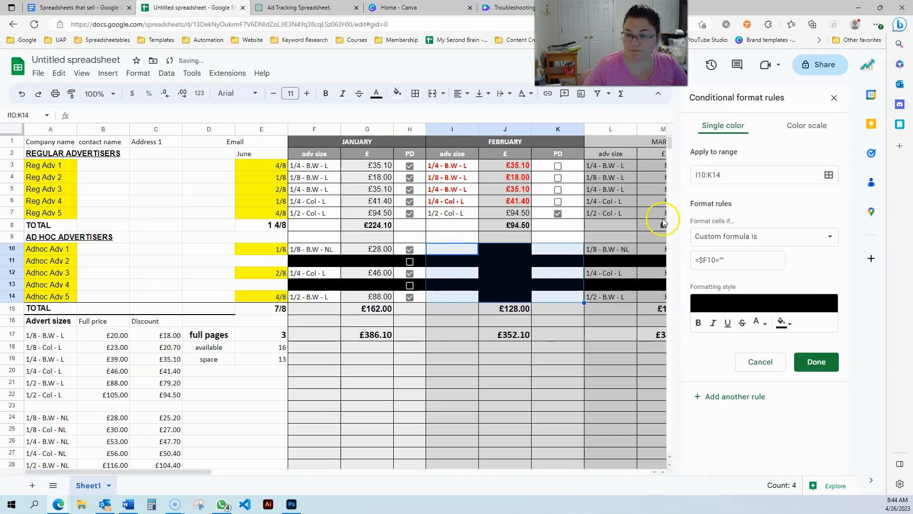
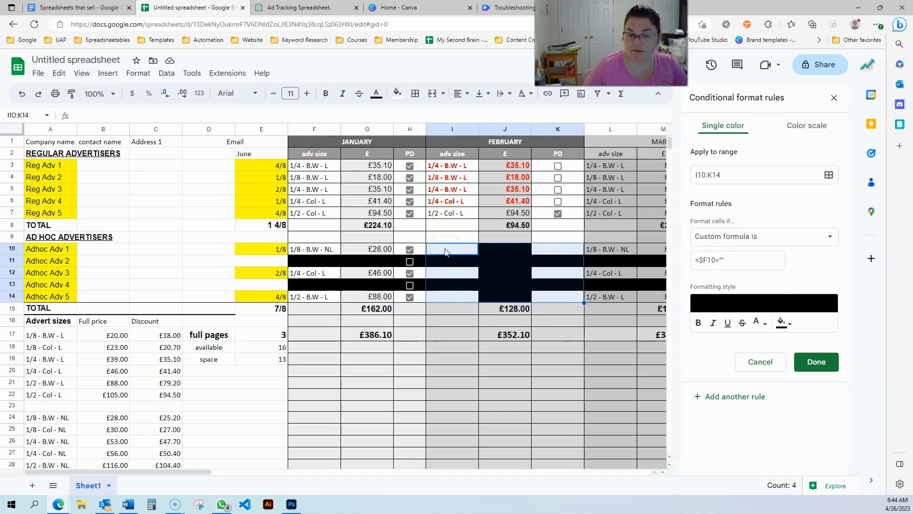
# Step: Set the February rule's custom formula to =$I10="" and save it
pyautogui.click(704, 259)
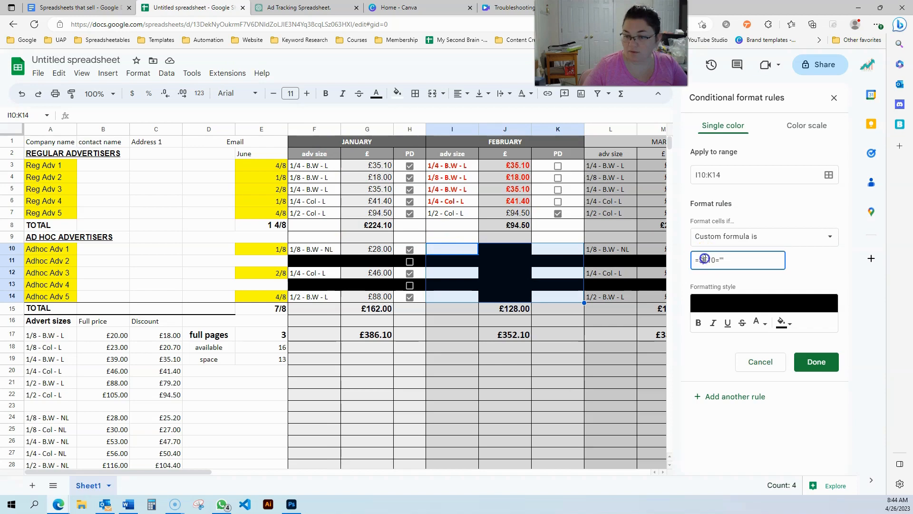
pyautogui.write('I')
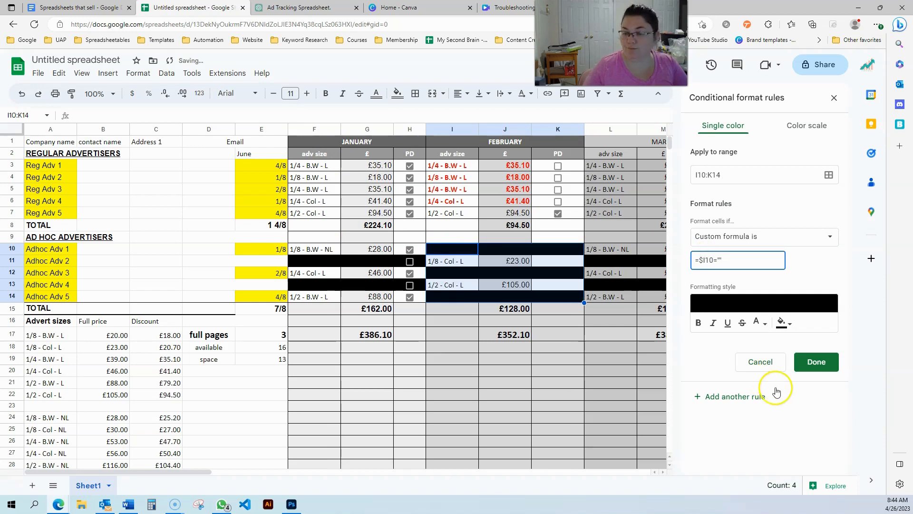
pyautogui.click(816, 363)
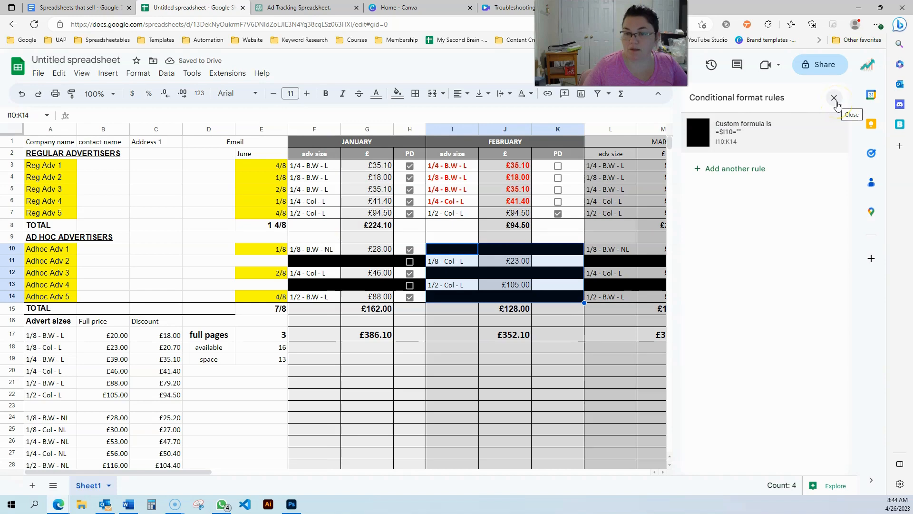
pyautogui.click(835, 99)
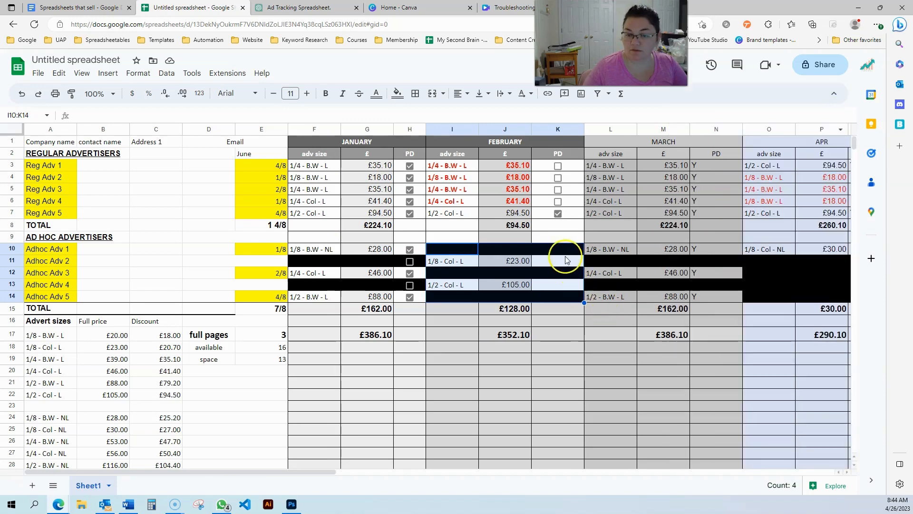
# Step: Try to copy the checkbox from K7 with its formatting into the February PD cells K10:K14
pyautogui.click(558, 260)
pyautogui.moveTo(408, 249); pyautogui.dragTo(421, 299)
pyautogui.click(568, 213)
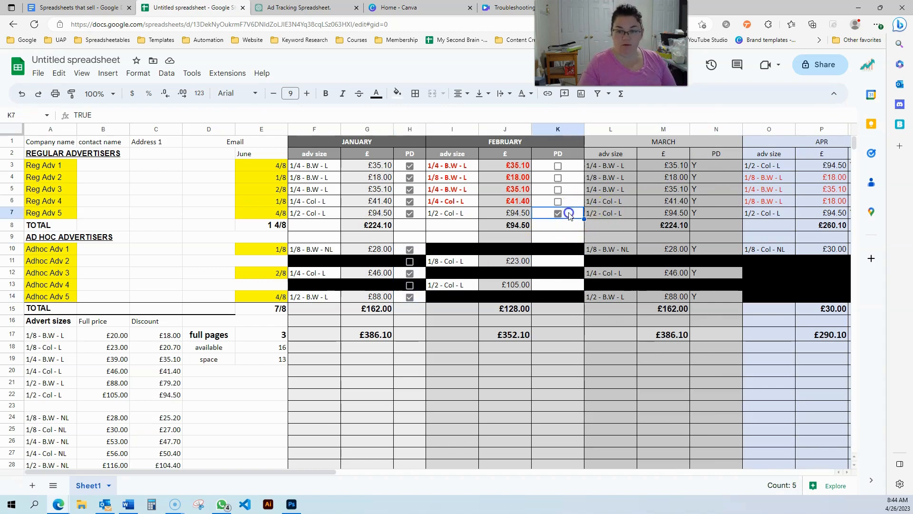
pyautogui.moveTo(556, 248); pyautogui.dragTo(557, 295)
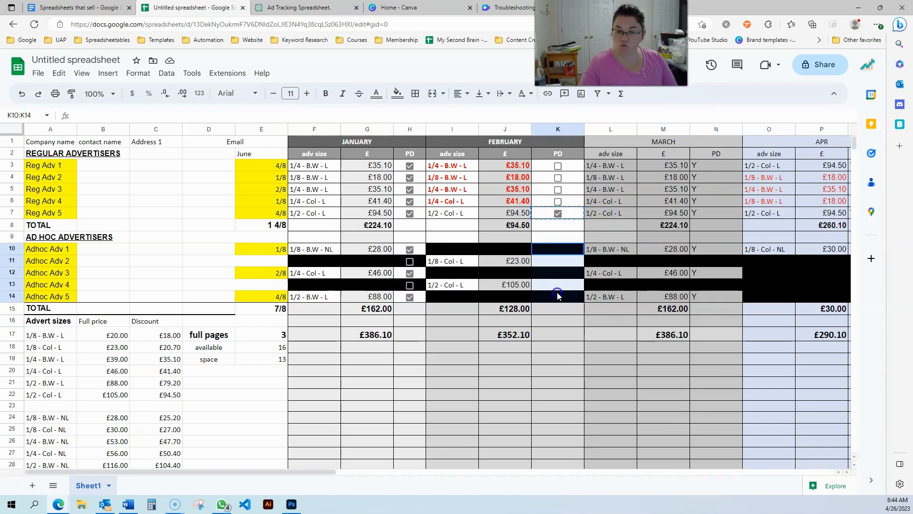
pyautogui.hotkey('ctrl', 'v')
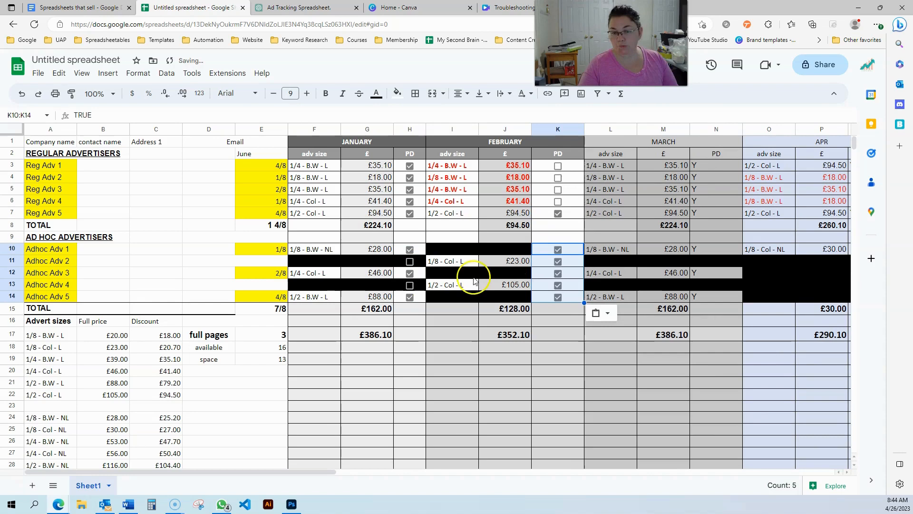
pyautogui.click(455, 249)
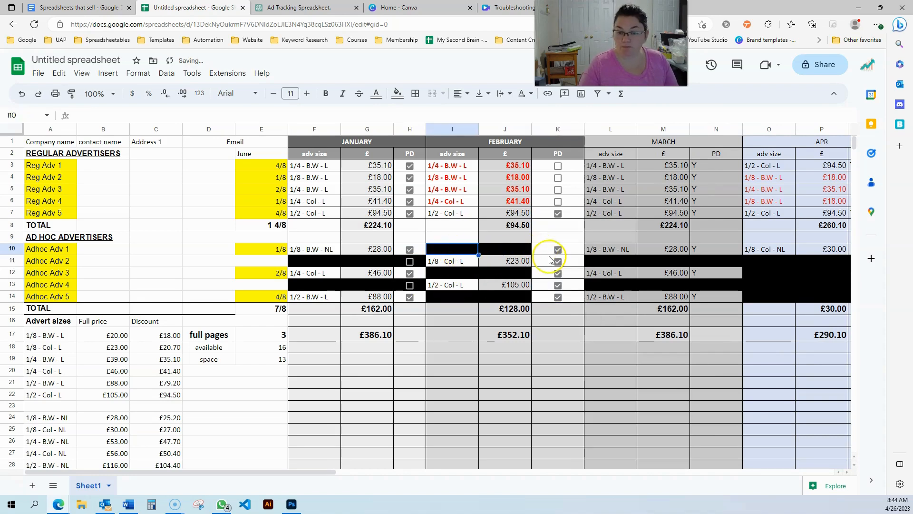
pyautogui.hotkey('ctrl', 'z')
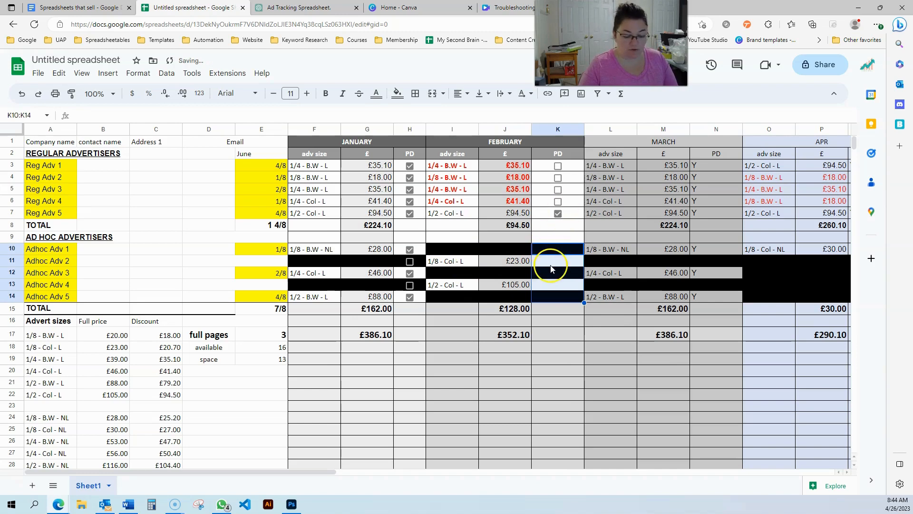
# Step: Paste only the value of K7 into K10:K14 and turn those cells into checkboxes
pyautogui.hotkey('ctrl', 'v')
pyautogui.click(601, 312)
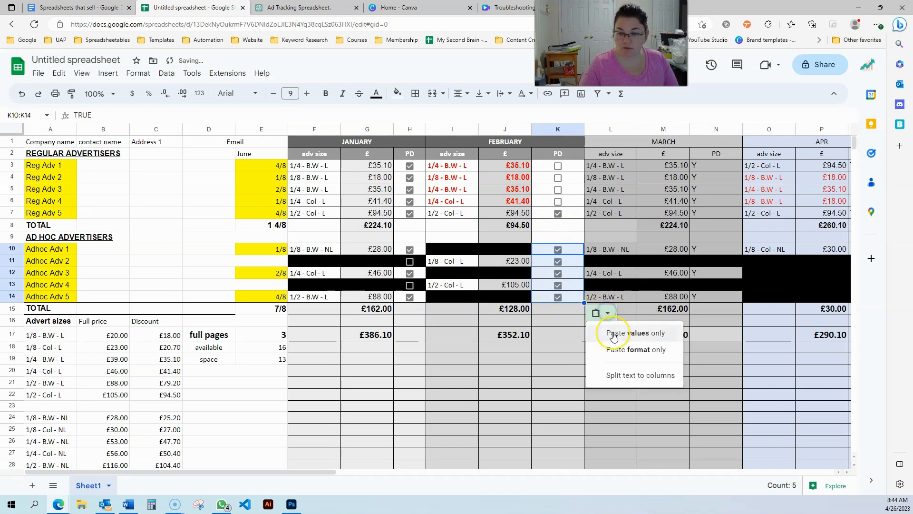
pyautogui.click(613, 334)
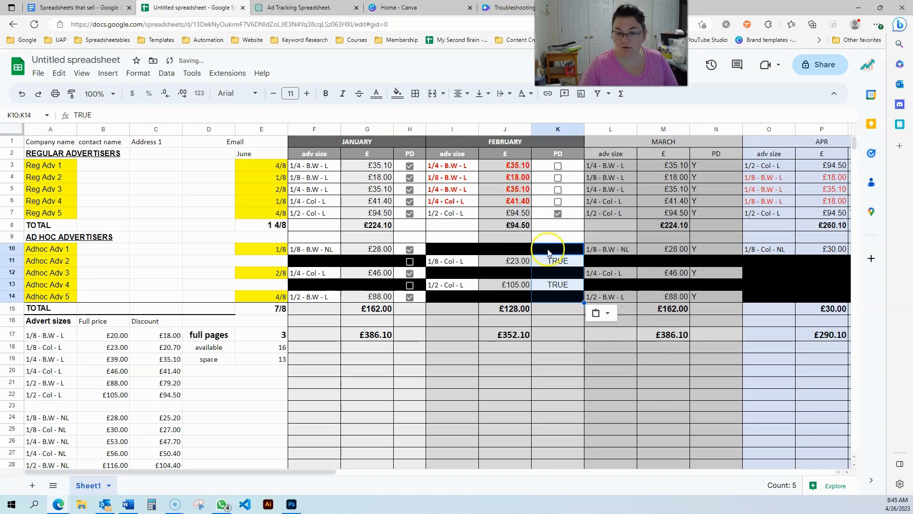
pyautogui.moveTo(549, 248); pyautogui.dragTo(556, 294)
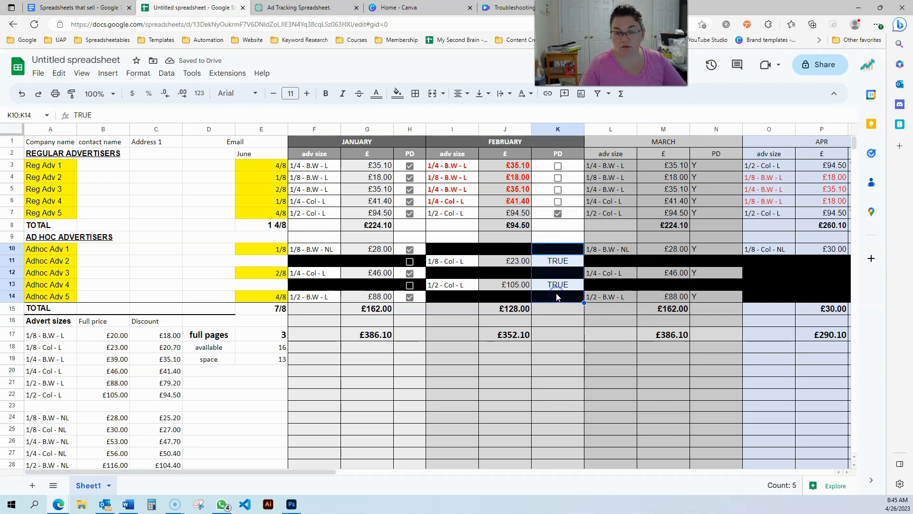
pyautogui.click(108, 72)
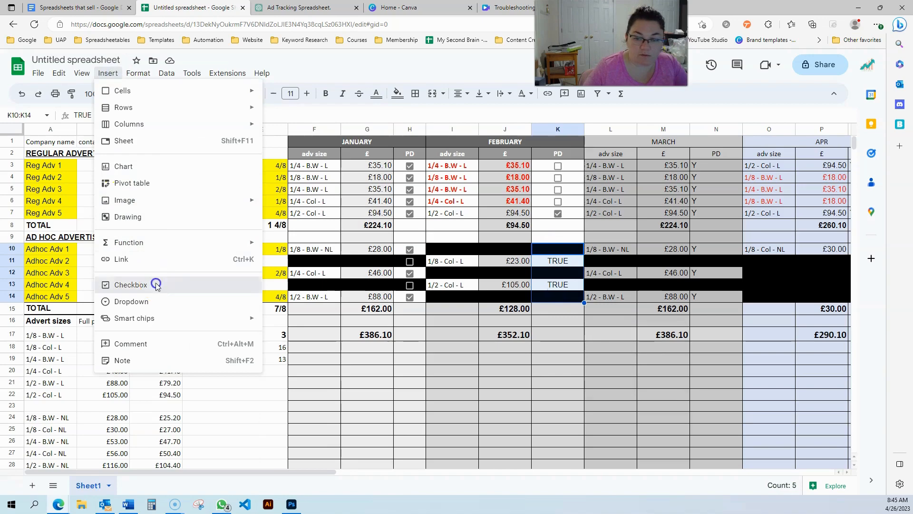
pyautogui.click(153, 284)
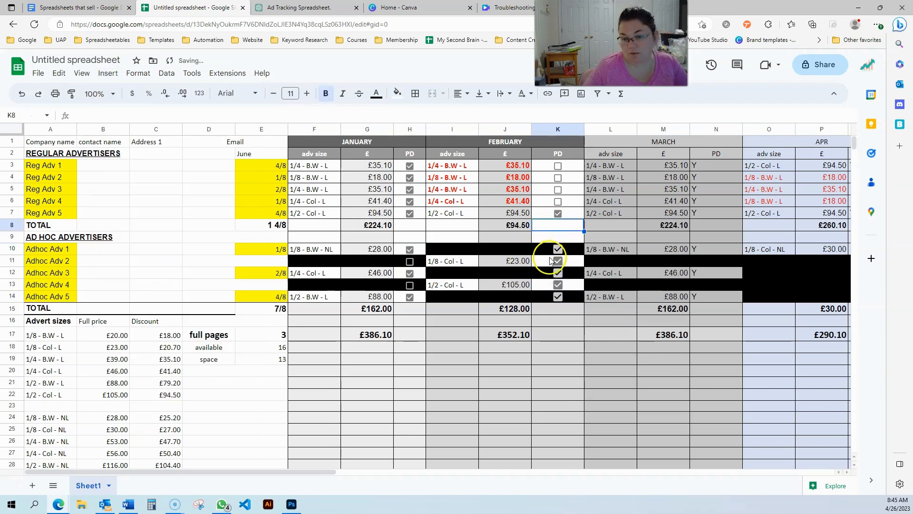
# Step: Uncheck the February PD checkboxes for Adhoc Adv 1, 2, 3 and 5
pyautogui.click(555, 251)
pyautogui.click(557, 295)
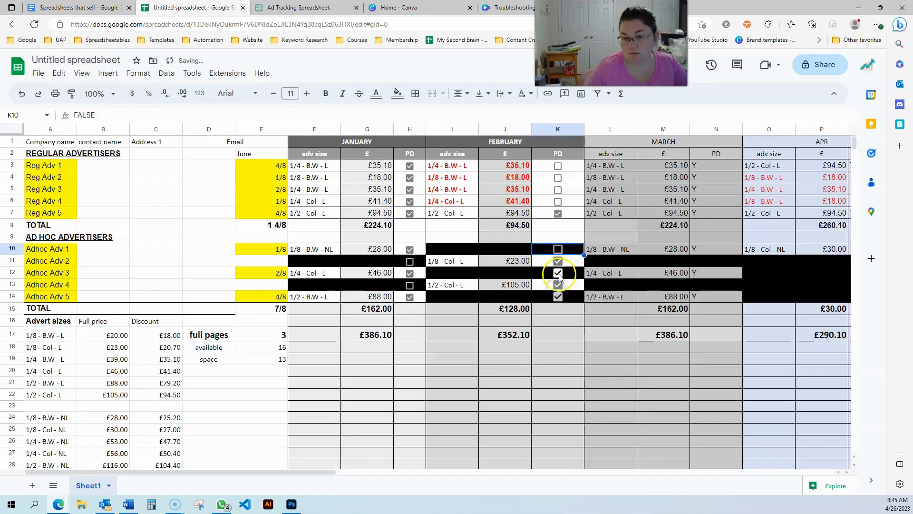
pyautogui.click(558, 272)
pyautogui.click(558, 295)
pyautogui.click(558, 296)
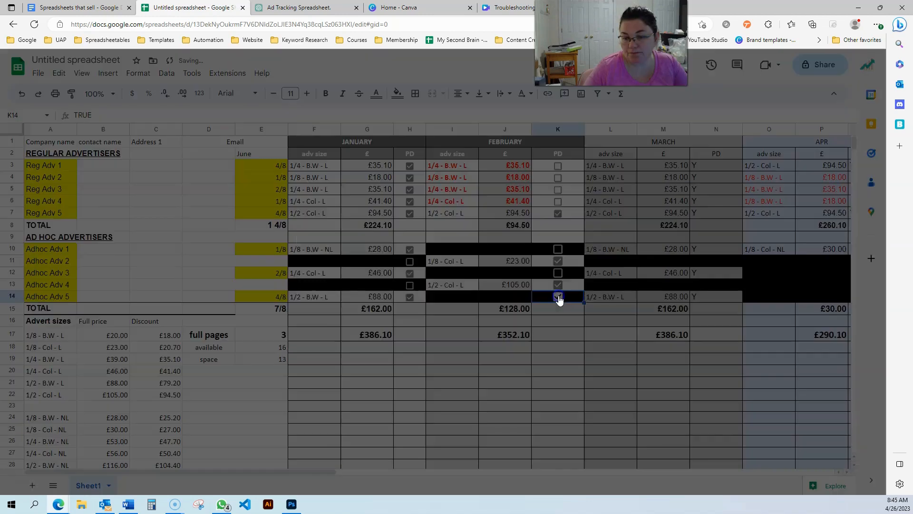
pyautogui.click(558, 295)
pyautogui.click(506, 249)
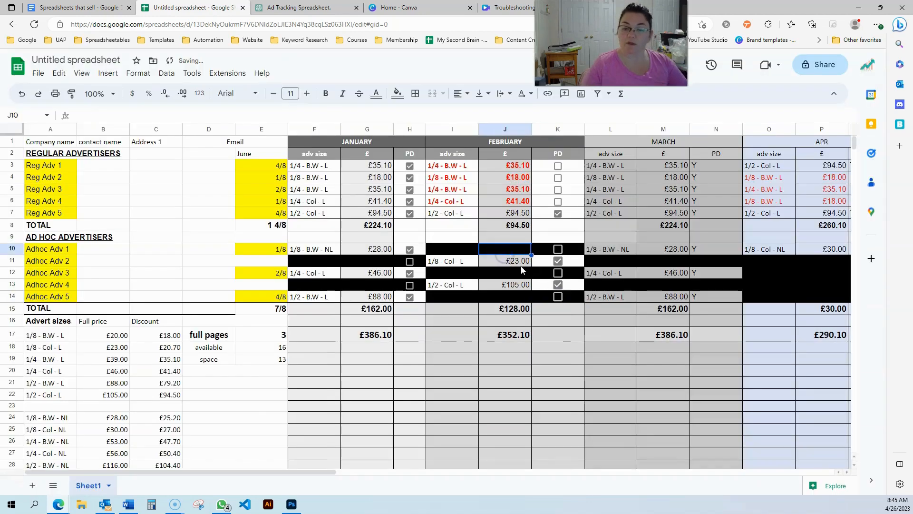
pyautogui.click(558, 262)
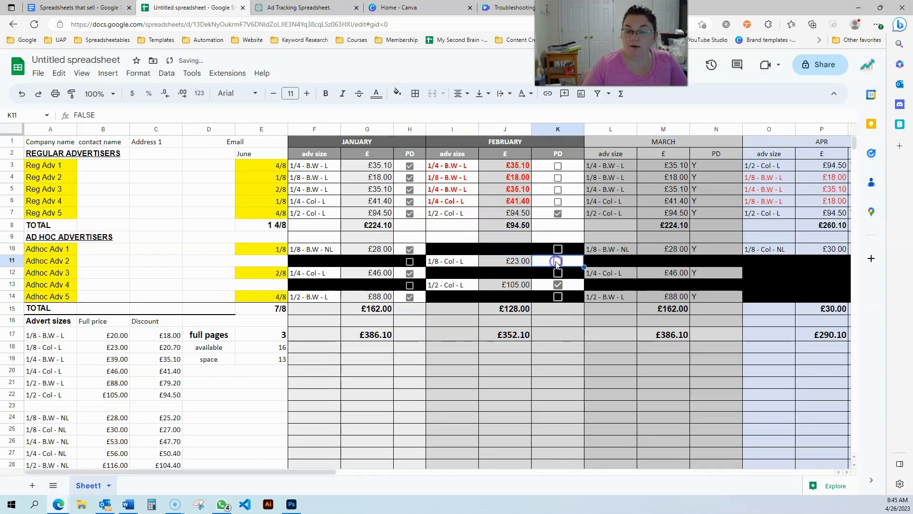
pyautogui.click(558, 262)
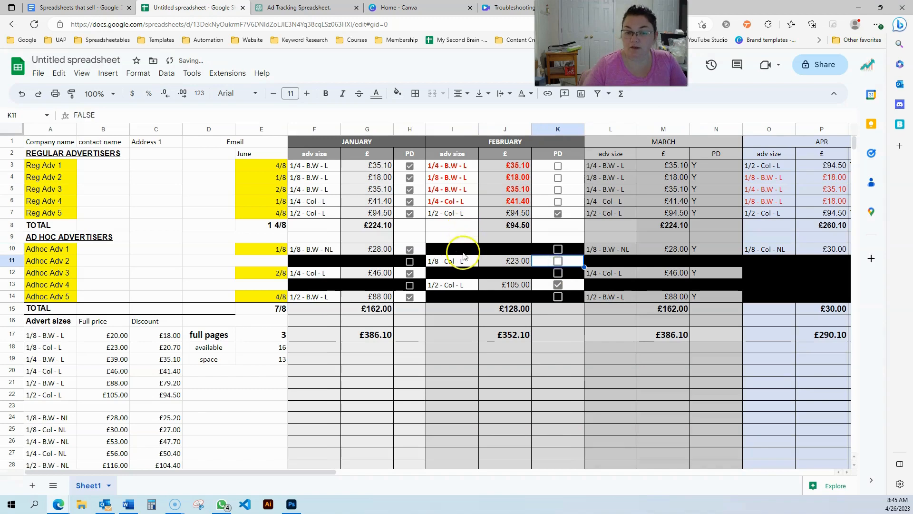
# Step: Open the January ad hoc rule =$H10=FALSE for editing and change its range to I10:K14
pyautogui.click(457, 251)
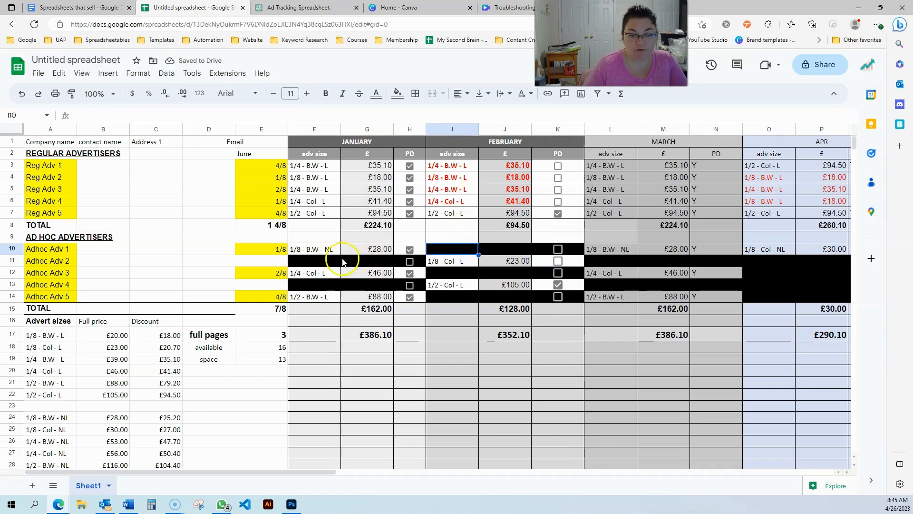
pyautogui.click(410, 249)
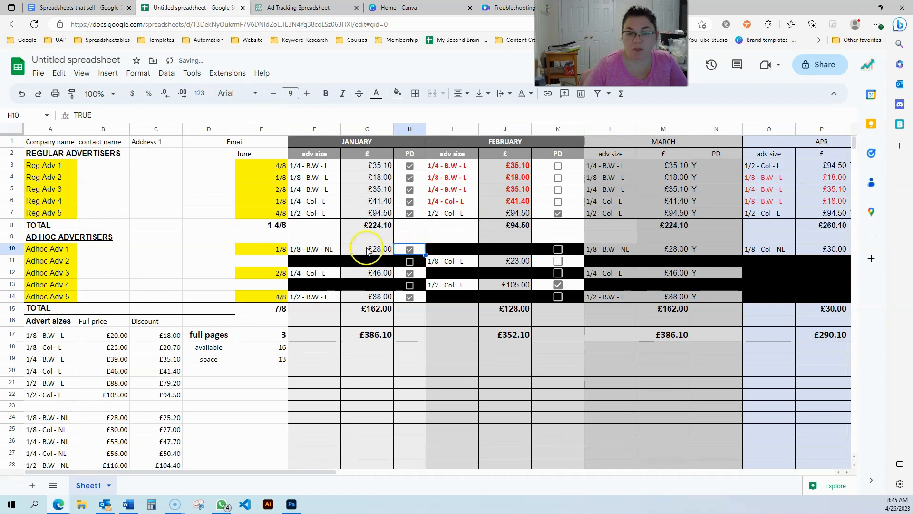
pyautogui.click(328, 249)
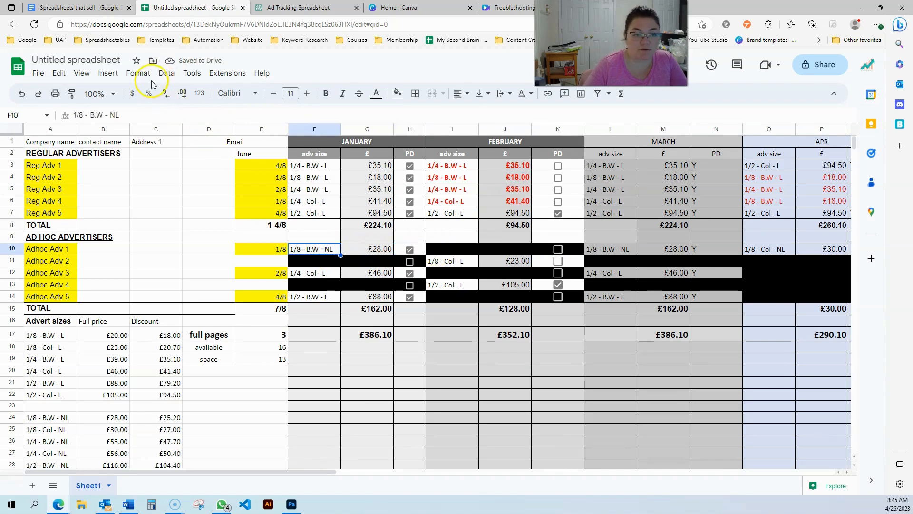
pyautogui.click(137, 73)
pyautogui.click(162, 254)
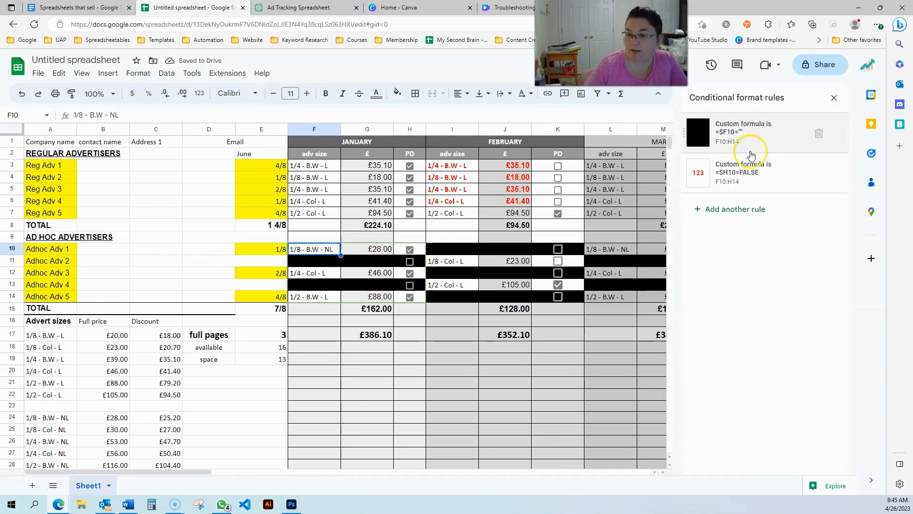
pyautogui.click(752, 169)
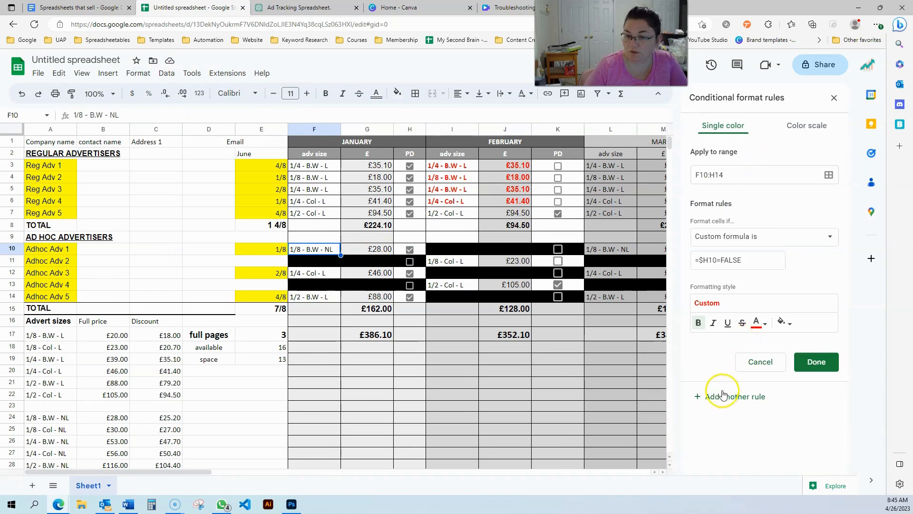
pyautogui.click(727, 175)
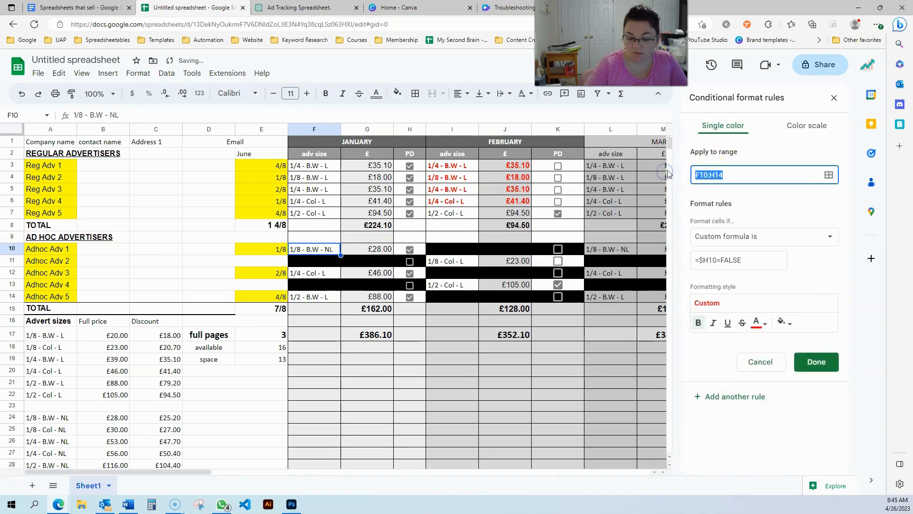
pyautogui.press('BackSpace')
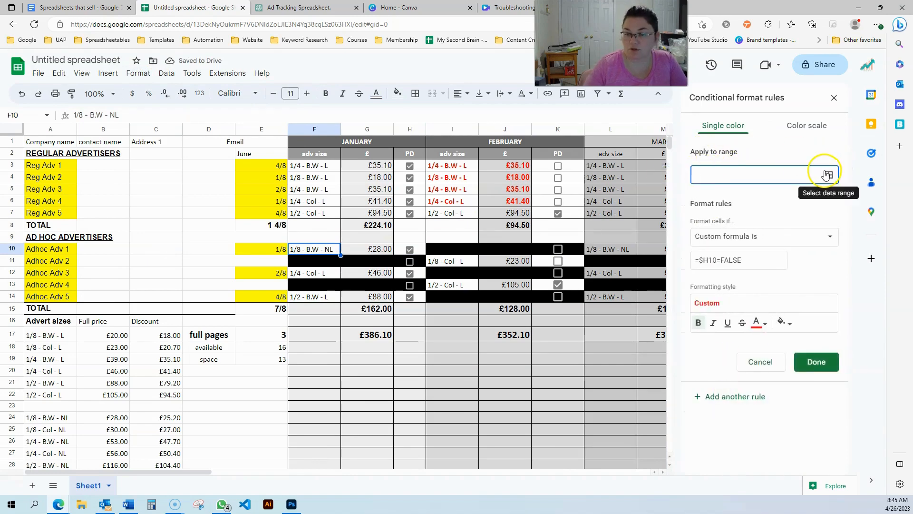
pyautogui.click(828, 174)
pyautogui.moveTo(453, 225); pyautogui.dragTo(162, 148)
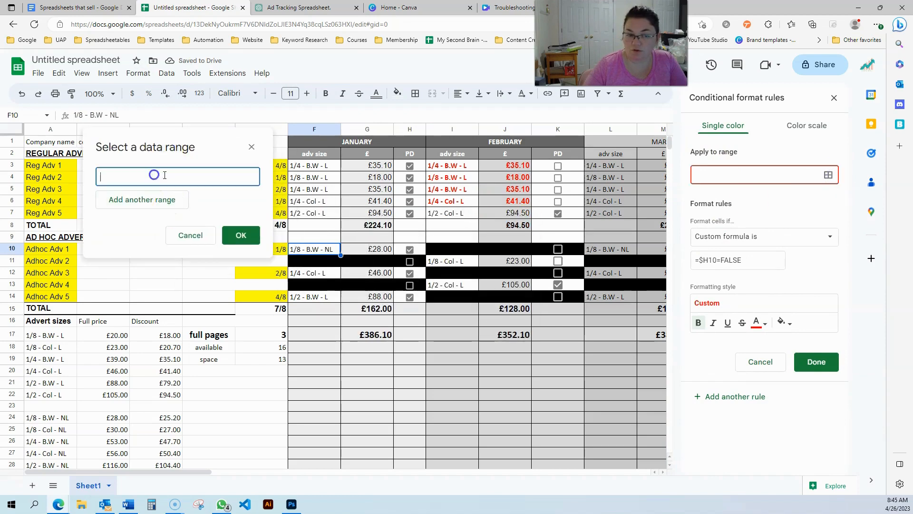
pyautogui.moveTo(447, 249); pyautogui.dragTo(567, 302)
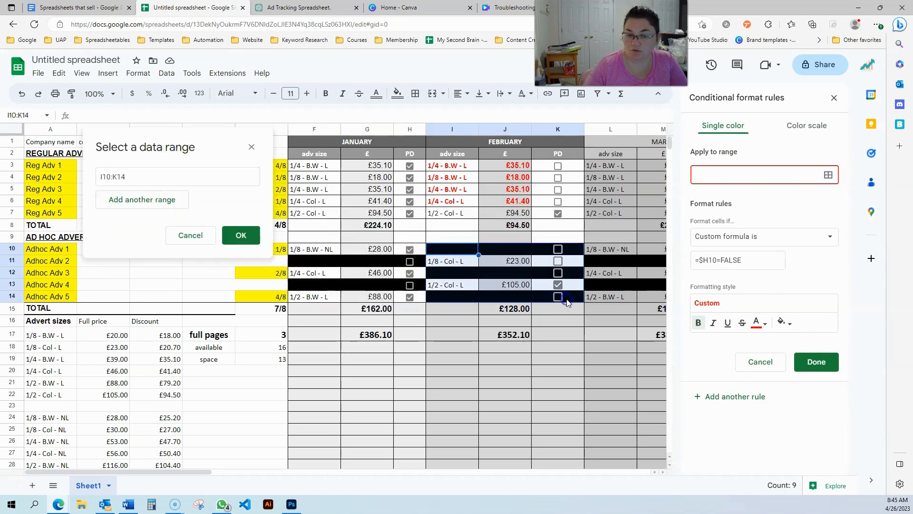
pyautogui.click(241, 235)
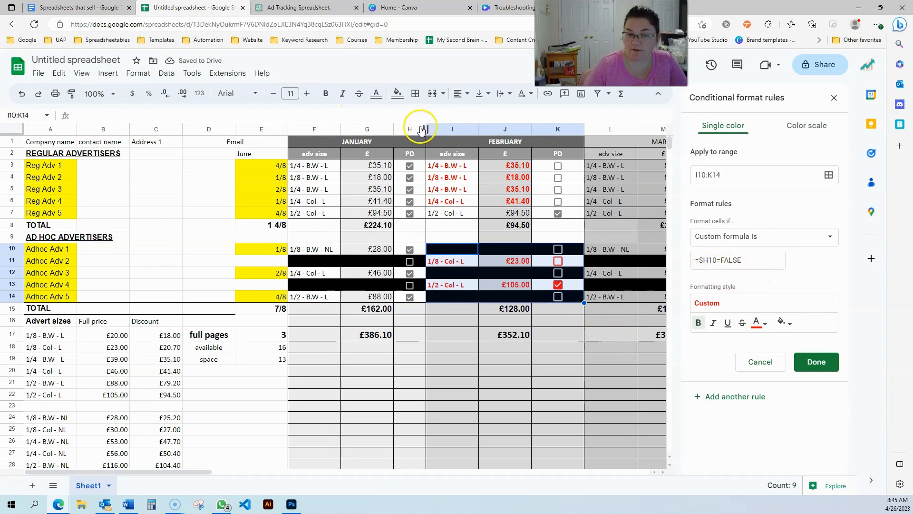
# Step: Set the rule's custom formula to =$K10=FALSE and save it
pyautogui.click(705, 261)
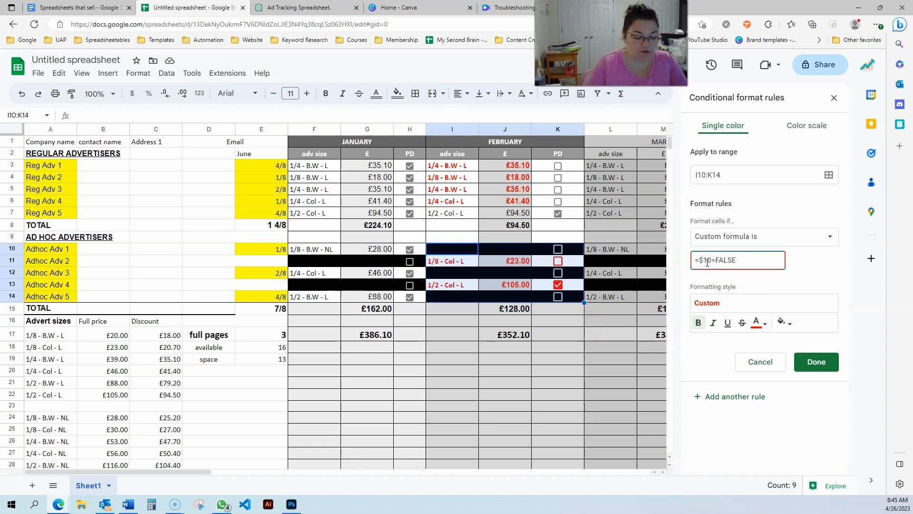
pyautogui.write('K')
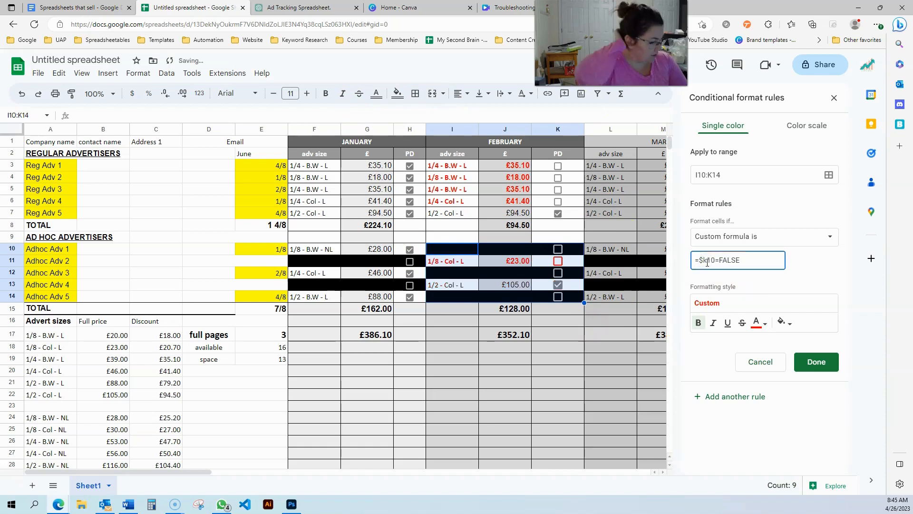
pyautogui.press('BackSpace')
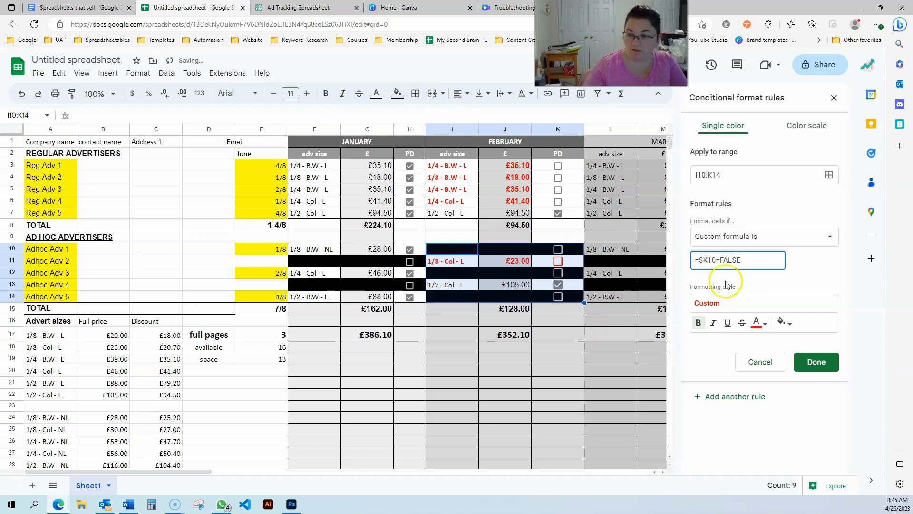
pyautogui.click(816, 362)
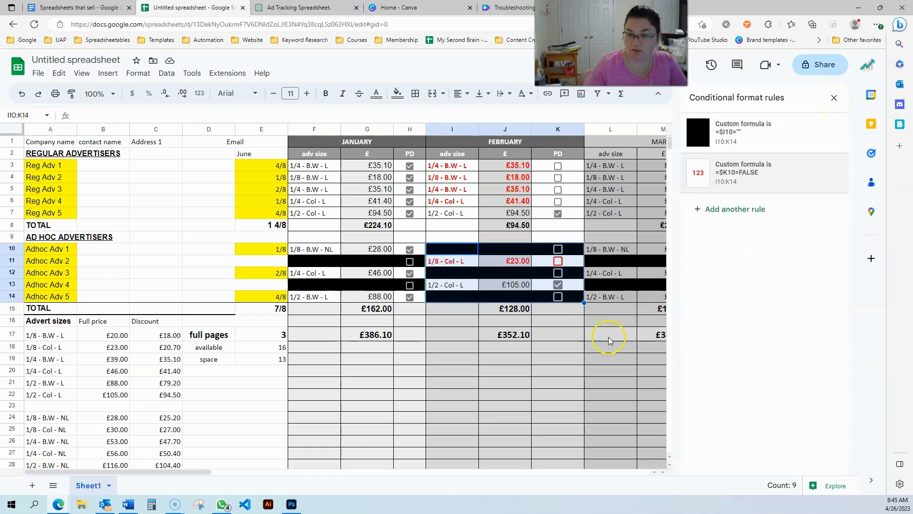
# Step: Narrow the =$K10=FALSE rule's range to I10:J14, save it and close the conditional format rules
pyautogui.click(461, 263)
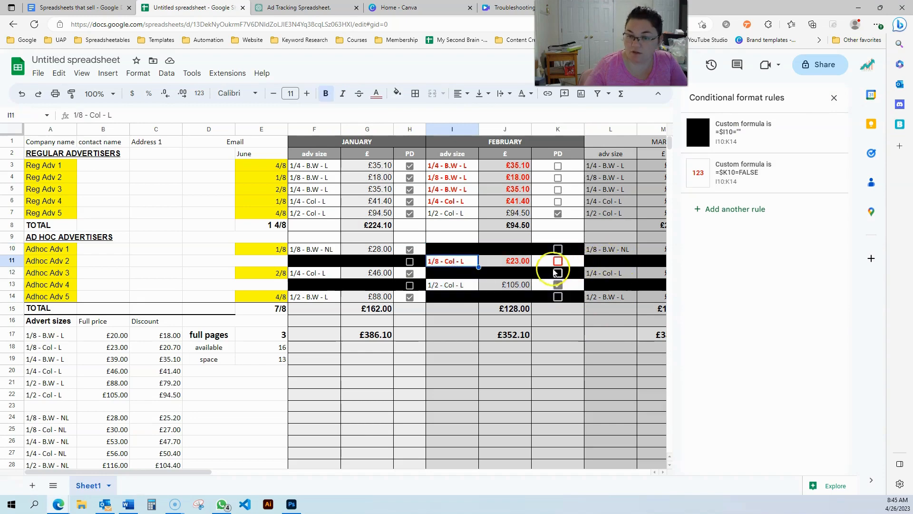
pyautogui.click(728, 176)
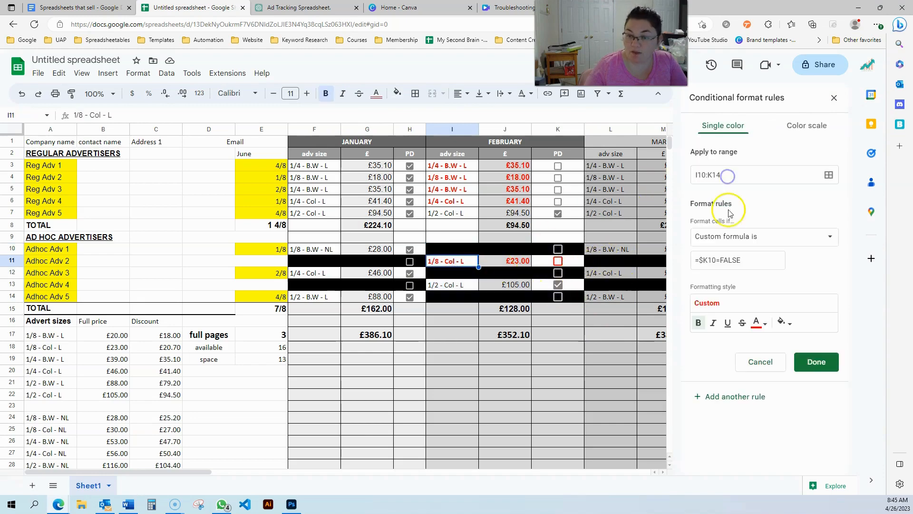
pyautogui.click(709, 176)
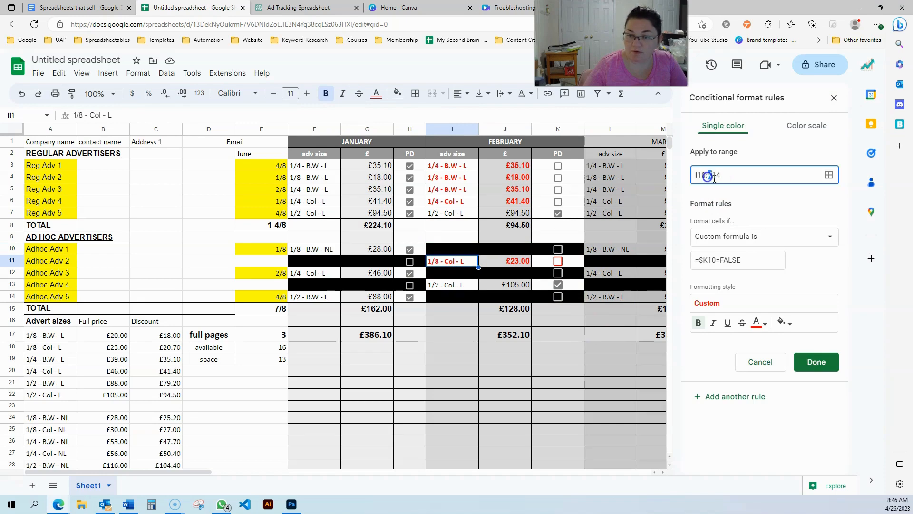
pyautogui.moveTo(708, 176); pyautogui.dragTo(714, 179)
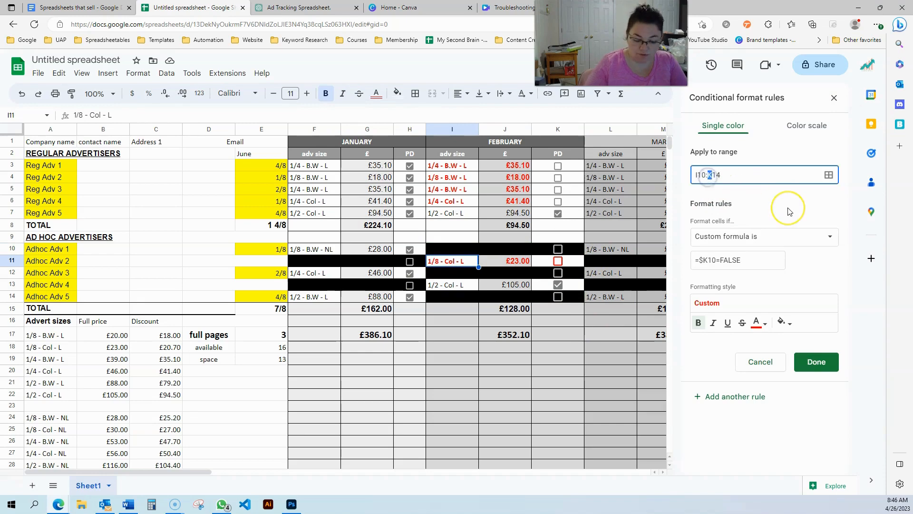
pyautogui.click(816, 363)
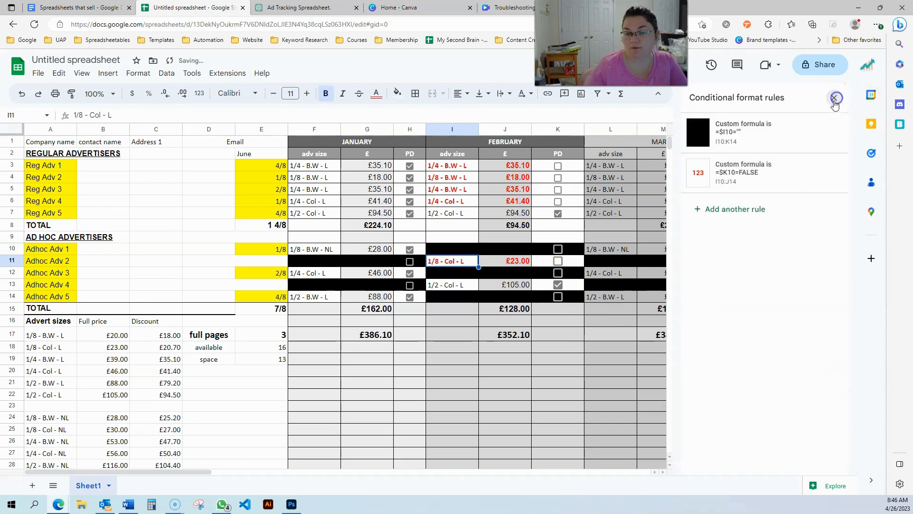
pyautogui.click(834, 97)
# Step: Check the February PD checkbox for Adhoc Adv 2 and uncheck the one for Adhoc Adv 4
pyautogui.click(575, 225)
pyautogui.click(455, 260)
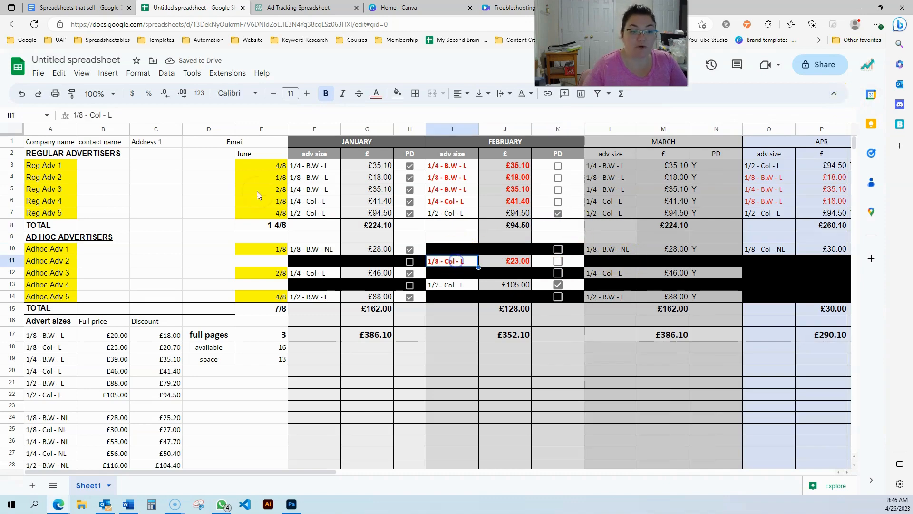
pyautogui.click(558, 261)
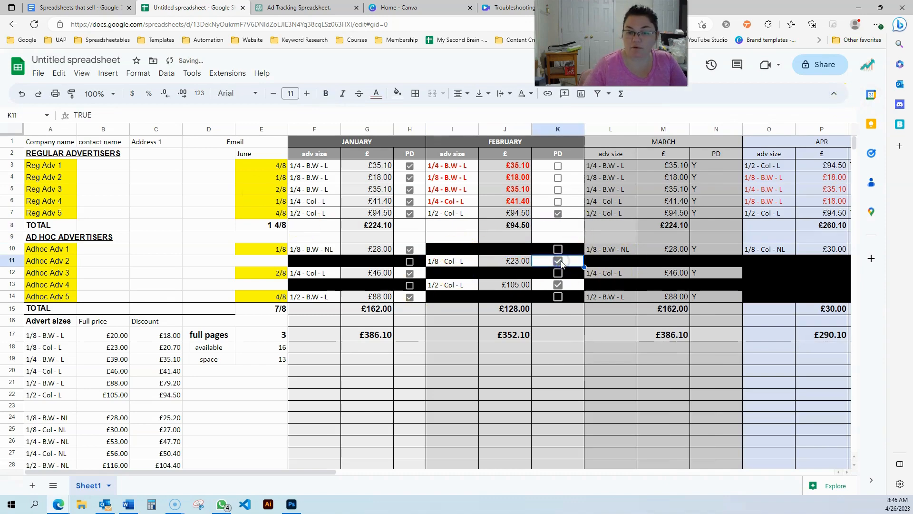
pyautogui.click(558, 283)
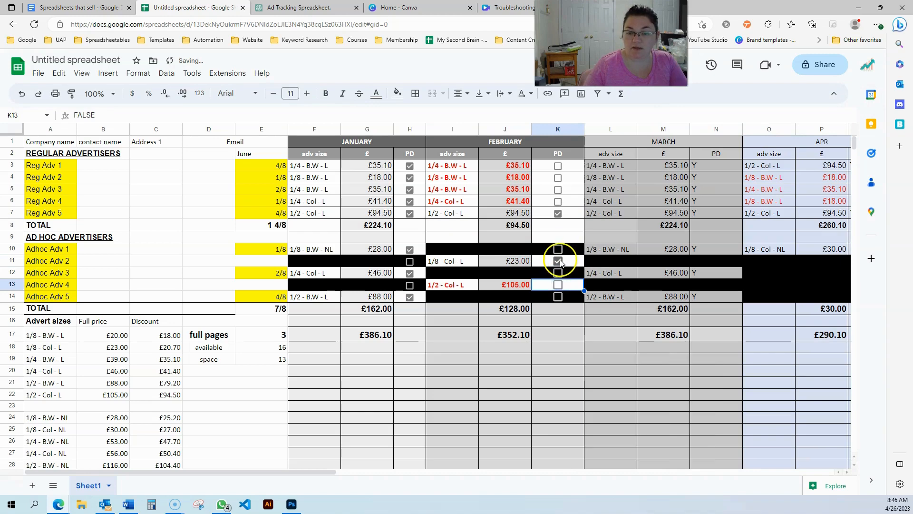
# Step: Try to copy the January ad hoc total cell G15 into February's J15, and undo the paste
pyautogui.click(374, 312)
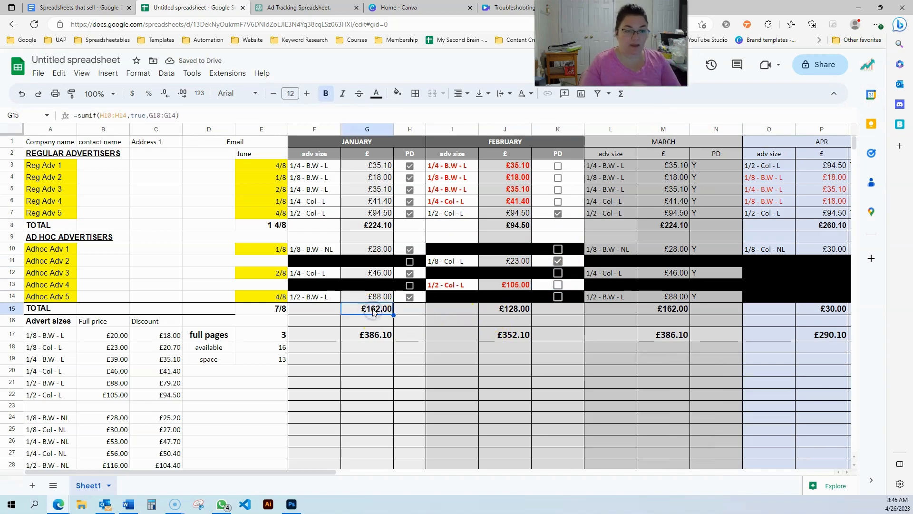
pyautogui.click(505, 311)
pyautogui.write('=sumif(K10:K14,true,J10:J14)')
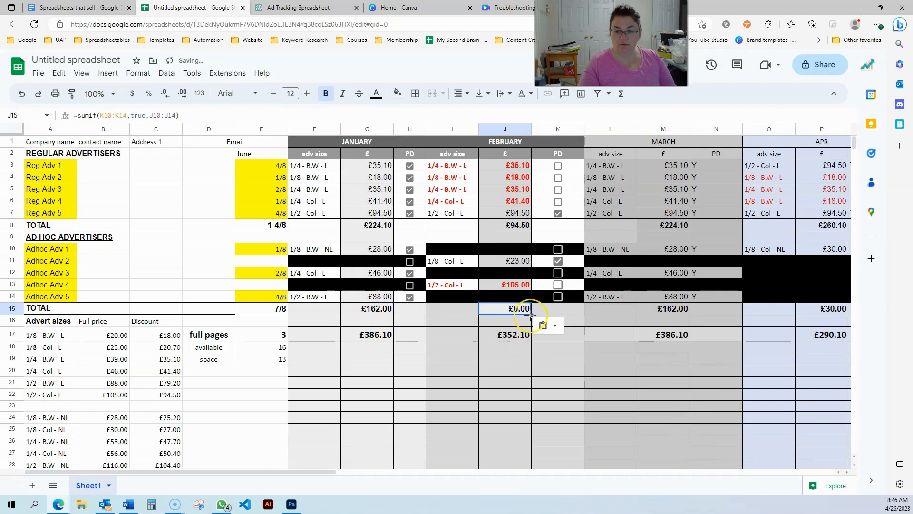
pyautogui.hotkey('ctrl', 'z')
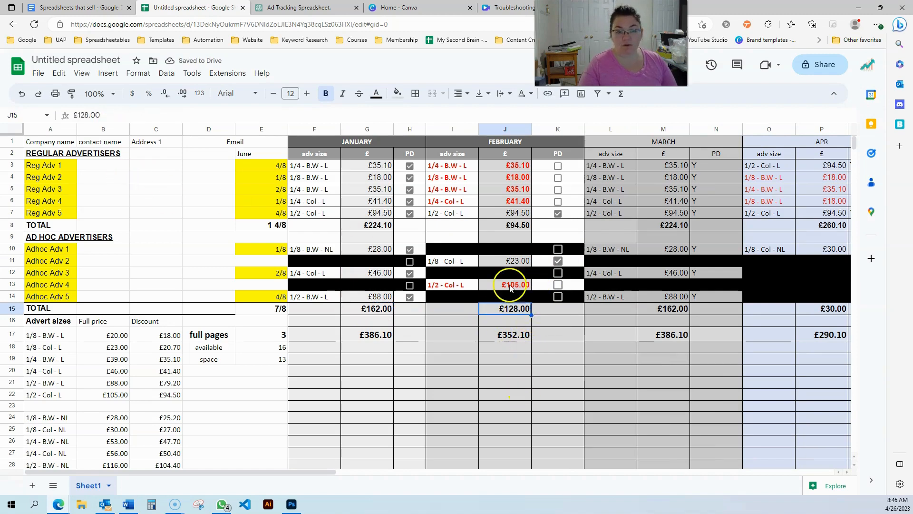
# Step: Copy the SUMIF formula text from G15 and paste it over the fixed value in February's total cell J15
pyautogui.click(376, 313)
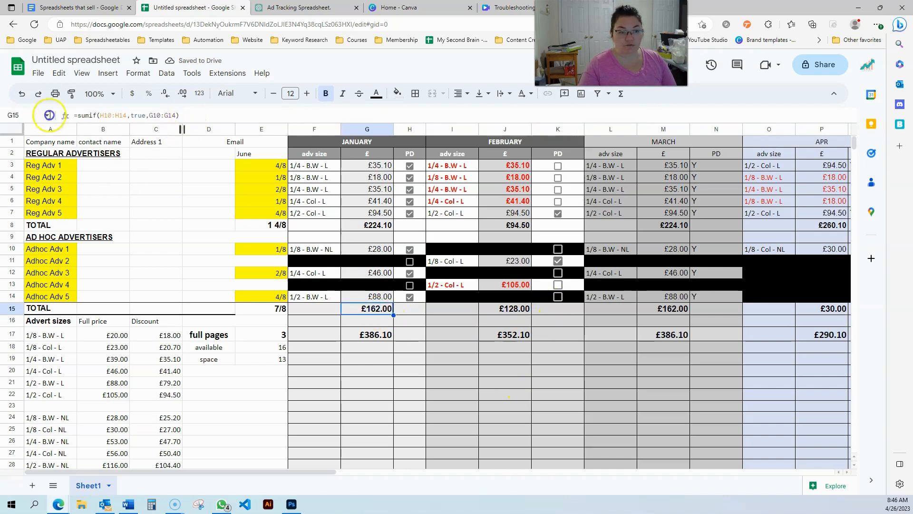
pyautogui.moveTo(73, 115); pyautogui.dragTo(182, 129)
pyautogui.hotkey('ctrl', 'c')
pyautogui.press('Escape')
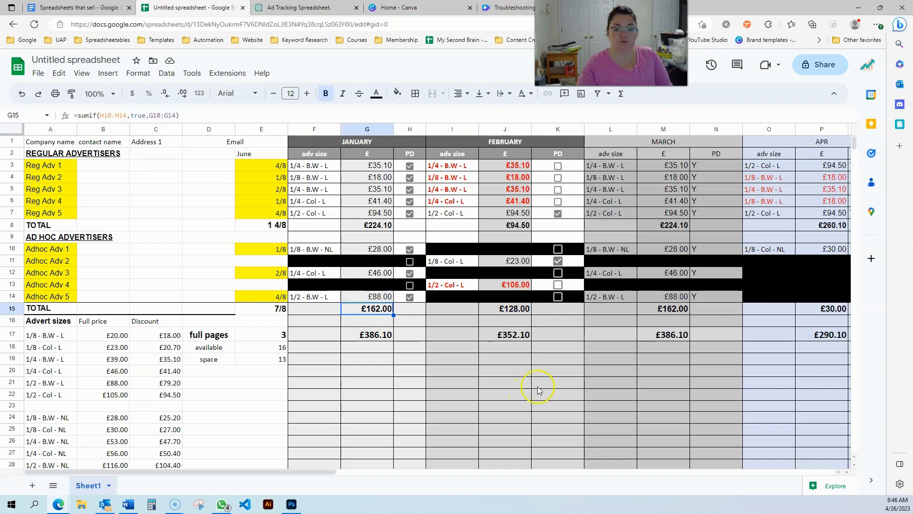
pyautogui.click(508, 312)
pyautogui.moveTo(182, 115); pyautogui.dragTo(74, 116)
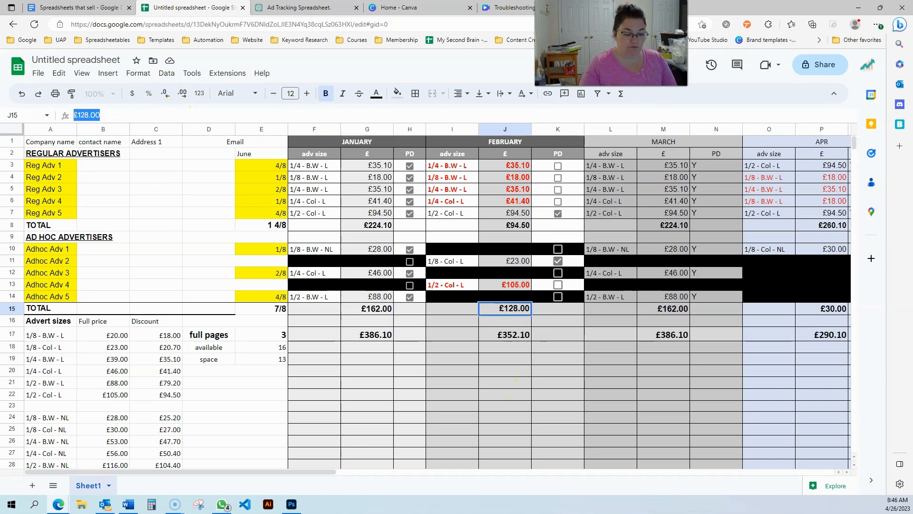
pyautogui.hotkey('ctrl', 'v')
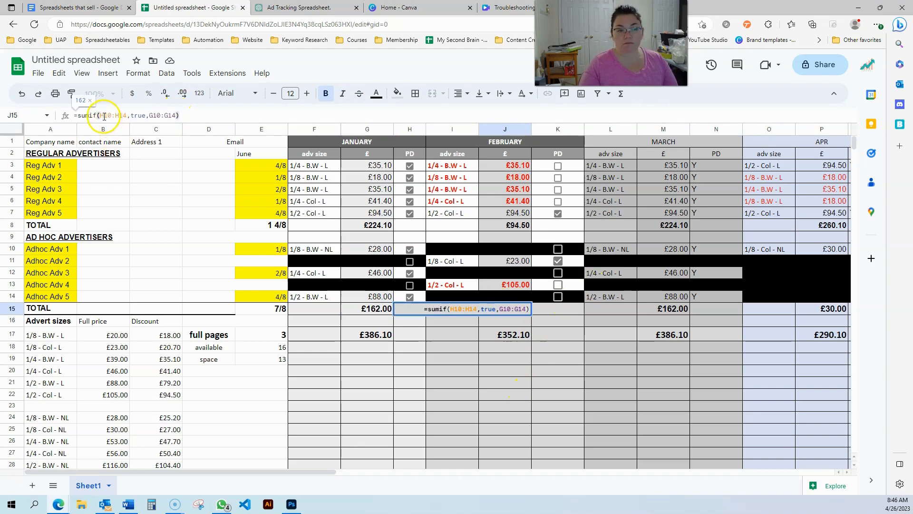
# Step: Change the ranges in J15's formula to K10:K14 and J10:J14, and enter it
pyautogui.moveTo(101, 115); pyautogui.dragTo(126, 116)
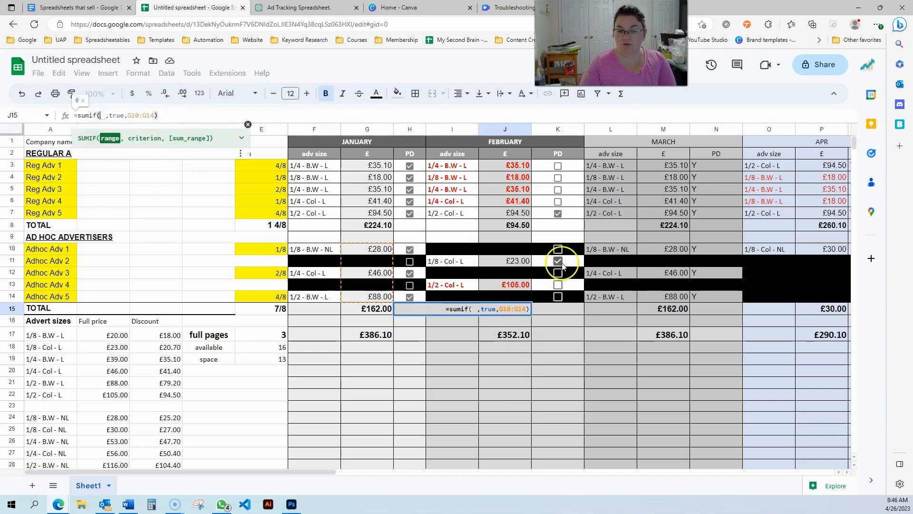
pyautogui.moveTo(559, 249); pyautogui.dragTo(572, 301)
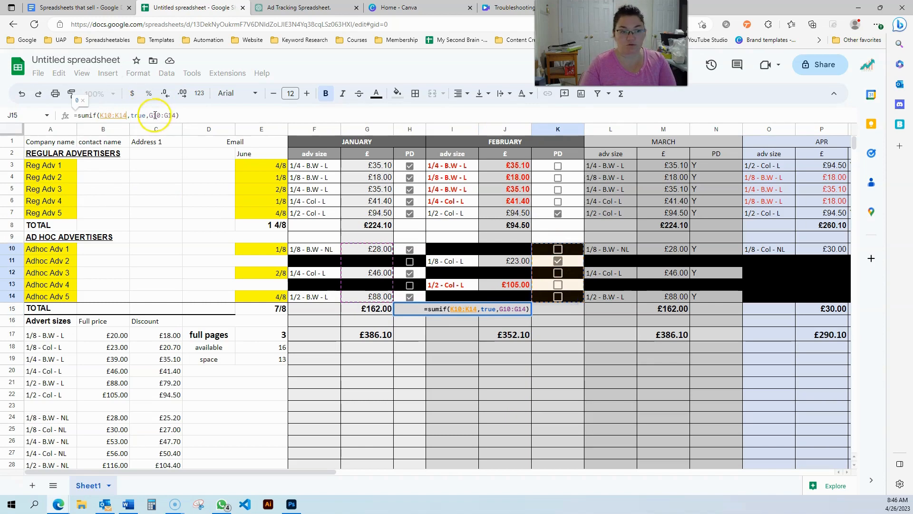
pyautogui.moveTo(150, 115); pyautogui.dragTo(180, 116)
pyautogui.moveTo(513, 249); pyautogui.dragTo(519, 298)
pyautogui.press('Return')
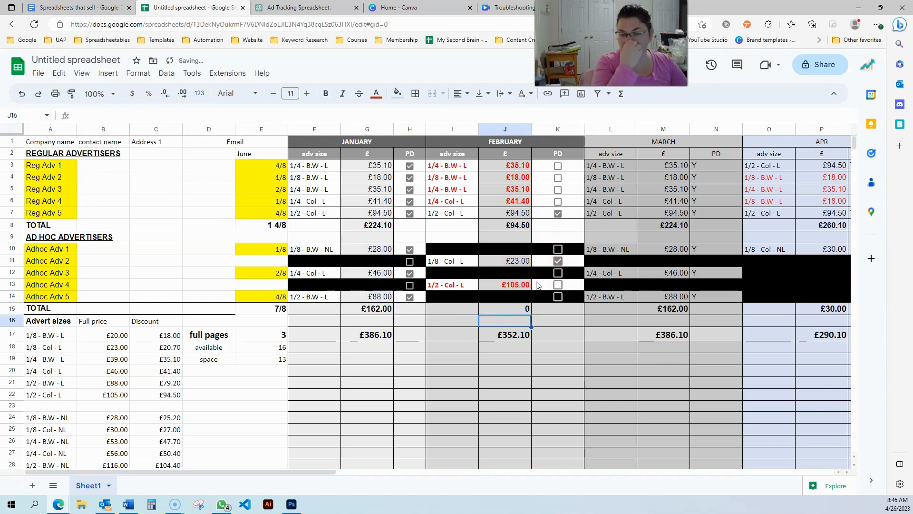
pyautogui.click(505, 265)
pyautogui.click(502, 251)
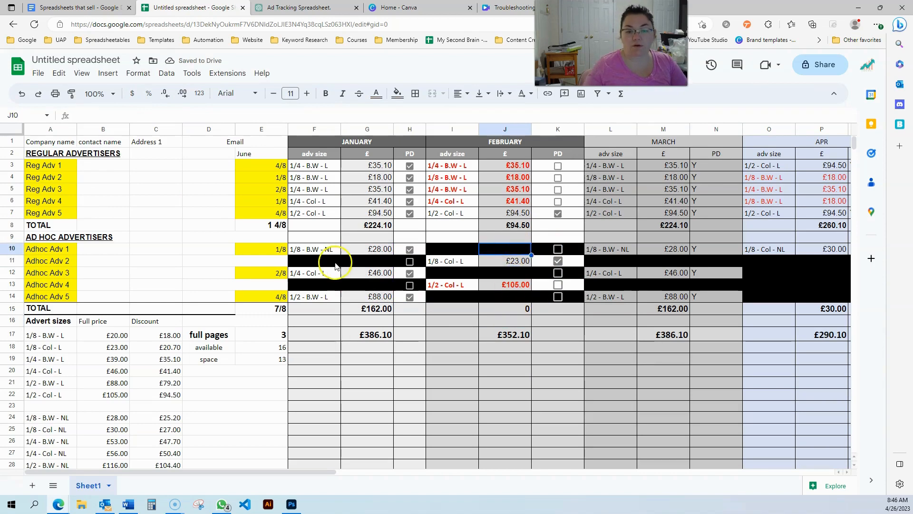
pyautogui.click(362, 251)
pyautogui.tripleClick(284, 115)
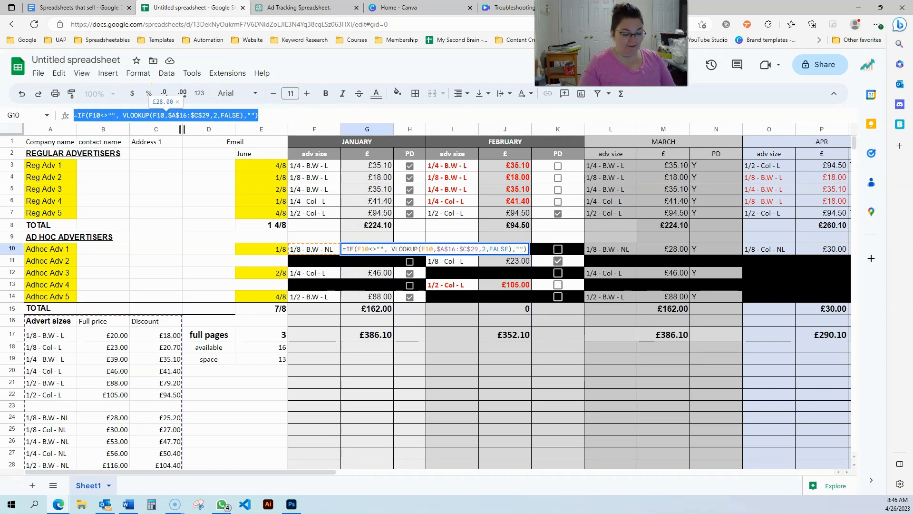
pyautogui.press('Escape')
pyautogui.click(447, 251)
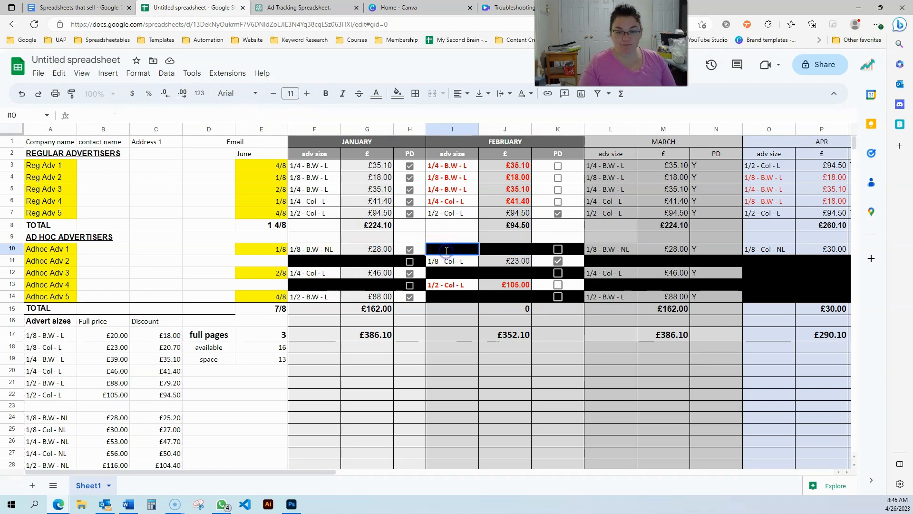
pyautogui.click(438, 239)
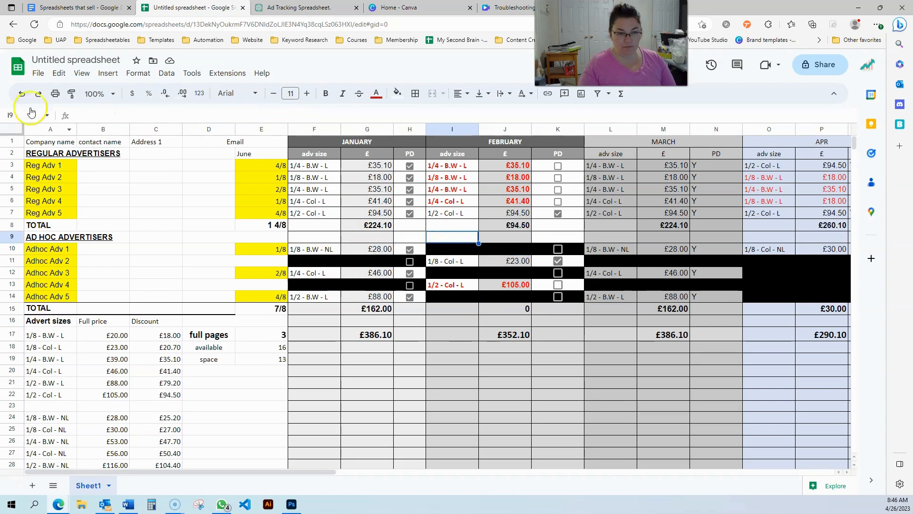
# Step: Copy the IF/VLOOKUP price formula text from January's G10 and paste it into February's price cell J10
pyautogui.click(314, 248)
pyautogui.click(363, 248)
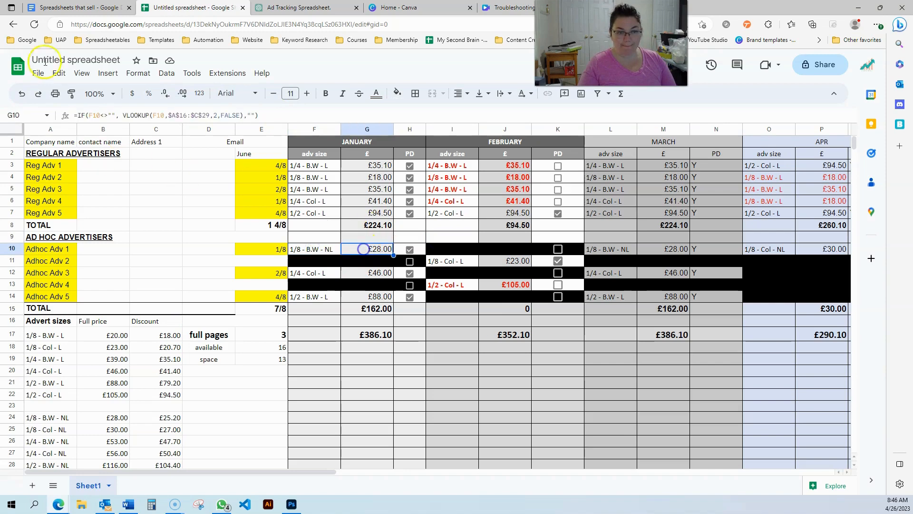
pyautogui.click(272, 114)
pyautogui.hotkey('ctrl', 'a')
pyautogui.hotkey('ctrl', 'c')
pyautogui.press('Escape')
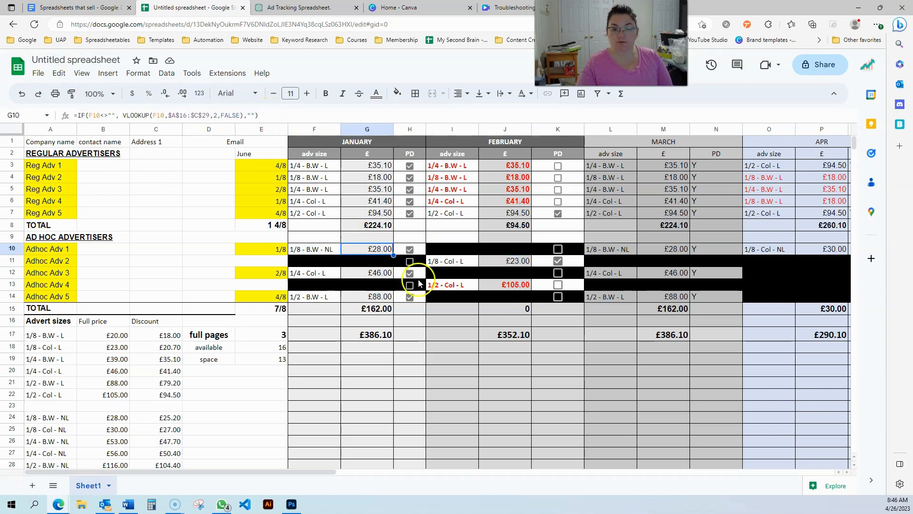
pyautogui.click(511, 251)
pyautogui.click(184, 111)
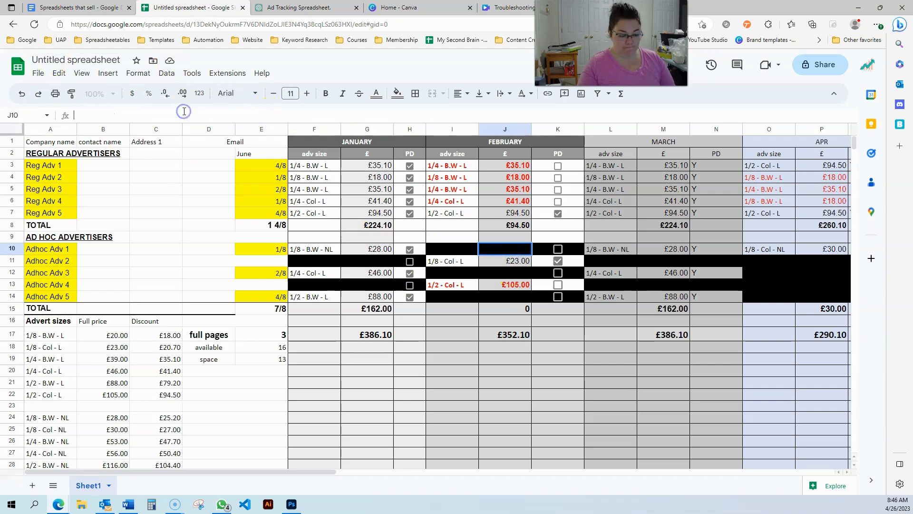
pyautogui.hotkey('ctrl', 'v')
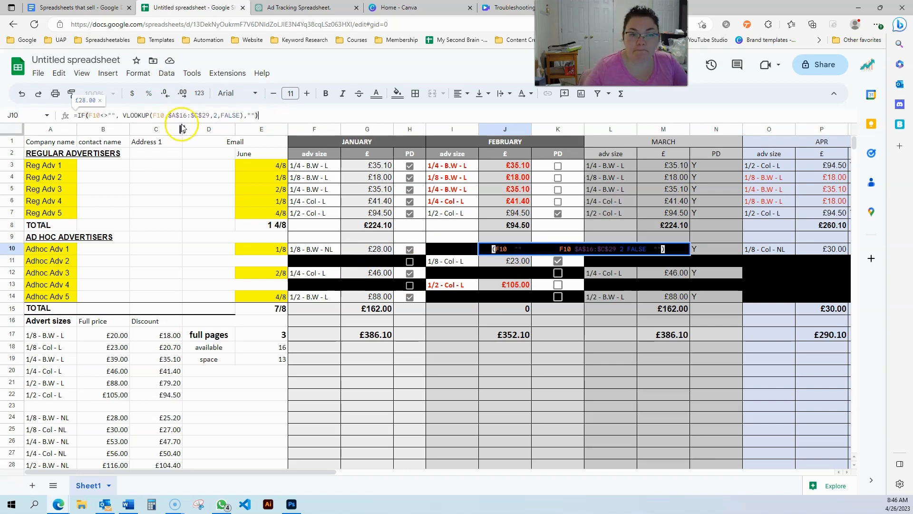
# Step: Change both F10 references in J10's formula to I10, enter it, and fill the formula down through J14
pyautogui.click(107, 116)
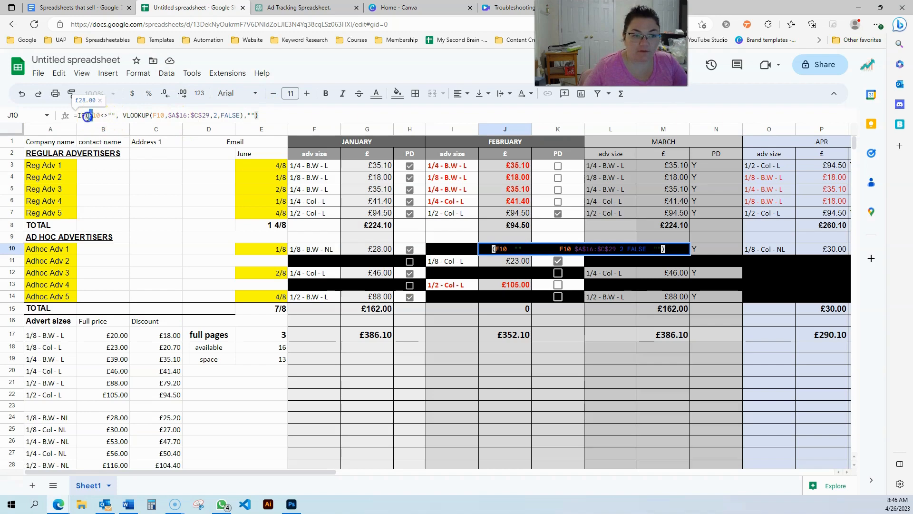
pyautogui.click(87, 116)
pyautogui.click(474, 247)
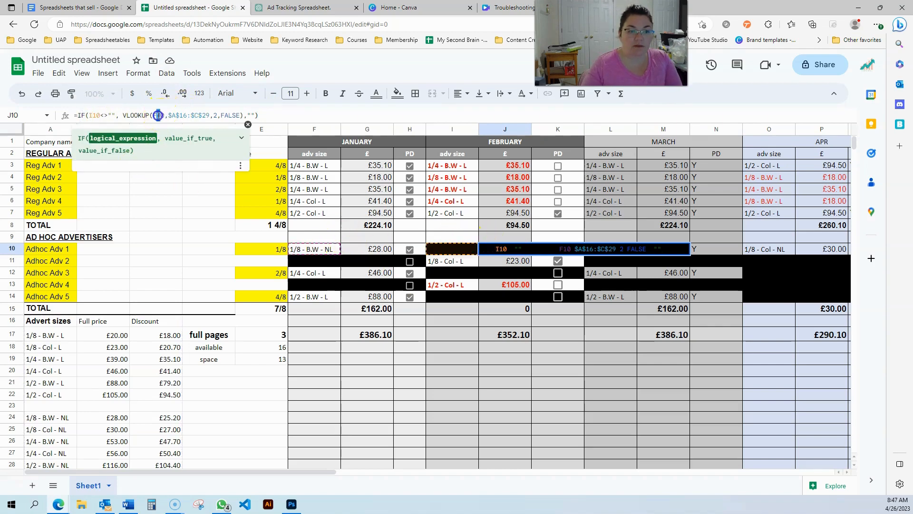
pyautogui.click(157, 116)
pyautogui.press('BackSpace')
pyautogui.write('I')
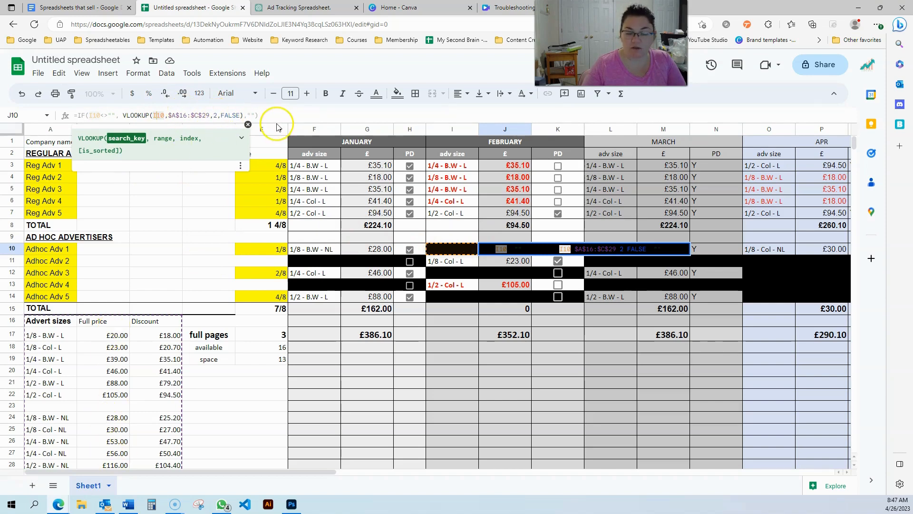
pyautogui.press('Return')
pyautogui.click(523, 251)
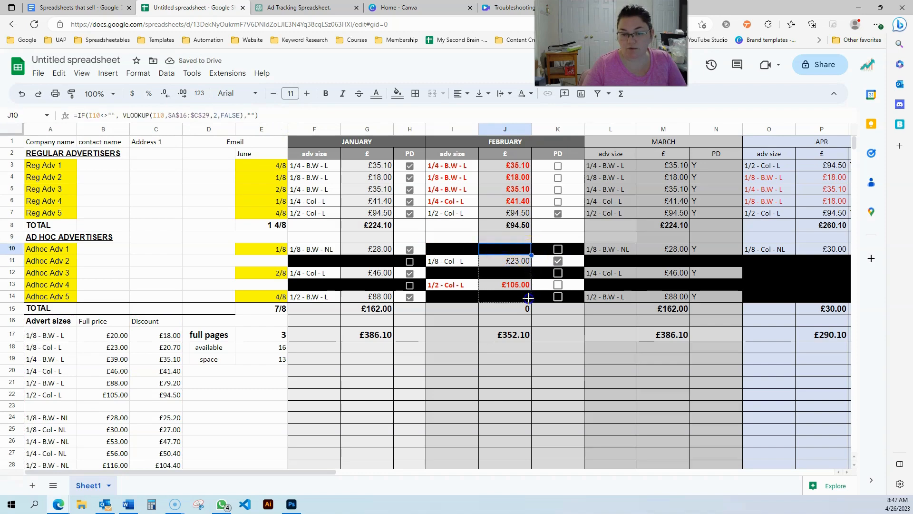
pyautogui.moveTo(528, 297); pyautogui.dragTo(531, 303)
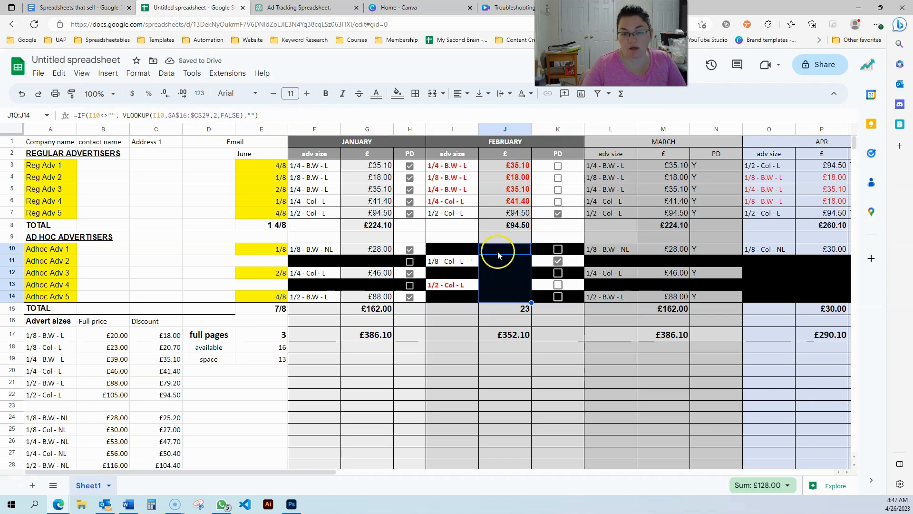
# Step: Review the range and custom formula of the black-fill conditional formatting rule covering February's ad hoc block
pyautogui.click(462, 251)
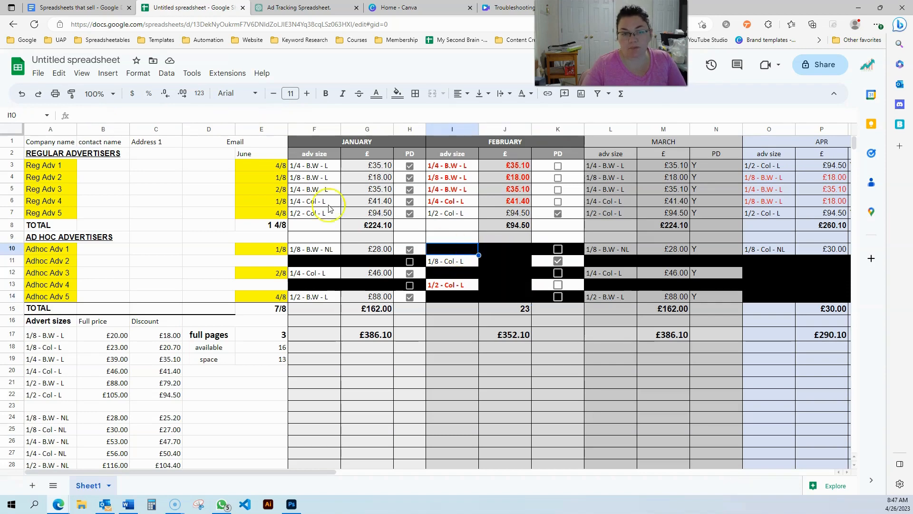
pyautogui.click(138, 73)
pyautogui.click(200, 250)
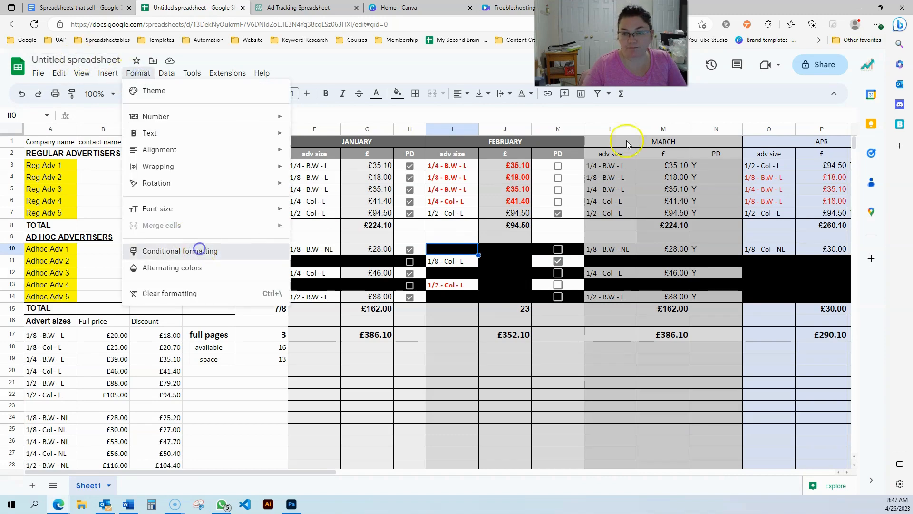
pyautogui.click(742, 124)
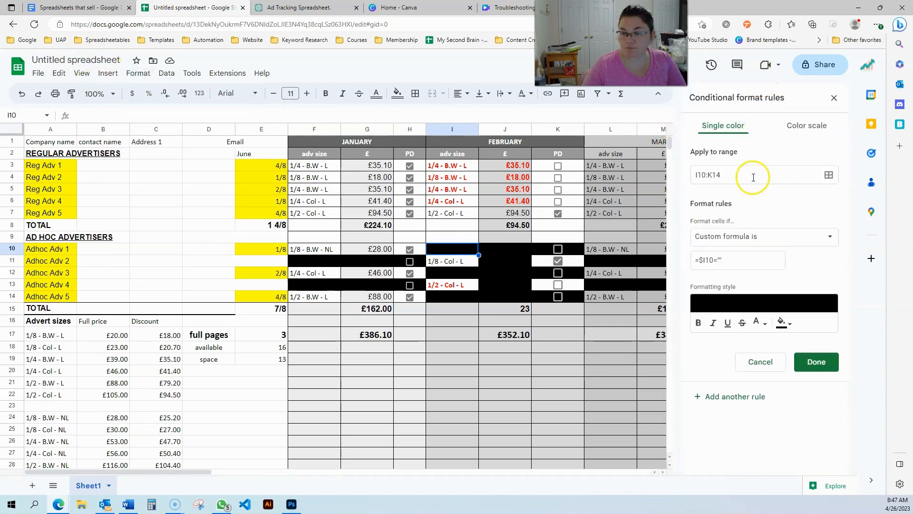
pyautogui.click(736, 176)
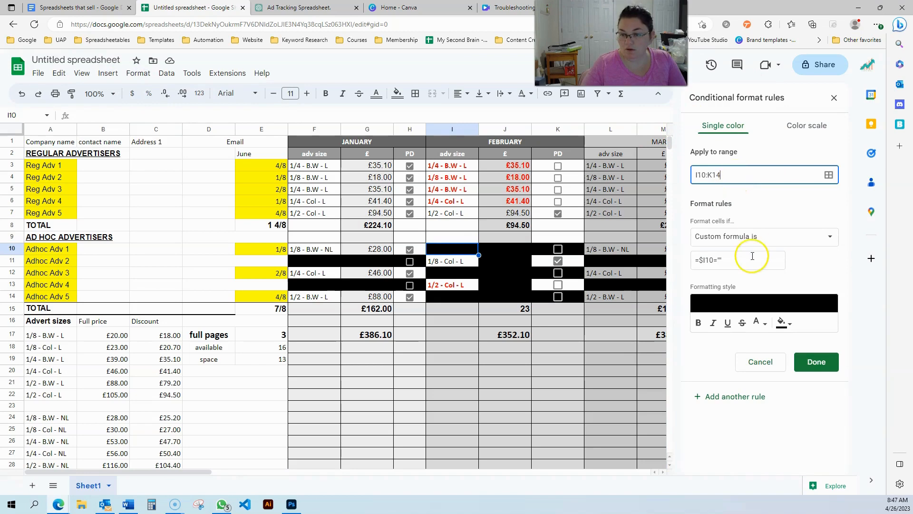
pyautogui.click(816, 361)
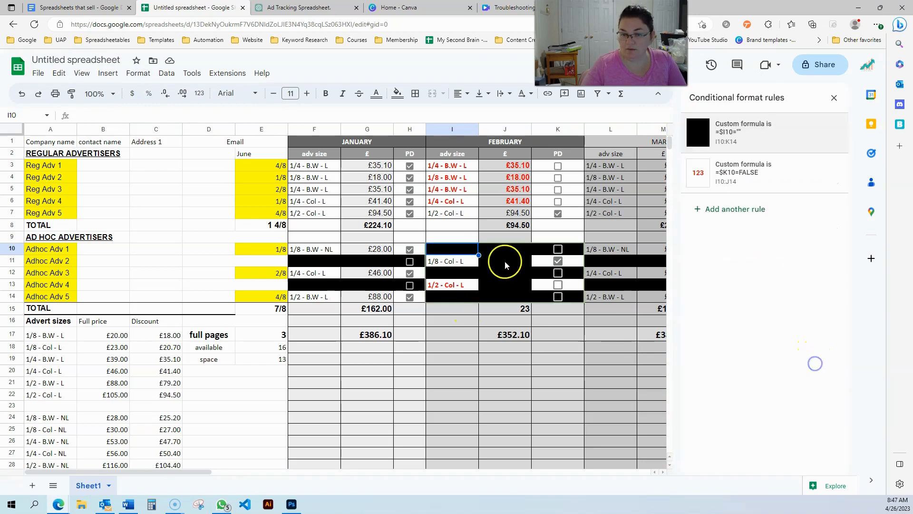
# Step: Toggle the February PD checkbox for Adhoc Adv 1 on and back off
pyautogui.click(558, 252)
pyautogui.click(556, 293)
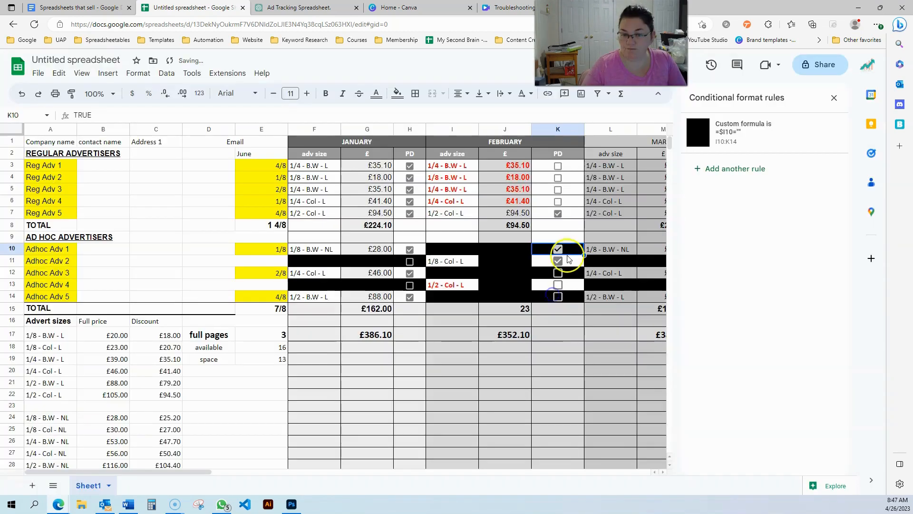
pyautogui.click(557, 248)
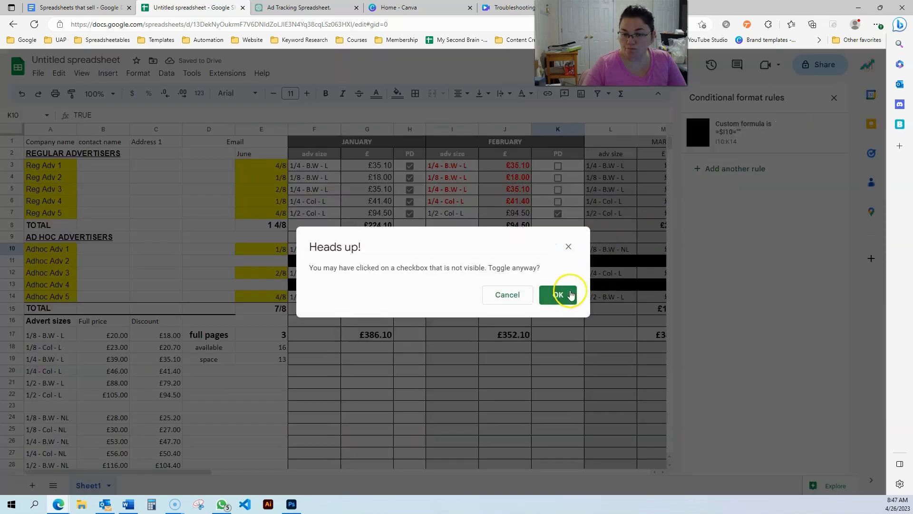
pyautogui.click(557, 293)
# Step: Reset the fill colour of February's booked ad hoc rows, I11:K11 and I13:K13
pyautogui.click(476, 265)
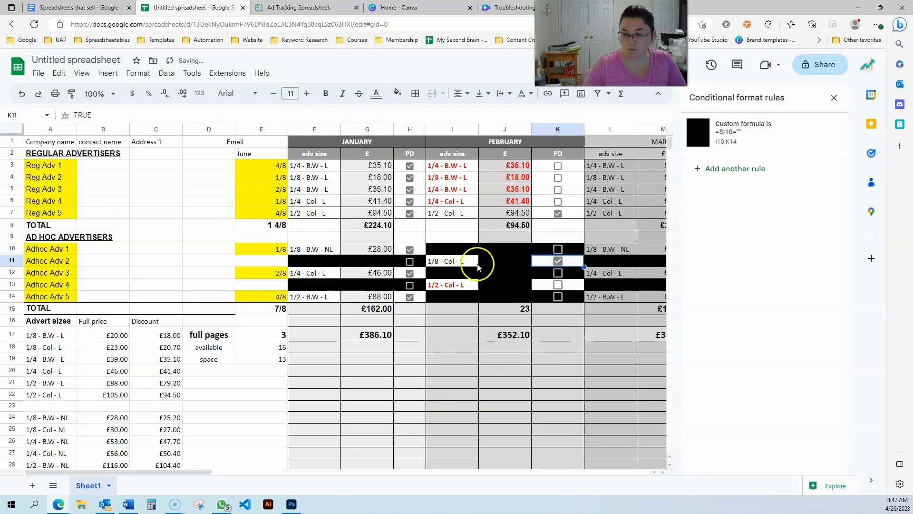
pyautogui.moveTo(475, 265); pyautogui.dragTo(537, 263)
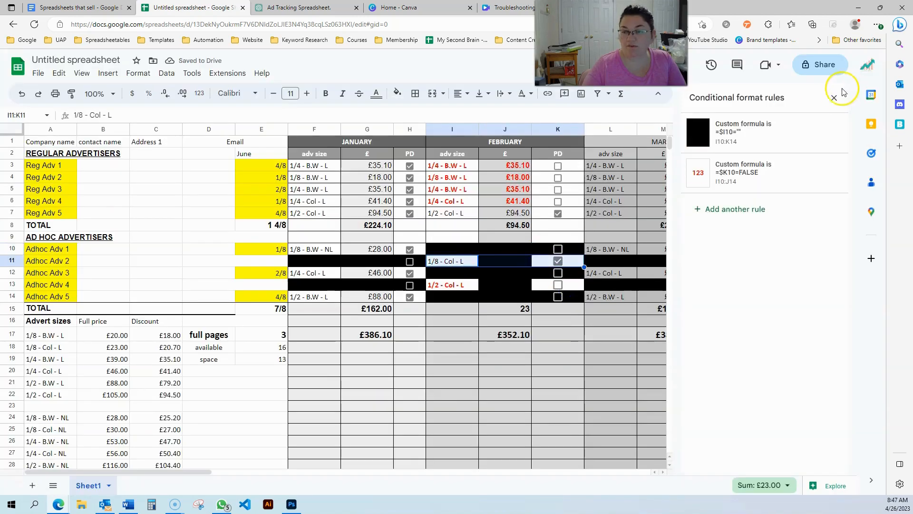
pyautogui.click(833, 97)
pyautogui.click(397, 94)
pyautogui.click(432, 118)
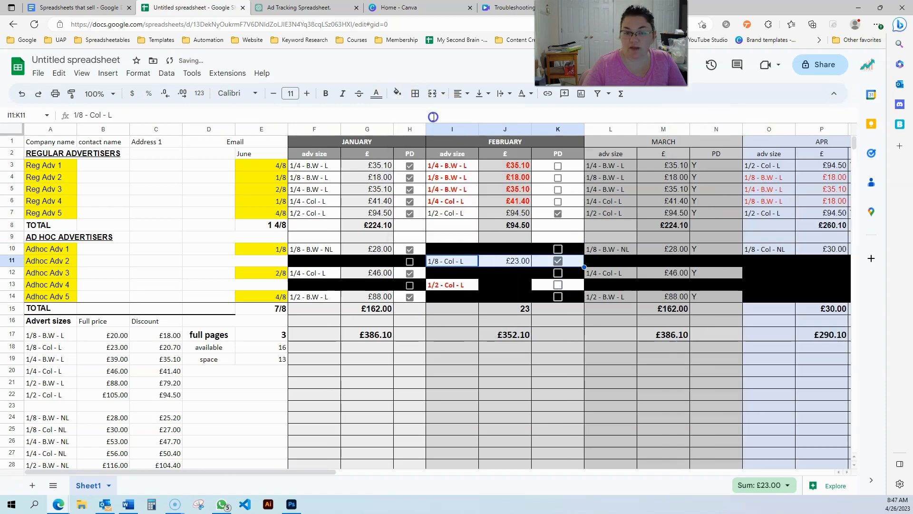
pyautogui.moveTo(457, 285); pyautogui.dragTo(549, 285)
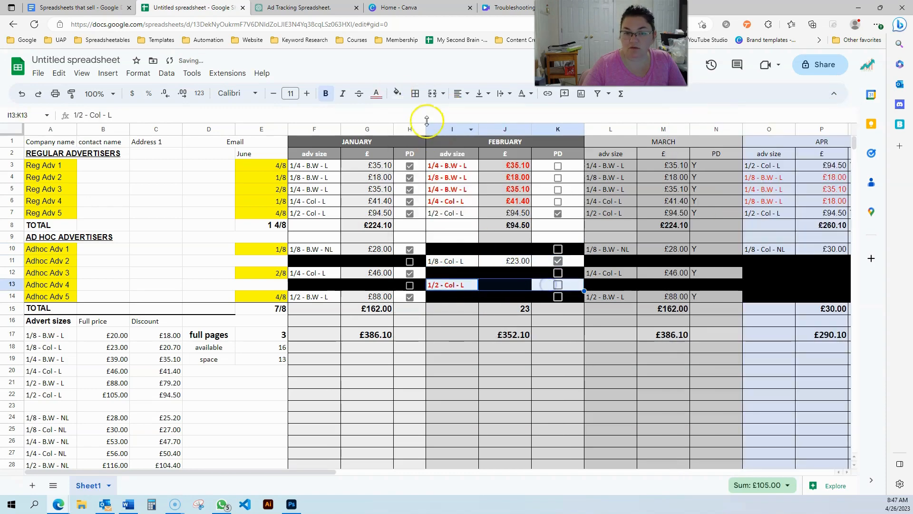
pyautogui.click(397, 94)
pyautogui.click(411, 115)
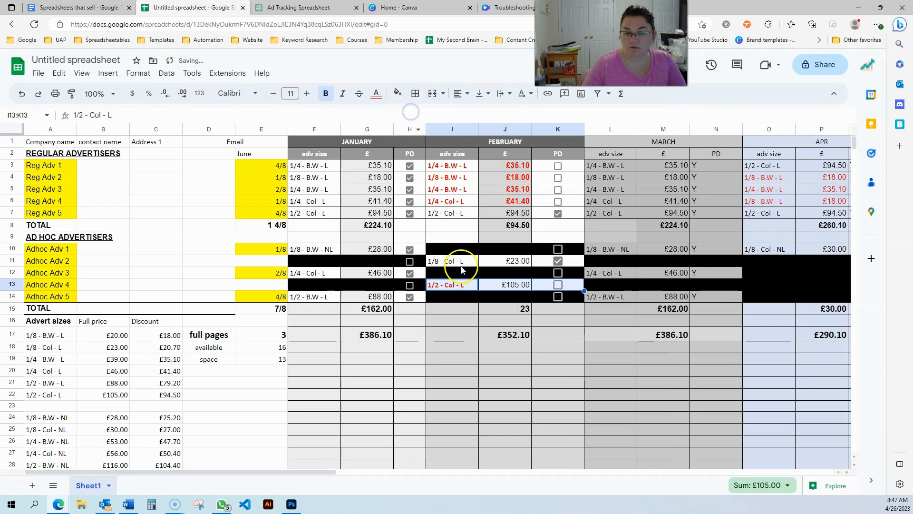
# Step: Reset the fill colour of all February ad hoc price cells, J10:J14
pyautogui.click(448, 260)
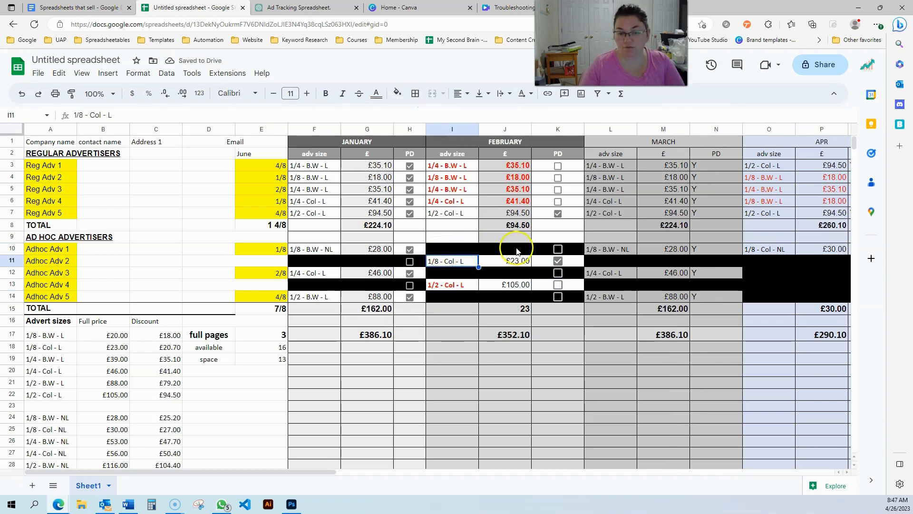
pyautogui.moveTo(504, 248); pyautogui.dragTo(523, 298)
pyautogui.click(397, 94)
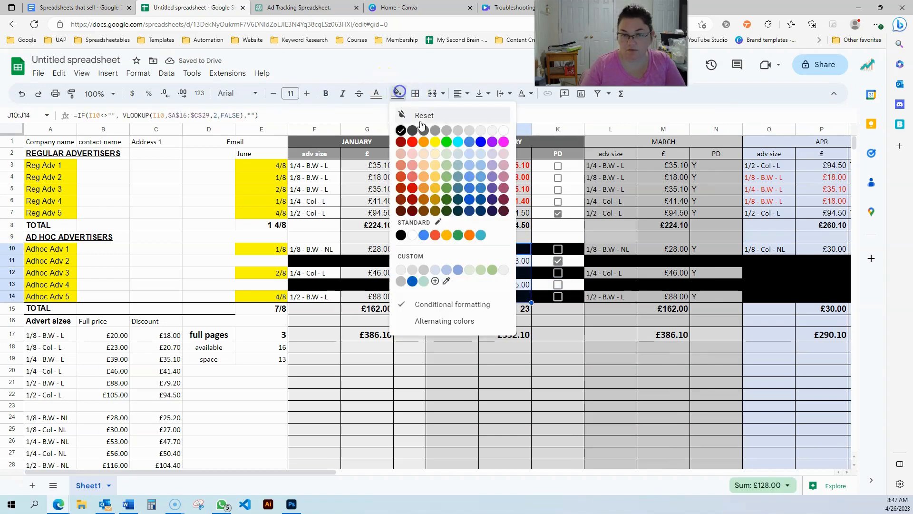
pyautogui.click(412, 115)
# Step: Copy the 1/2 - B.W - L advert size from A21 into I10 for Adhoc Adv 1 and check its February PD box
pyautogui.click(454, 273)
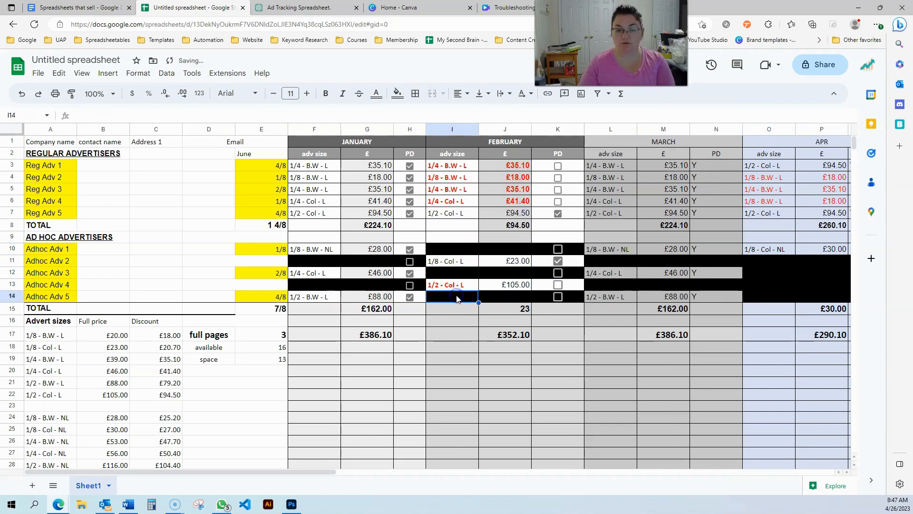
pyautogui.click(457, 250)
pyautogui.click(457, 261)
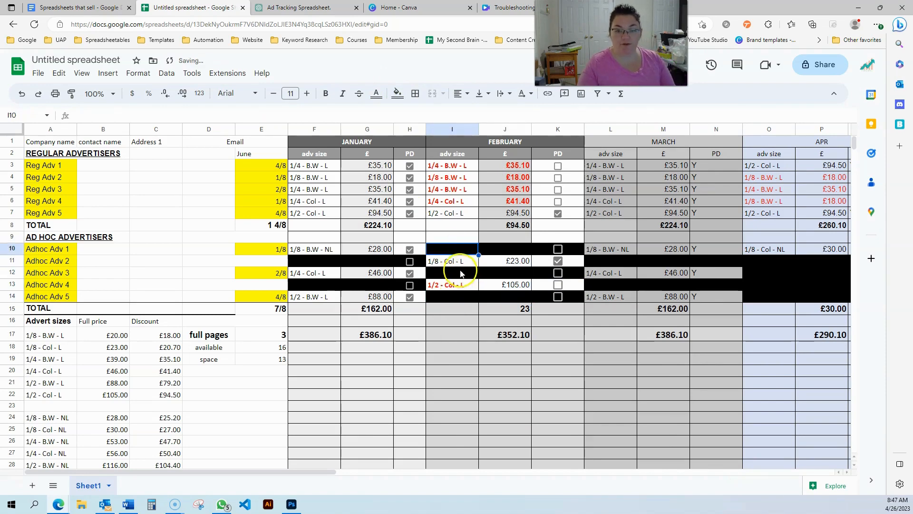
pyautogui.click(47, 384)
pyautogui.hotkey('ctrl', 'c')
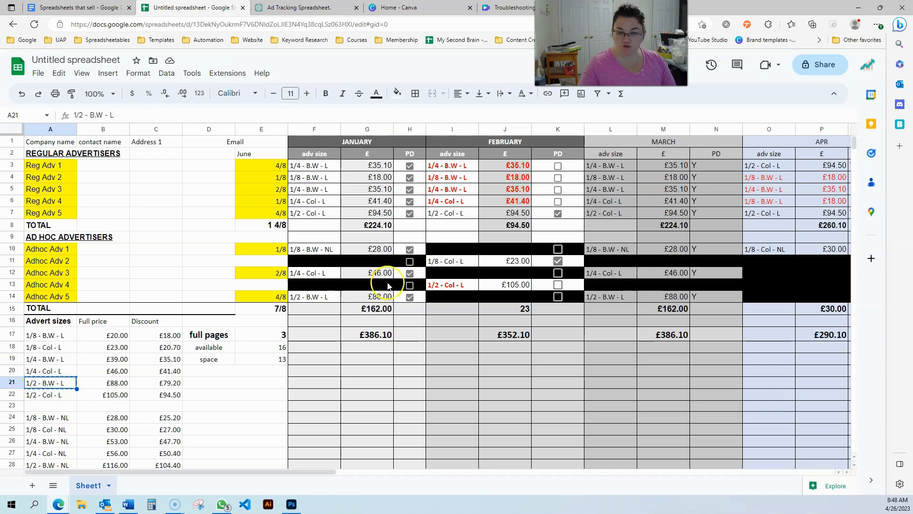
pyautogui.click(464, 247)
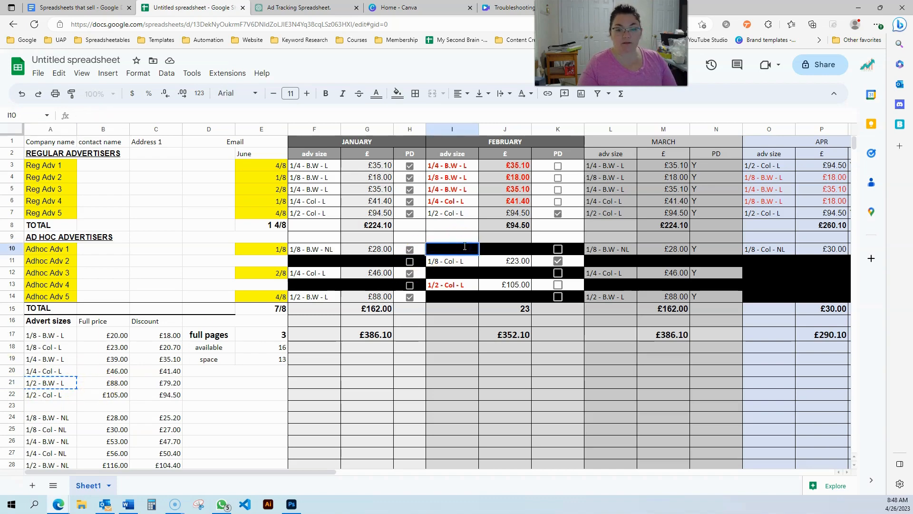
pyautogui.hotkey('ctrl', 'v')
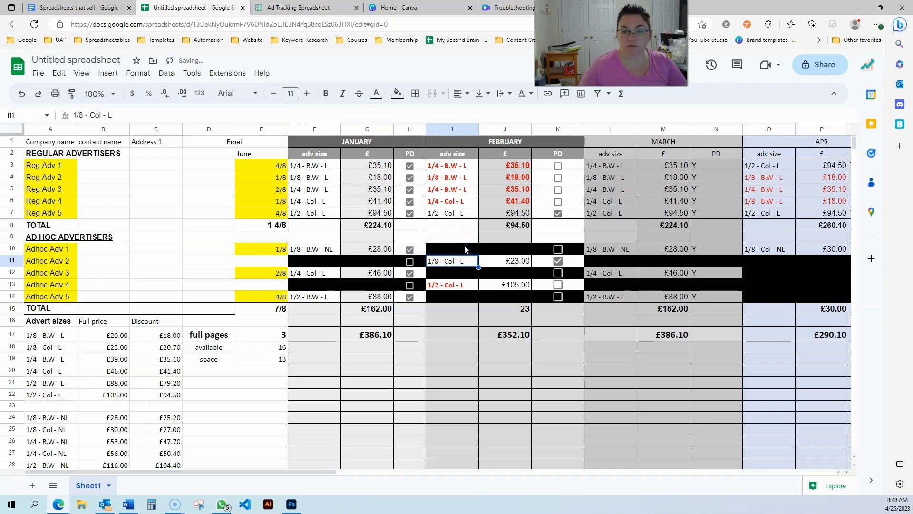
pyautogui.click(452, 260)
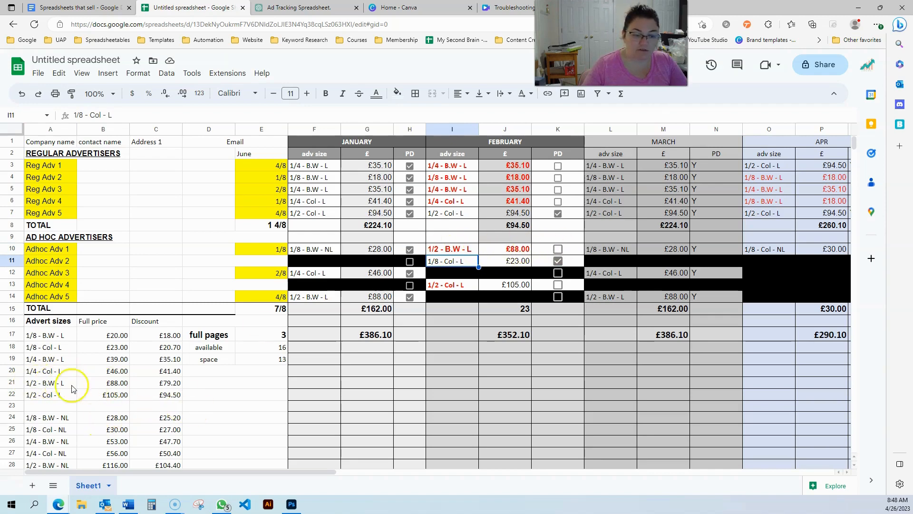
pyautogui.click(558, 248)
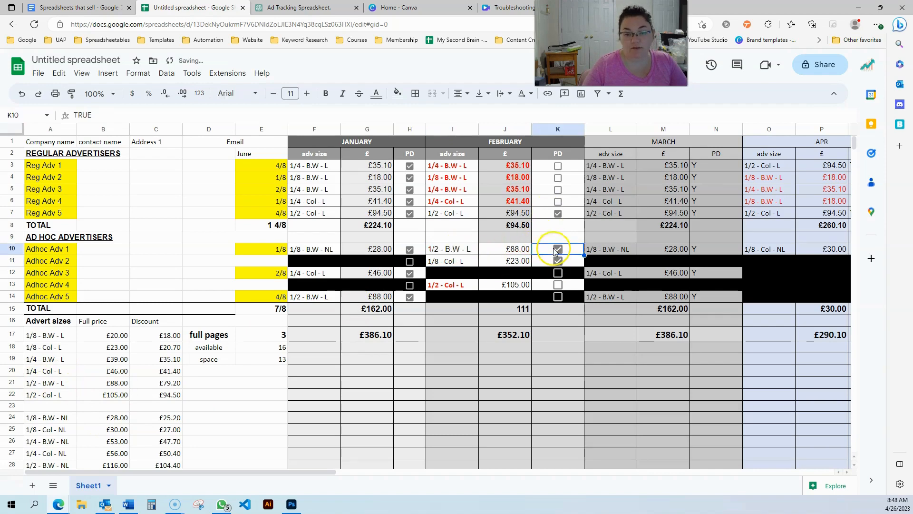
# Step: Format February's ad hoc total in J15 as British Pound Sterling
pyautogui.click(507, 310)
pyautogui.click(138, 73)
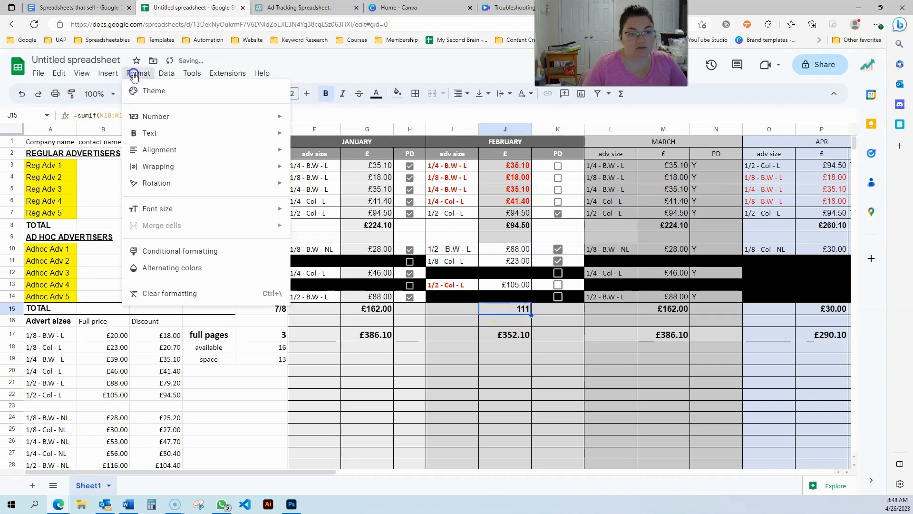
pyautogui.moveTo(158, 116)
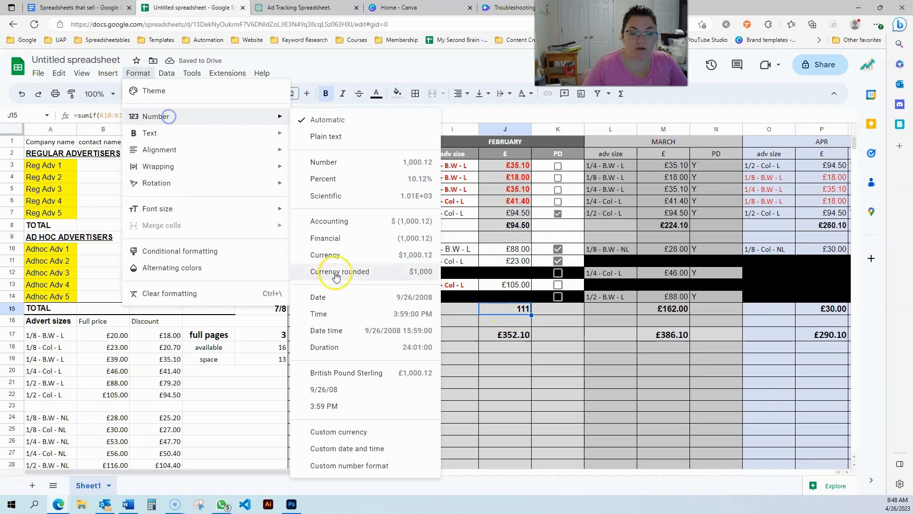
pyautogui.click(340, 369)
# Step: Enter =J8+J15 as February's grand total in J17 and compare it with January's formula in G17
pyautogui.click(527, 337)
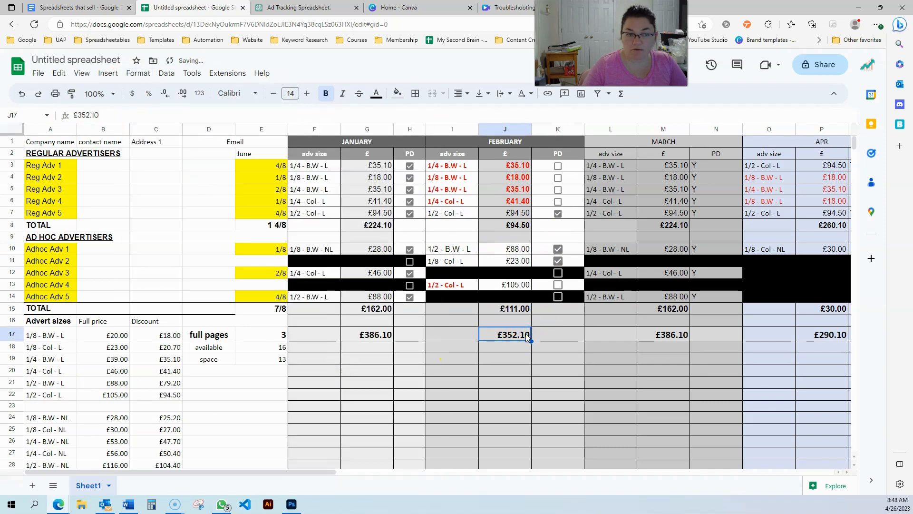
pyautogui.write('=')
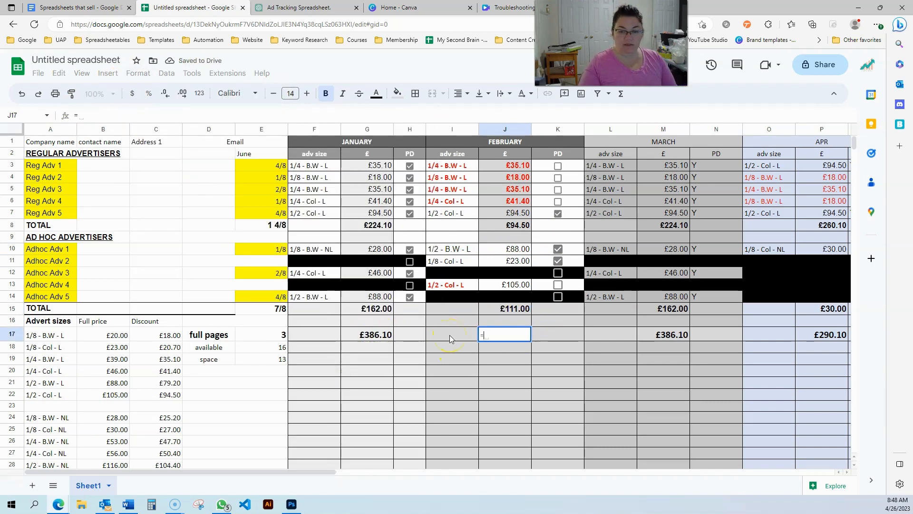
pyautogui.click(503, 227)
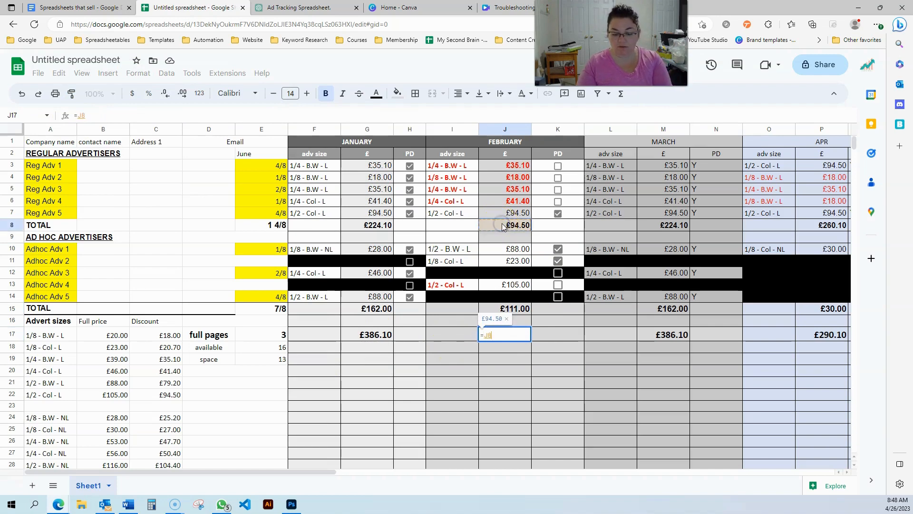
pyautogui.write('+')
pyautogui.click(529, 309)
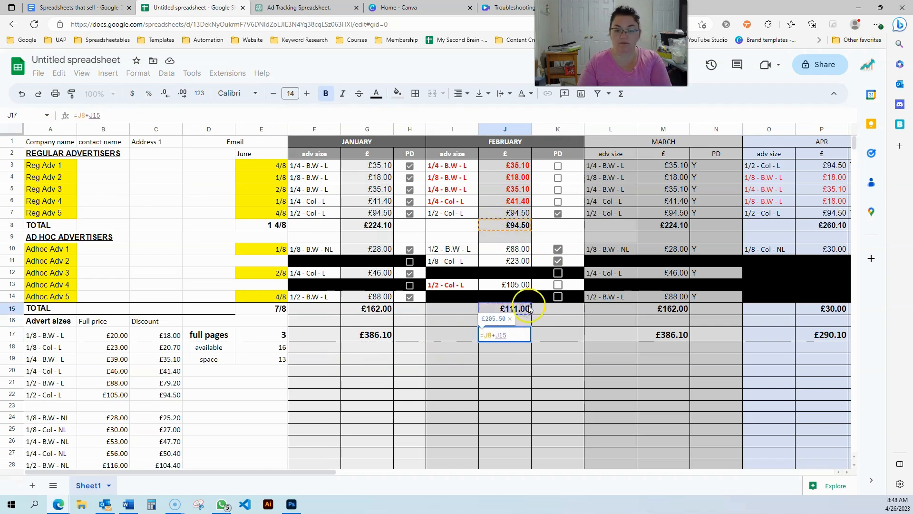
pyautogui.press('Return')
pyautogui.click(374, 335)
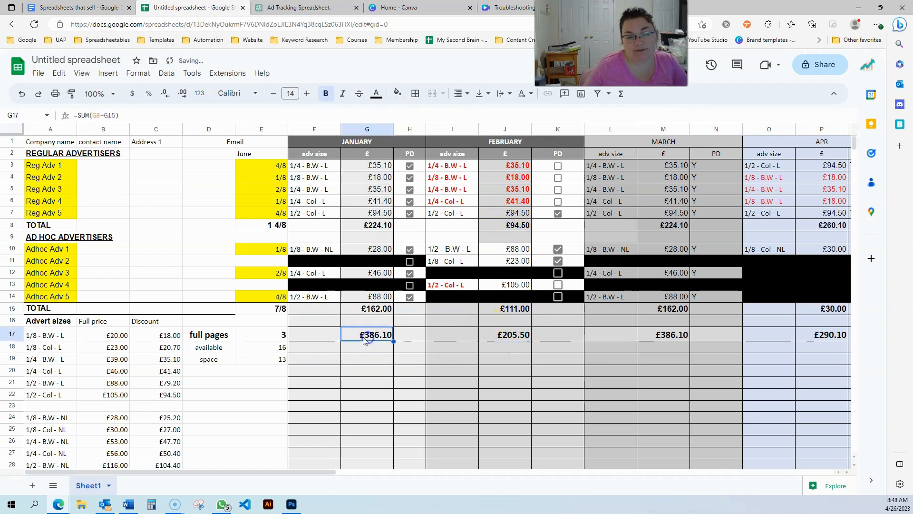
pyautogui.click(507, 335)
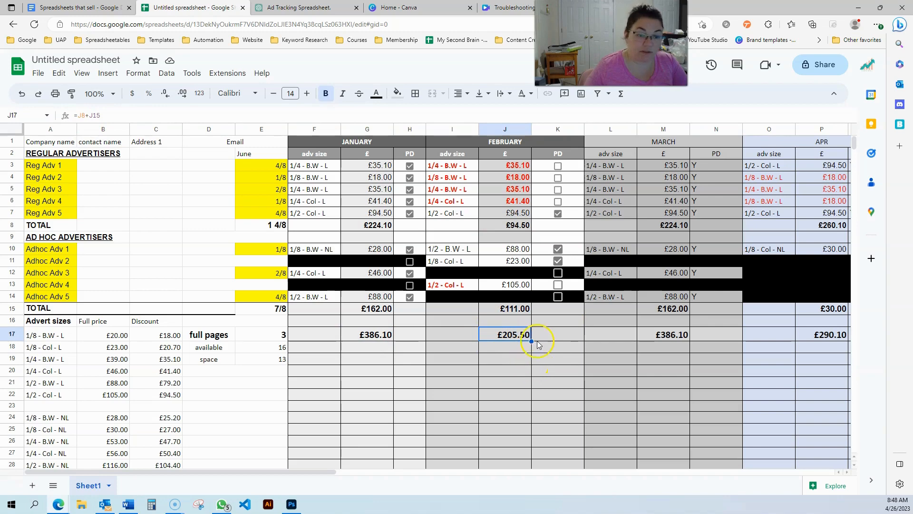
# Step: Check the February PD boxes for Reg Adv 1 to 4 and Adhoc Adv 4, and uncheck those for Adhoc Adv 1 and 2
pyautogui.click(558, 165)
pyautogui.click(558, 179)
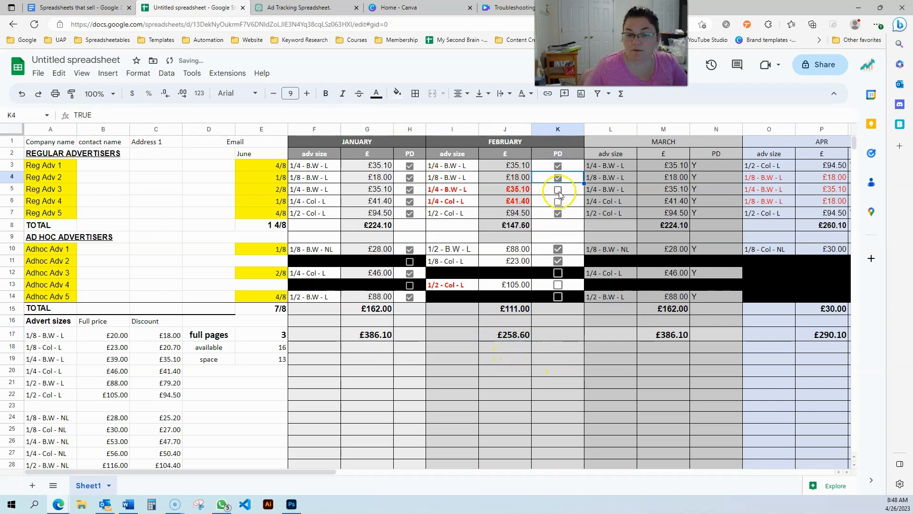
pyautogui.click(558, 190)
pyautogui.click(558, 201)
pyautogui.click(558, 261)
pyautogui.click(559, 250)
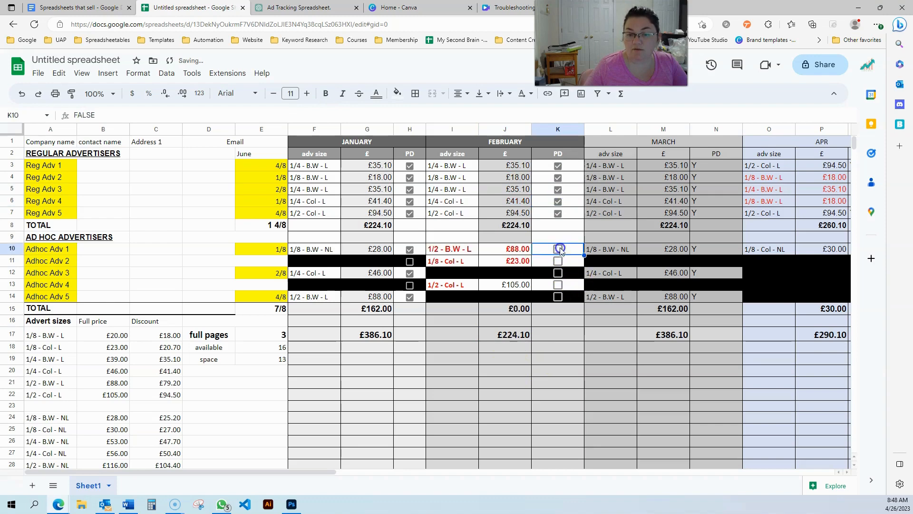
pyautogui.click(558, 285)
# Step: Replace February's regular advertisers total in J8 with =SUM(J3:J7)
pyautogui.click(525, 226)
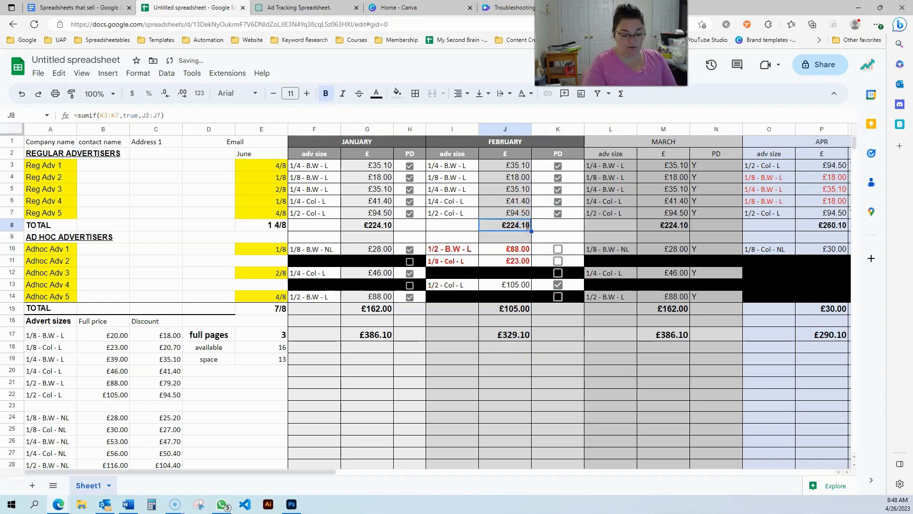
pyautogui.write('=SUM(')
pyautogui.press('Tab')
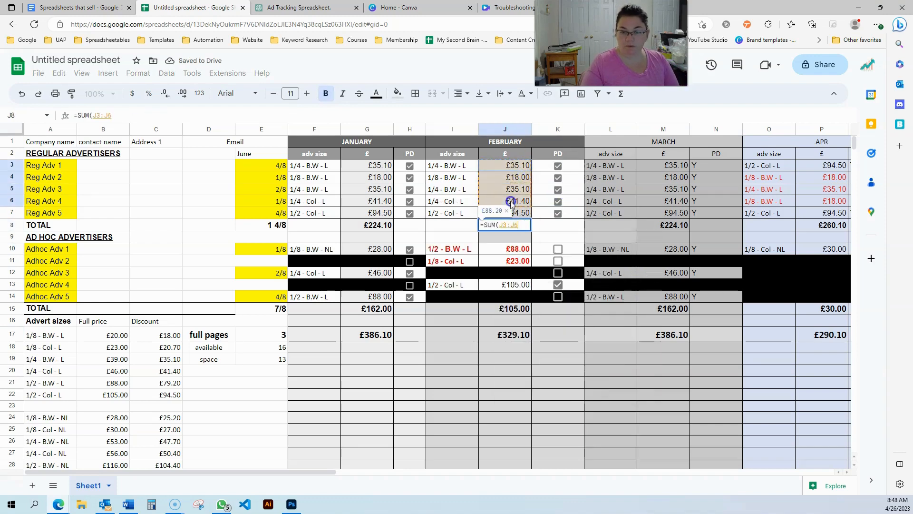
pyautogui.press('Return')
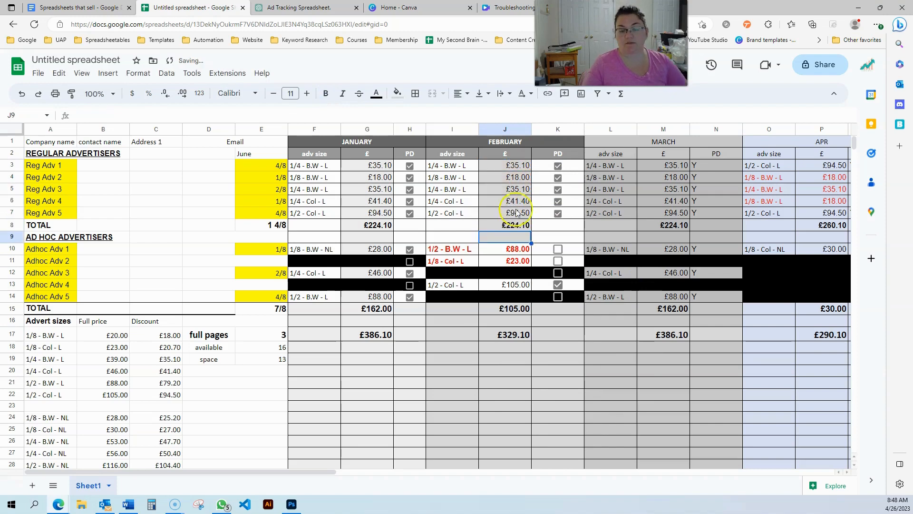
# Step: Uncheck the February PD boxes for Reg Adv 1 to 5, then recheck Reg Adv 5 and 4 while watching the total in J17
pyautogui.click(557, 165)
pyautogui.click(558, 177)
pyautogui.click(558, 189)
pyautogui.click(558, 201)
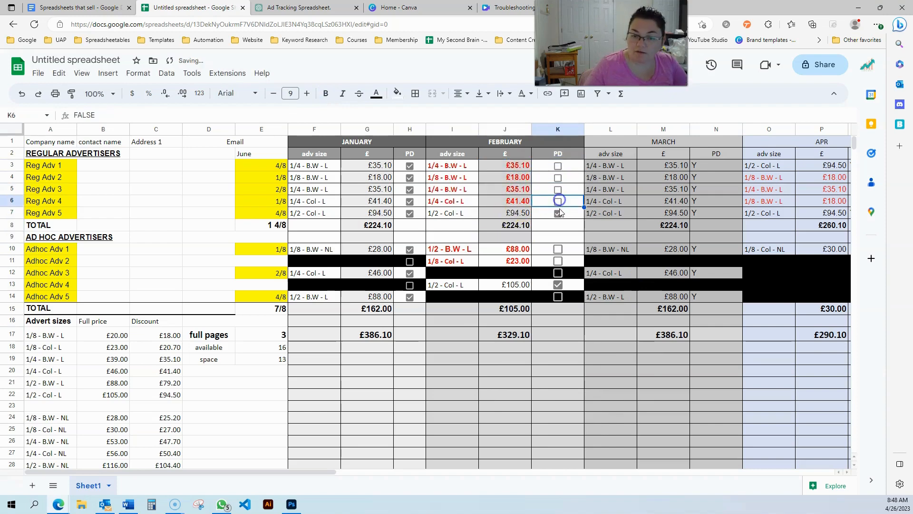
pyautogui.click(557, 213)
pyautogui.click(507, 336)
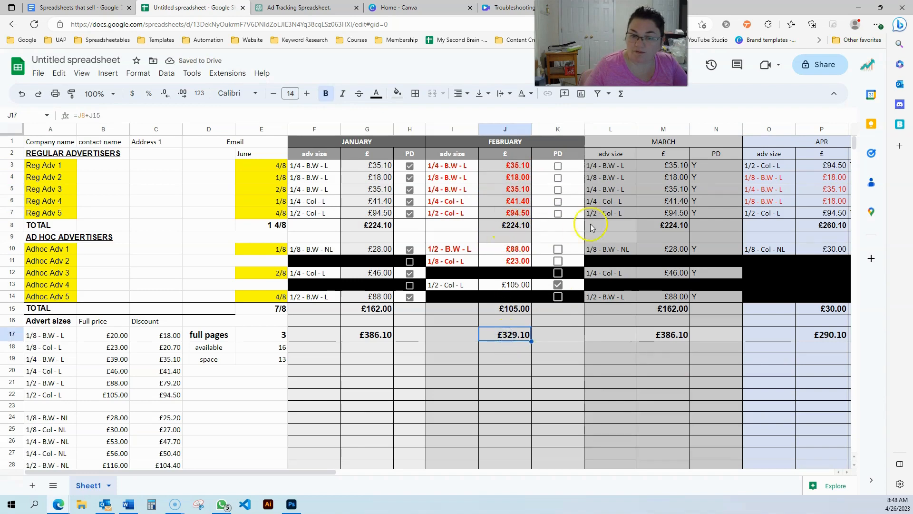
pyautogui.click(558, 214)
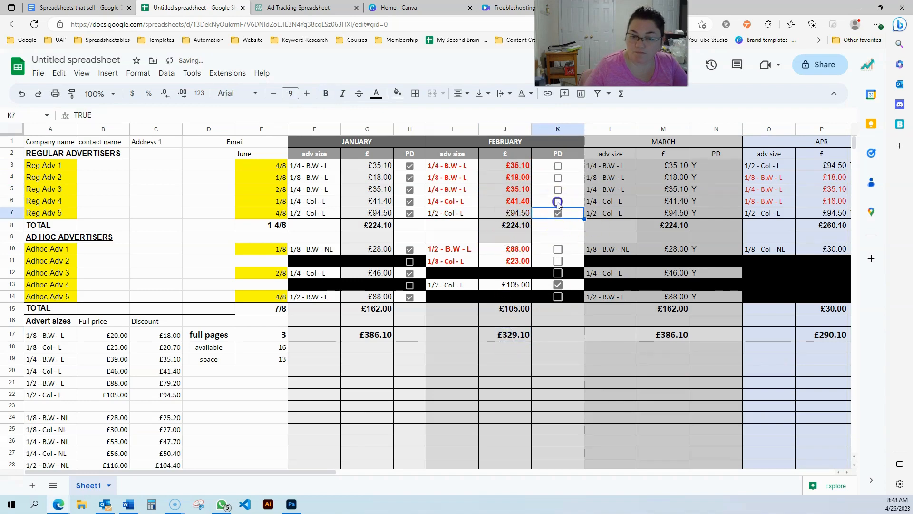
pyautogui.click(558, 201)
pyautogui.click(501, 339)
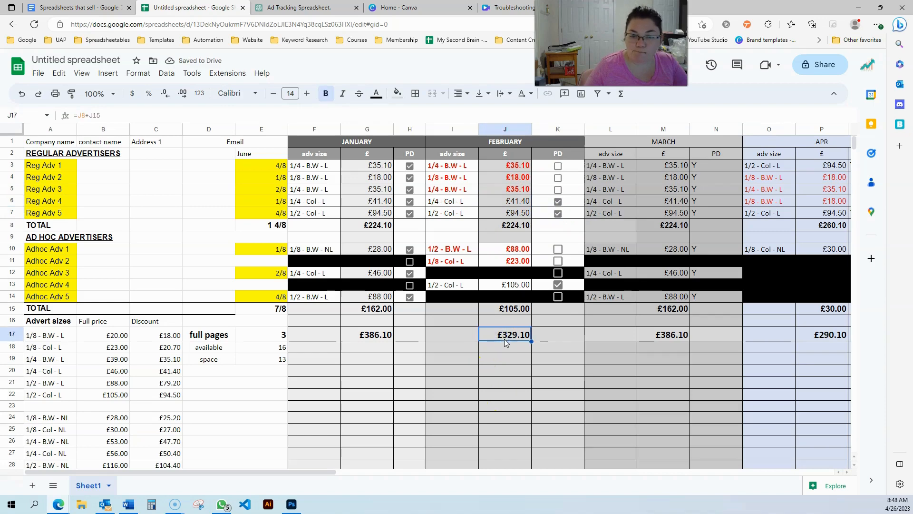
# Step: Try to reuse January's formula =sumif(H3:H7,true,G3:G7) from G8 in February's total cell J8
pyautogui.click(513, 226)
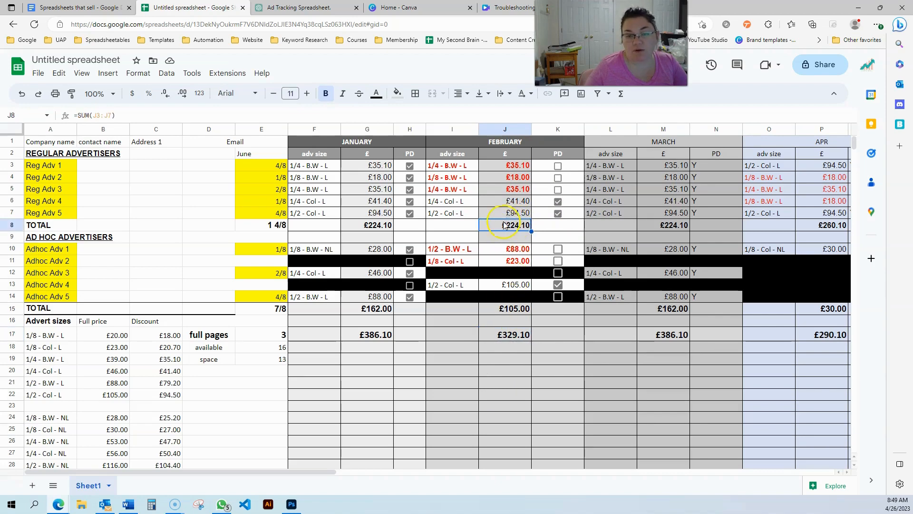
pyautogui.click(383, 231)
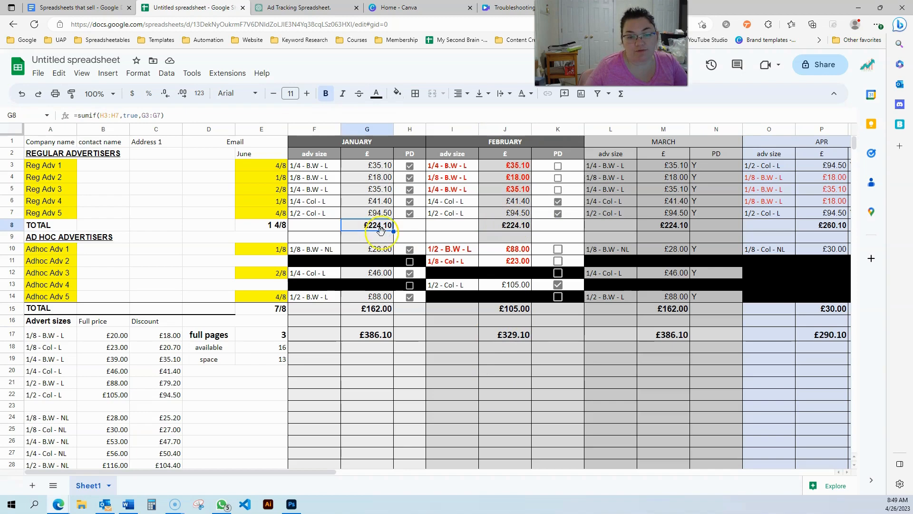
pyautogui.tripleClick(182, 115)
pyautogui.hotkey('ctrl', 'c')
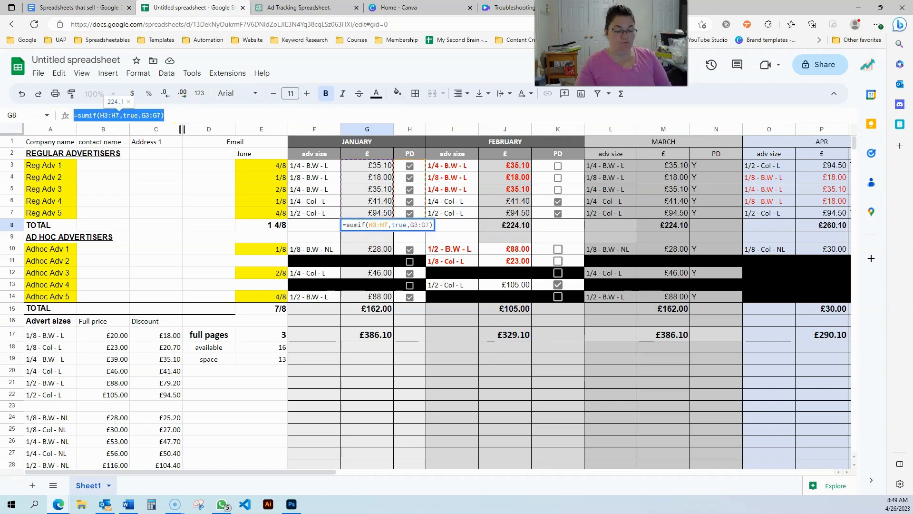
pyautogui.press('Escape')
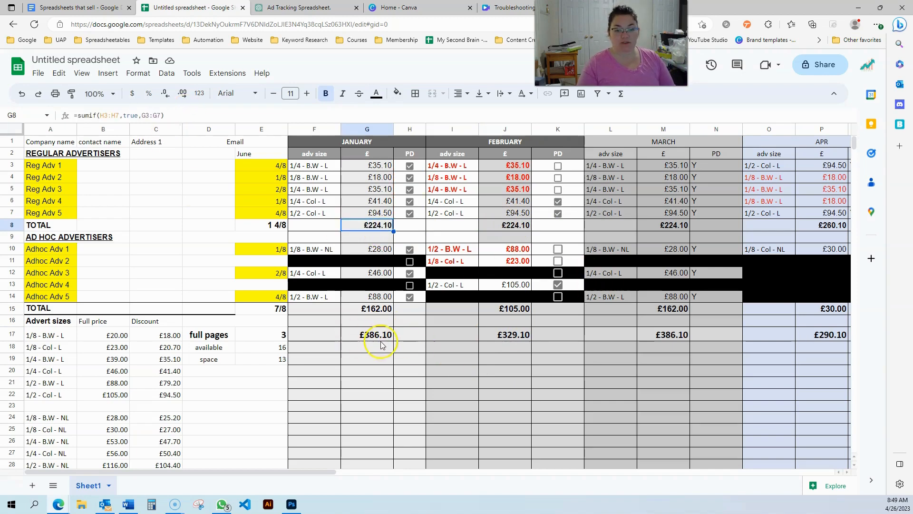
pyautogui.click(509, 226)
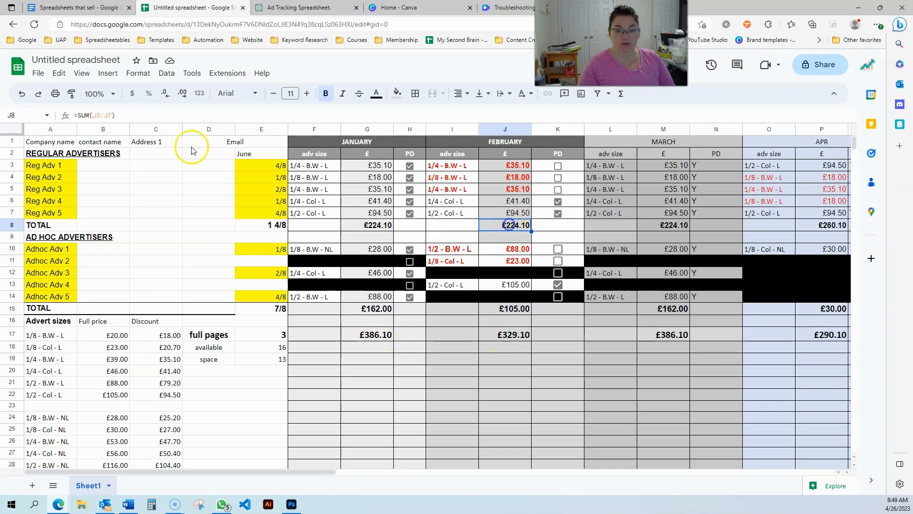
pyautogui.tripleClick(169, 118)
pyautogui.hotkey('ctrl', 'v')
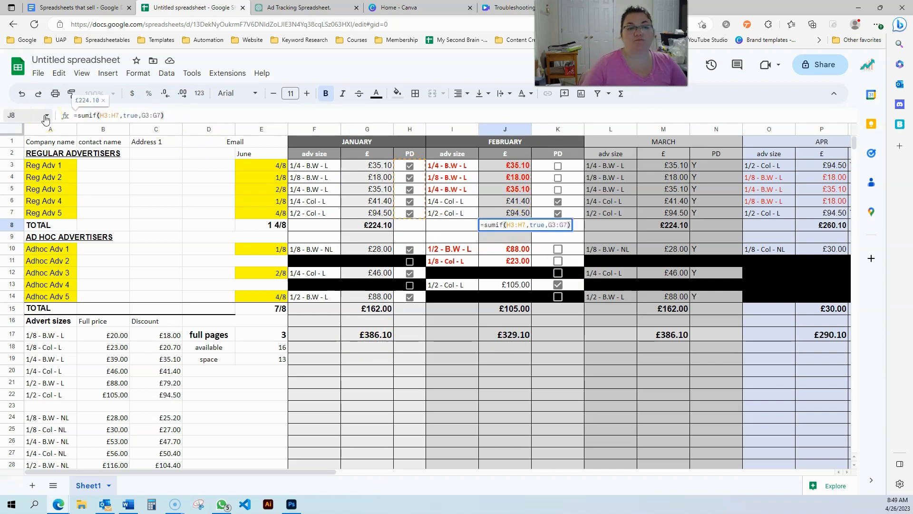
pyautogui.press('Escape')
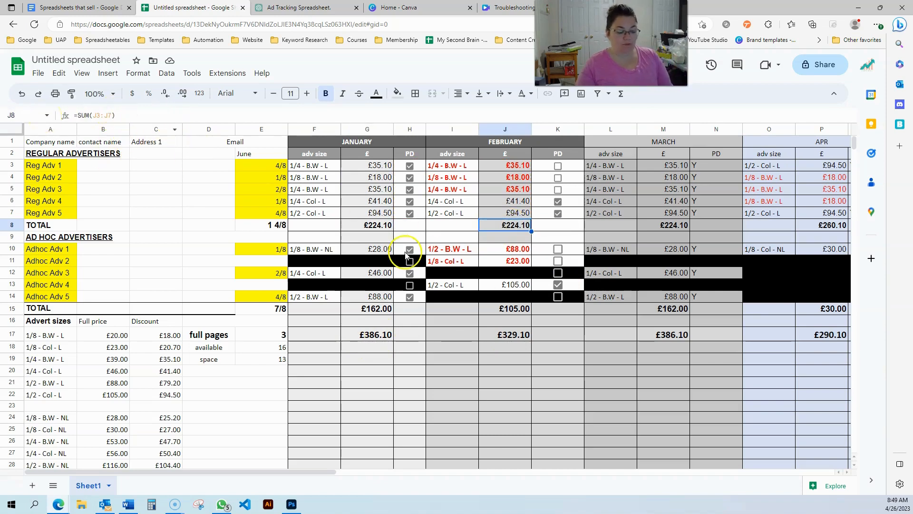
# Step: Undo the recent February PD checkbox changes and the SUM formula in J8
pyautogui.hotkey('ctrl', 'z')
pyautogui.hotkey('ctrl', 'z')
pyautogui.hotkey('ctrl', 'z')
pyautogui.hotkey('ctrl', 'z')
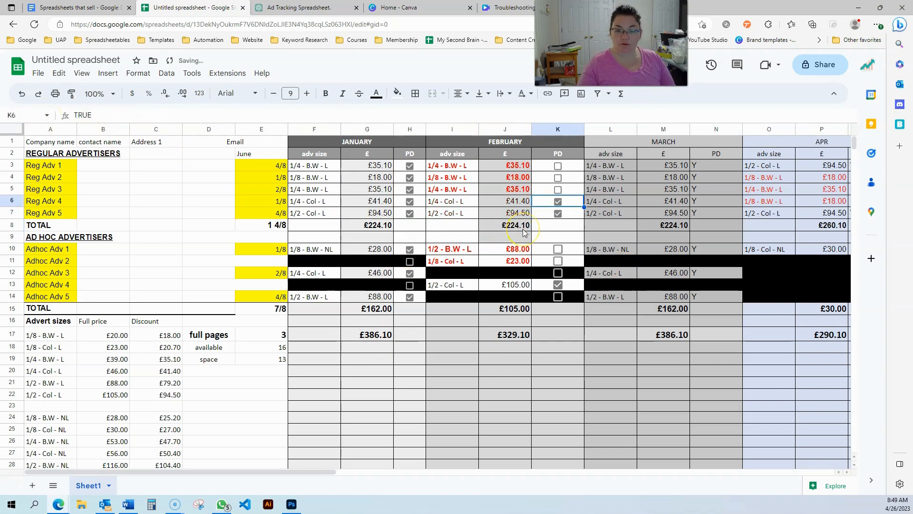
pyautogui.hotkey('ctrl', 'z')
pyautogui.hotkey('ctrl', 'z')
pyautogui.hotkey('ctrl', 'z')
pyautogui.hotkey('ctrl', 'z')
pyautogui.hotkey('ctrl', 'z')
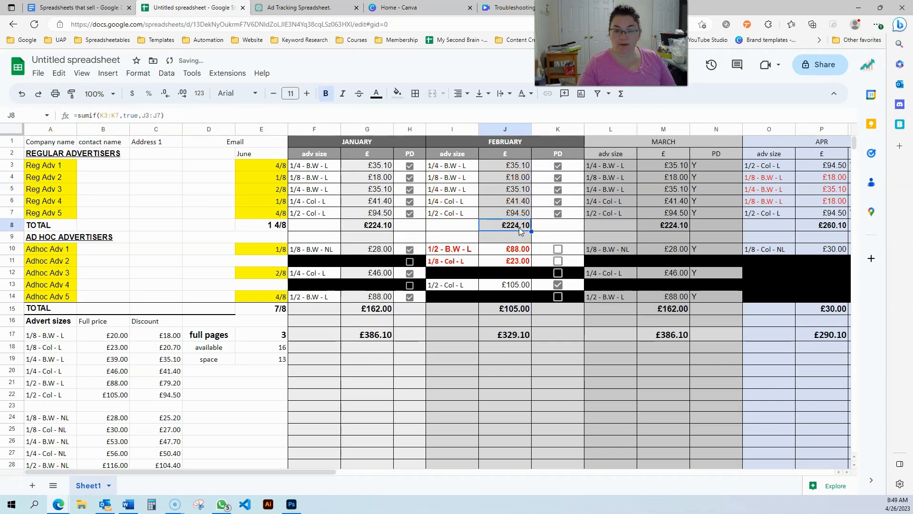
# Step: Uncheck the February PD boxes for Reg Adv 5, 4, 3 and 2 to test the totals
pyautogui.click(556, 212)
pyautogui.click(558, 201)
pyautogui.click(559, 189)
pyautogui.click(558, 178)
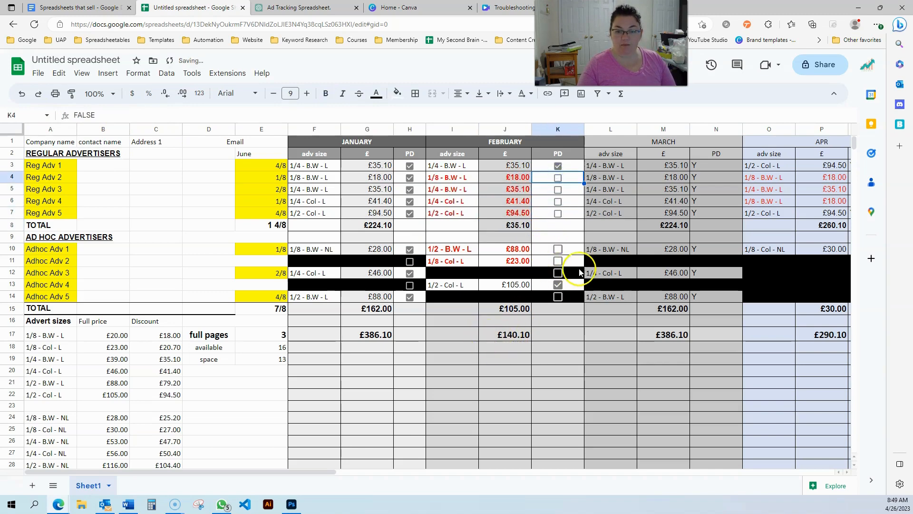
# Step: Check the February PD boxes for Adhoc Adv 1 and 2 and for Reg Adv 2 to 5
pyautogui.click(558, 261)
pyautogui.click(558, 249)
pyautogui.click(558, 189)
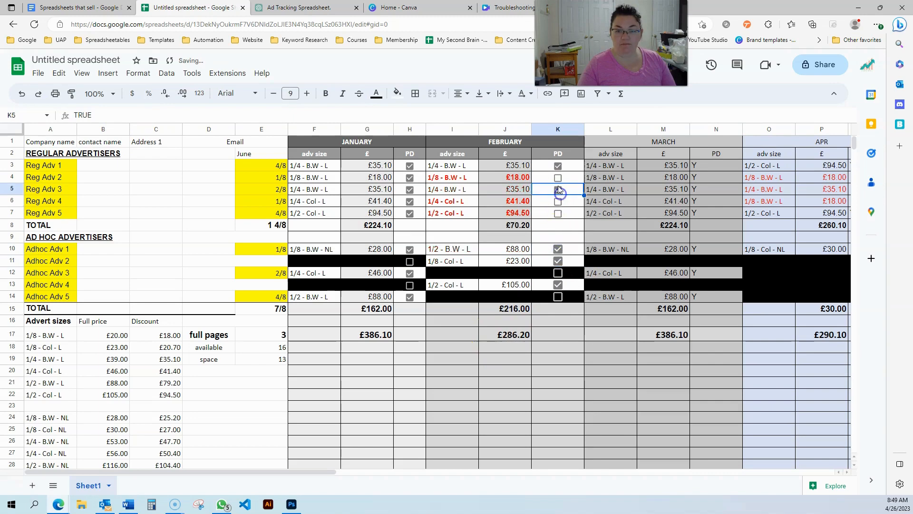
pyautogui.click(558, 178)
pyautogui.click(557, 201)
pyautogui.click(557, 213)
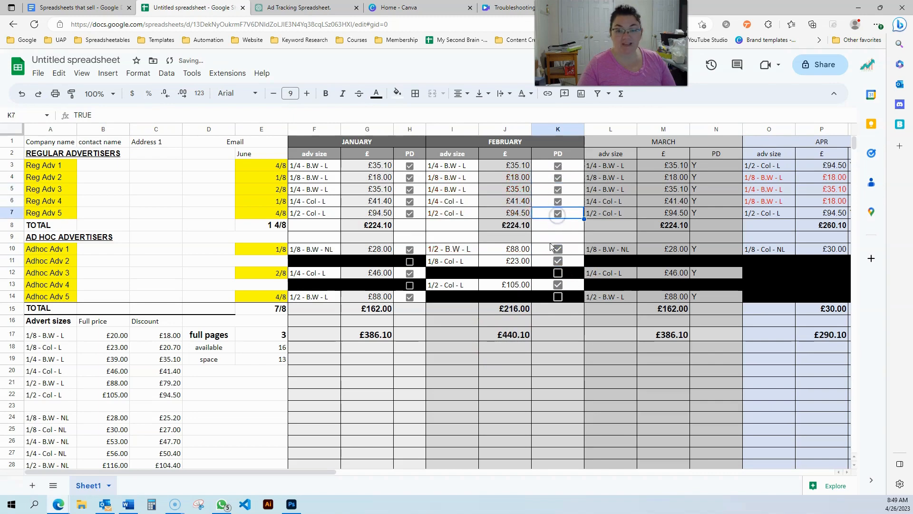
pyautogui.click(550, 227)
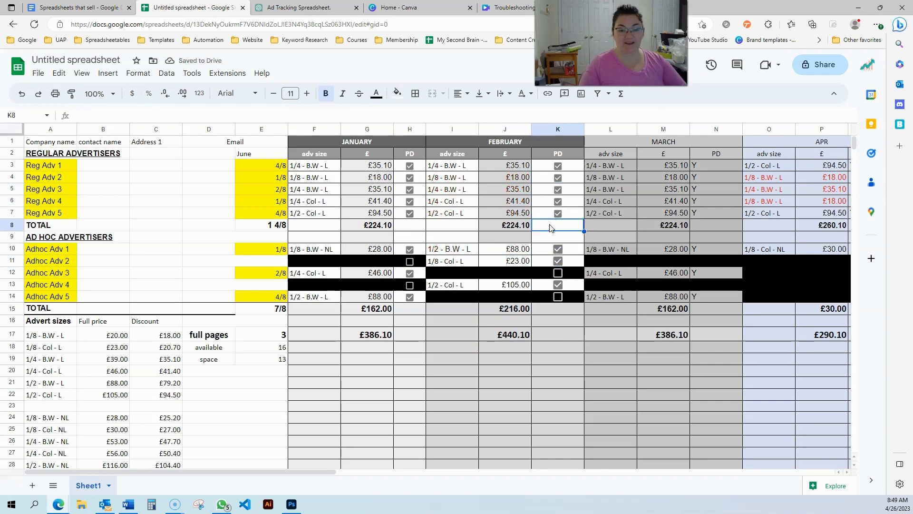
# Step: Uncheck the January PD box for Reg Adv 4 and review January's advert size and price cells in rows 3 to 13
pyautogui.moveTo(307, 165); pyautogui.dragTo(498, 284)
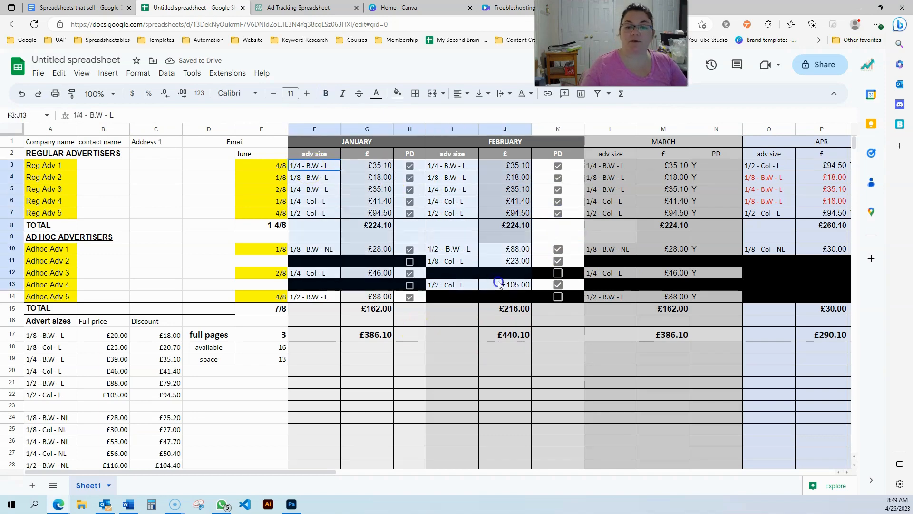
pyautogui.click(459, 238)
pyautogui.click(410, 201)
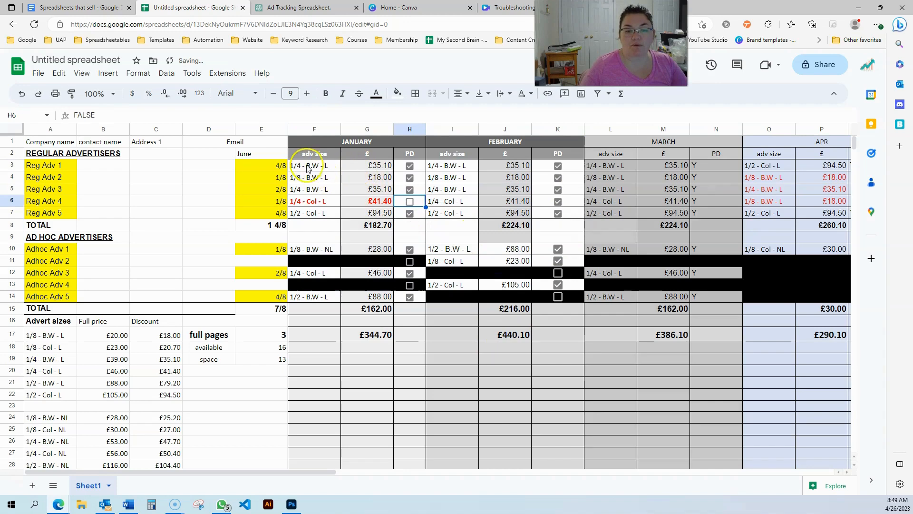
pyautogui.moveTo(306, 168); pyautogui.dragTo(306, 285)
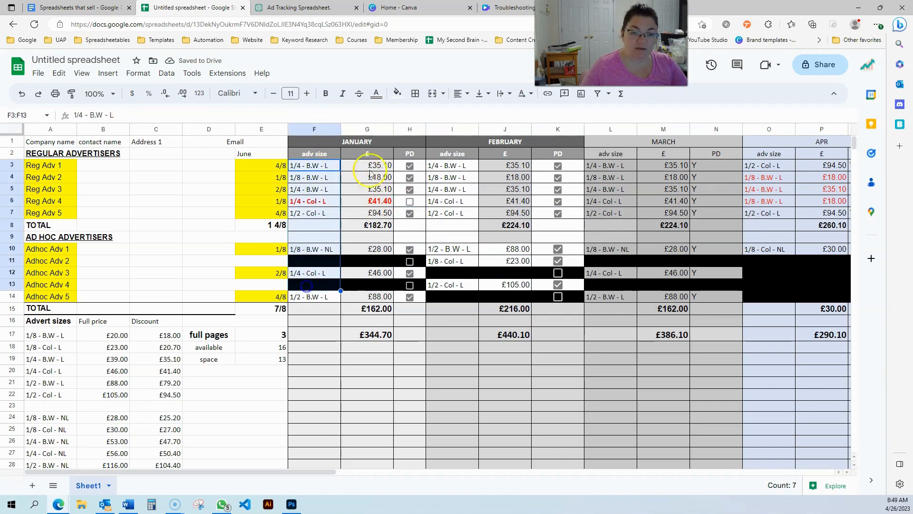
pyautogui.moveTo(370, 173); pyautogui.dragTo(363, 291)
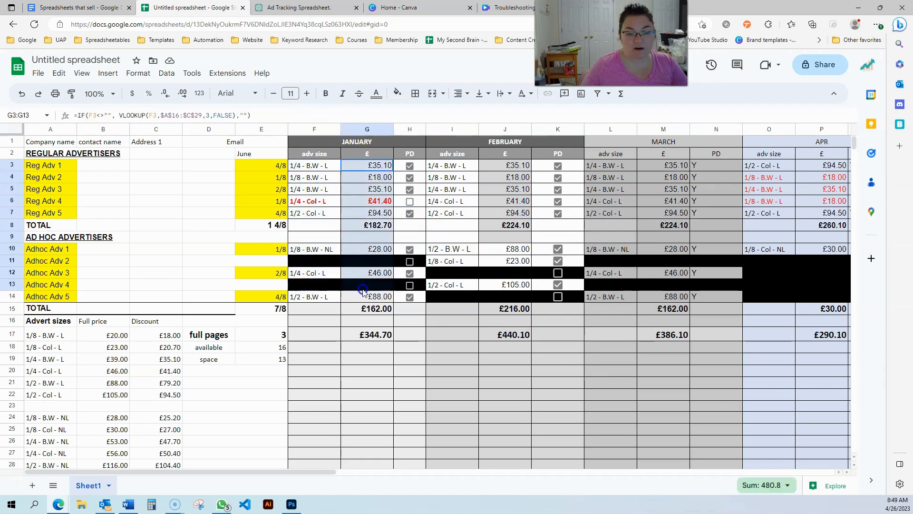
pyautogui.click(313, 251)
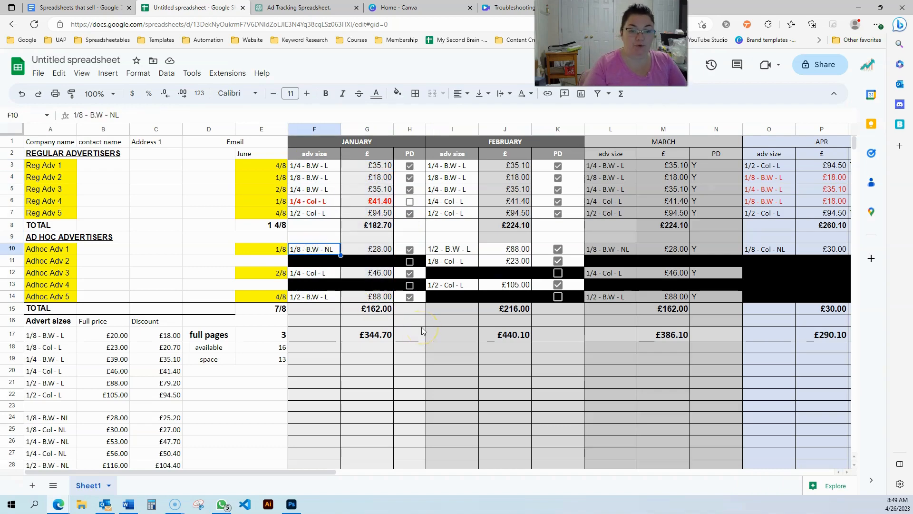
# Step: Clear Adhoc Adv 1's January advert size in F10 to test the formatting and price, and re-enter 1/8 - B.W - NL
pyautogui.press('Delete')
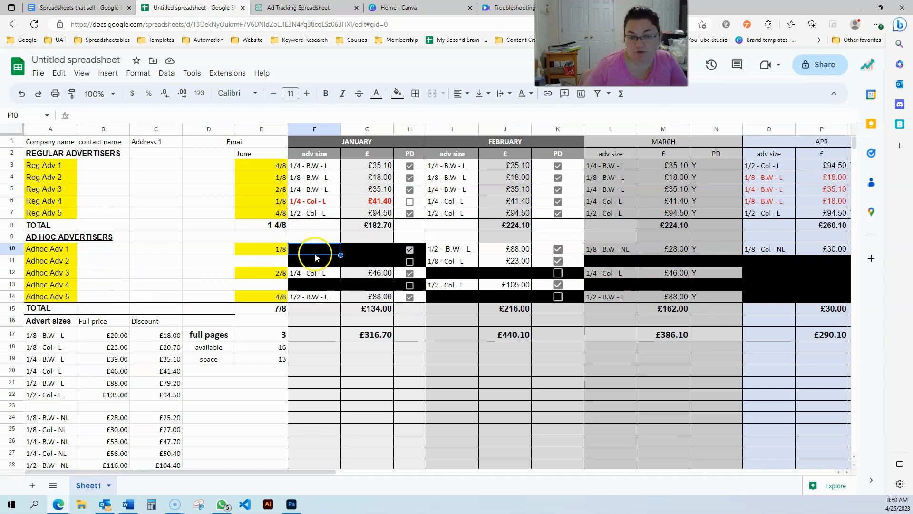
pyautogui.click(307, 235)
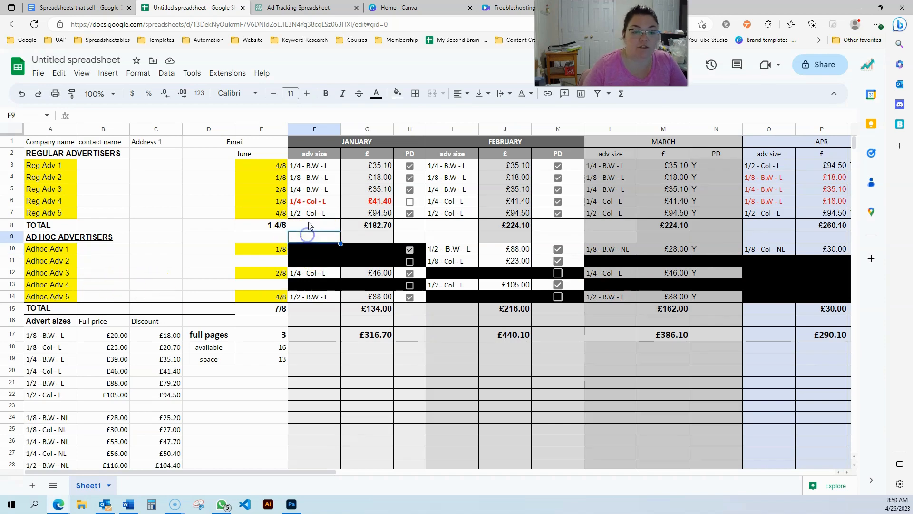
pyautogui.click(307, 250)
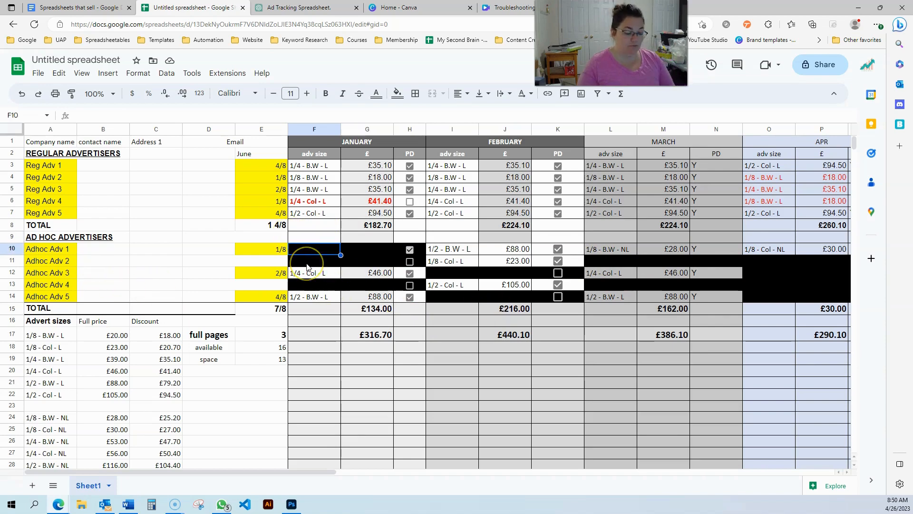
pyautogui.write('1/8 - B.W - NL')
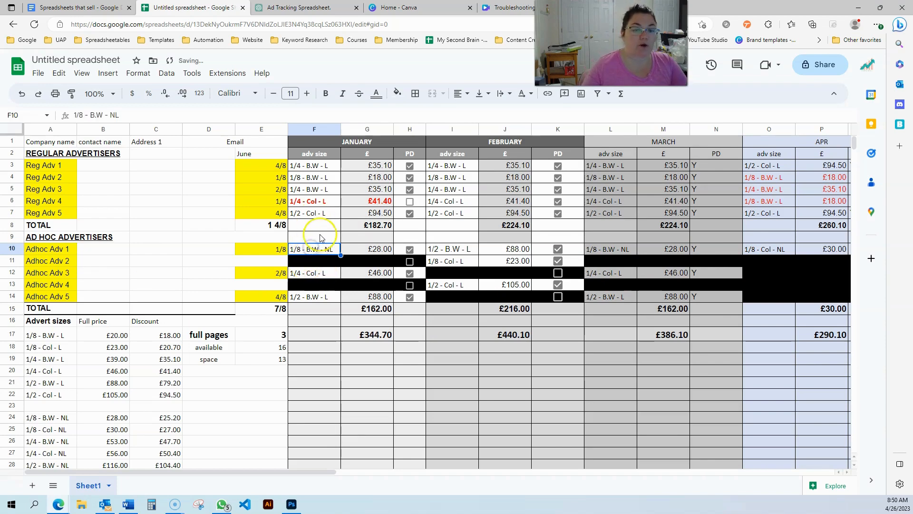
pyautogui.click(320, 236)
pyautogui.click(316, 250)
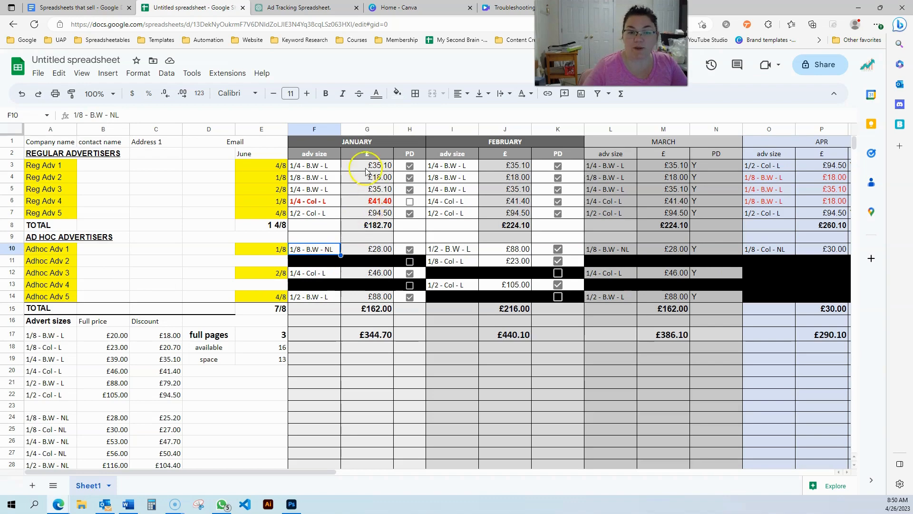
# Step: Start protecting January's price cells G3:G30 as a range
pyautogui.moveTo(366, 165); pyautogui.dragTo(373, 422)
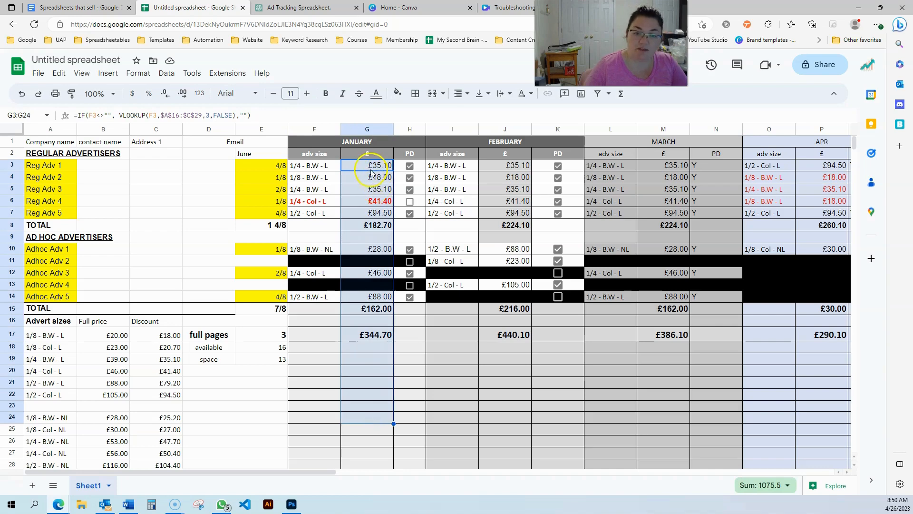
pyautogui.moveTo(371, 167); pyautogui.dragTo(379, 310)
pyautogui.moveTo(379, 453); pyautogui.dragTo(375, 310)
pyautogui.scroll(-2, 363, 376)
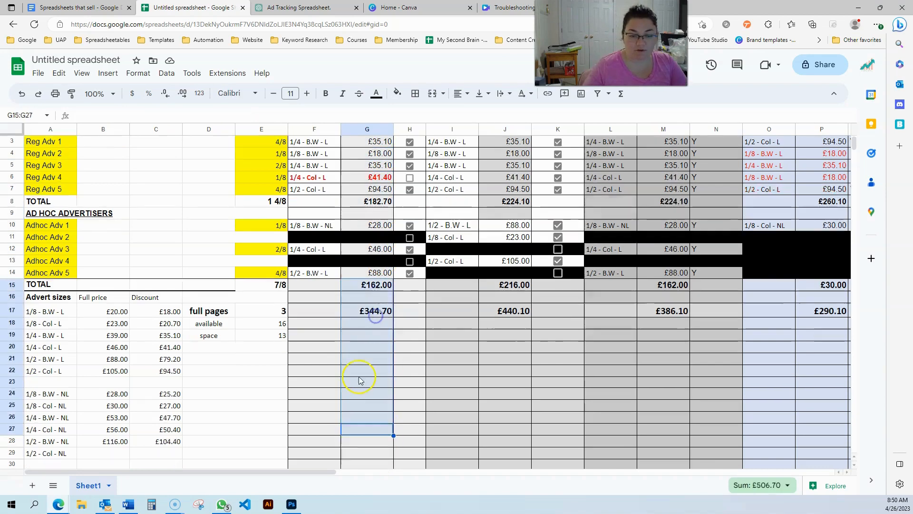
pyautogui.moveTo(371, 406); pyautogui.dragTo(373, 162)
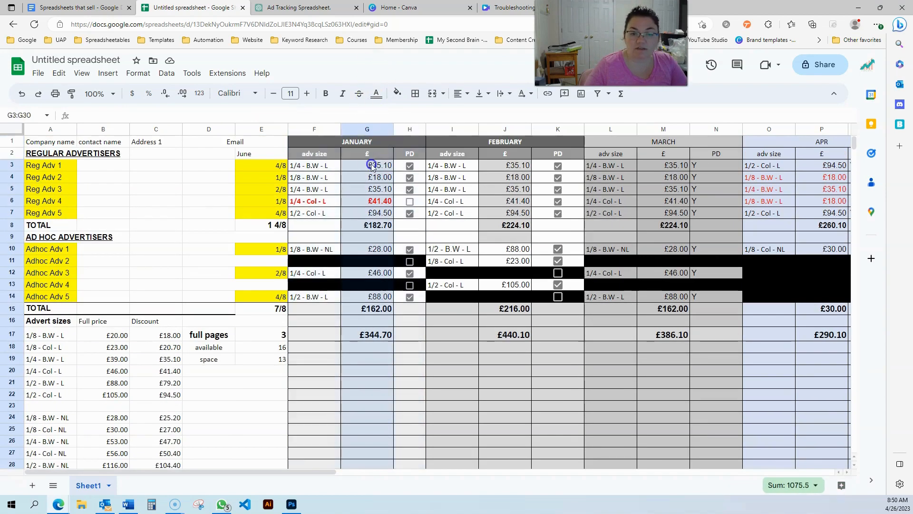
pyautogui.scroll(-2, 370, 304)
pyautogui.scroll(-2, 370, 304)
pyautogui.scroll(4, 364, 313)
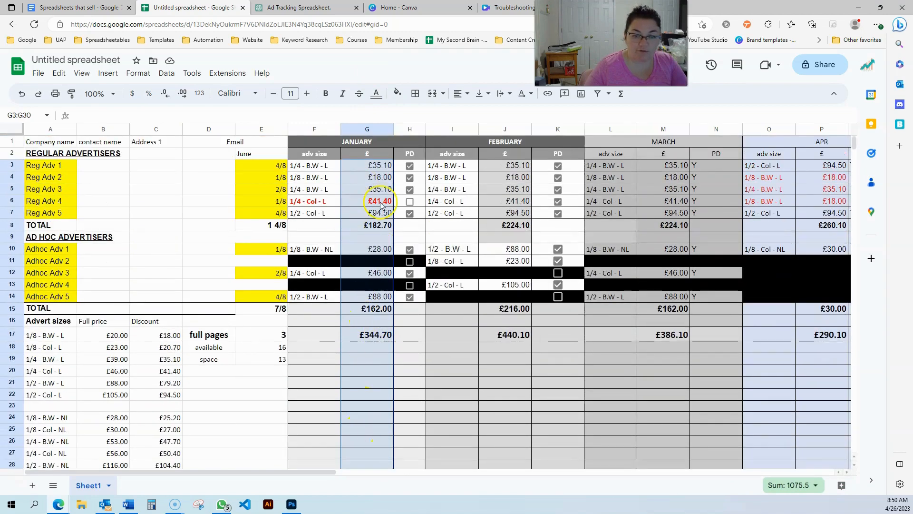
pyautogui.rightClick(381, 203)
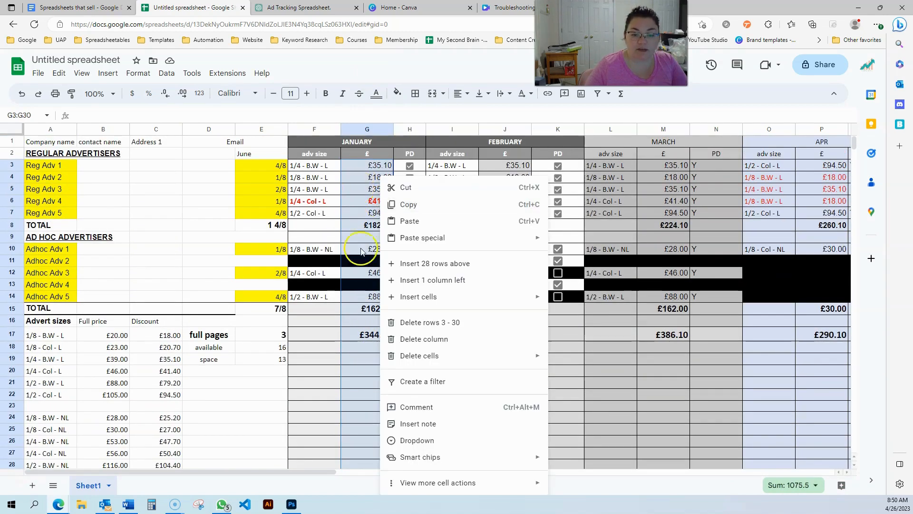
pyautogui.moveTo(430, 482)
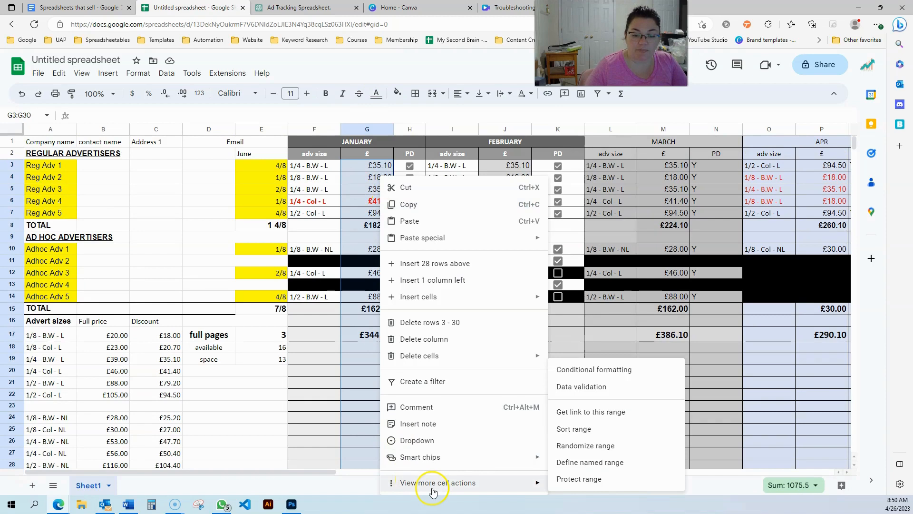
pyautogui.click(575, 479)
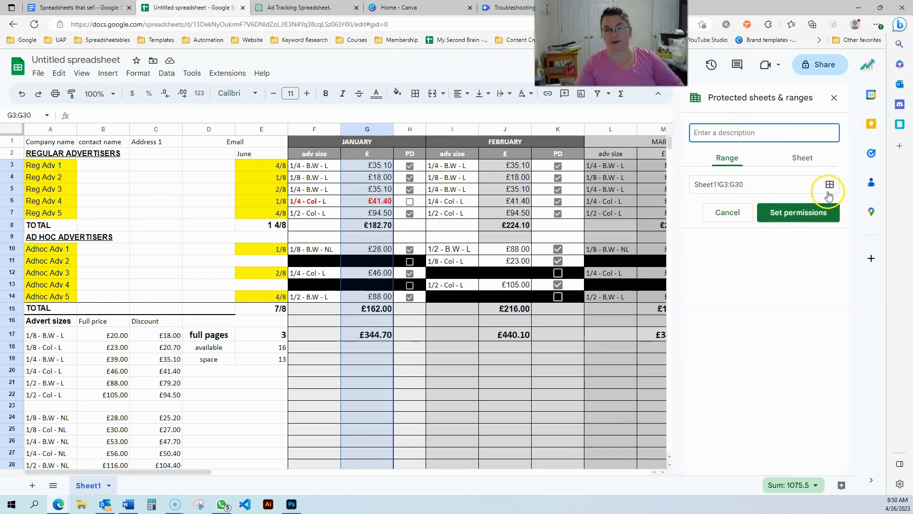
# Step: Set the protected range's permissions to show a warning when editing, and close the protection settings
pyautogui.click(787, 214)
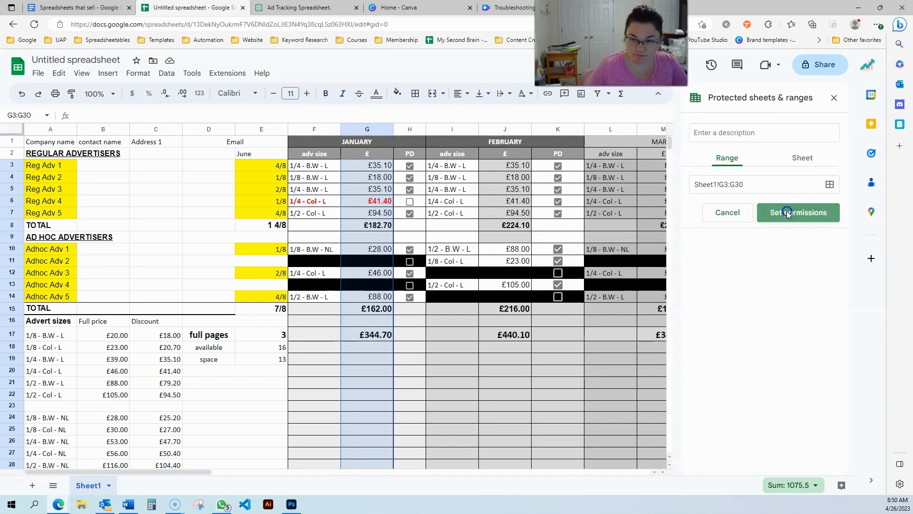
pyautogui.click(397, 242)
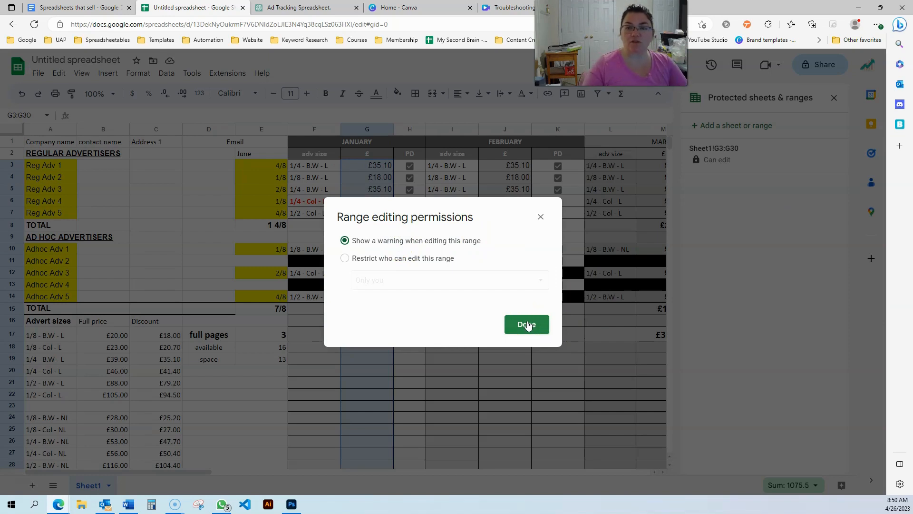
pyautogui.click(529, 322)
pyautogui.click(444, 271)
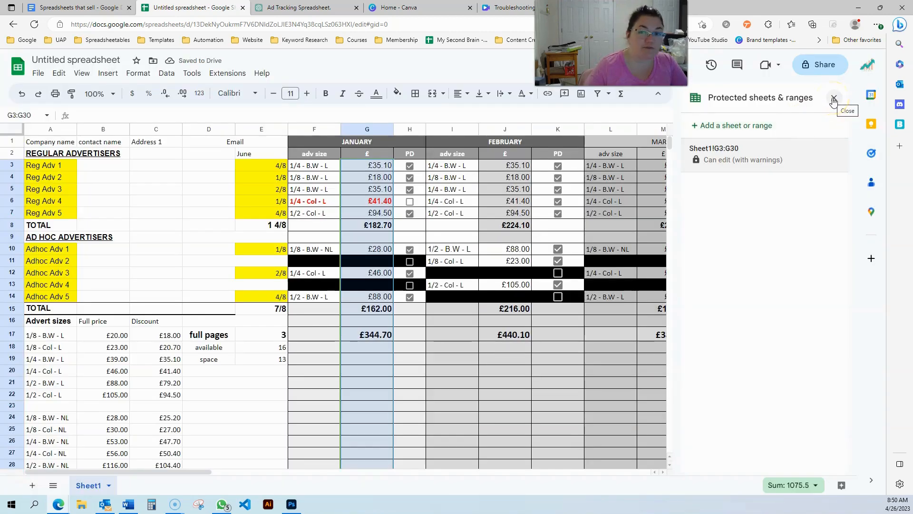
pyautogui.click(833, 101)
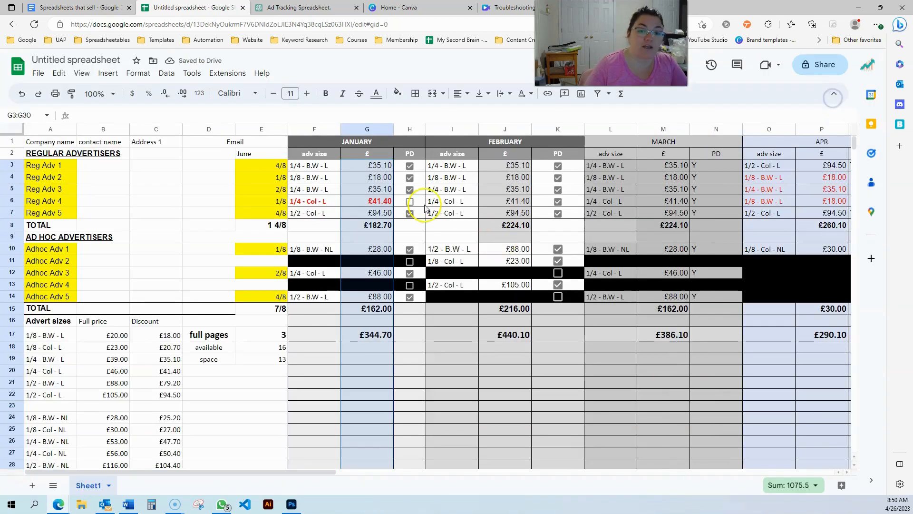
# Step: Try to overwrite Reg Adv 3's January price in G5 with 584 to test the protection, and cancel the edit
pyautogui.click(459, 200)
pyautogui.click(375, 188)
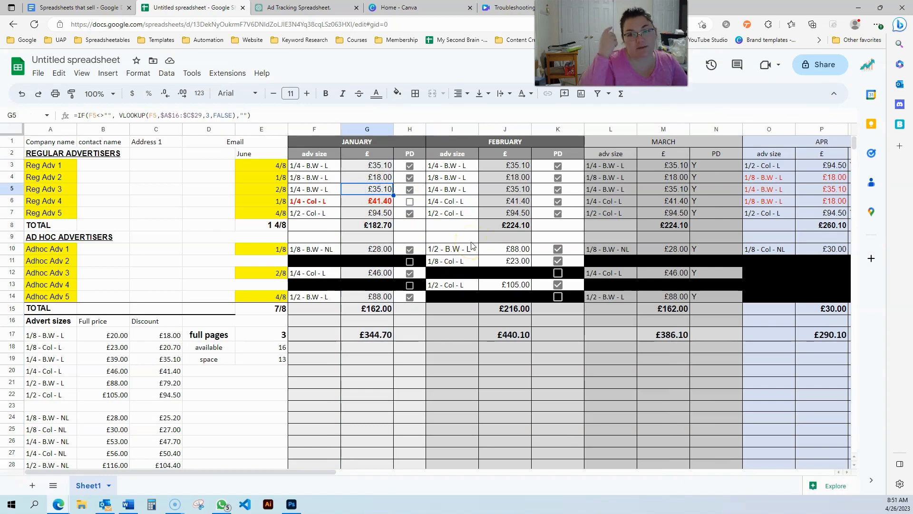
pyautogui.write('584')
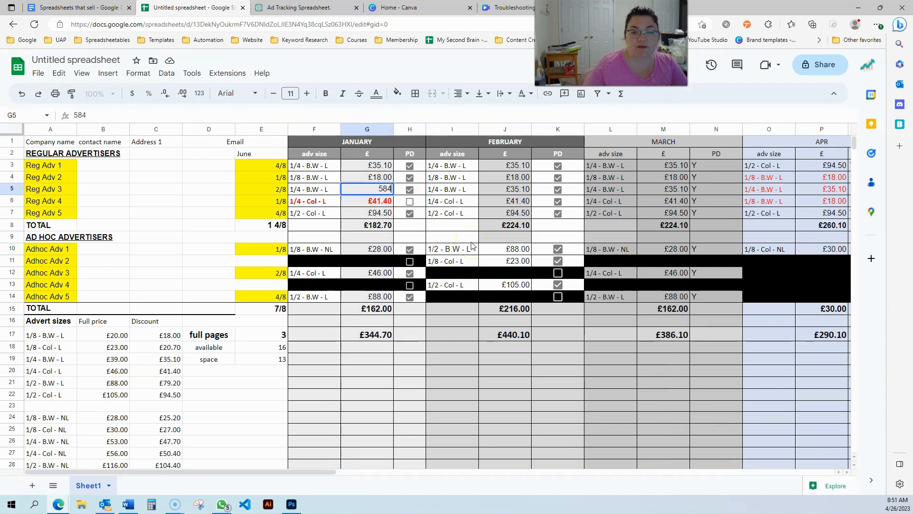
pyautogui.press('Return')
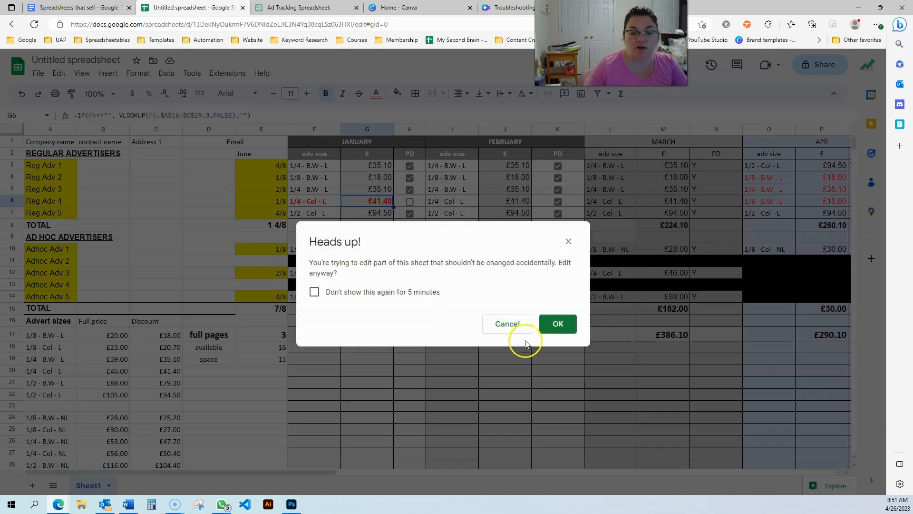
pyautogui.click(507, 327)
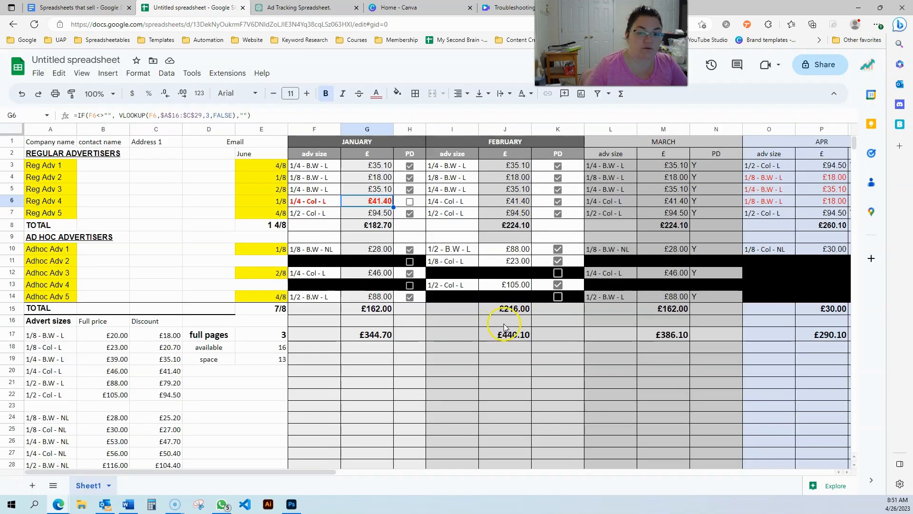
pyautogui.click(380, 181)
pyautogui.click(157, 249)
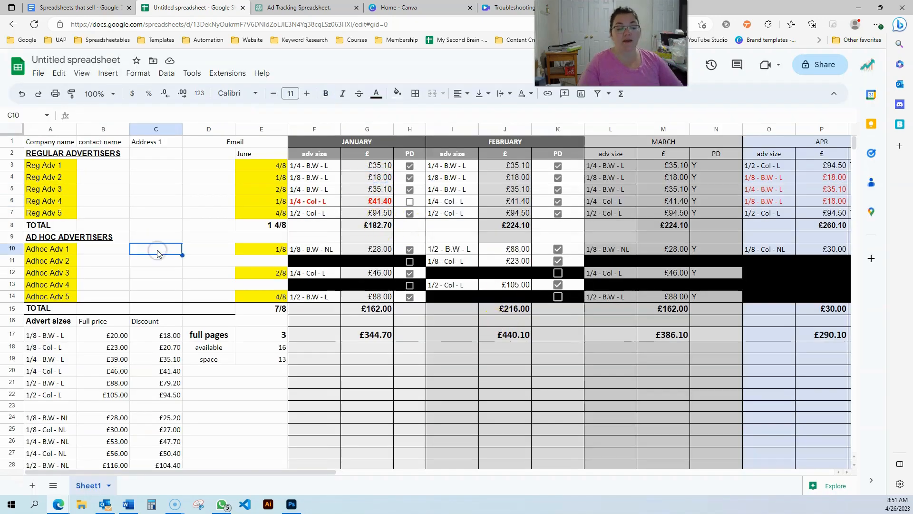